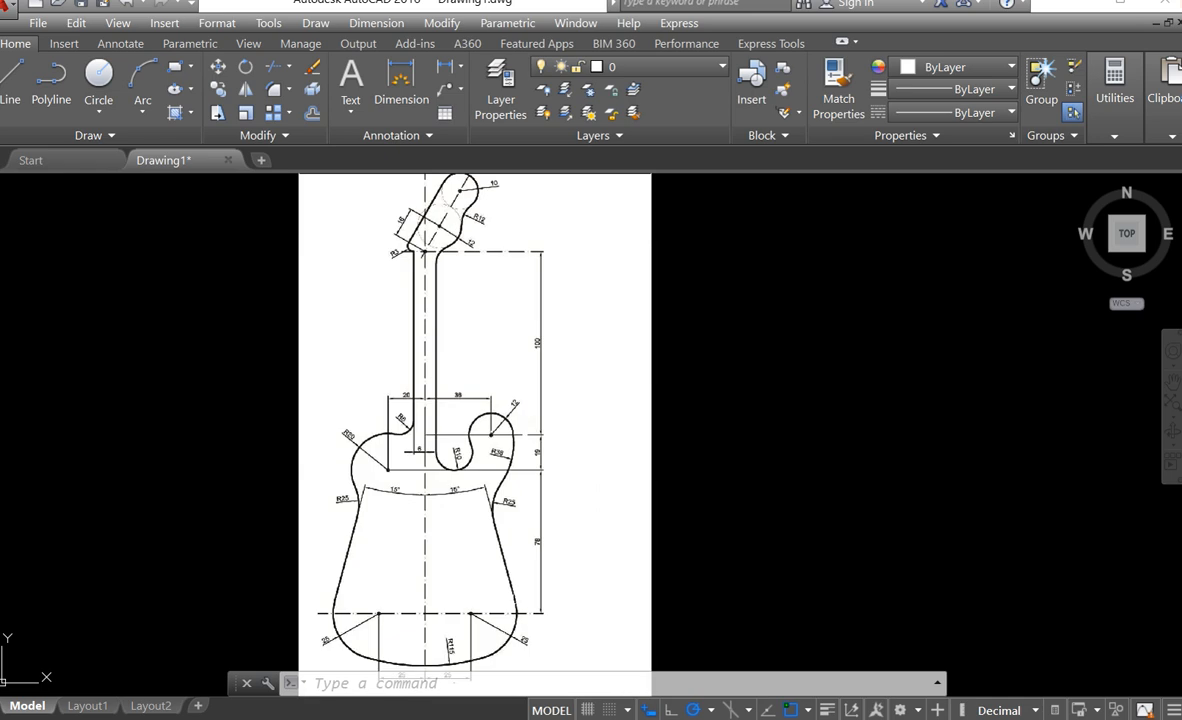
# Examine the guitar reference drawing's dimensions along the body, neck and vertical centre line
pyautogui.moveTo(445, 589); pyautogui.dragTo(448, 538, button='middle')
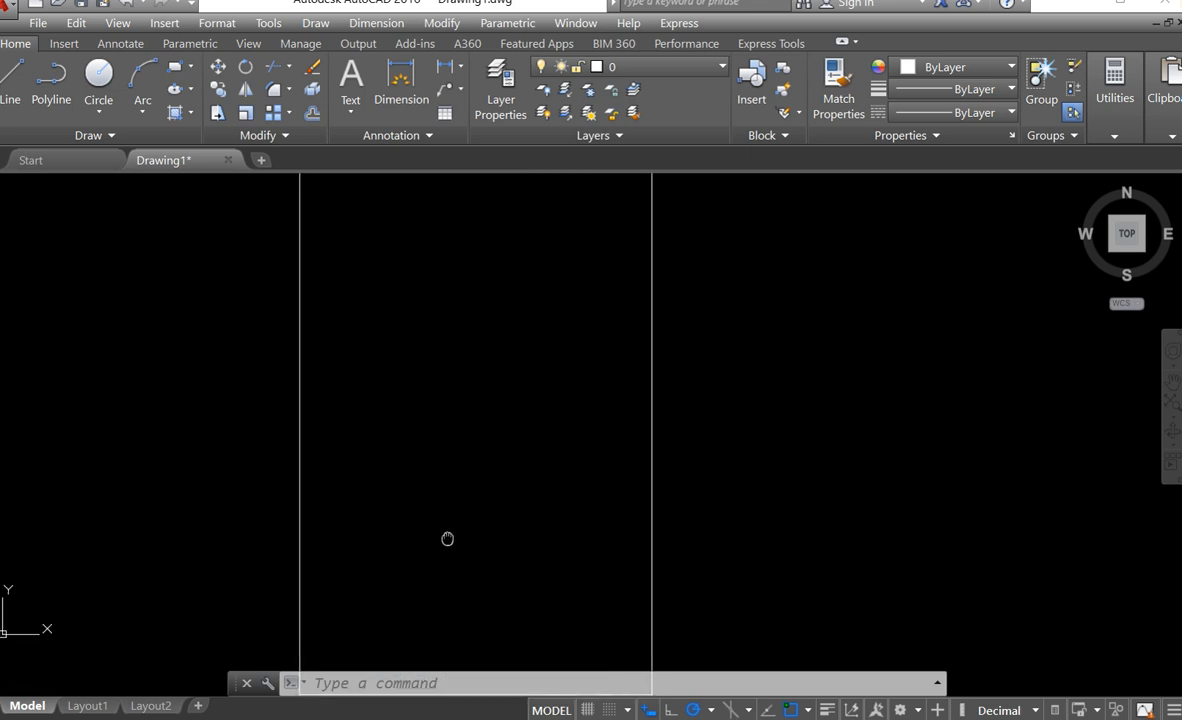
pyautogui.scroll(2, 451, 590)
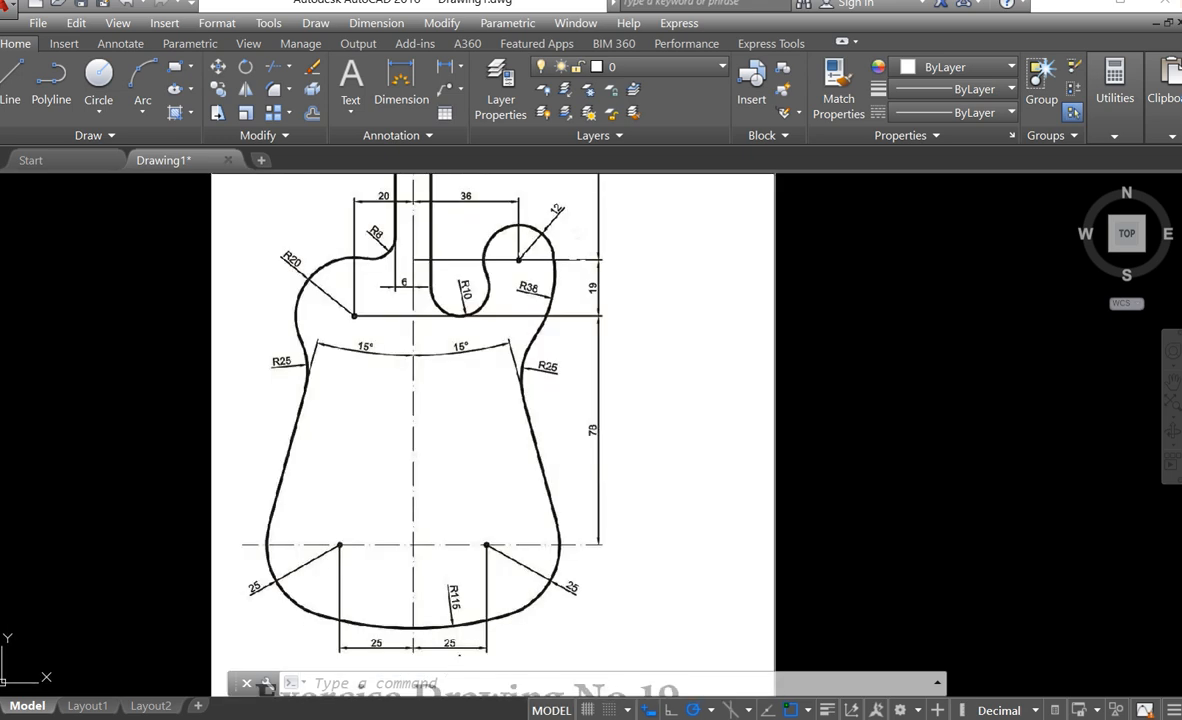
pyautogui.moveTo(499, 419); pyautogui.dragTo(509, 535, button='middle')
pyautogui.scroll(-2, 545, 497)
pyautogui.scroll(2, 545, 497)
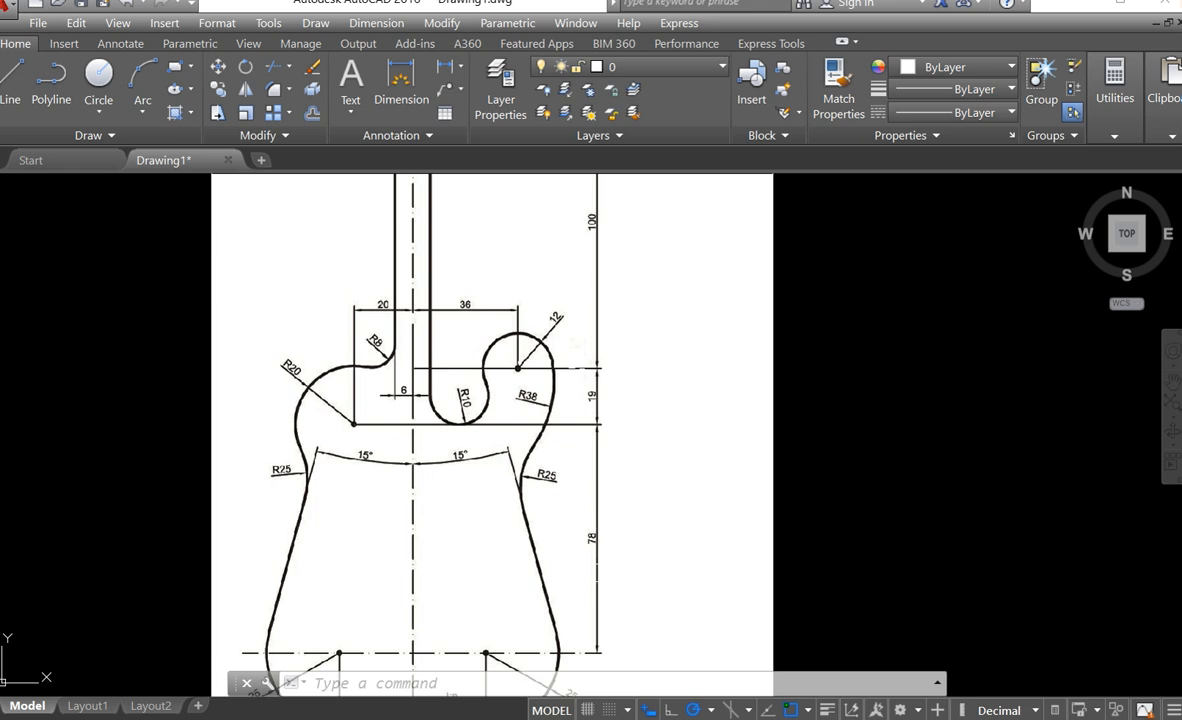
pyautogui.moveTo(550, 472); pyautogui.dragTo(562, 625, button='middle')
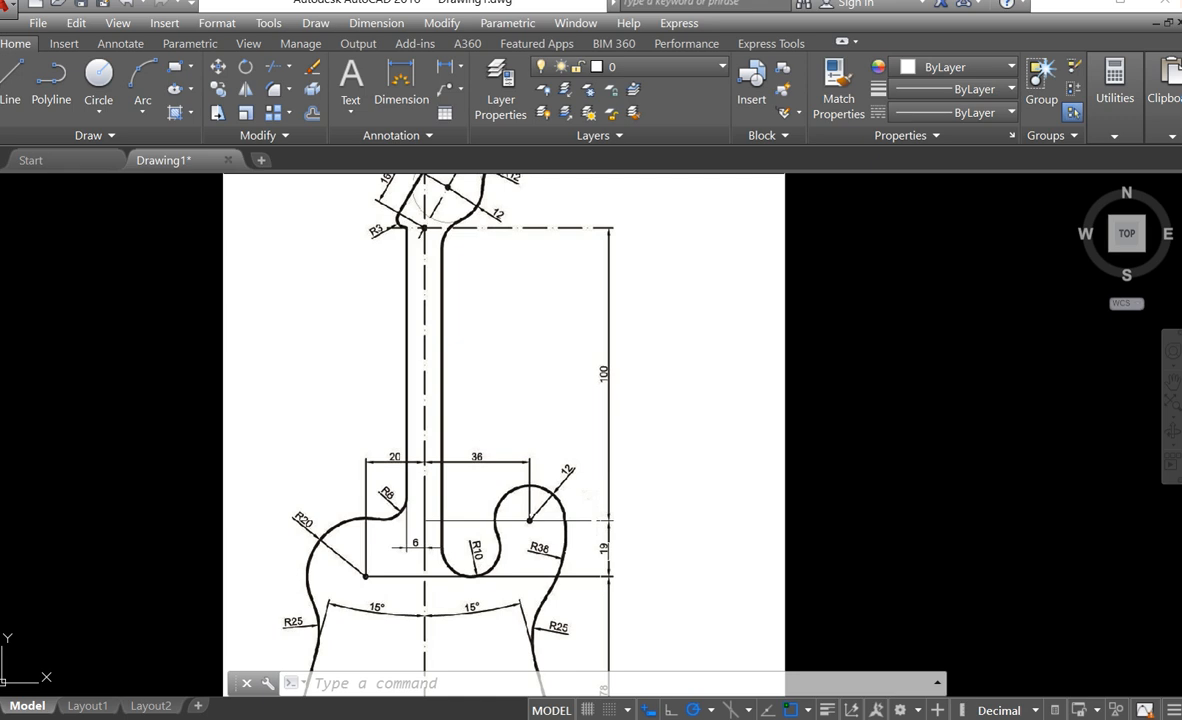
pyautogui.scroll(2, 622, 438)
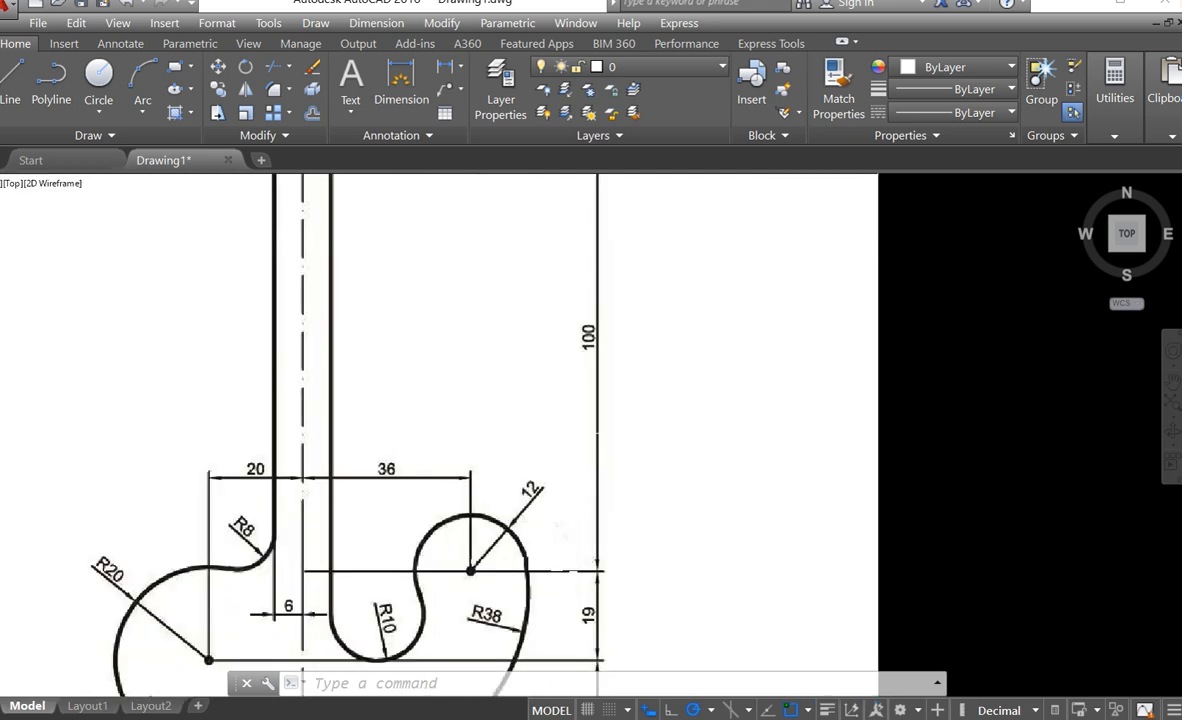
pyautogui.scroll(-6, 563, 400)
pyautogui.scroll(3, 563, 400)
pyautogui.scroll(-1, 600, 420)
pyautogui.scroll(-1, 607, 406)
pyautogui.scroll(1, 607, 406)
pyautogui.scroll(1, 637, 517)
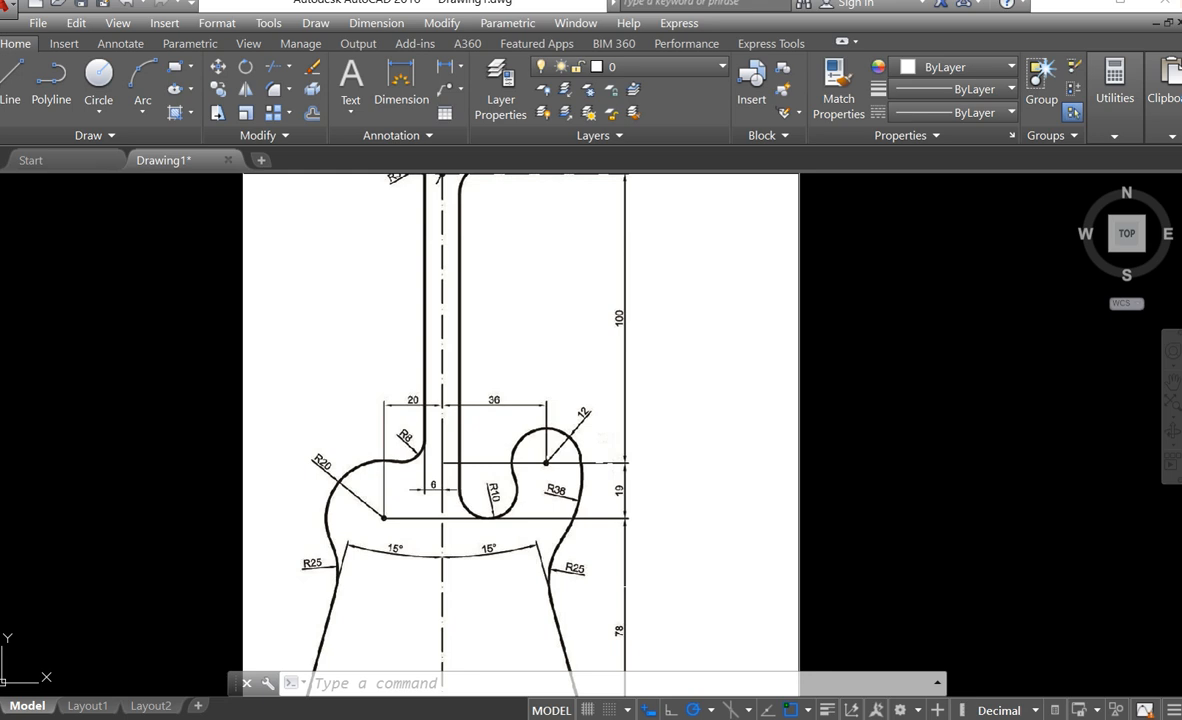
pyautogui.scroll(-4, 655, 578)
pyautogui.moveTo(549, 375)
pyautogui.mouseDown(button='middle')
pyautogui.moveTo(444, 404)
pyautogui.moveTo(328, 389)
pyautogui.mouseUp(button='middle')
pyautogui.moveTo(573, 417); pyautogui.dragTo(496, 349, button='middle')
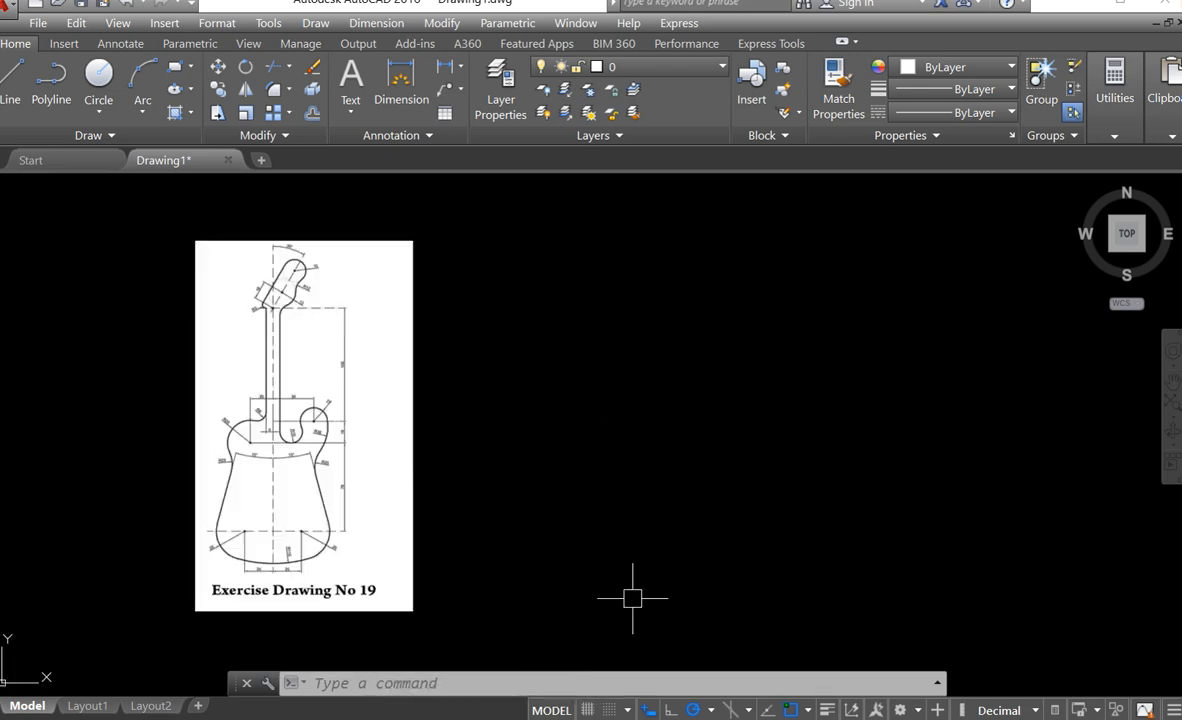
# Turn on Ortho mode and draw a vertical centre line 197 units long in the empty space beside the reference drawing
pyautogui.click(672, 710)
pyautogui.write('l')
pyautogui.press('Return')
pyautogui.click(772, 348)
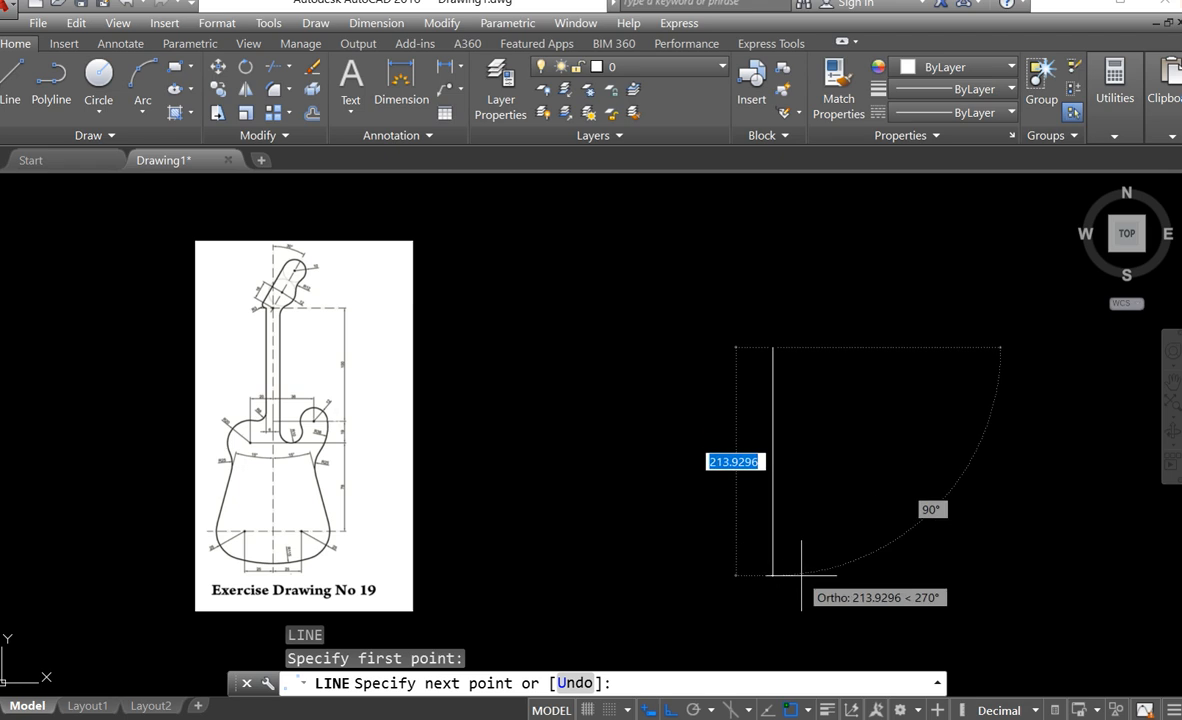
pyautogui.write('197')
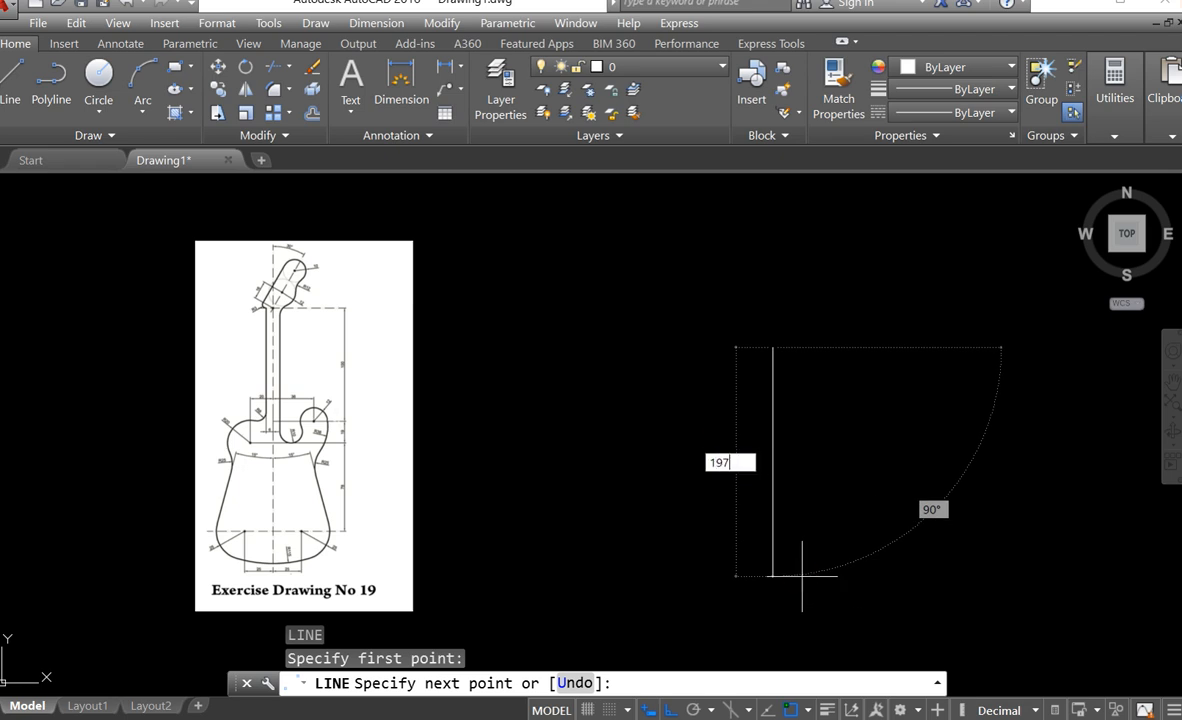
pyautogui.press('Return')
pyautogui.press('Return')
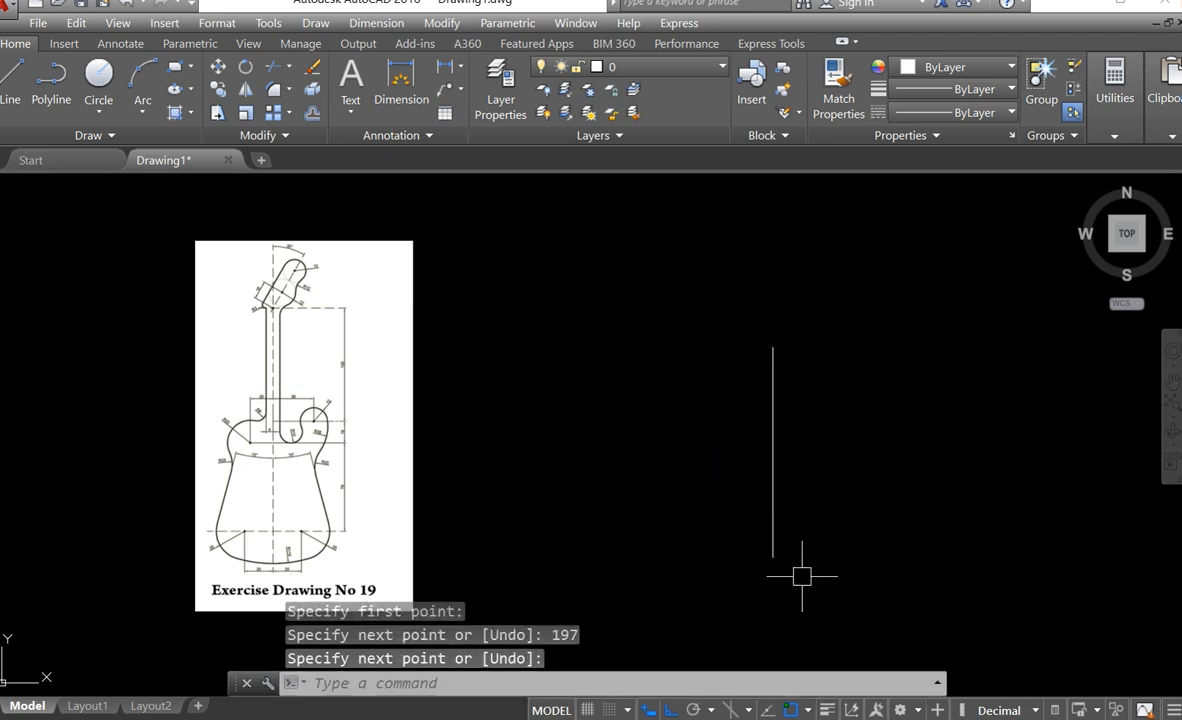
# Examine the neck's half-width and the upper body dimensions in the reference drawing
pyautogui.scroll(2, 342, 354)
pyautogui.scroll(-2, 274, 381)
pyautogui.moveTo(274, 381); pyautogui.dragTo(370, 409, button='middle')
pyautogui.scroll(2, 369, 408)
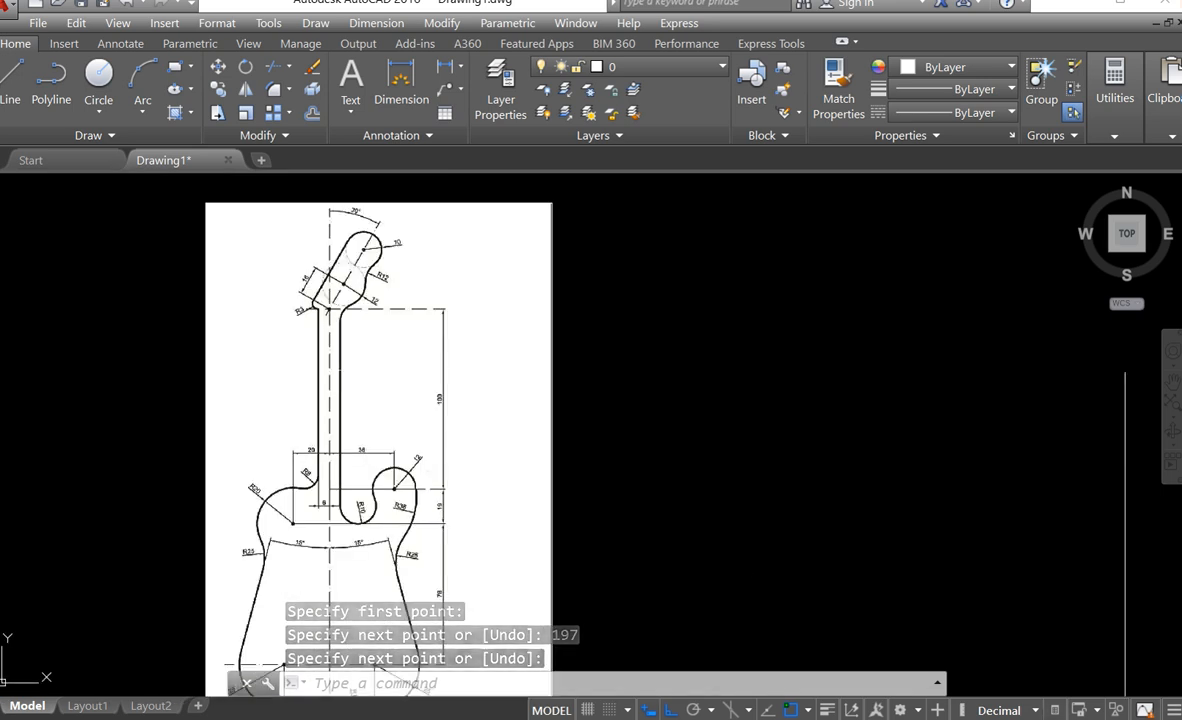
pyautogui.scroll(2, 335, 360)
pyautogui.moveTo(335, 360); pyautogui.dragTo(335, 361, button='middle')
pyautogui.scroll(4, 340, 430)
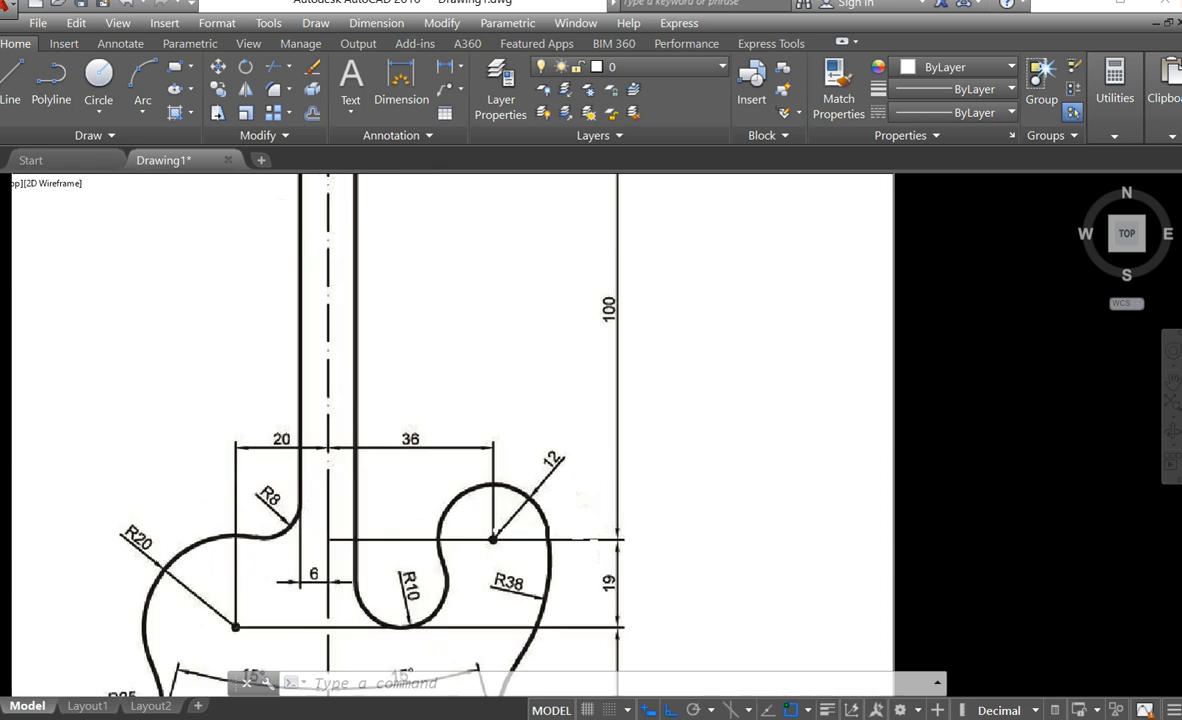
pyautogui.scroll(-10, 352, 503)
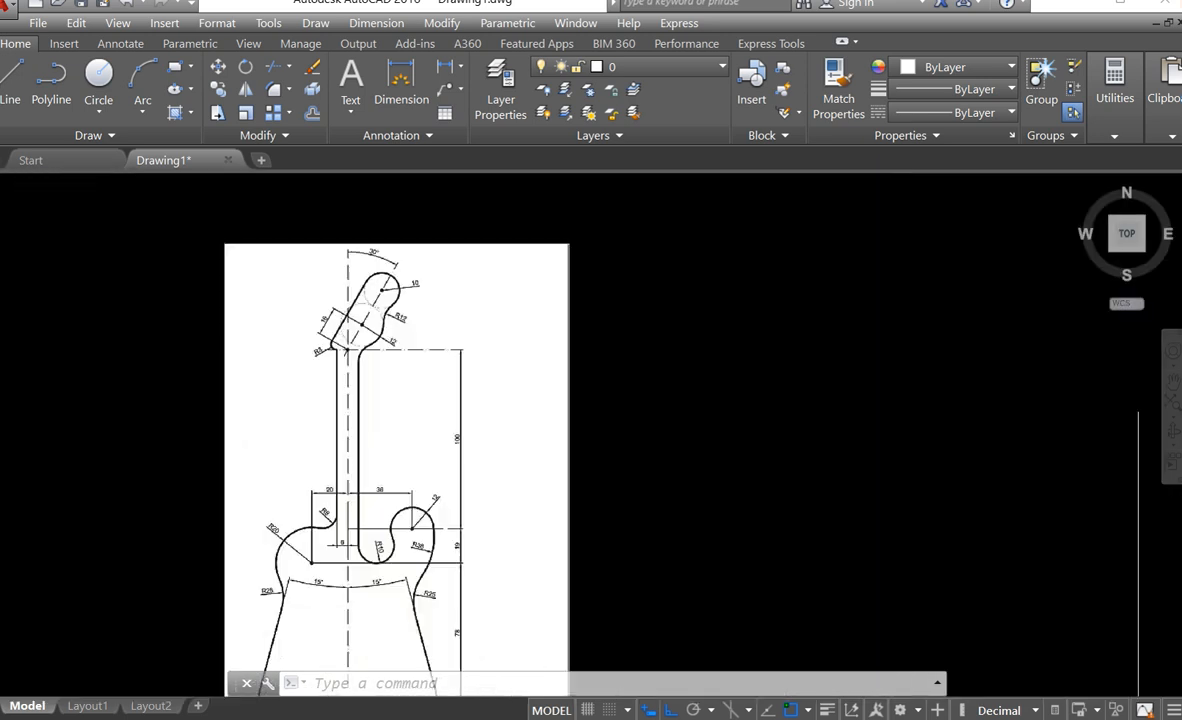
# Offset the vertical centre line 6 units to its right for one edge of the neck
pyautogui.moveTo(599, 509); pyautogui.dragTo(550, 358, button='middle')
pyautogui.scroll(2, 600, 410)
pyautogui.write('o')
pyautogui.press('Return')
pyautogui.write('6')
pyautogui.press('Return')
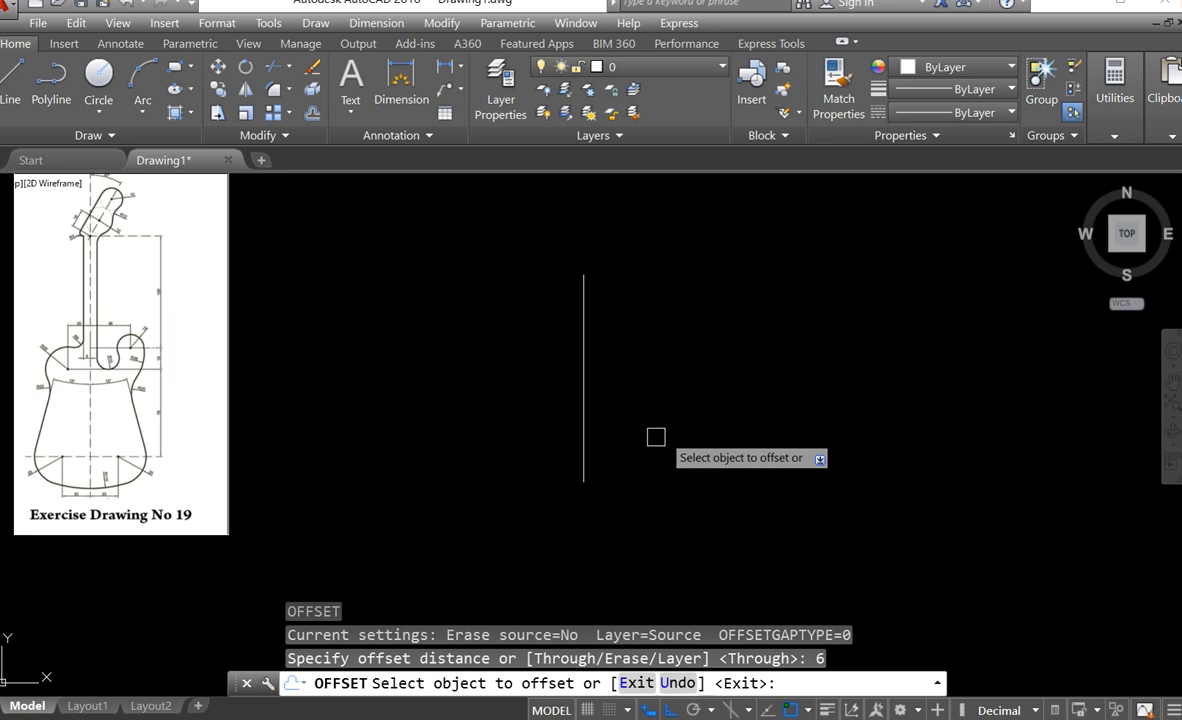
pyautogui.click(584, 401)
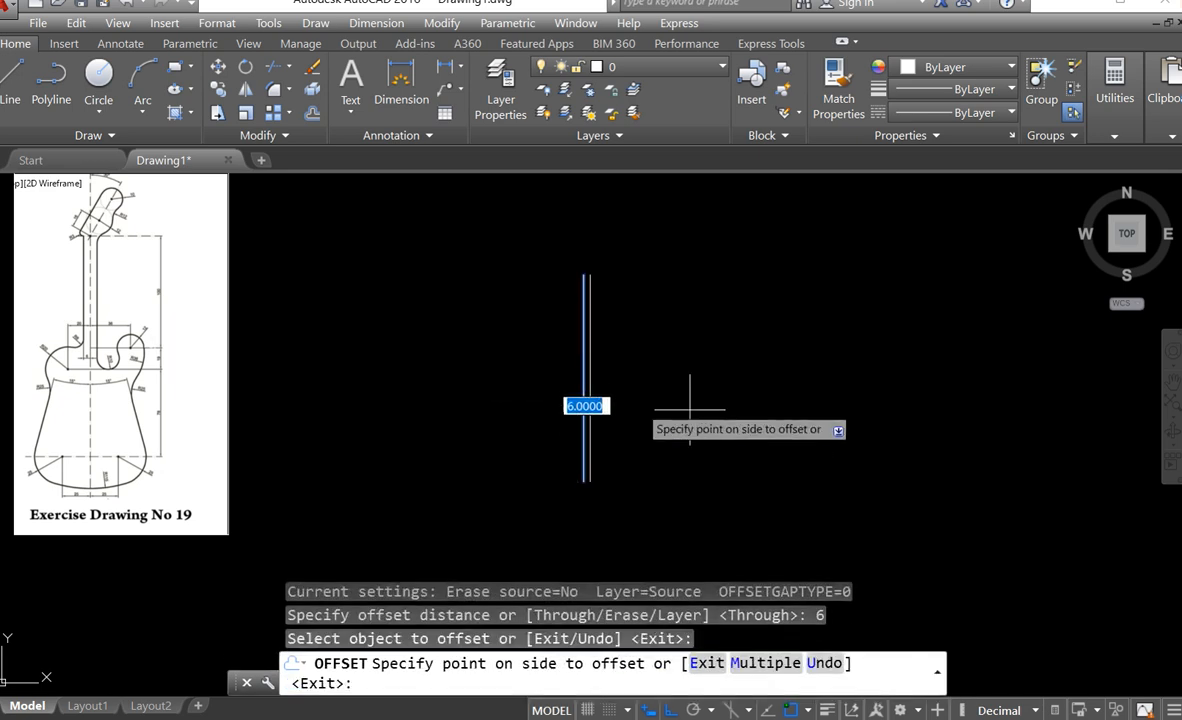
pyautogui.click(630, 418)
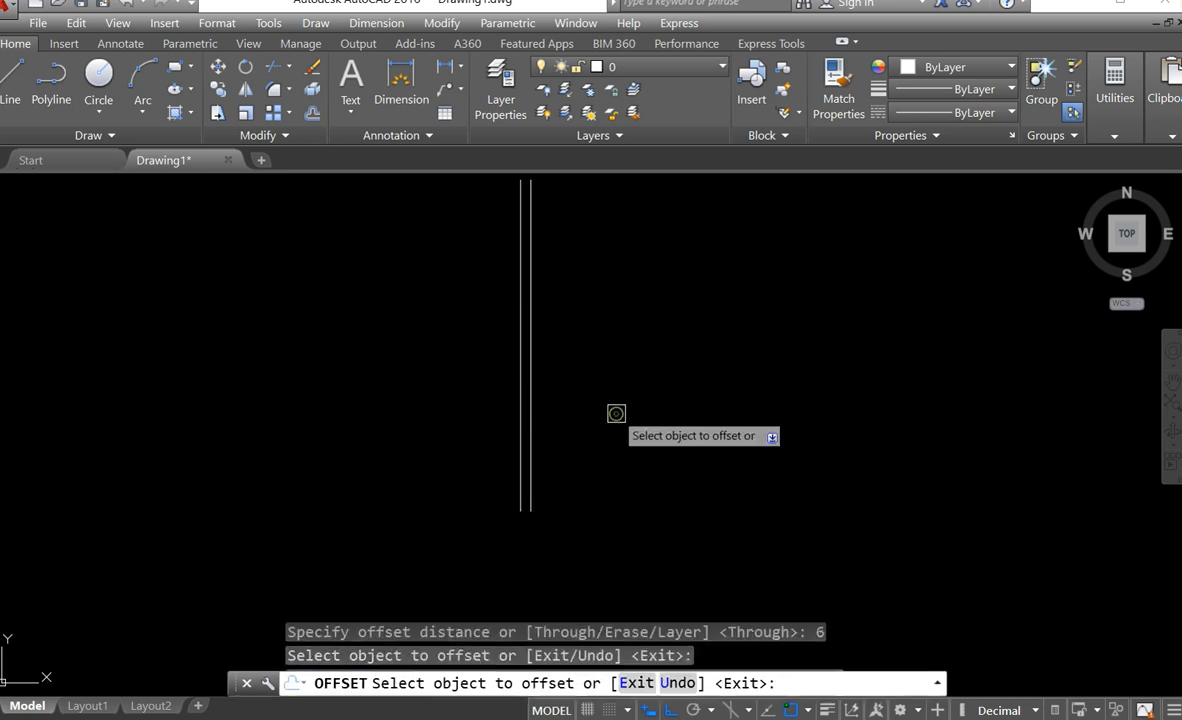
pyautogui.press('Return')
pyautogui.press('Return')
pyautogui.press('Escape')
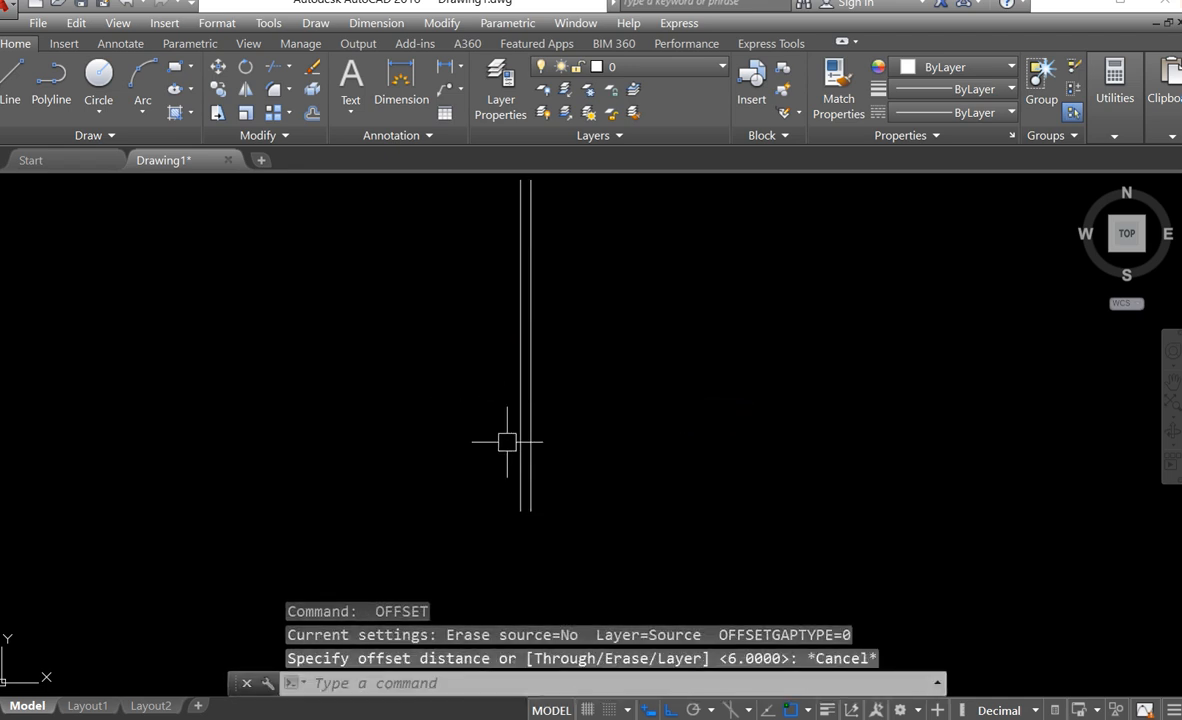
# Offset the vertical centre line 6 units to its left for the opposite edge of the neck
pyautogui.press('Return')
pyautogui.write('6')
pyautogui.press('Return')
pyautogui.click(520, 434)
pyautogui.click(468, 428)
pyautogui.press('Escape')
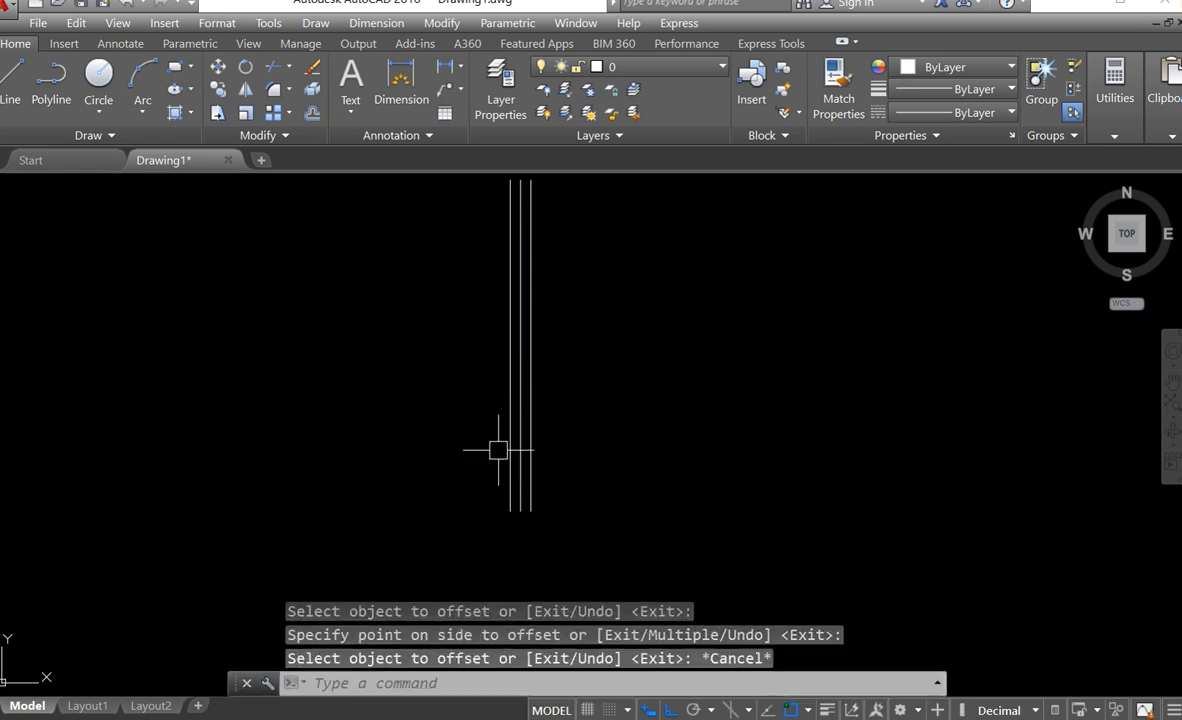
# Examine the lower body's circle centres, radii and offsets from the centre line in the reference drawing
pyautogui.scroll(-4, 498, 450)
pyautogui.moveTo(478, 438); pyautogui.dragTo(557, 459, button='middle')
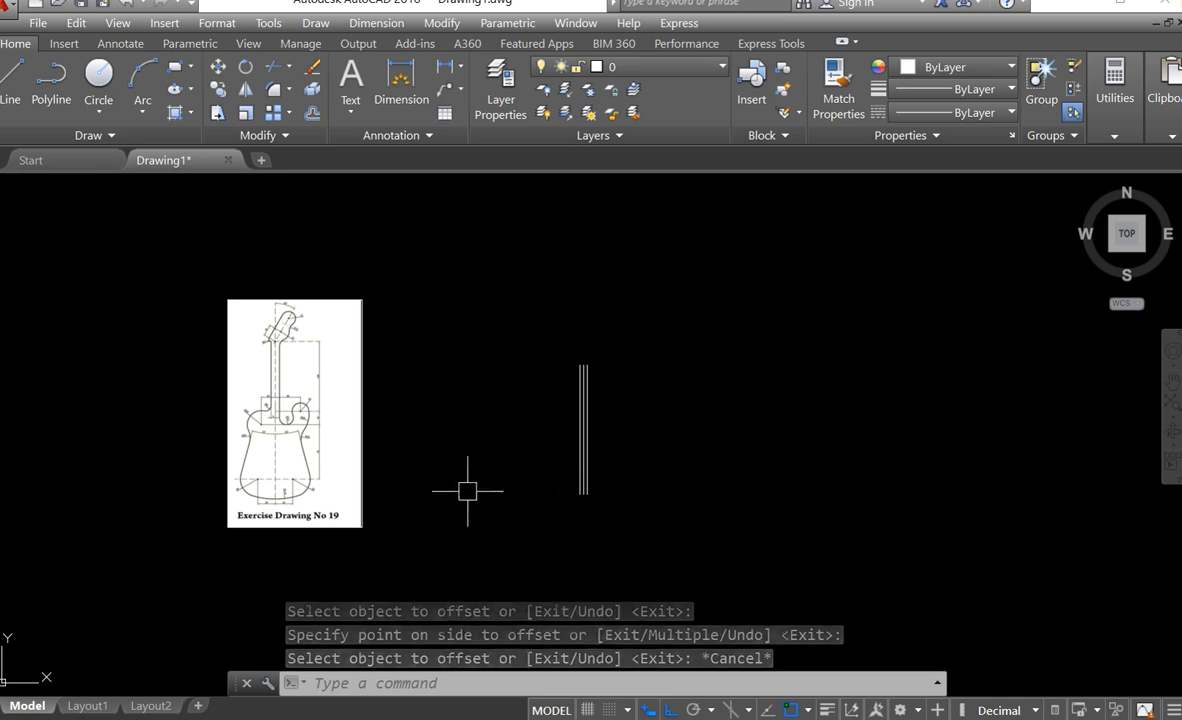
pyautogui.scroll(2, 272, 384)
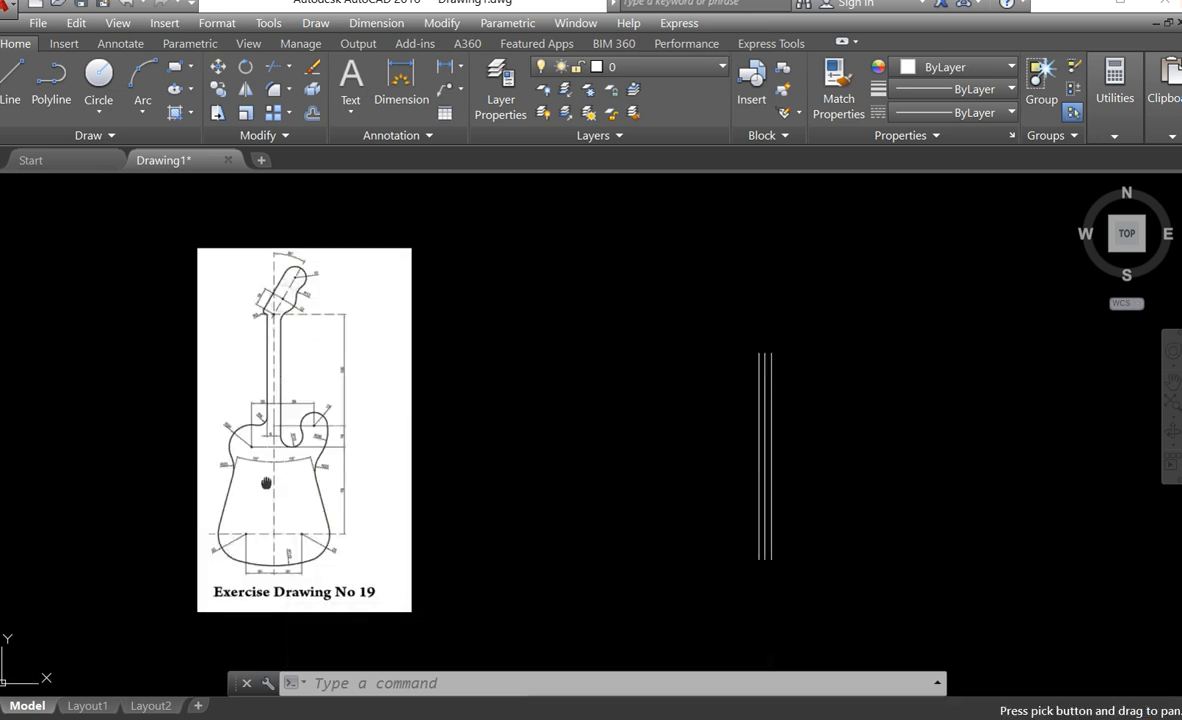
pyautogui.scroll(2, 288, 311)
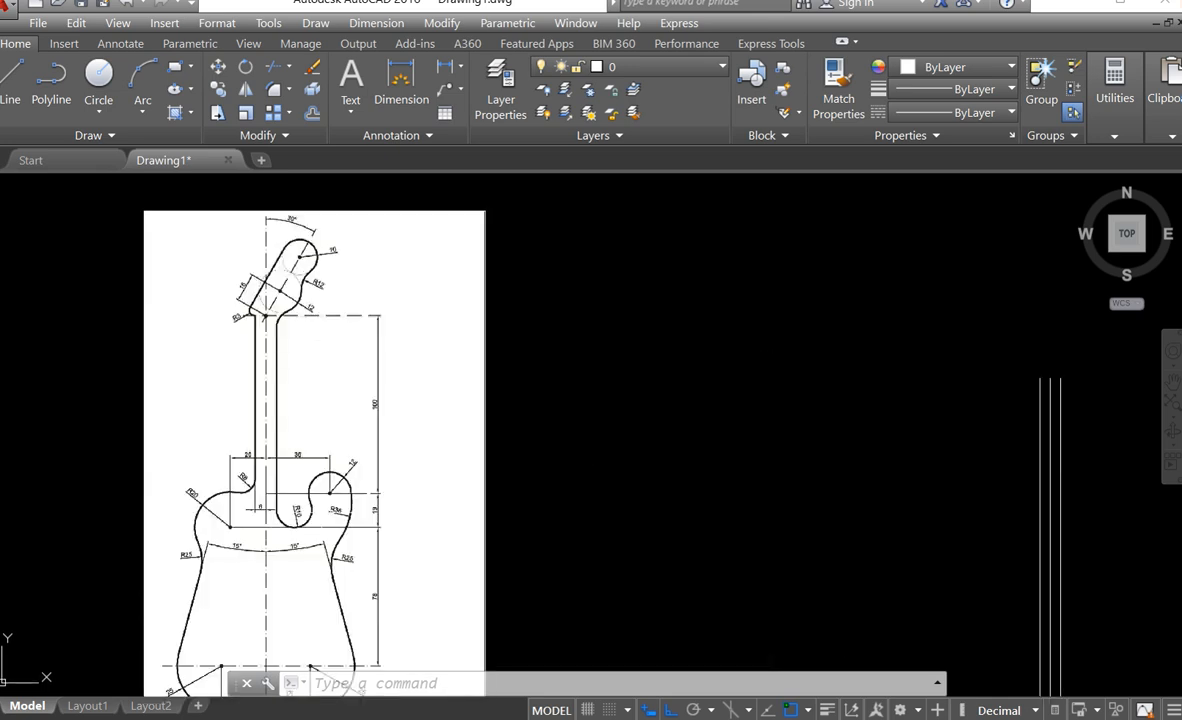
pyautogui.moveTo(254, 467)
pyautogui.mouseDown(button='middle')
pyautogui.moveTo(277, 362)
pyautogui.moveTo(317, 464)
pyautogui.mouseUp(button='middle')
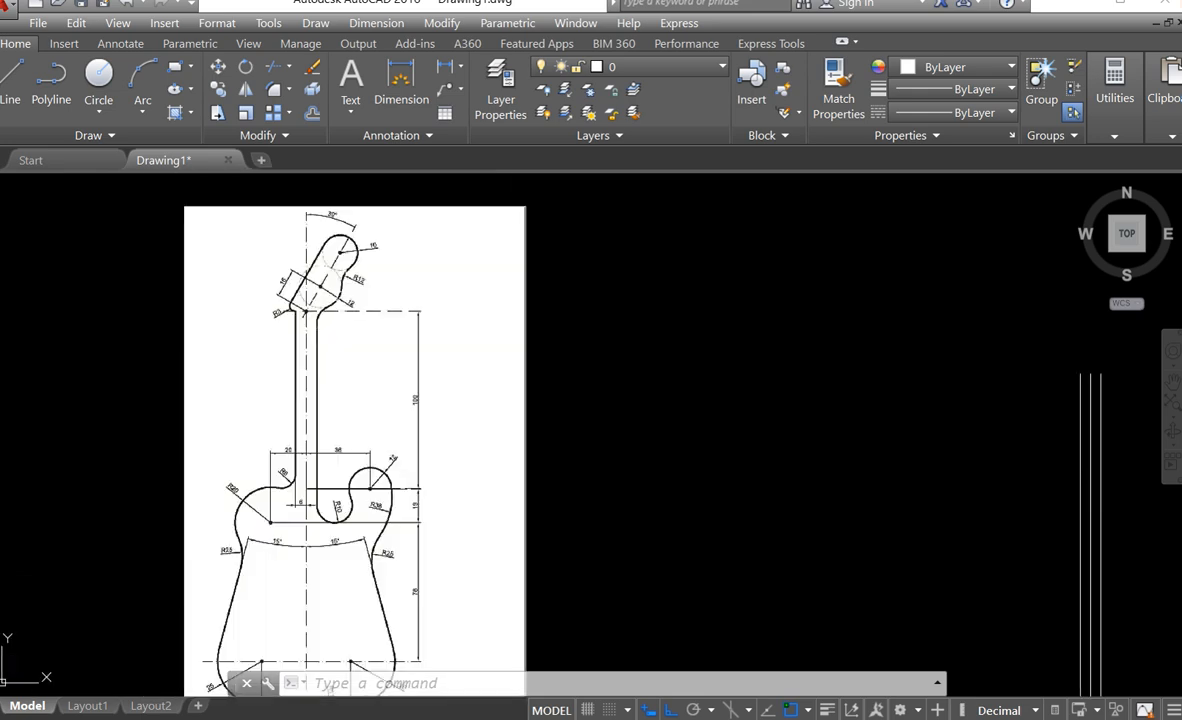
pyautogui.moveTo(346, 576); pyautogui.dragTo(319, 419, button='middle')
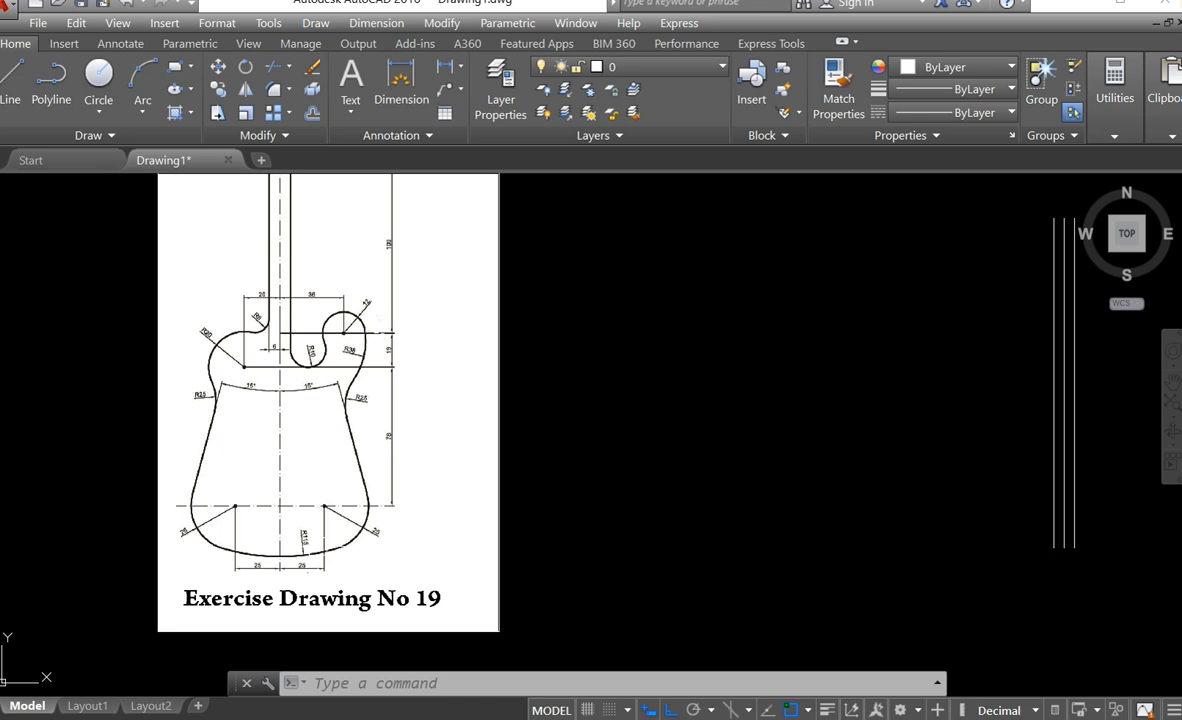
pyautogui.moveTo(284, 520); pyautogui.dragTo(315, 507, button='middle')
pyautogui.scroll(2, 315, 507)
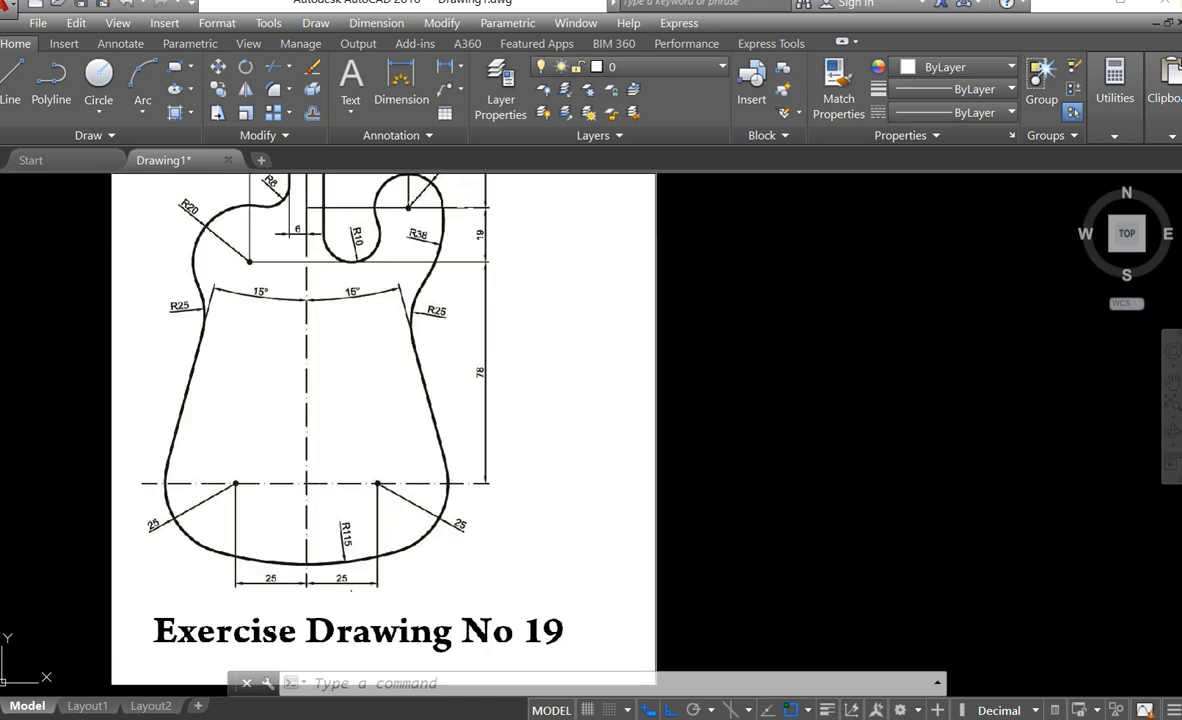
pyautogui.moveTo(292, 305); pyautogui.dragTo(322, 430, button='middle')
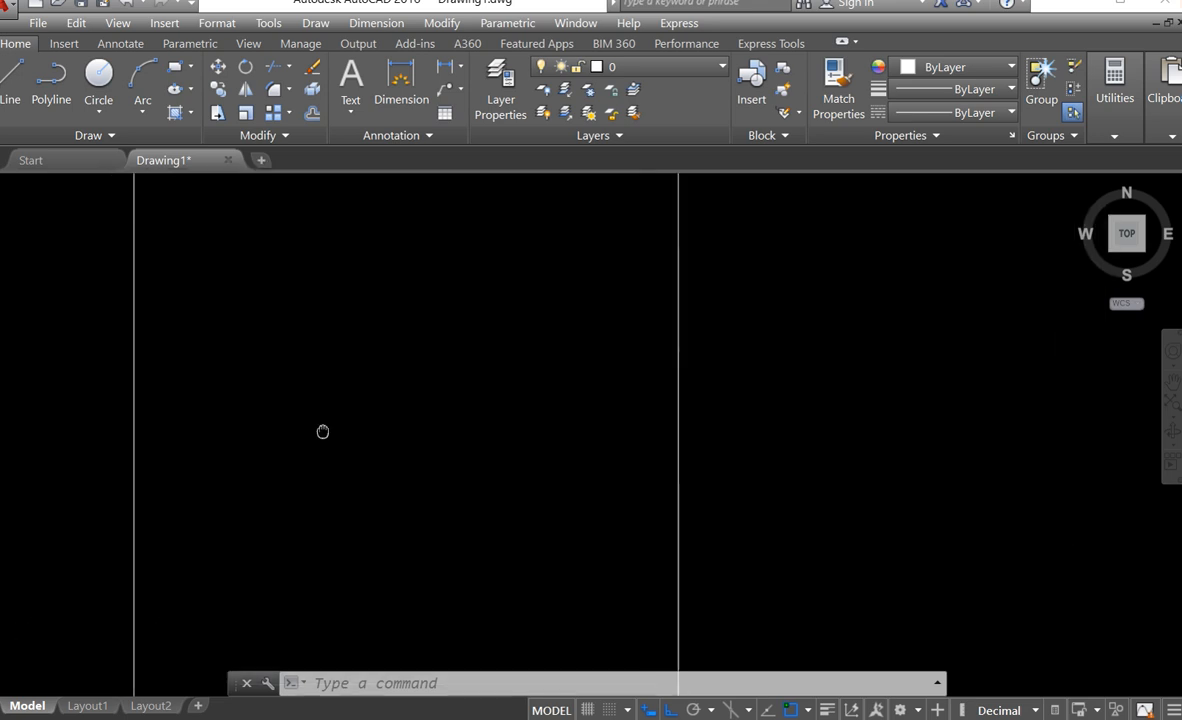
pyautogui.scroll(-2, 330, 462)
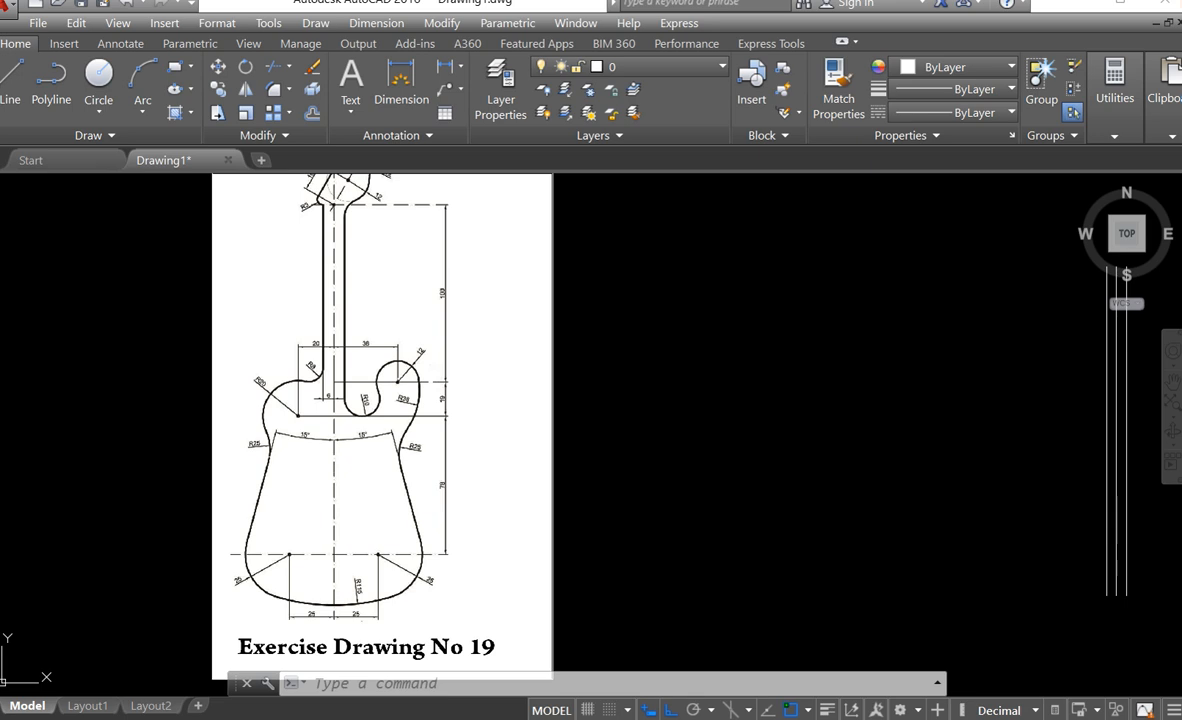
pyautogui.scroll(2, 373, 650)
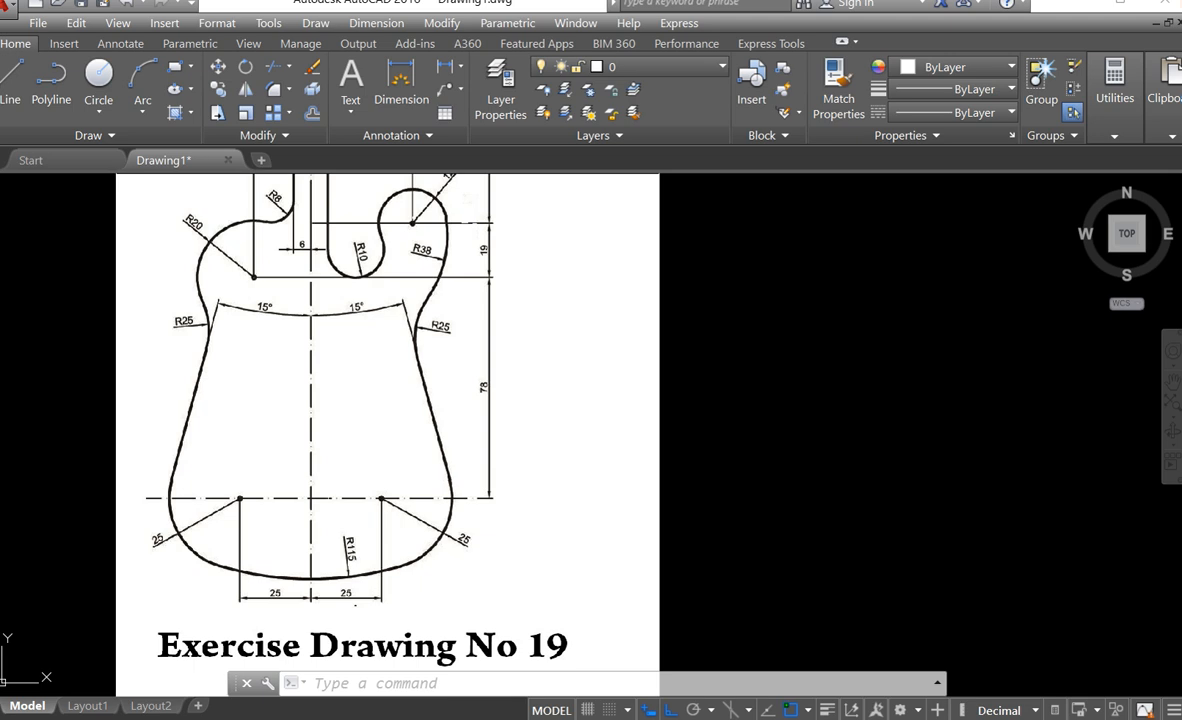
pyautogui.scroll(-5, 346, 495)
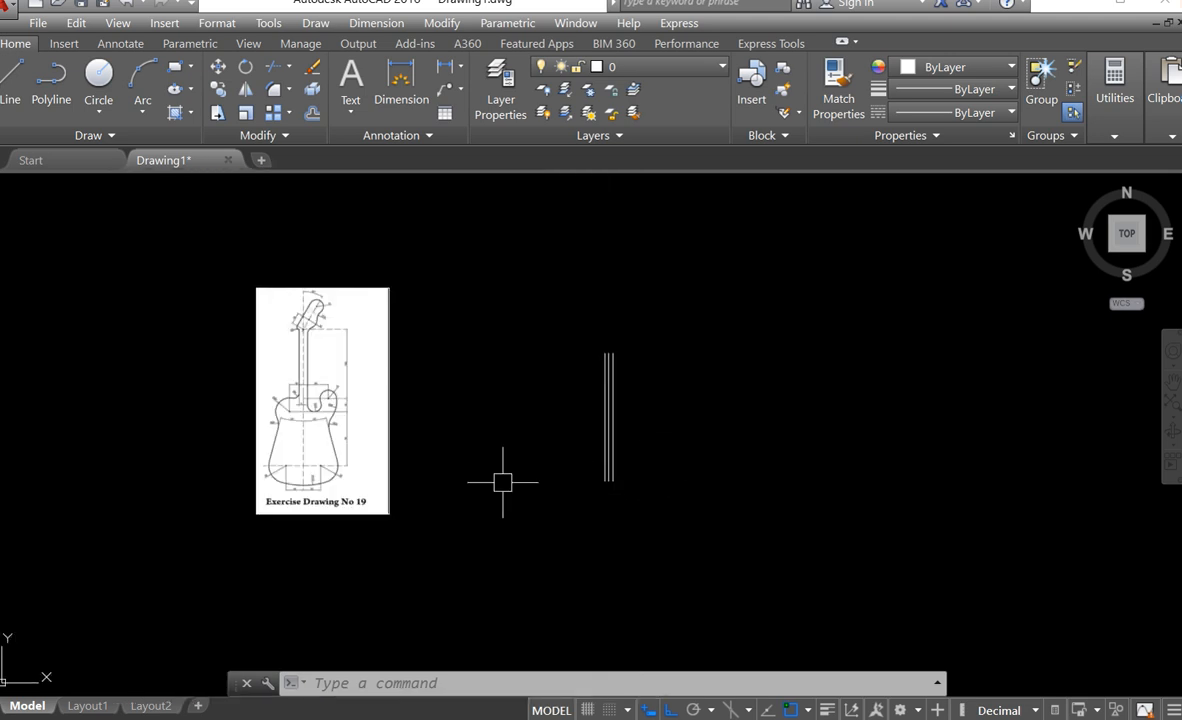
# Draw a circle of radius 25 centred 25 units to the left of the centre line's lower endpoint, using tracking
pyautogui.scroll(3, 286, 371)
pyautogui.click(98, 116)
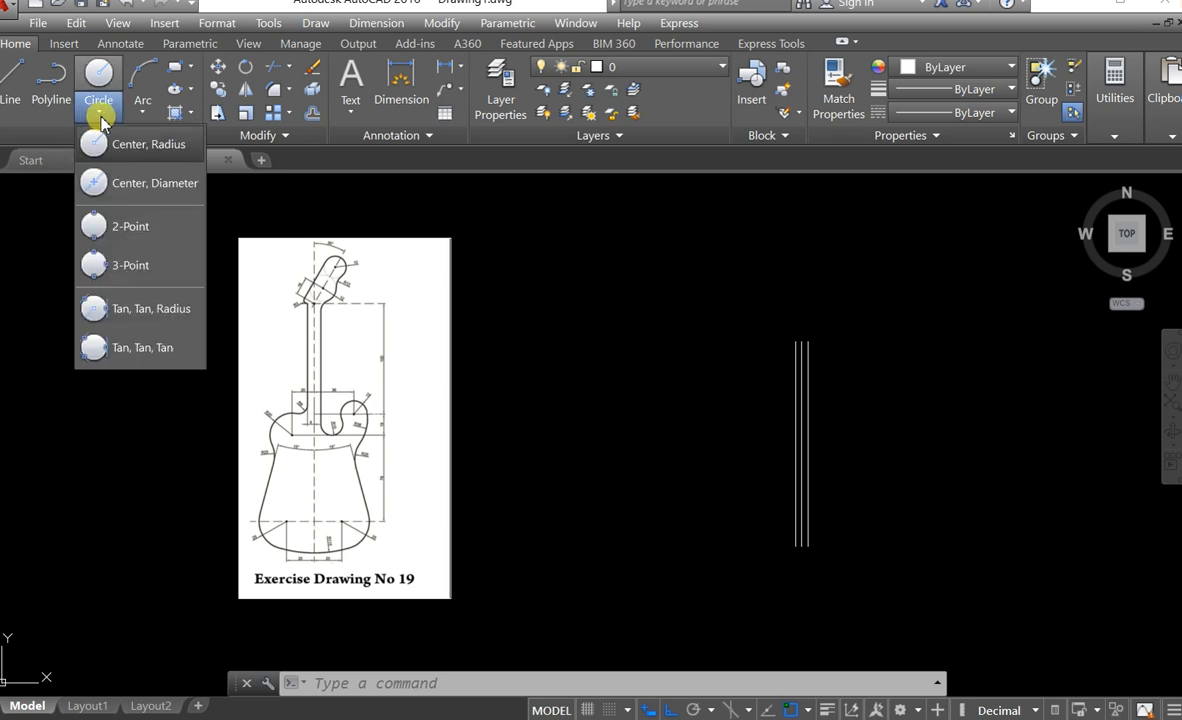
pyautogui.click(130, 144)
pyautogui.moveTo(609, 460); pyautogui.dragTo(527, 420, button='middle')
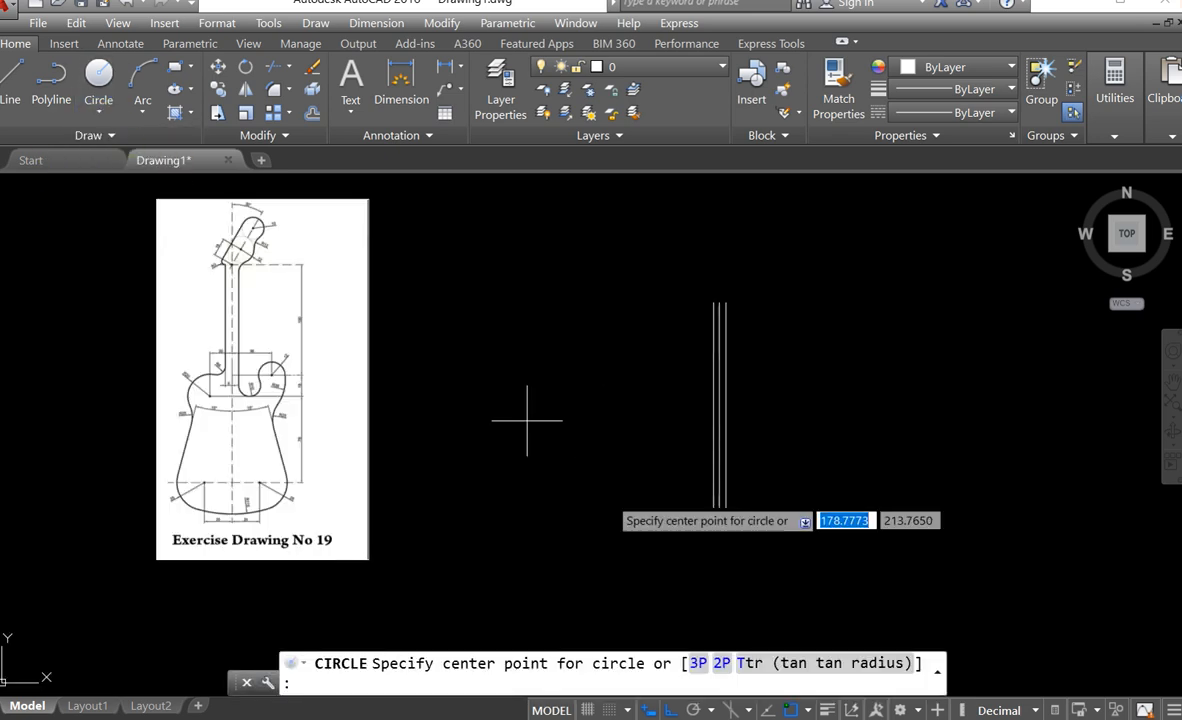
pyautogui.scroll(6, 719, 535)
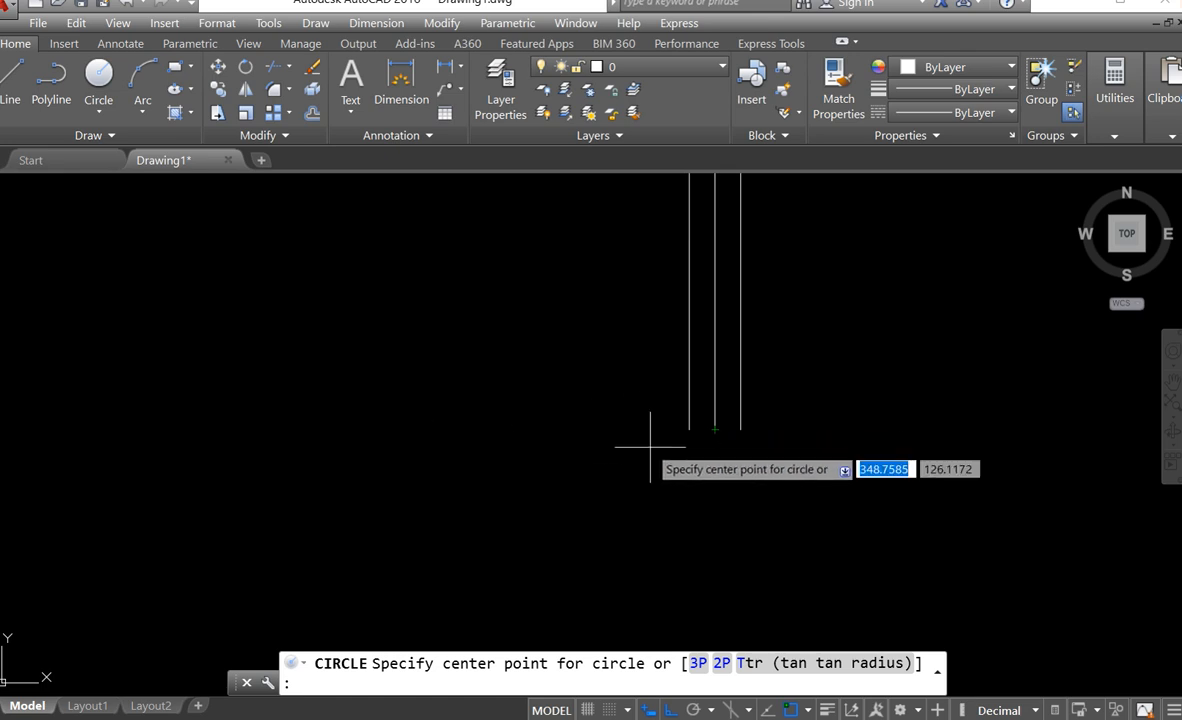
pyautogui.write('t')
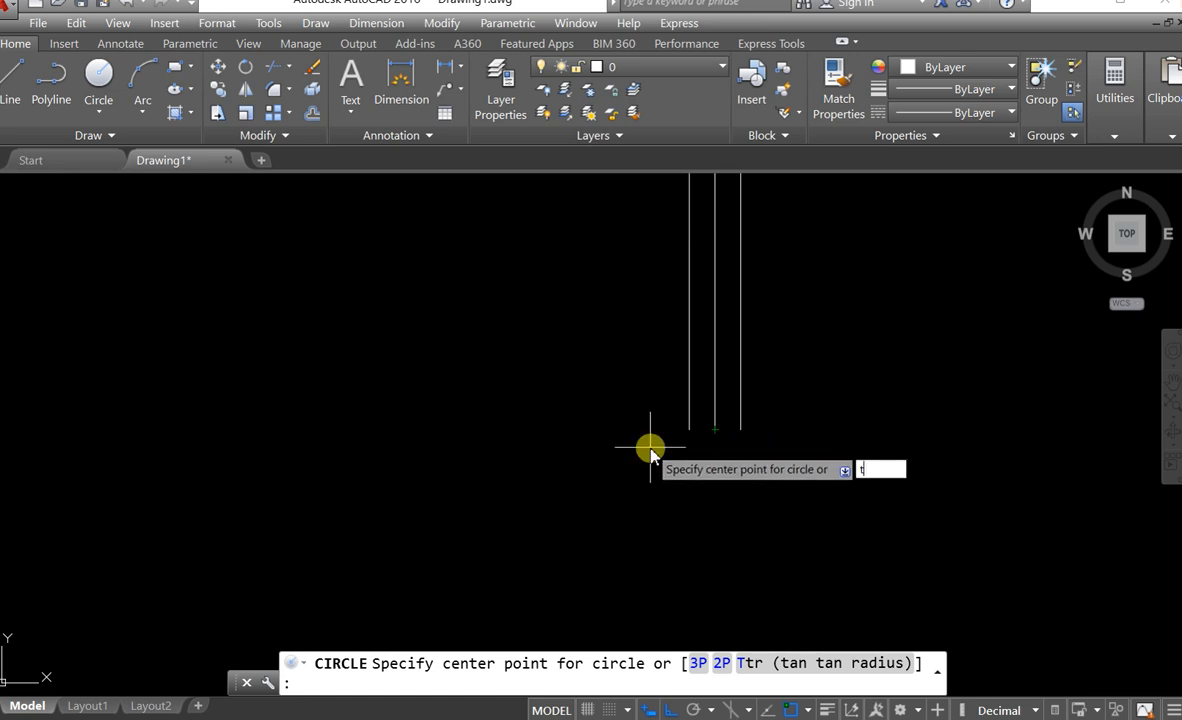
pyautogui.write('k')
pyautogui.press('Return')
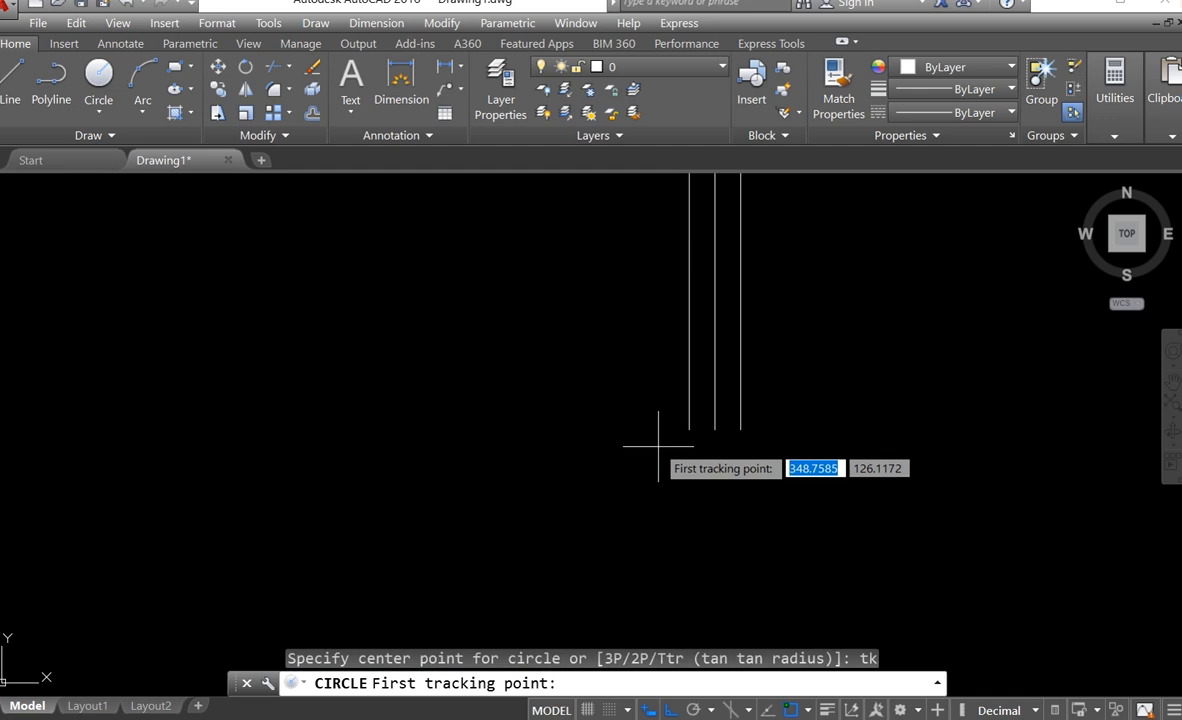
pyautogui.click(714, 428)
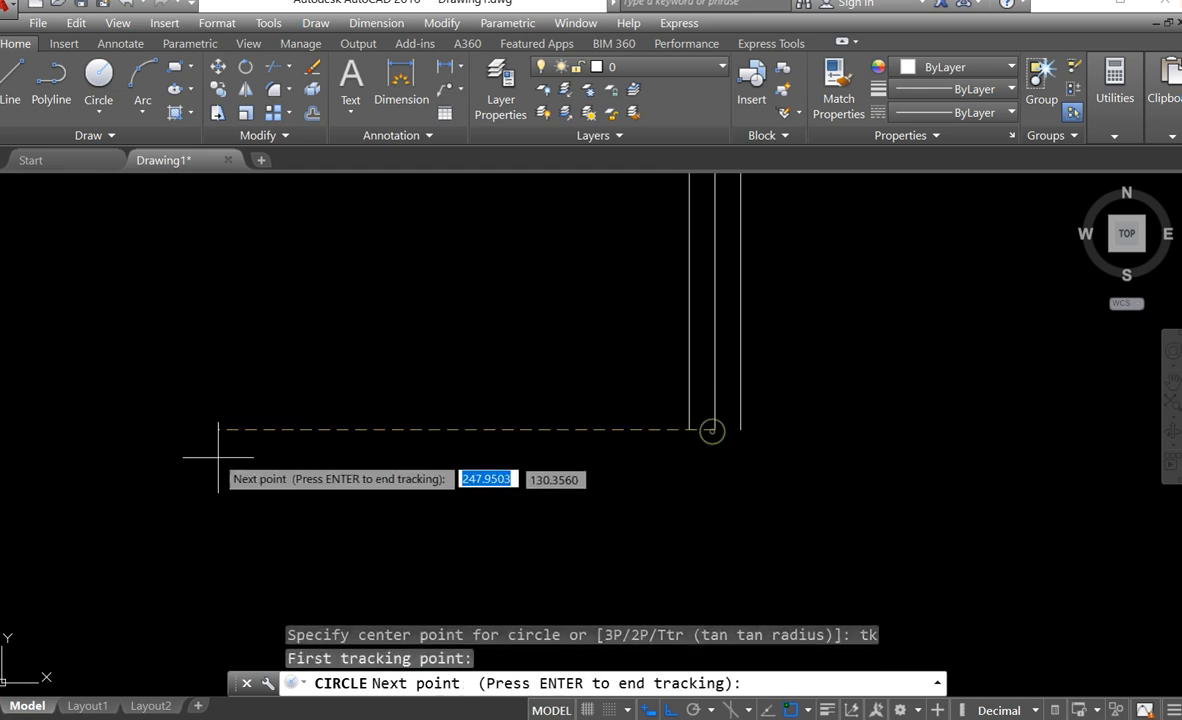
pyautogui.write('25')
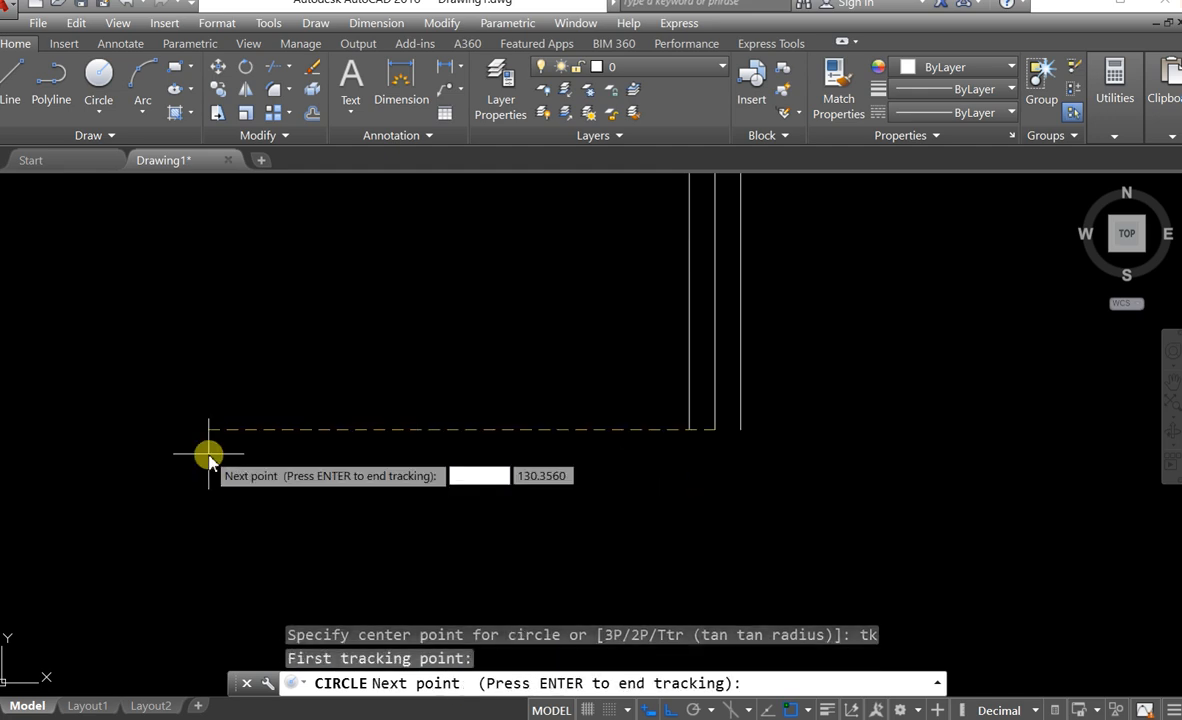
pyautogui.press('Return')
pyautogui.press('Return')
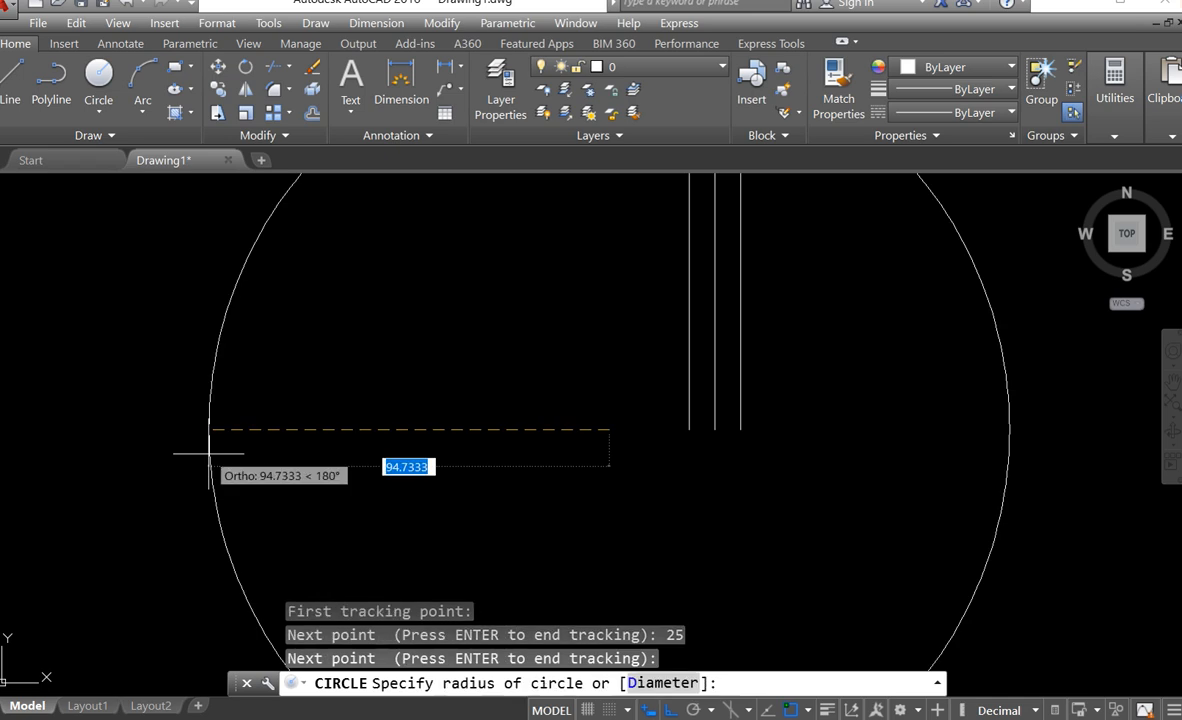
pyautogui.scroll(-2, 456, 470)
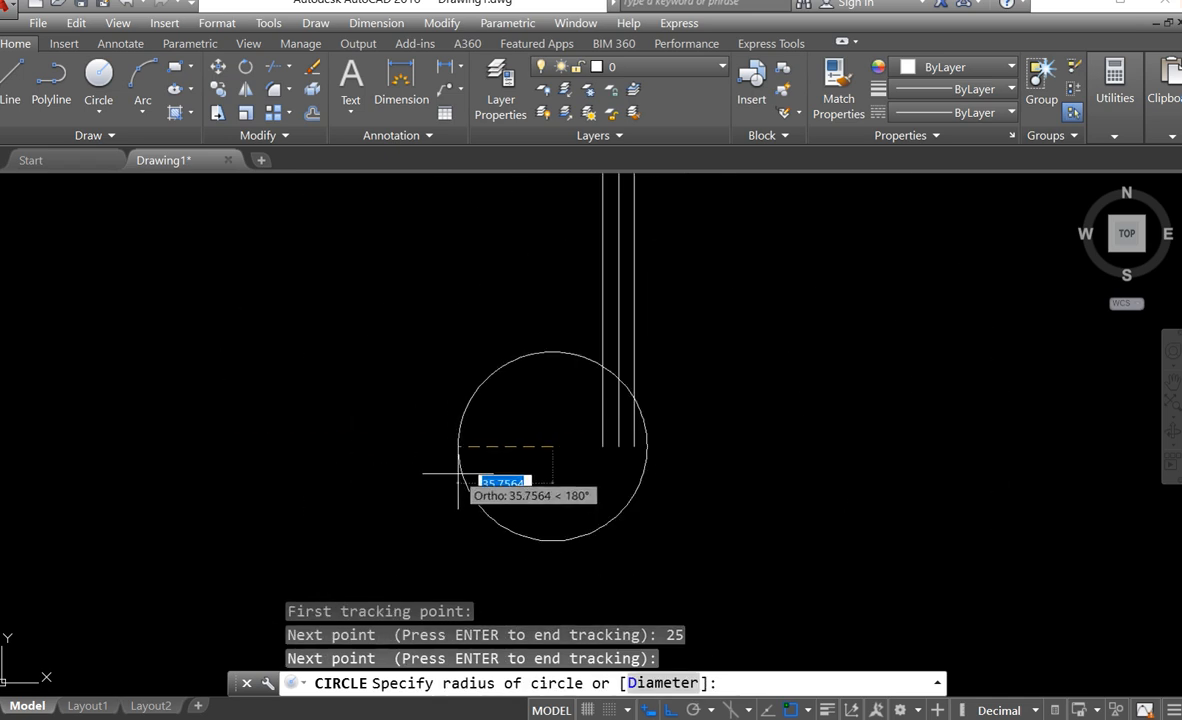
pyautogui.write('25')
pyautogui.press('Return')
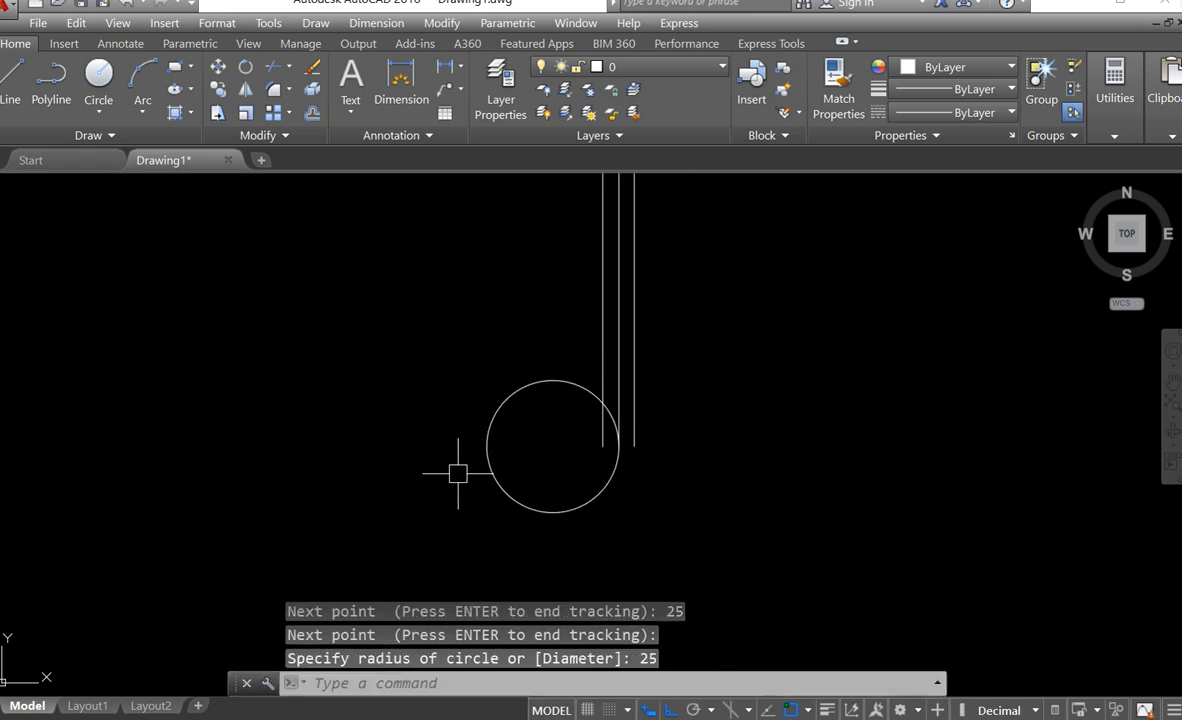
# Mirror the radius 25 circle about the vertical centre line, keeping the original circle
pyautogui.scroll(5, 596, 454)
pyautogui.scroll(3, 670, 428)
pyautogui.scroll(-8, 680, 426)
pyautogui.scroll(-4, 560, 470)
pyautogui.scroll(2, 560, 470)
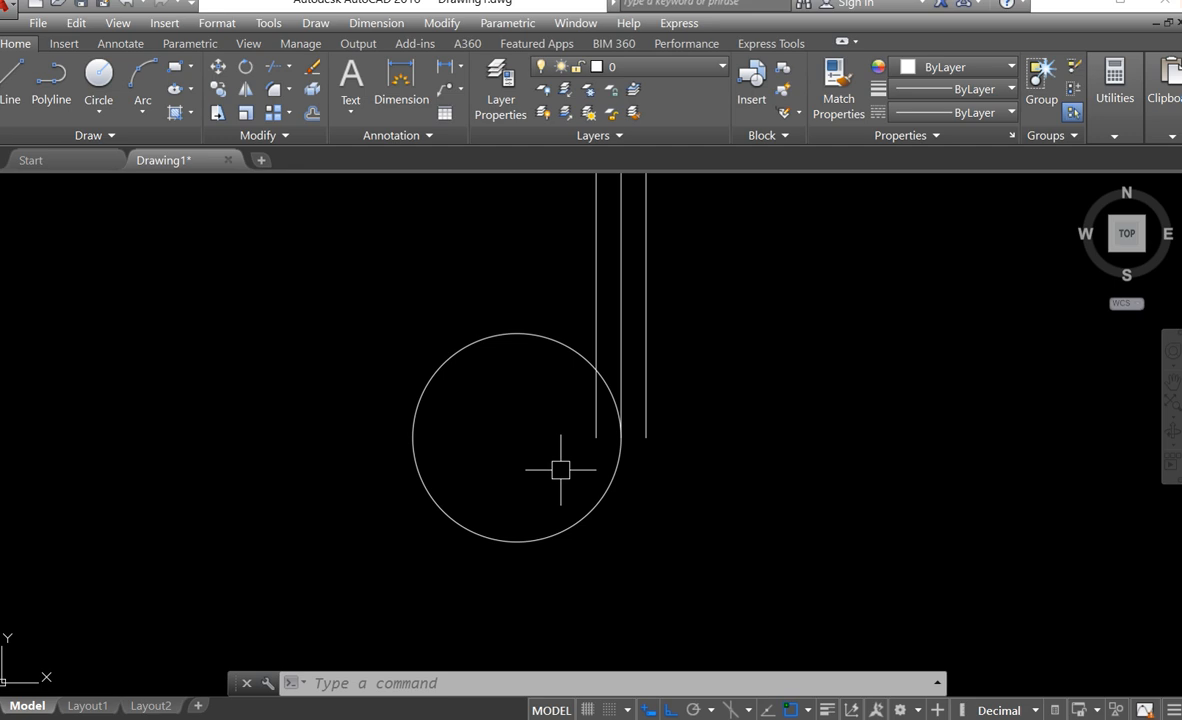
pyautogui.write('mi')
pyautogui.press('Return')
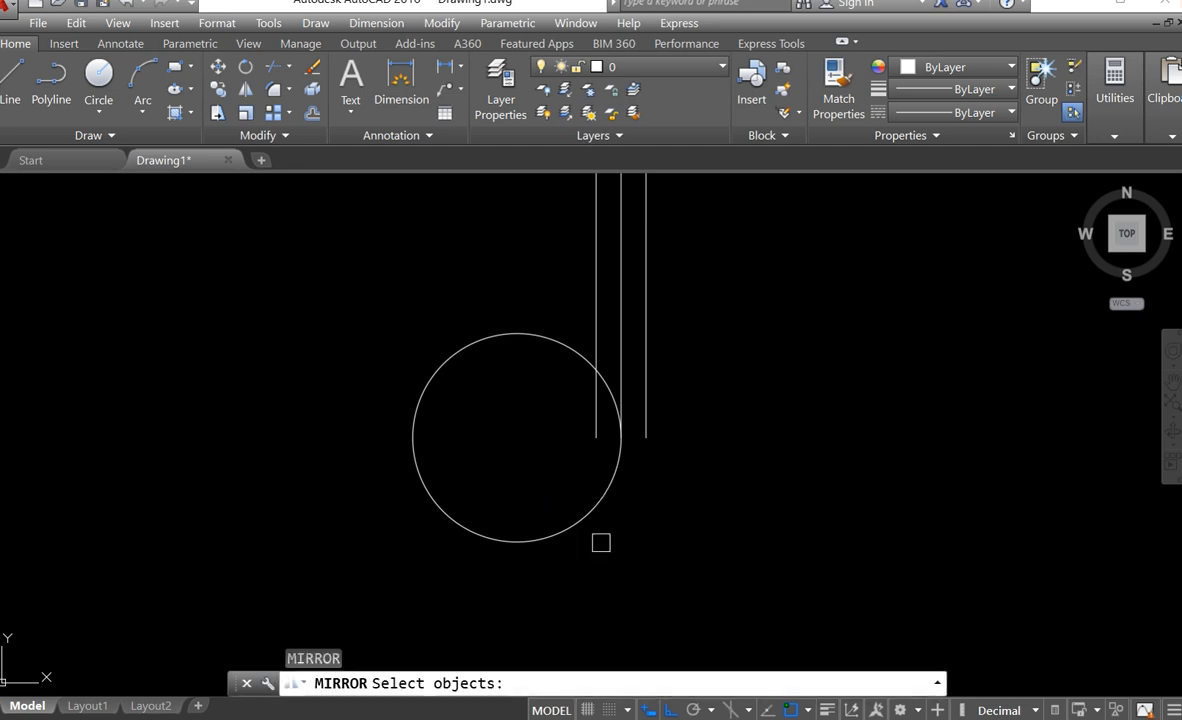
pyautogui.click(594, 504)
pyautogui.press('Return')
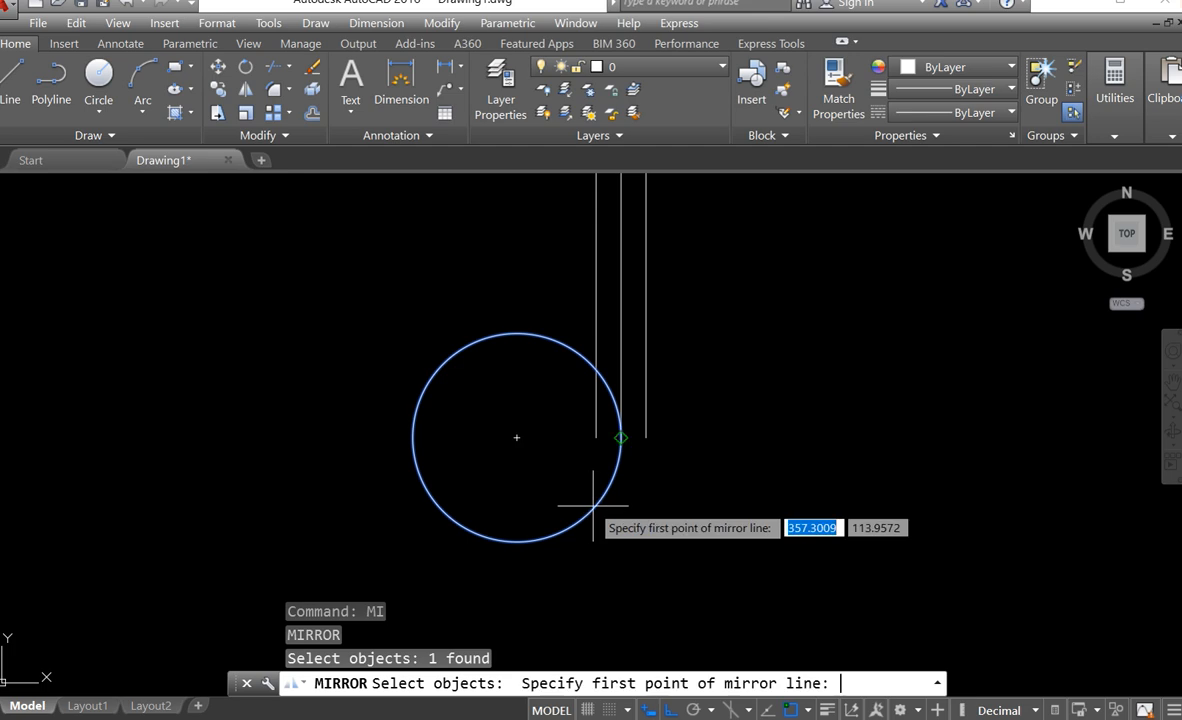
pyautogui.click(621, 437)
pyautogui.click(615, 570)
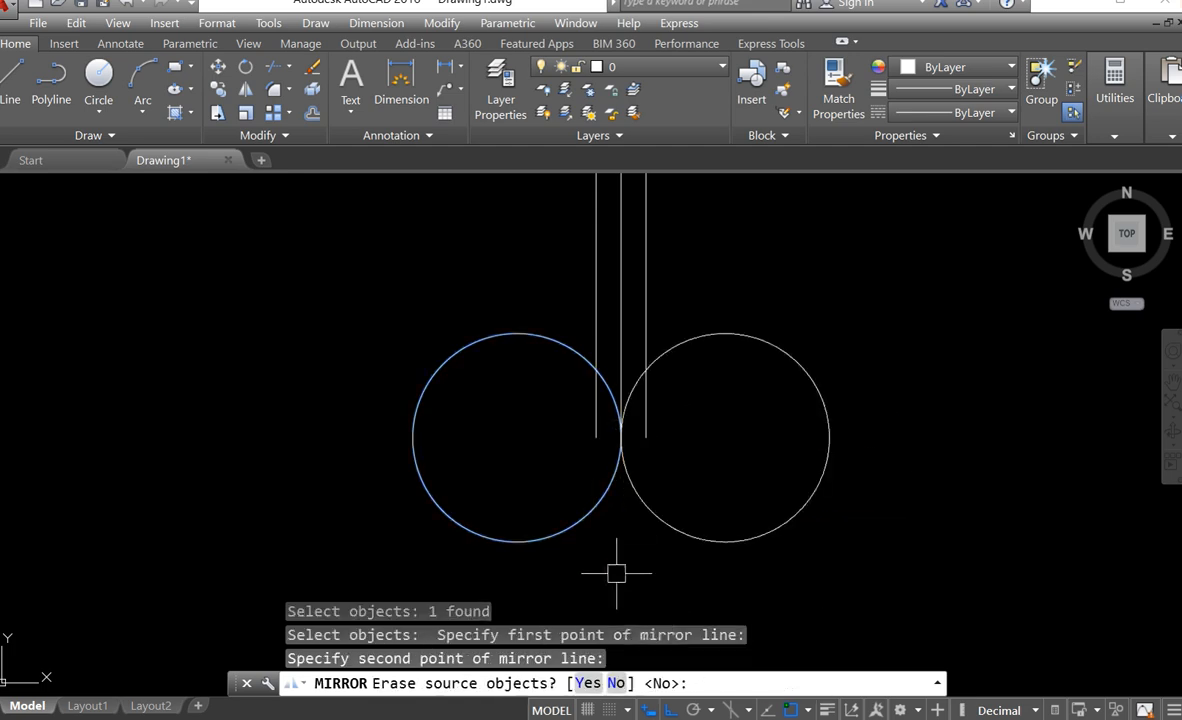
pyautogui.press('Return')
# Examine the upper body's circle centres, radii and distances from the lower centres and centre line in the reference drawing
pyautogui.scroll(-5, 616, 573)
pyautogui.moveTo(327, 446); pyautogui.dragTo(443, 422, button='middle')
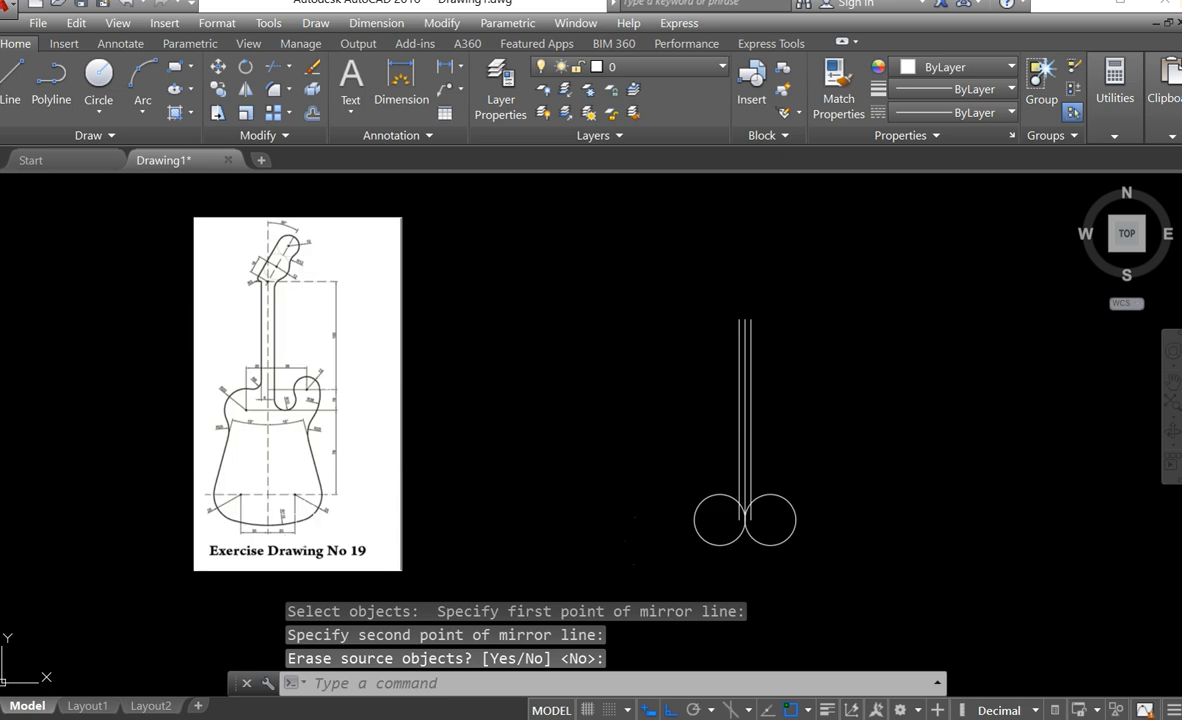
pyautogui.scroll(2, 263, 570)
pyautogui.scroll(2, 264, 555)
pyautogui.moveTo(275, 431); pyautogui.dragTo(323, 441, button='middle')
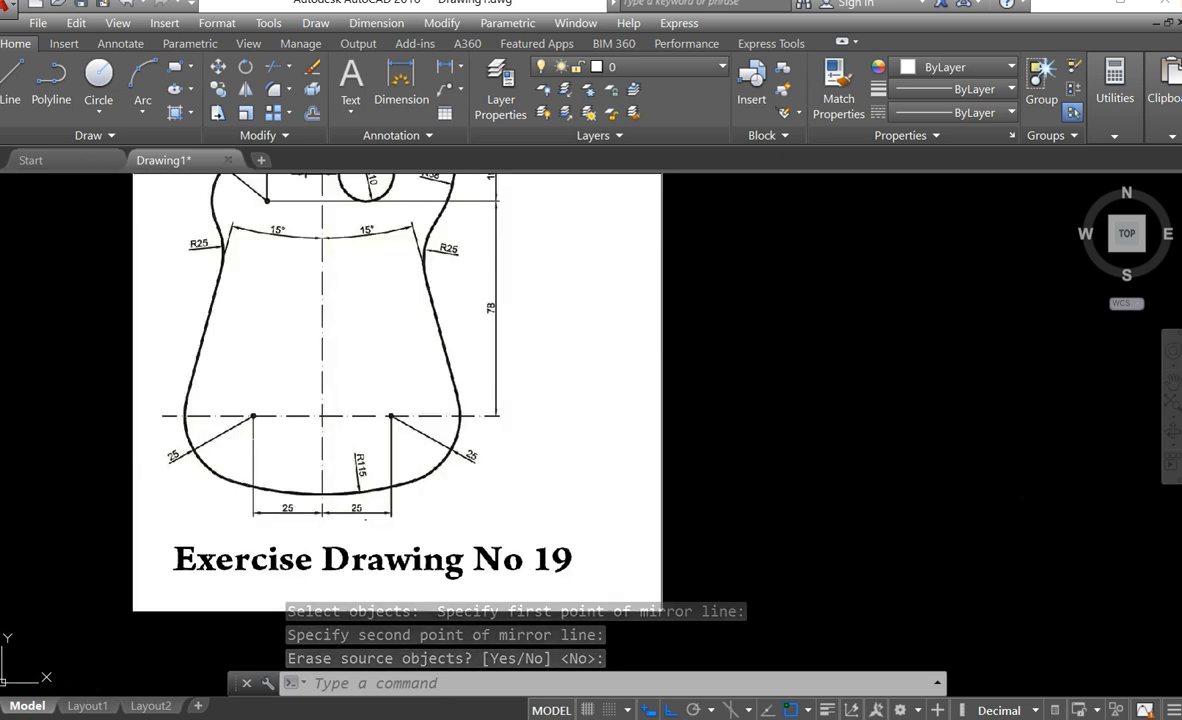
pyautogui.moveTo(222, 339)
pyautogui.mouseDown(button='middle')
pyautogui.moveTo(245, 393)
pyautogui.moveTo(301, 454)
pyautogui.mouseUp(button='middle')
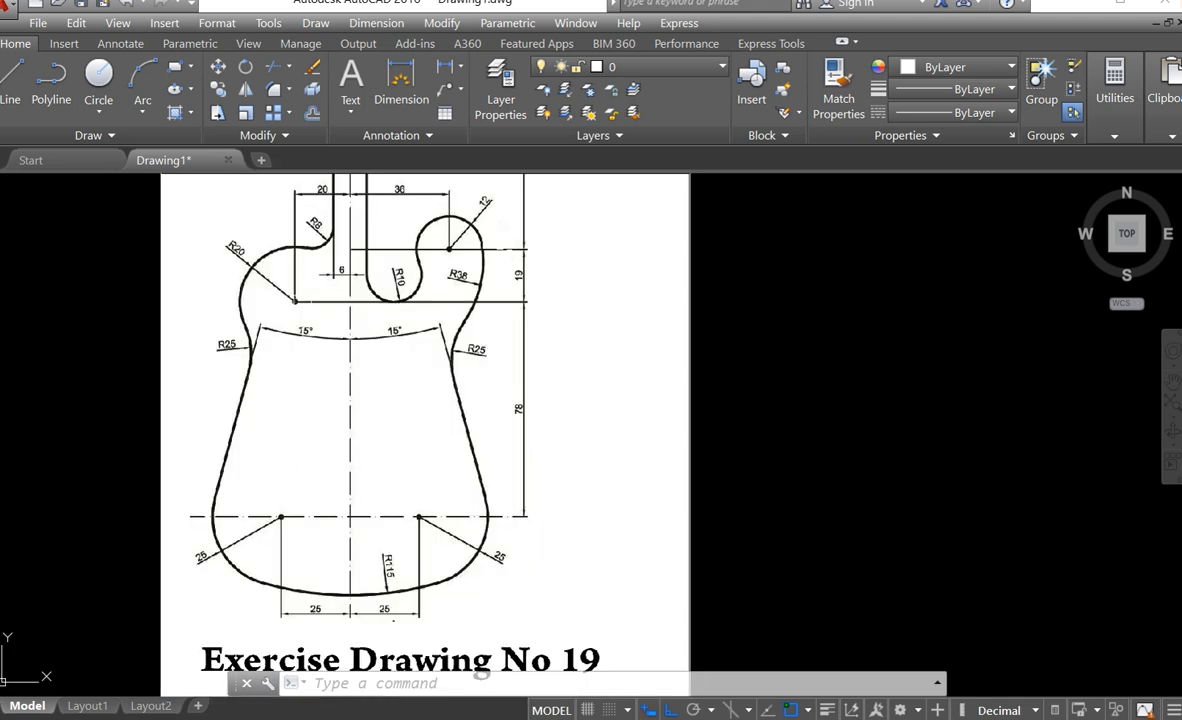
pyautogui.scroll(2, 263, 306)
pyautogui.scroll(-2, 265, 306)
pyautogui.moveTo(285, 307); pyautogui.dragTo(311, 347, button='middle')
pyautogui.scroll(2, 311, 347)
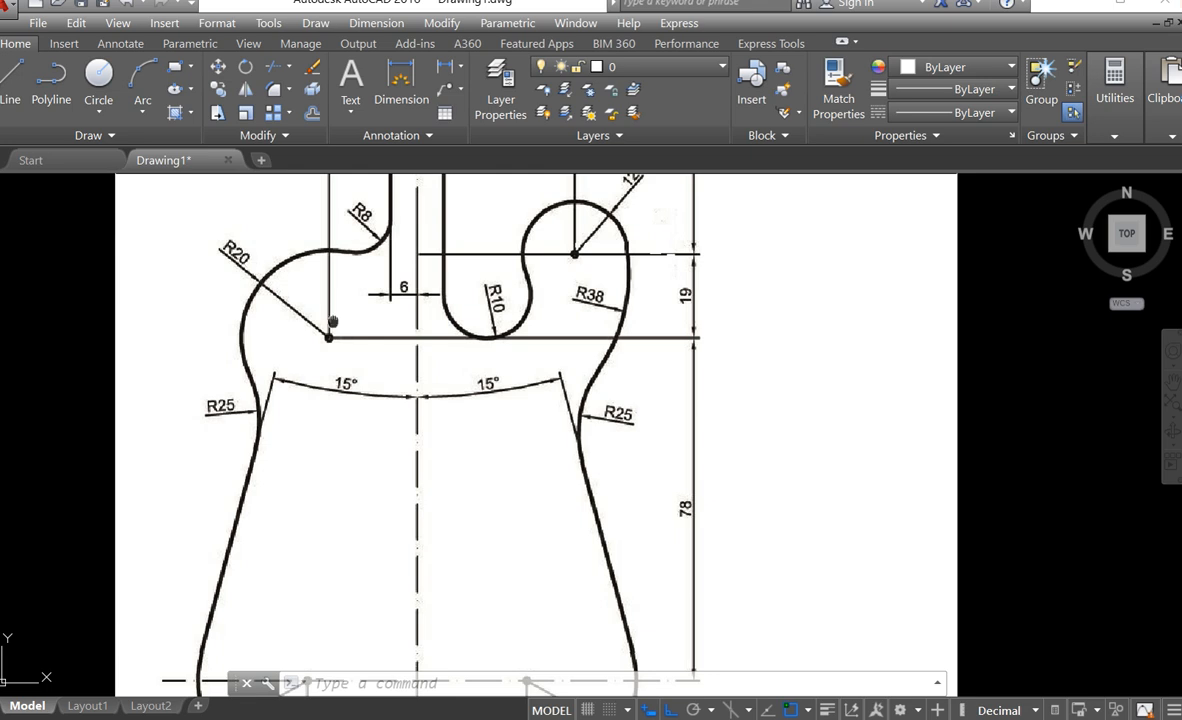
pyautogui.scroll(-3, 277, 343)
pyautogui.moveTo(347, 255); pyautogui.dragTo(356, 297, button='middle')
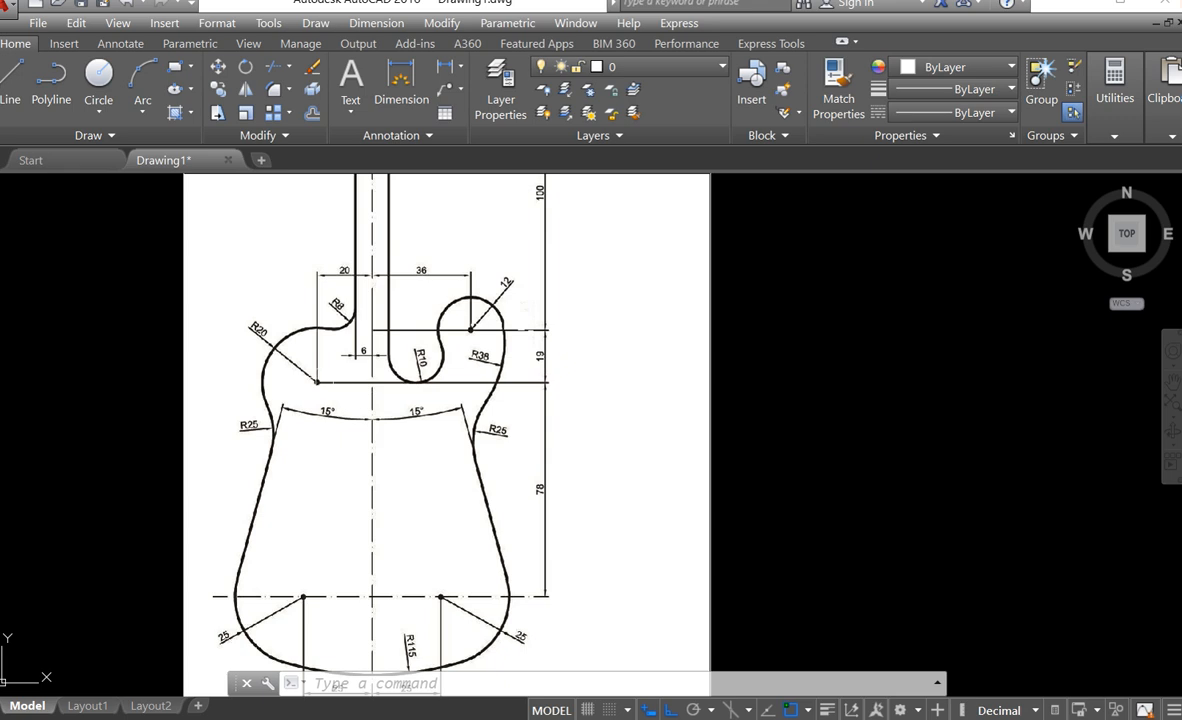
pyautogui.scroll(2, 331, 250)
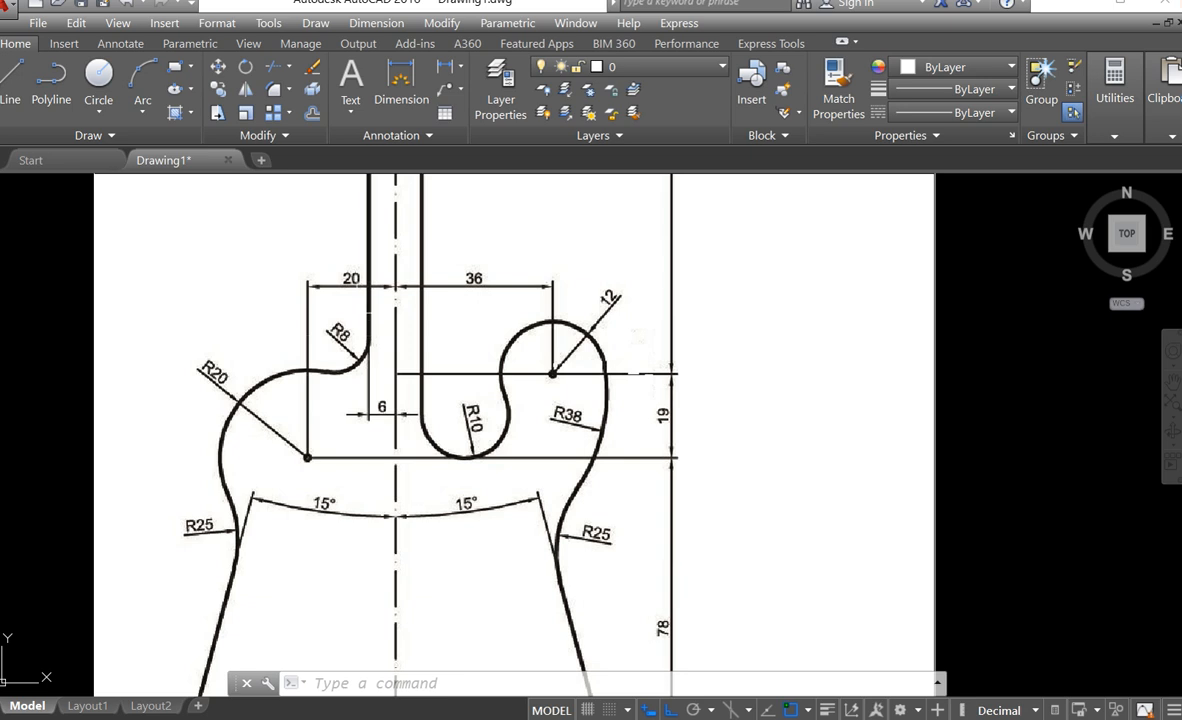
pyautogui.scroll(-2, 330, 435)
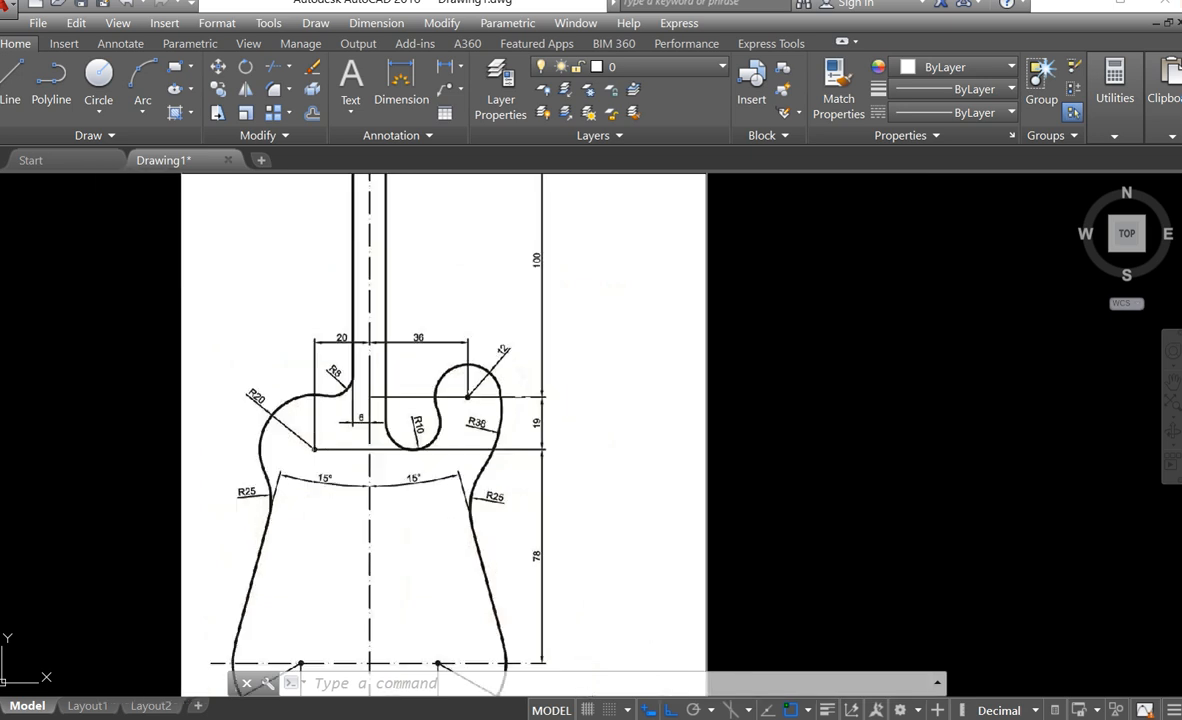
pyautogui.moveTo(334, 497); pyautogui.dragTo(328, 469, button='middle')
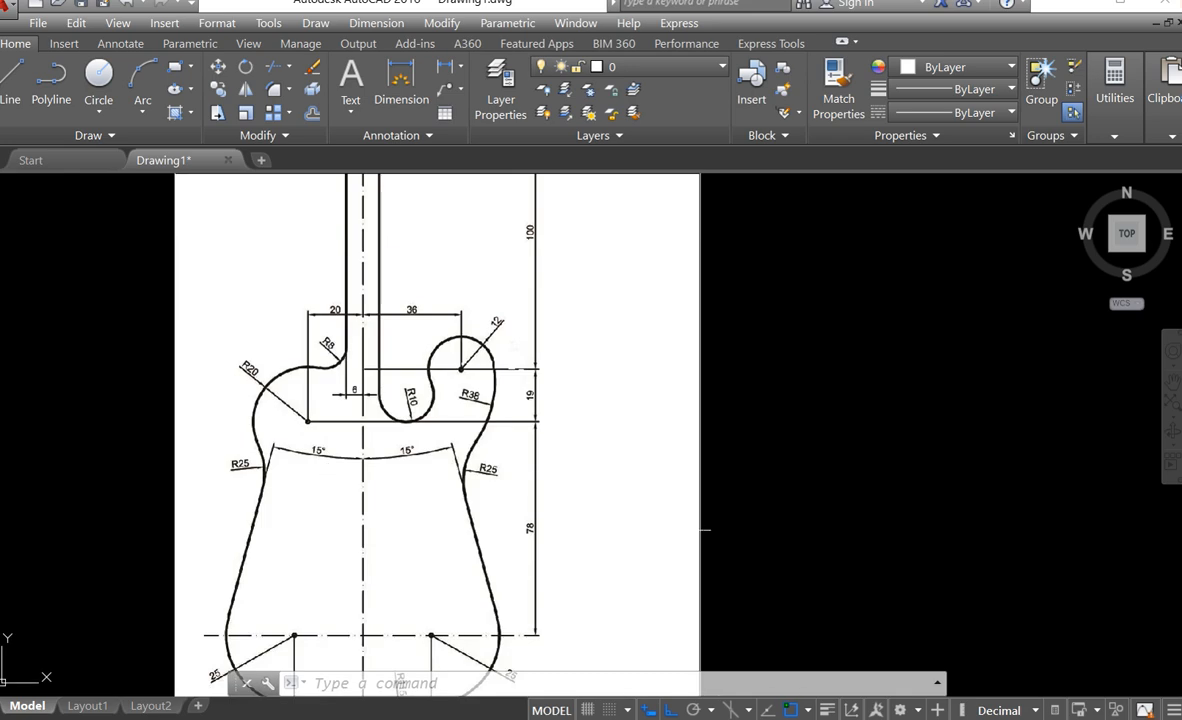
pyautogui.scroll(4, 700, 525)
pyautogui.scroll(-6, 40, 528)
pyautogui.moveTo(16, 507); pyautogui.dragTo(316, 426, button='middle')
pyautogui.scroll(2, 271, 381)
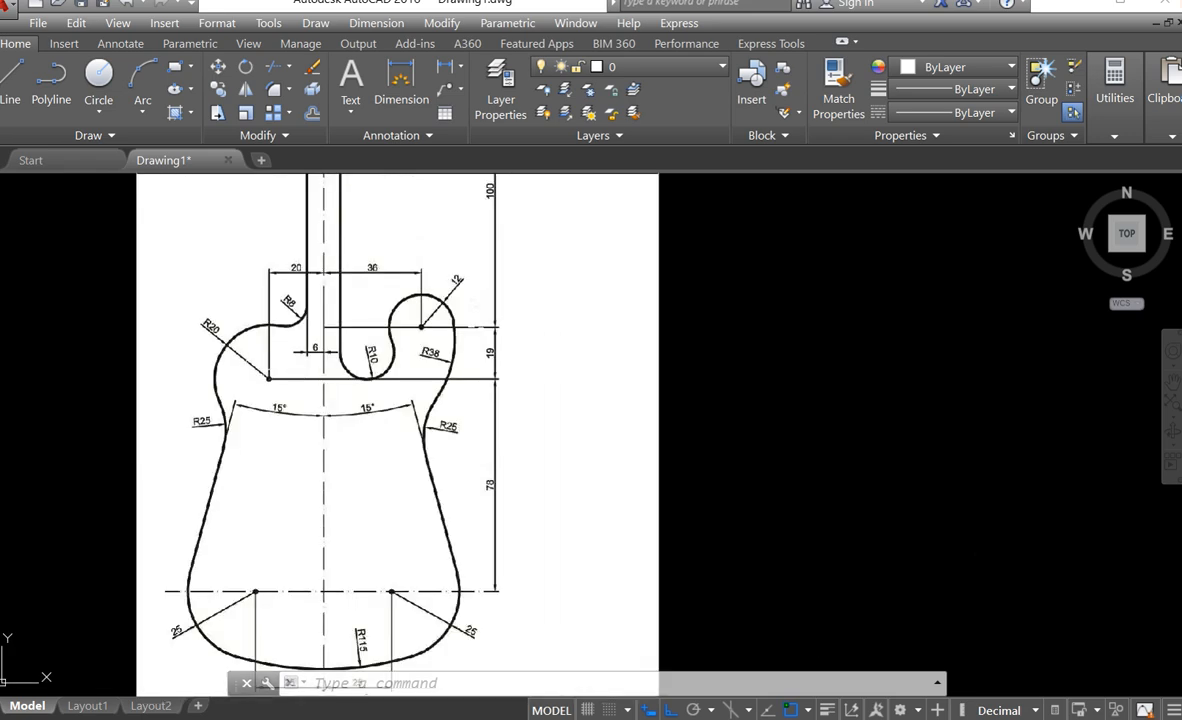
pyautogui.scroll(2, 268, 370)
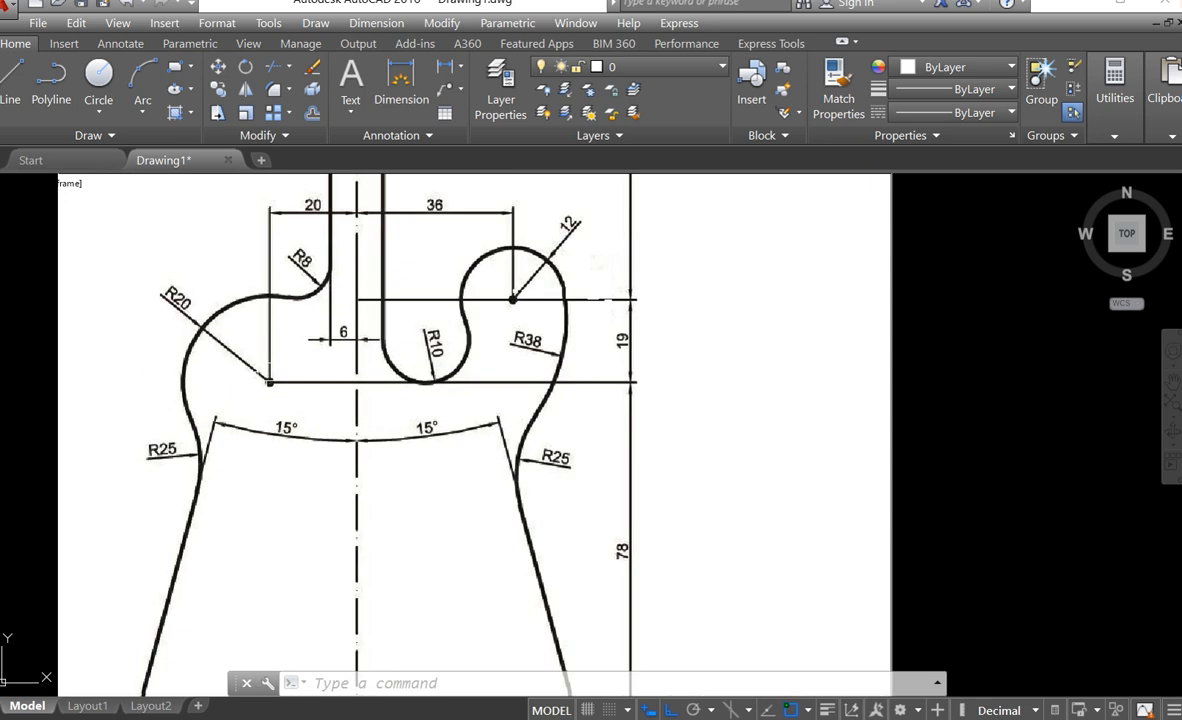
pyautogui.scroll(-4, 268, 373)
pyautogui.moveTo(532, 448)
pyautogui.mouseDown(button='middle')
pyautogui.moveTo(493, 443)
pyautogui.moveTo(405, 464)
pyautogui.mouseUp(button='middle')
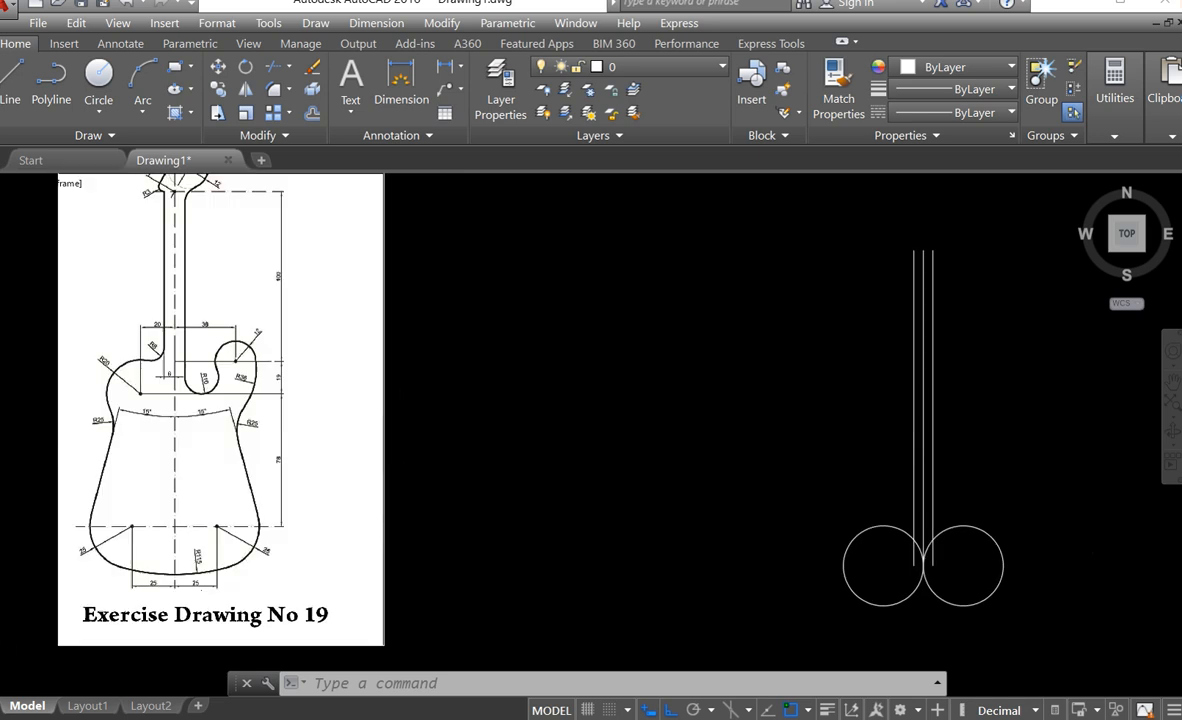
# Draw a circle of radius 20 centred 78 units above and 20 units left of the centre line's lower endpoint, using tracking
pyautogui.click(98, 108)
pyautogui.click(139, 155)
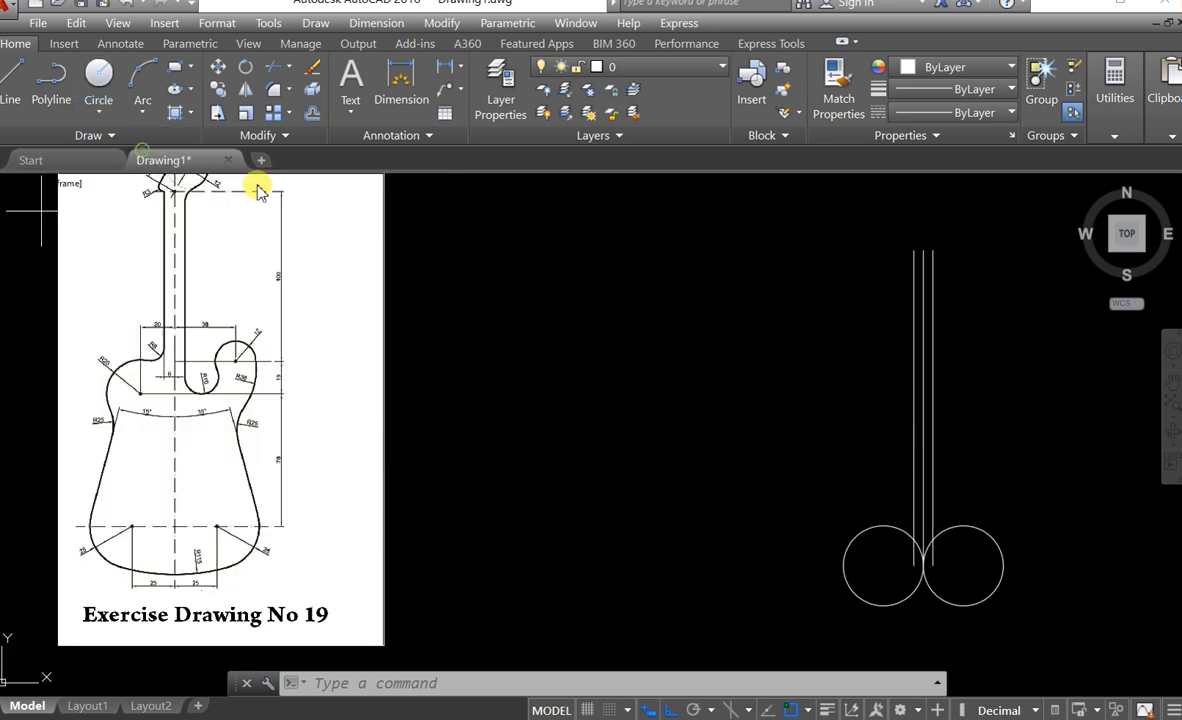
pyautogui.moveTo(633, 541); pyautogui.dragTo(478, 496, button='middle')
pyautogui.write('tk')
pyautogui.press('Return')
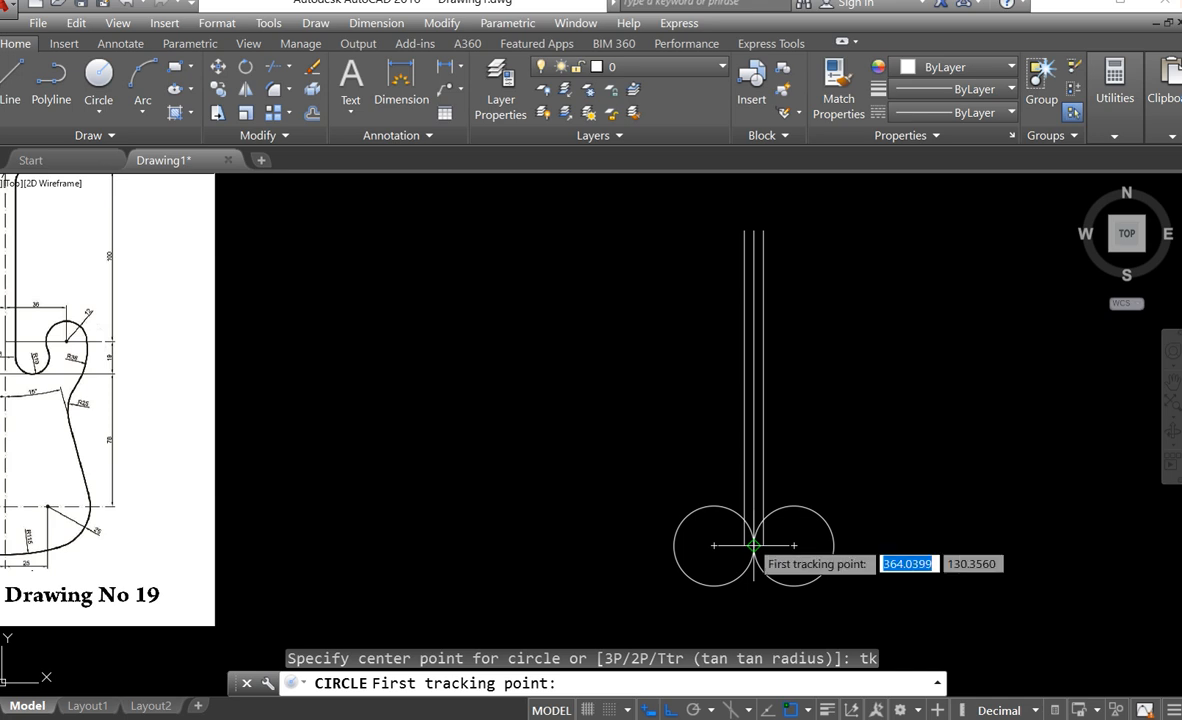
pyautogui.click(754, 546)
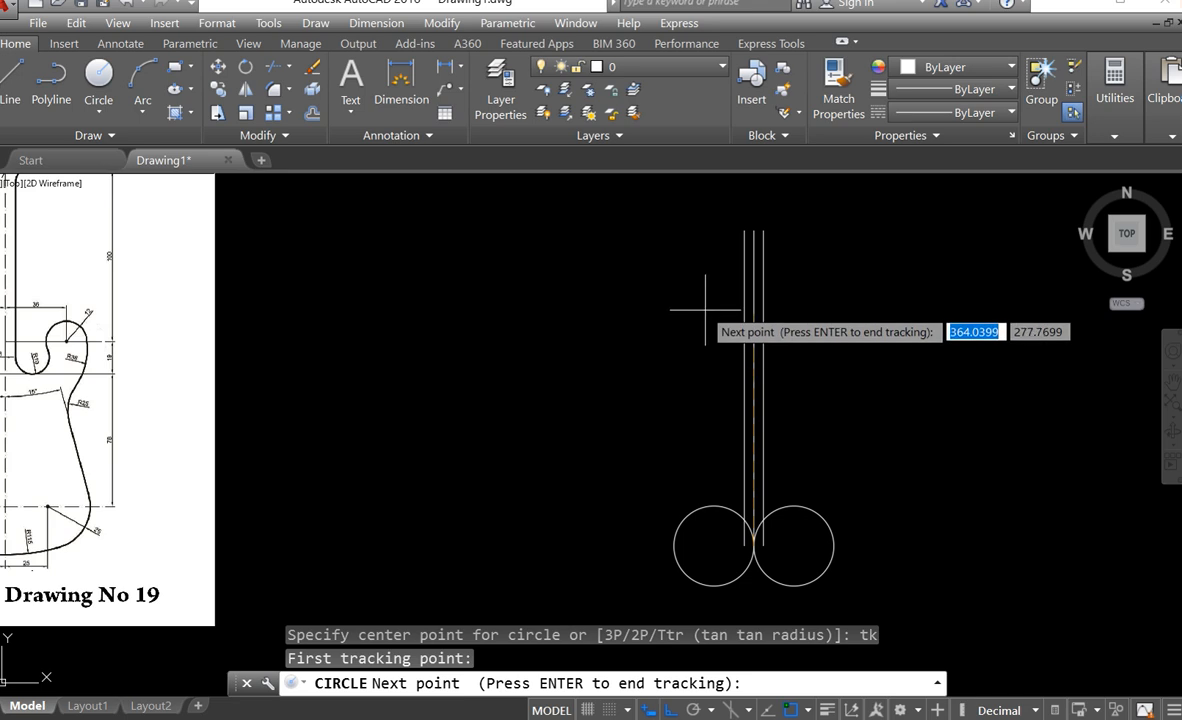
pyautogui.write('78')
pyautogui.press('Return')
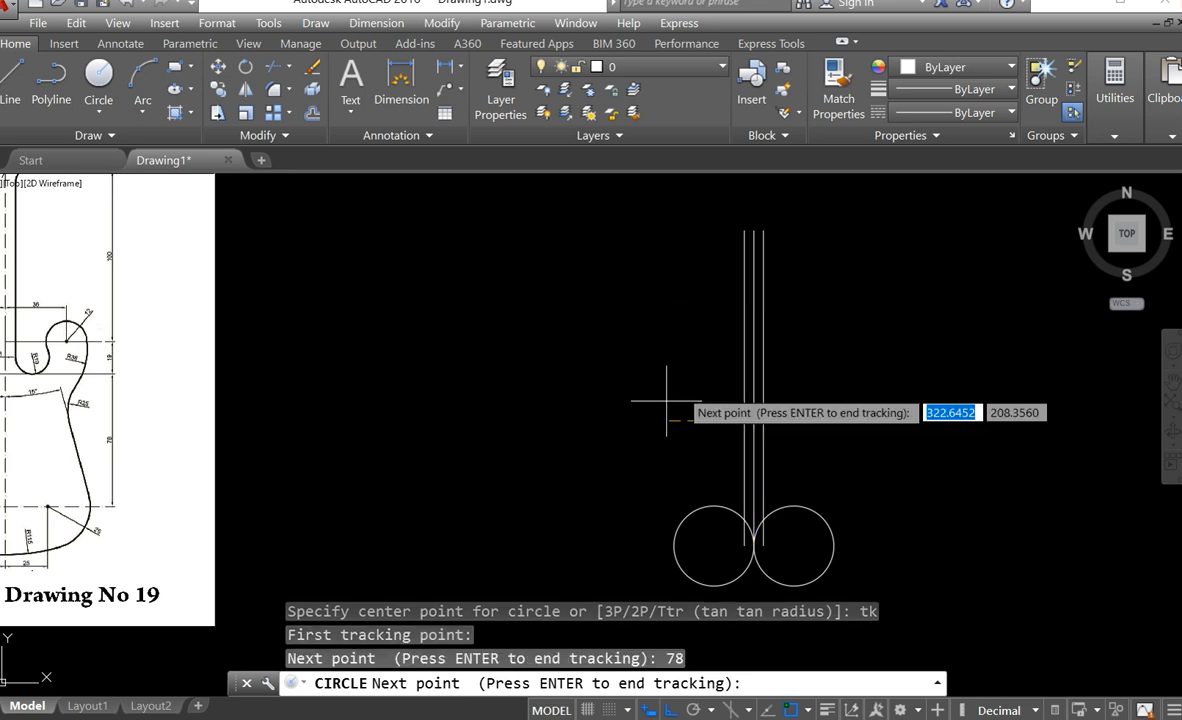
pyautogui.scroll(-2, 575, 431)
pyautogui.moveTo(575, 431); pyautogui.dragTo(674, 434, button='middle')
pyautogui.scroll(2, 669, 433)
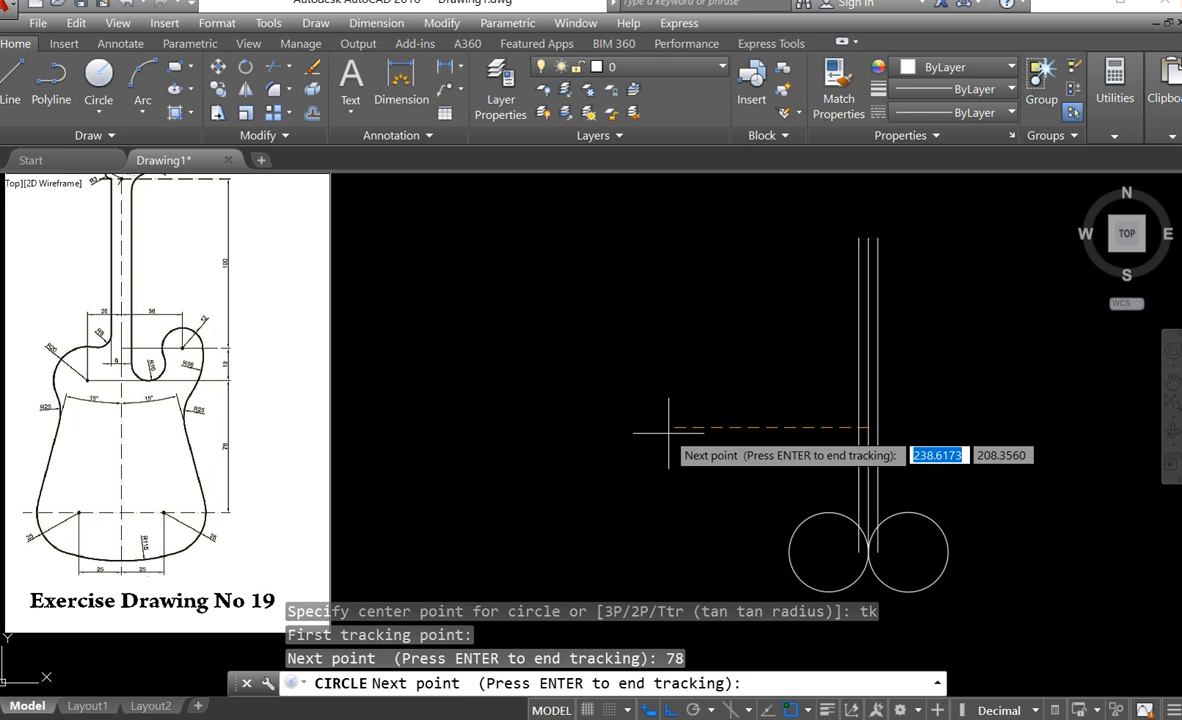
pyautogui.write('20')
pyautogui.press('Return')
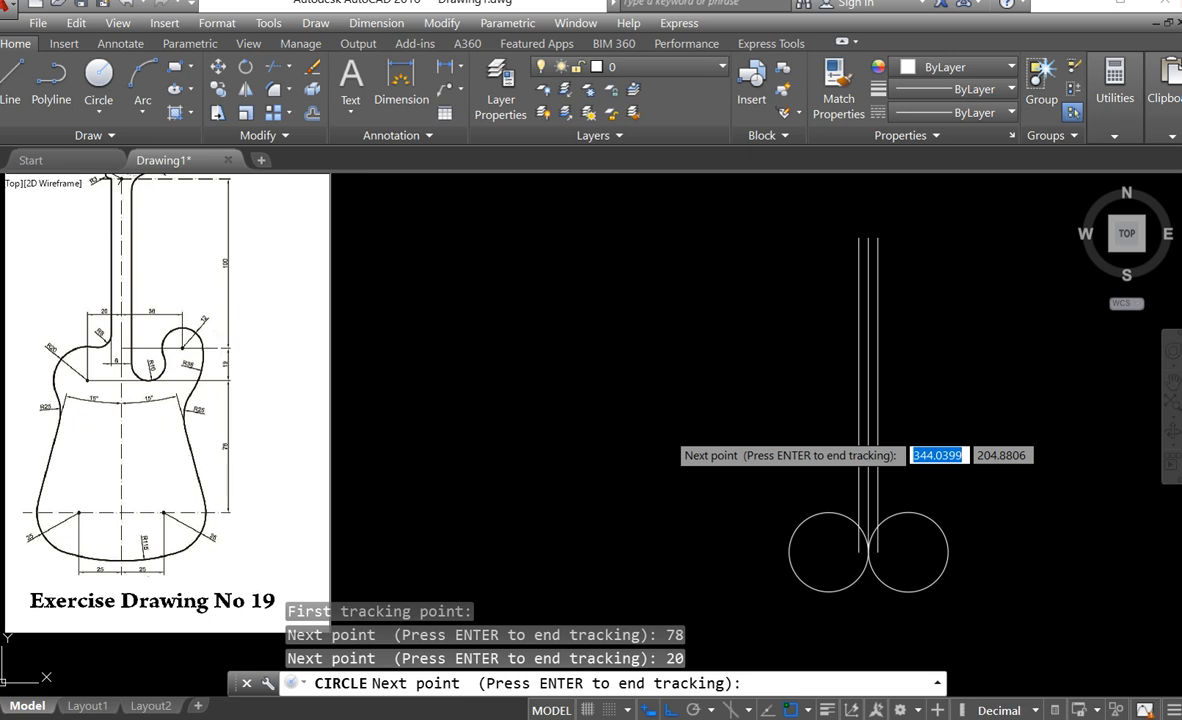
pyautogui.press('Return')
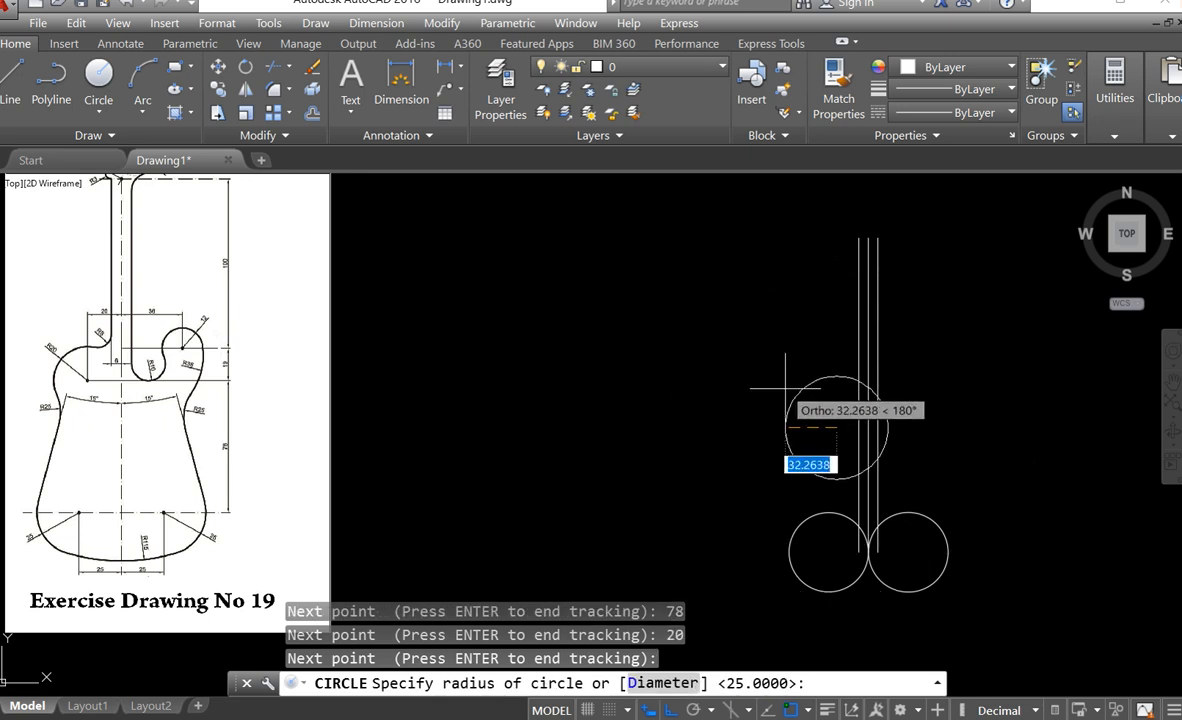
pyautogui.write('20')
pyautogui.press('Return')
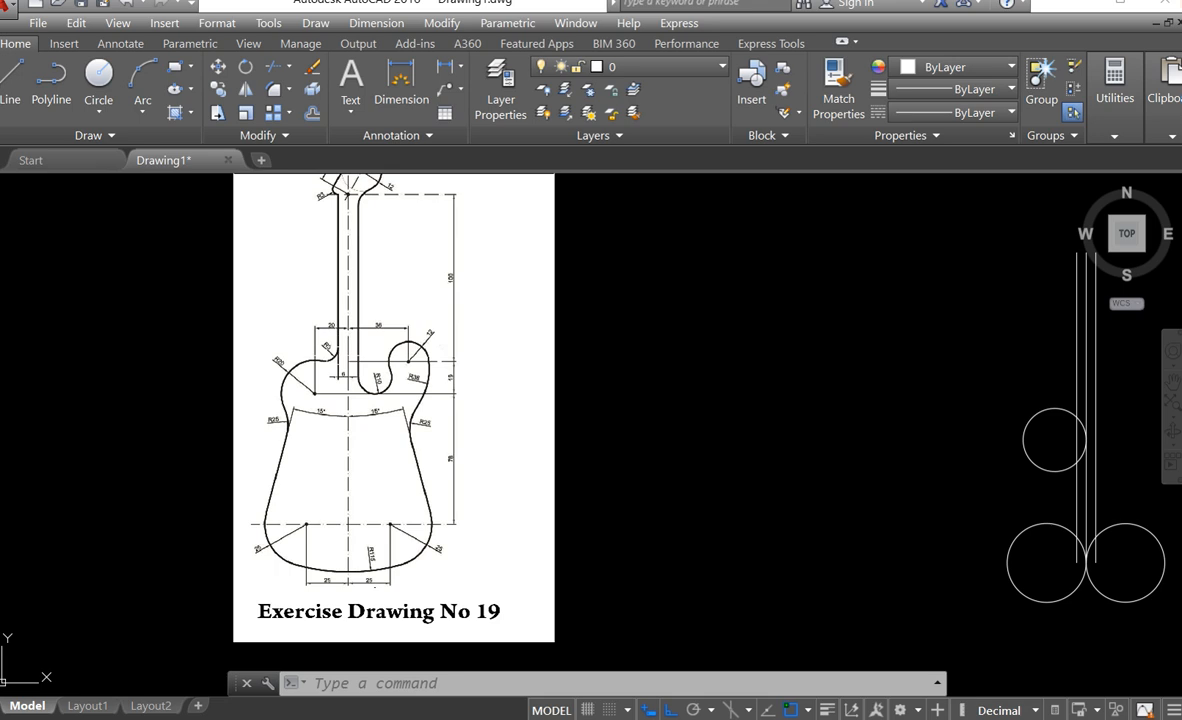
# Draw a circle of radius 8 tangent to the radius 20 circle and the neck's left line
pyautogui.moveTo(331, 375); pyautogui.dragTo(281, 379, button='middle')
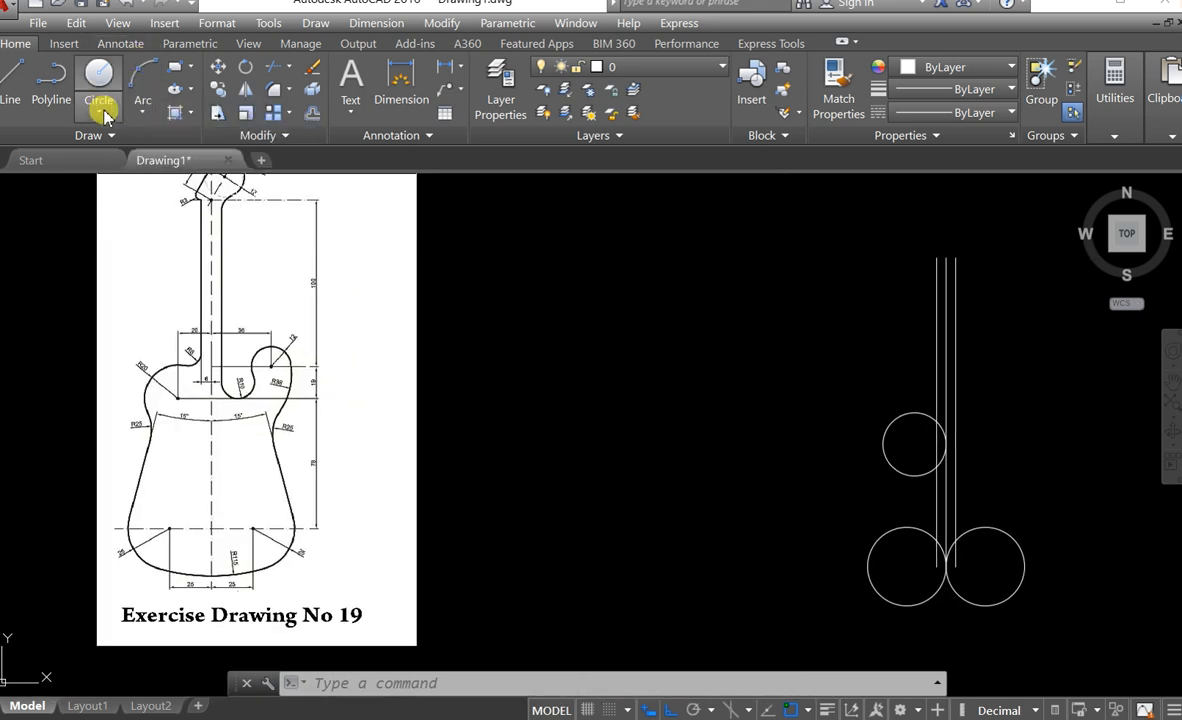
pyautogui.click(97, 110)
pyautogui.click(150, 303)
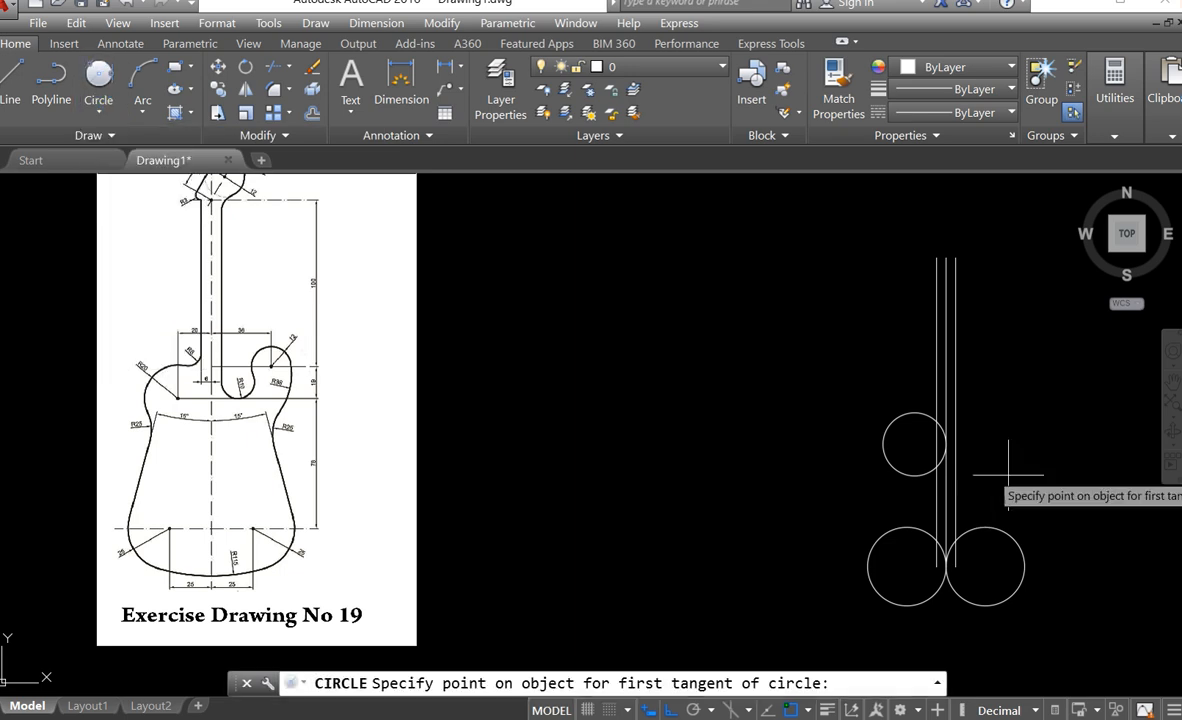
pyautogui.scroll(4, 913, 410)
pyautogui.click(850, 405)
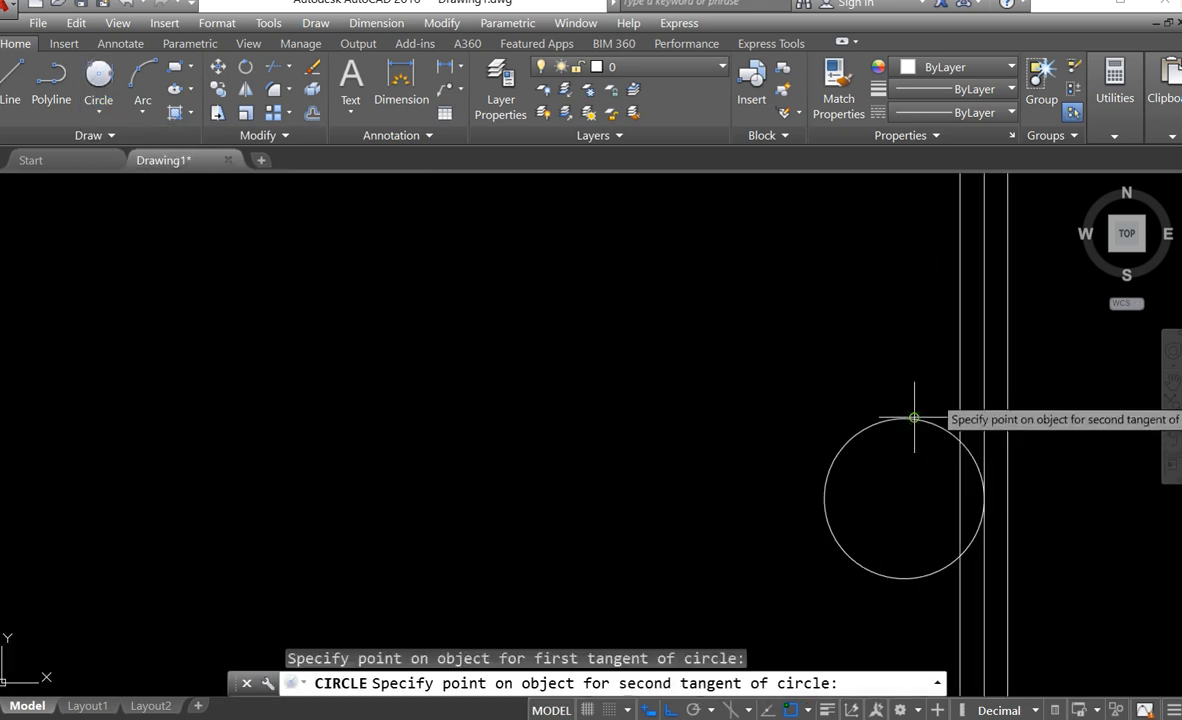
pyautogui.click(957, 362)
pyautogui.write('8')
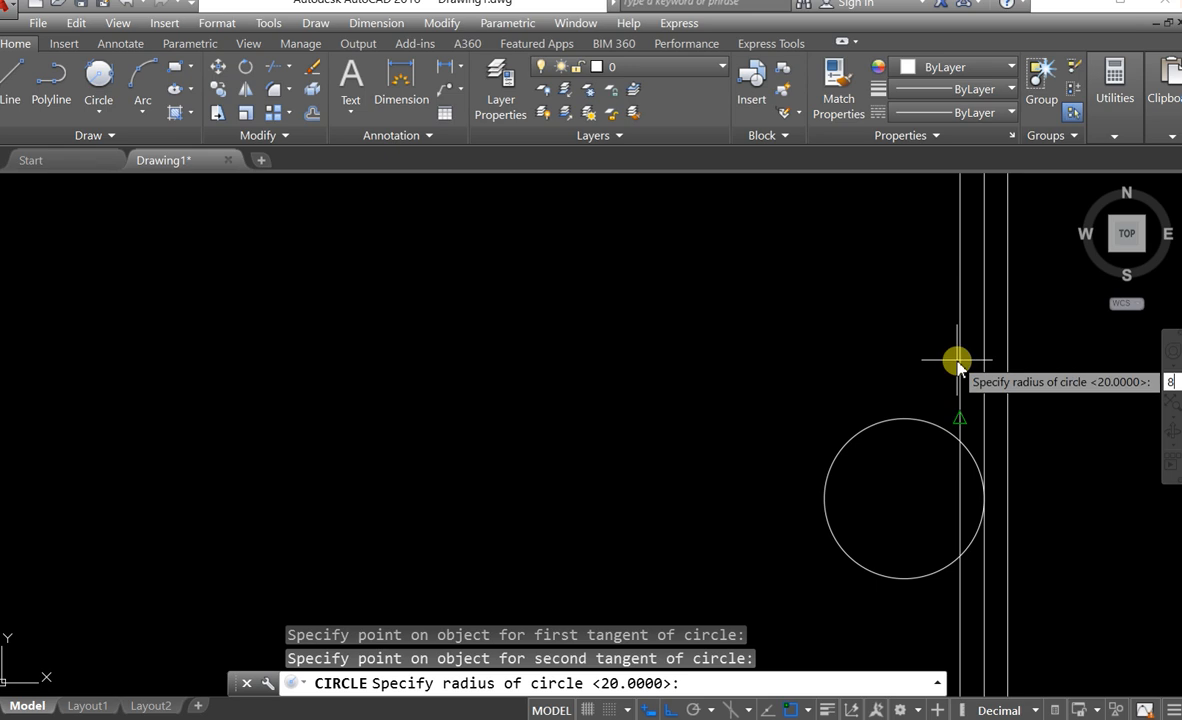
pyautogui.press('Return')
pyautogui.scroll(-3, 958, 356)
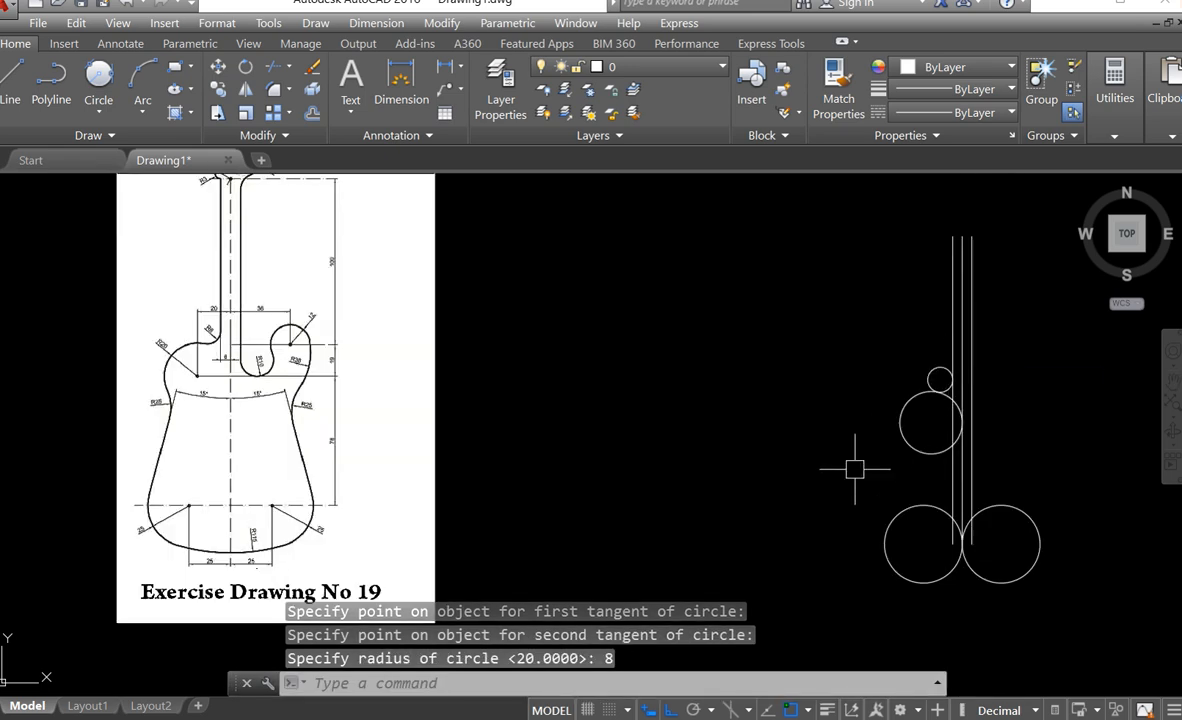
# Examine the body's side lines, R25 waist arcs and 15° angles in the reference drawing
pyautogui.moveTo(773, 454); pyautogui.dragTo(739, 444, button='middle')
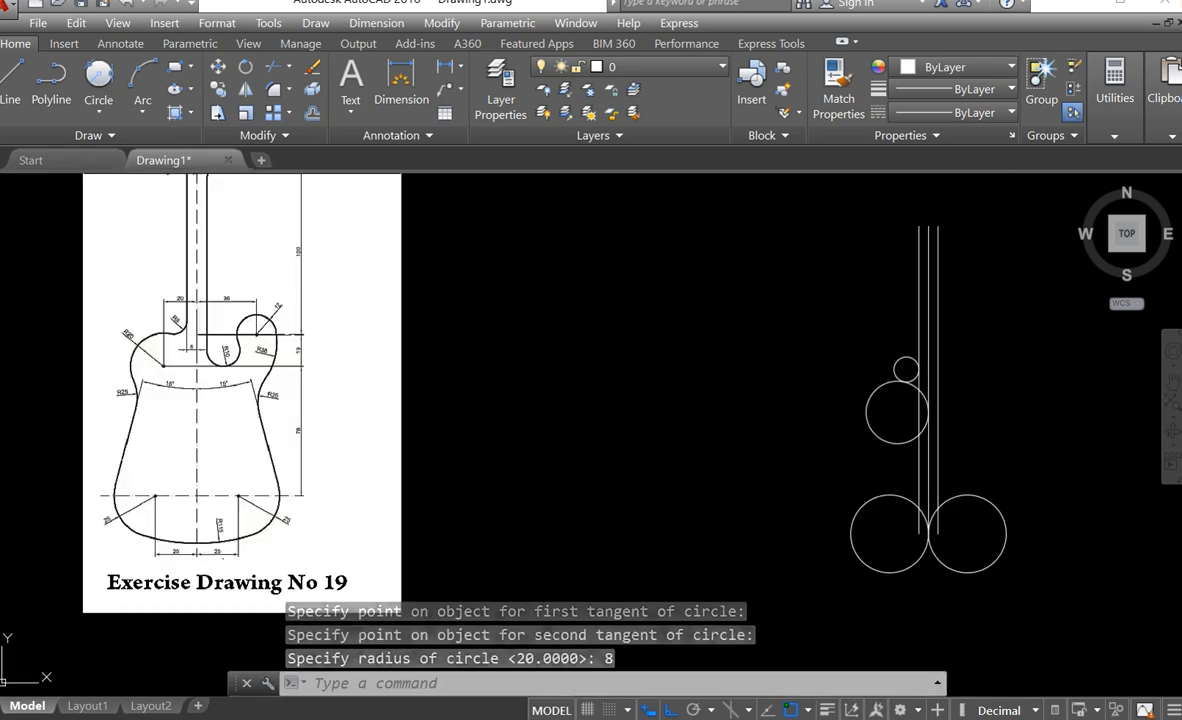
pyautogui.moveTo(160, 424); pyautogui.dragTo(231, 435, button='middle')
pyautogui.scroll(3, 213, 436)
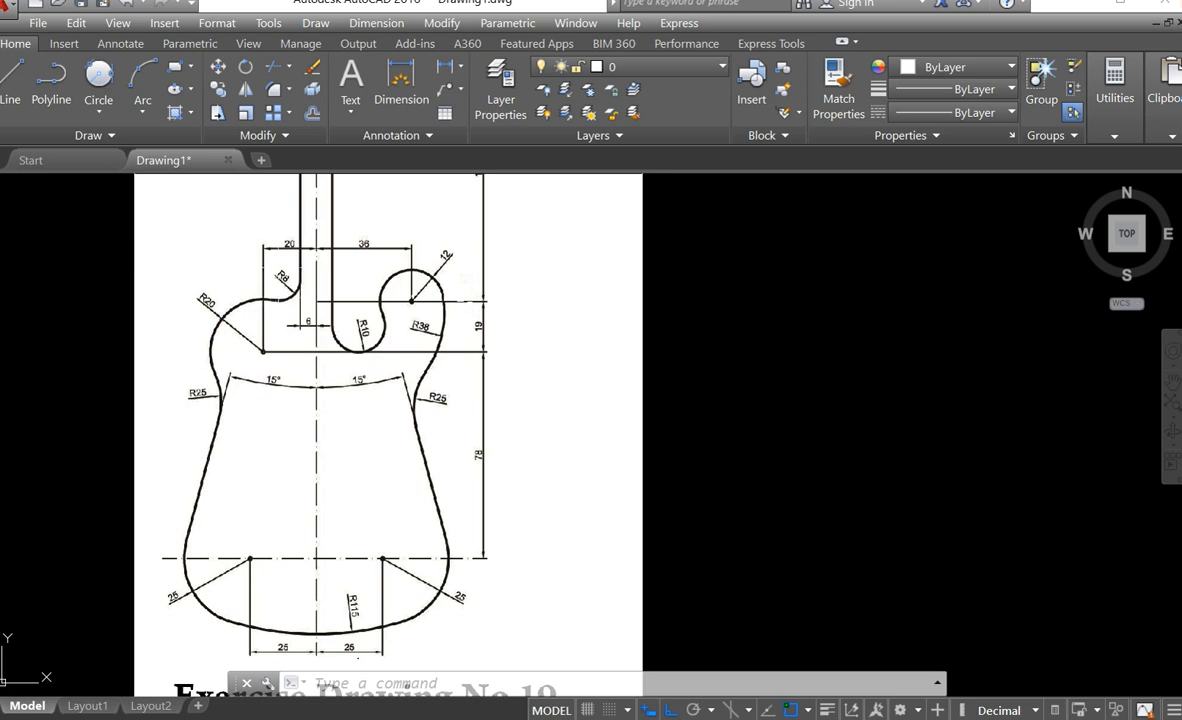
pyautogui.scroll(-4, 231, 435)
pyautogui.moveTo(464, 417); pyautogui.dragTo(409, 448, button='middle')
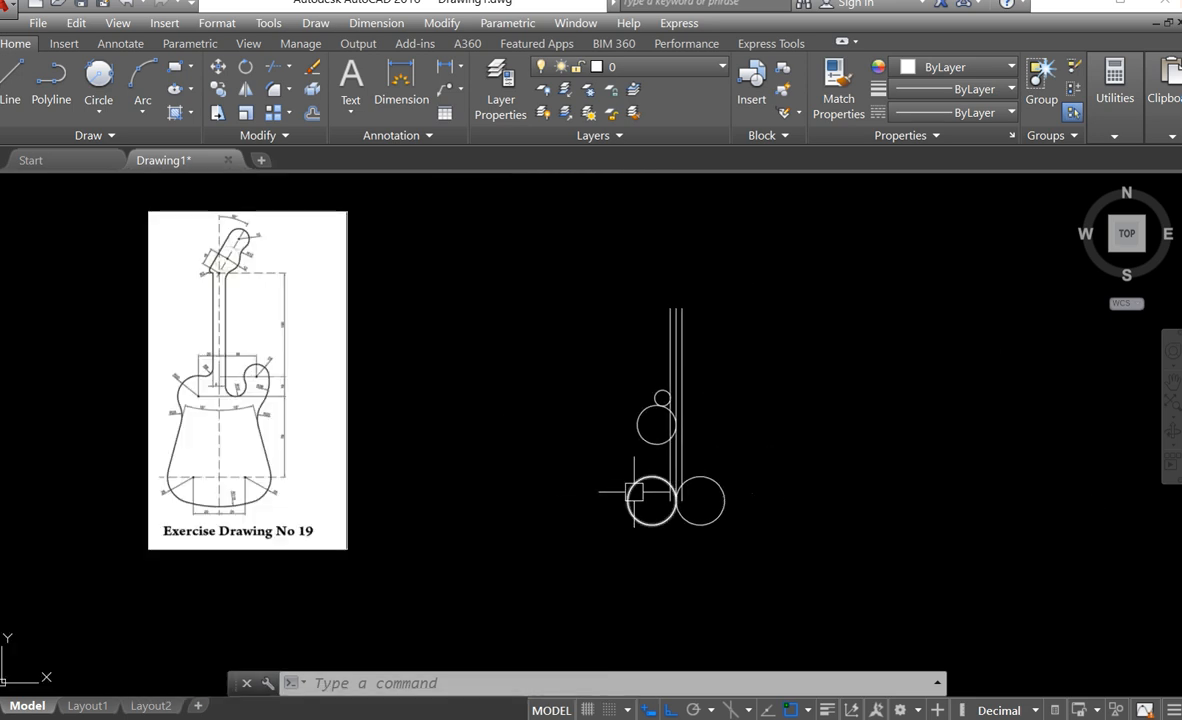
pyautogui.moveTo(575, 491); pyautogui.dragTo(556, 487, button='middle')
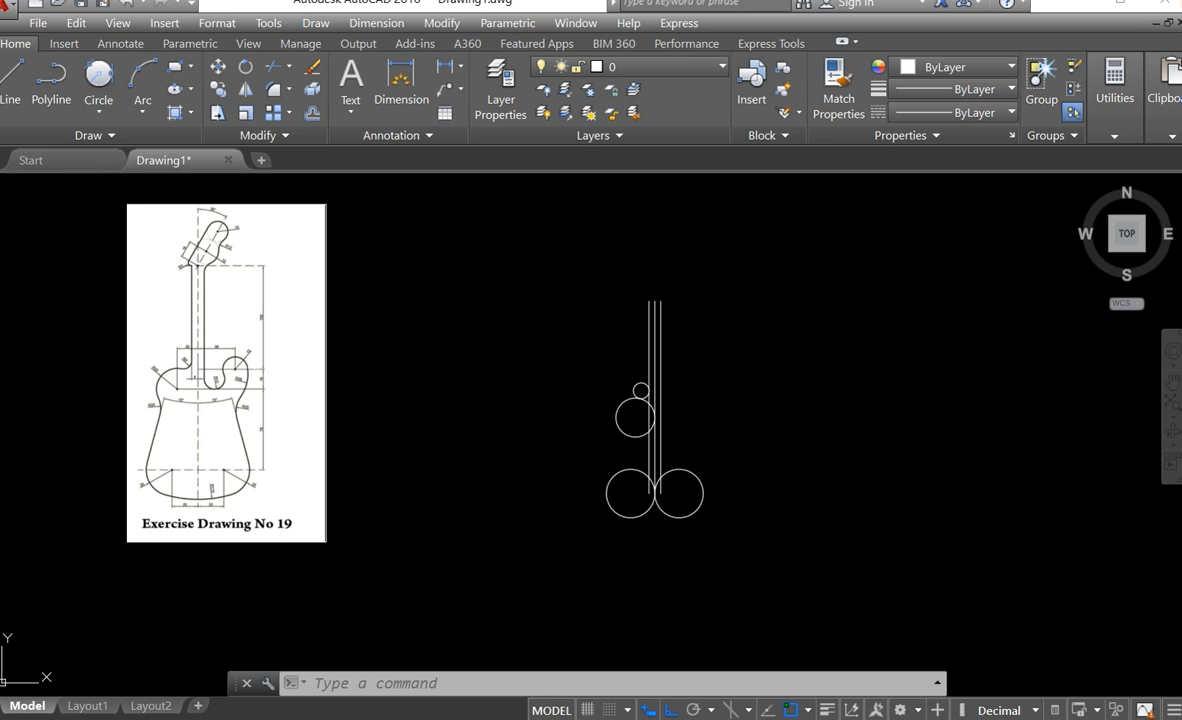
# Draw a line tangent to the left side of the lower-left radius 25 circle and to the left side of the radius 8 circle
pyautogui.write('l')
pyautogui.press('Return')
pyautogui.keyDown('shift'); pyautogui.rightClick(540, 449); pyautogui.keyUp('shift')
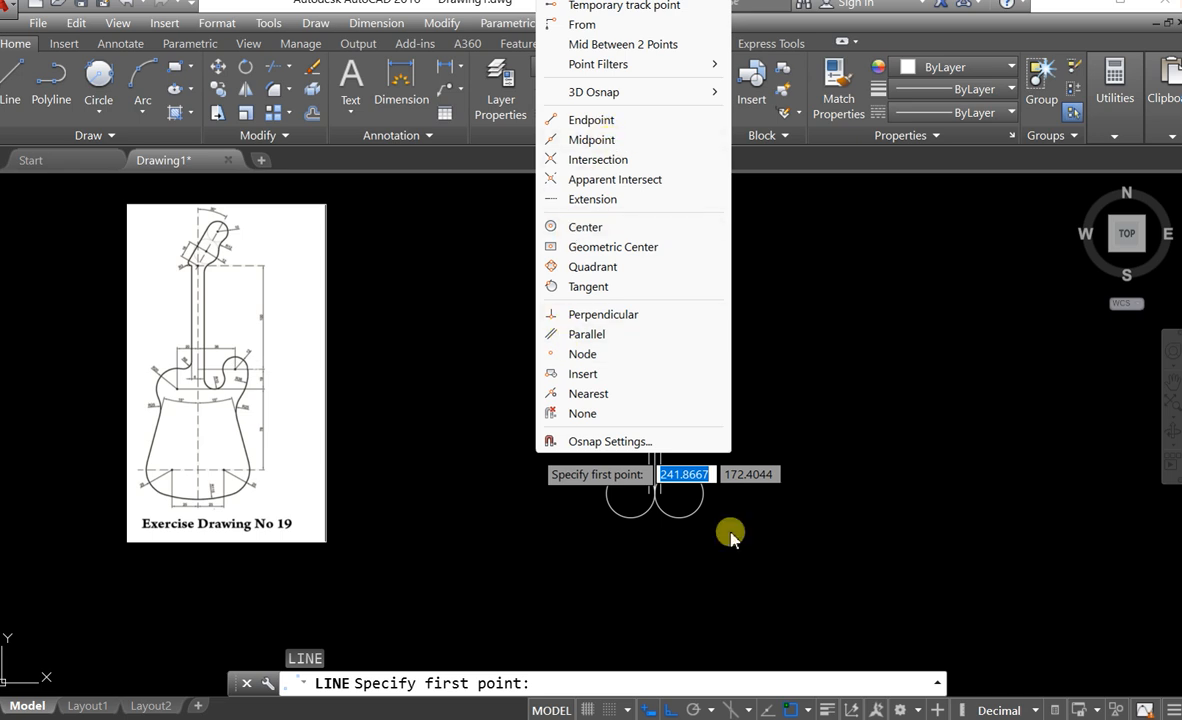
pyautogui.click(912, 718)
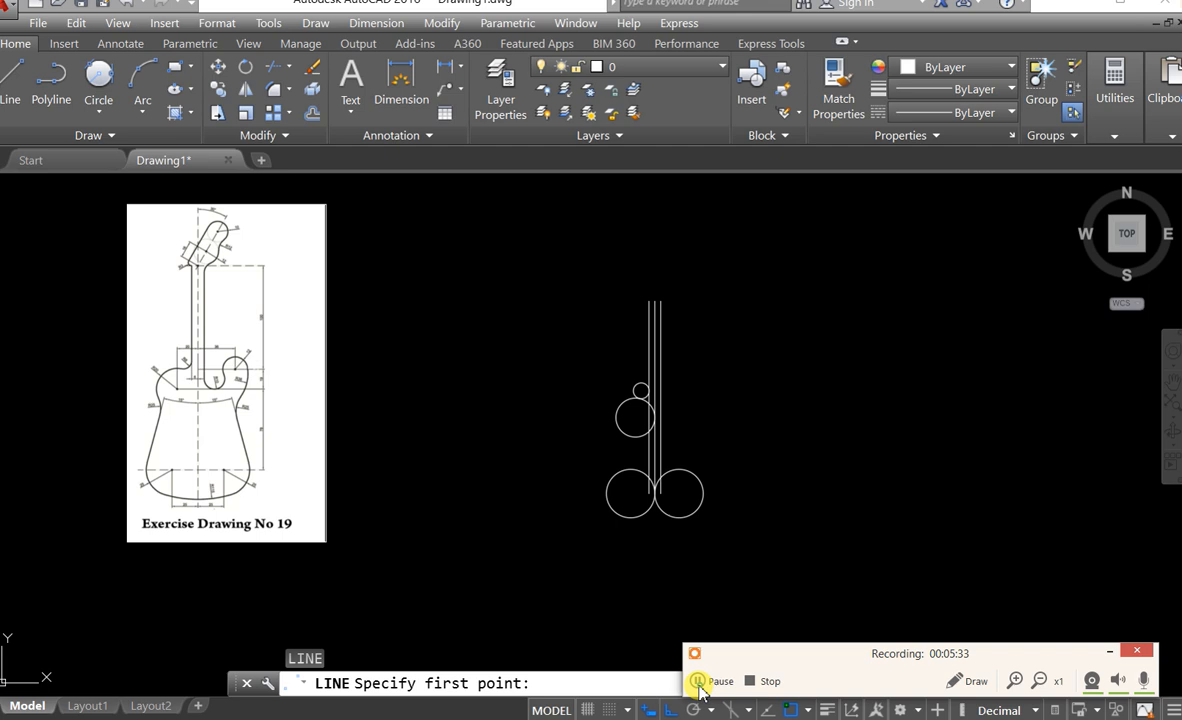
pyautogui.click(1109, 651)
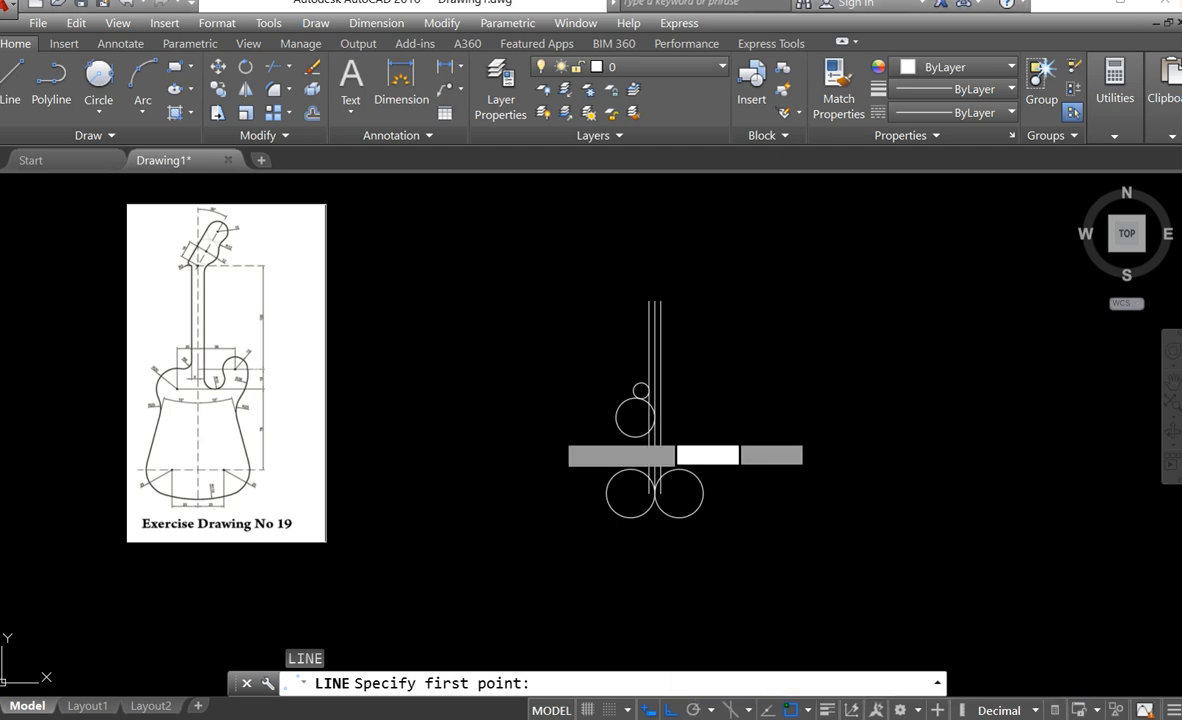
pyautogui.scroll(2, 590, 470)
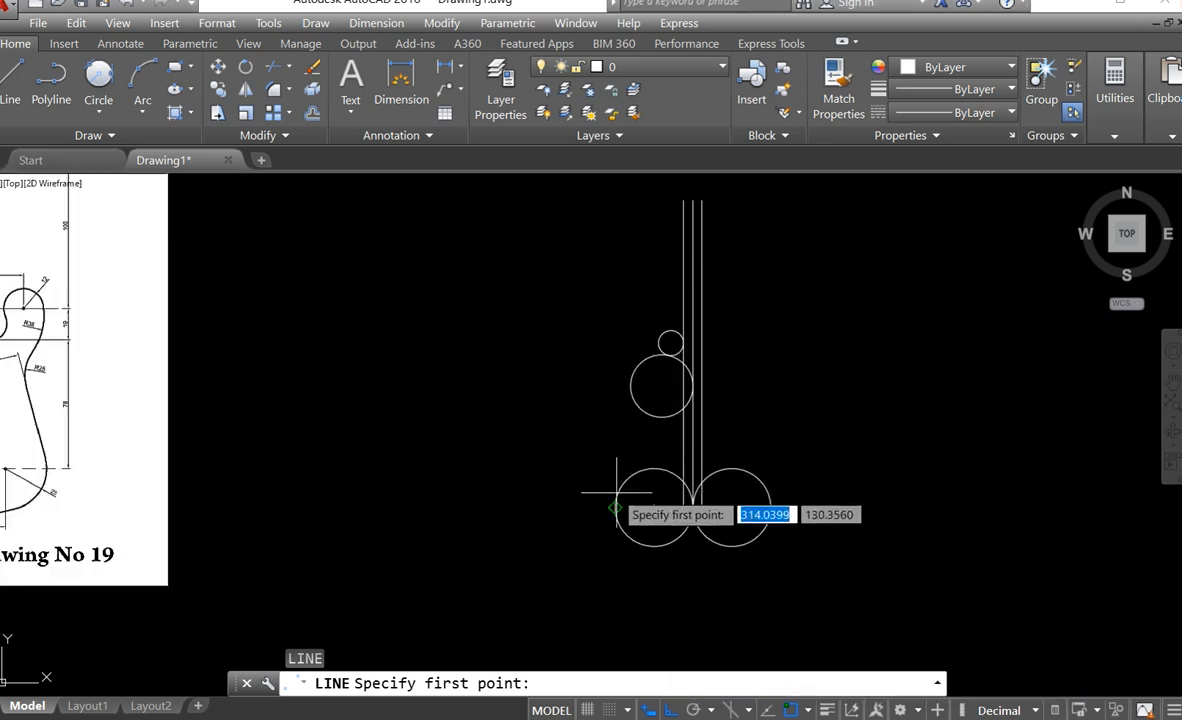
pyautogui.keyDown('shift'); pyautogui.rightClick(583, 417); pyautogui.keyUp('shift')
pyautogui.click(635, 564)
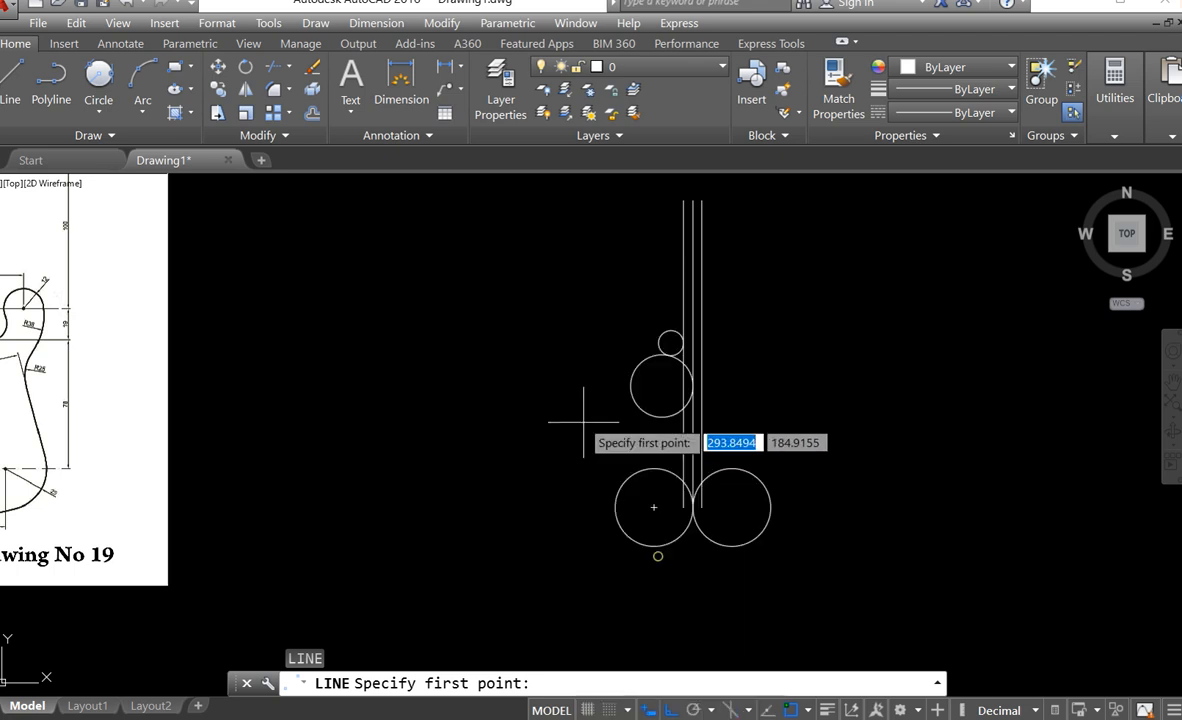
pyautogui.click(615, 500)
pyautogui.scroll(3, 660, 338)
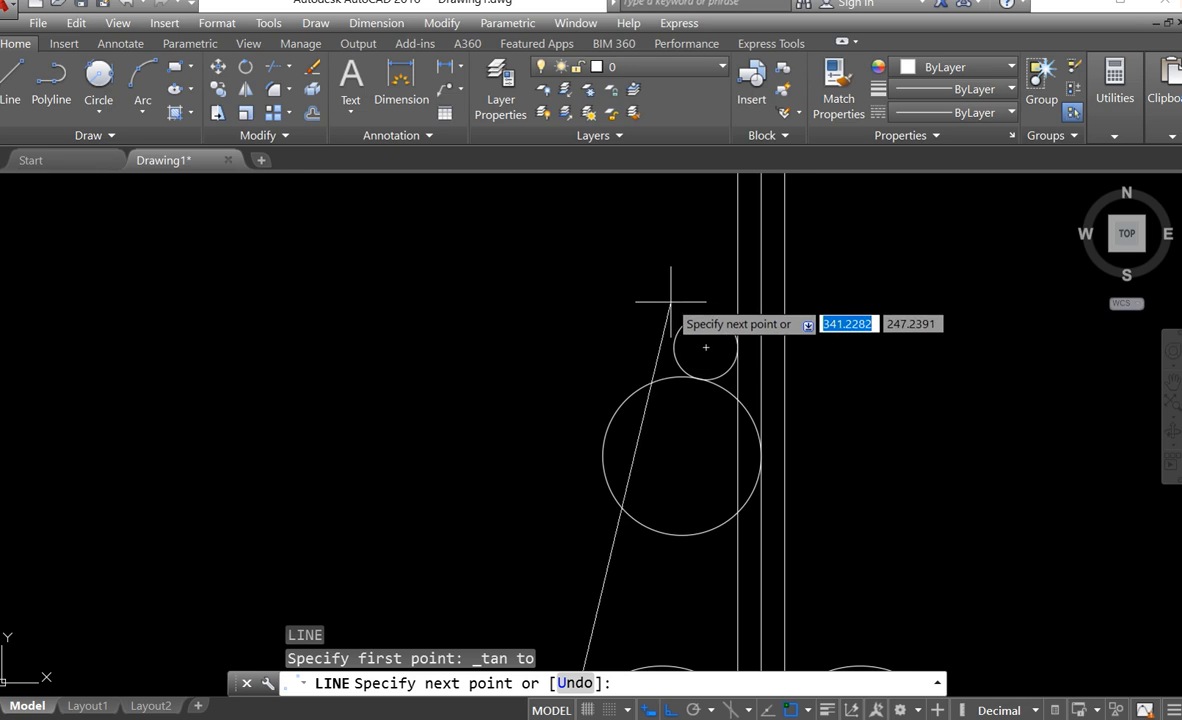
pyautogui.keyDown('shift'); pyautogui.rightClick(670, 300); pyautogui.keyUp('shift')
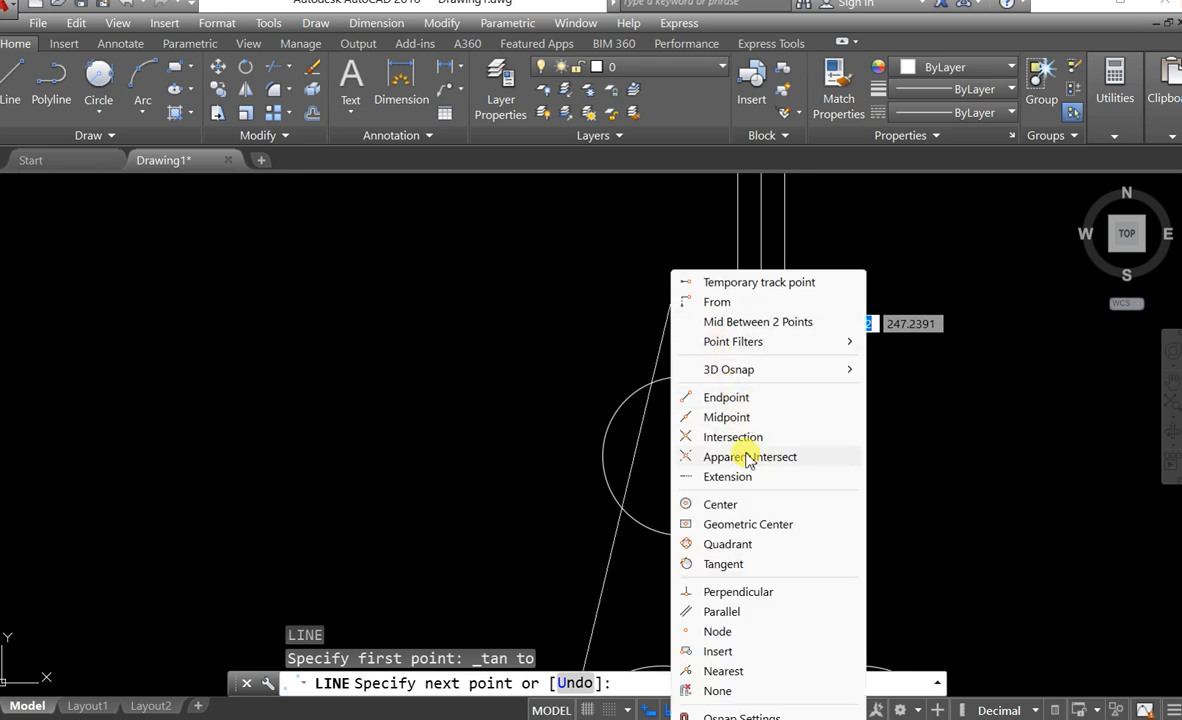
pyautogui.click(748, 564)
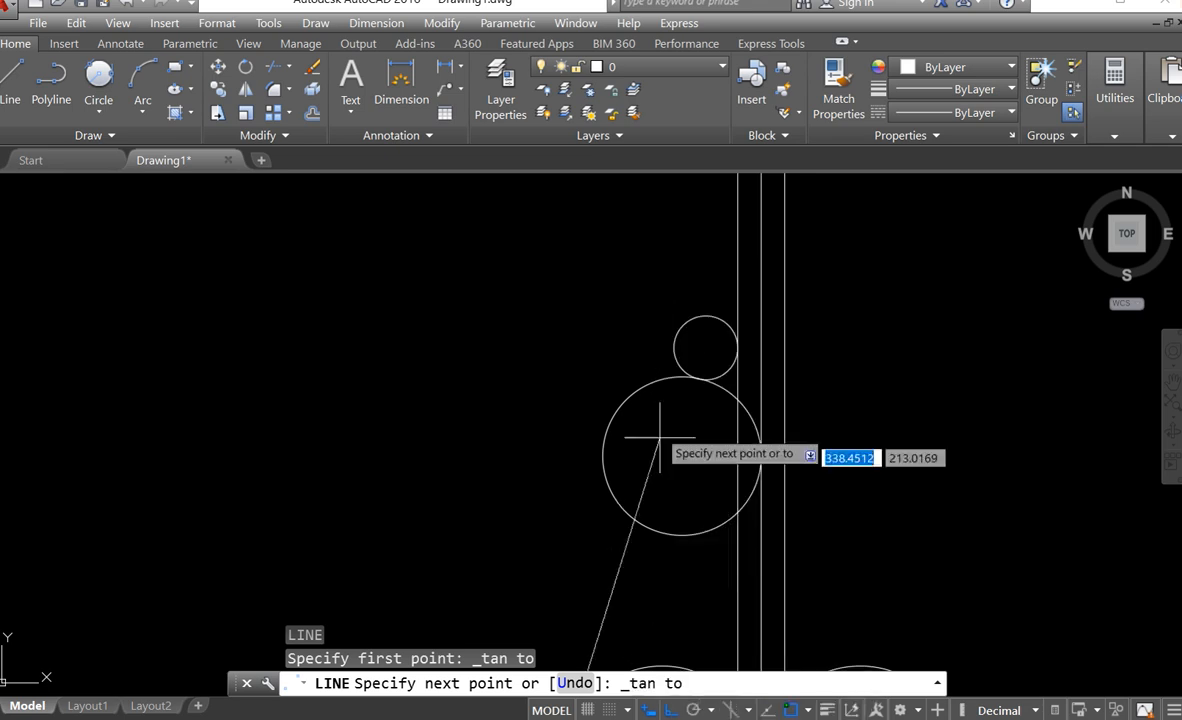
pyautogui.click(676, 316)
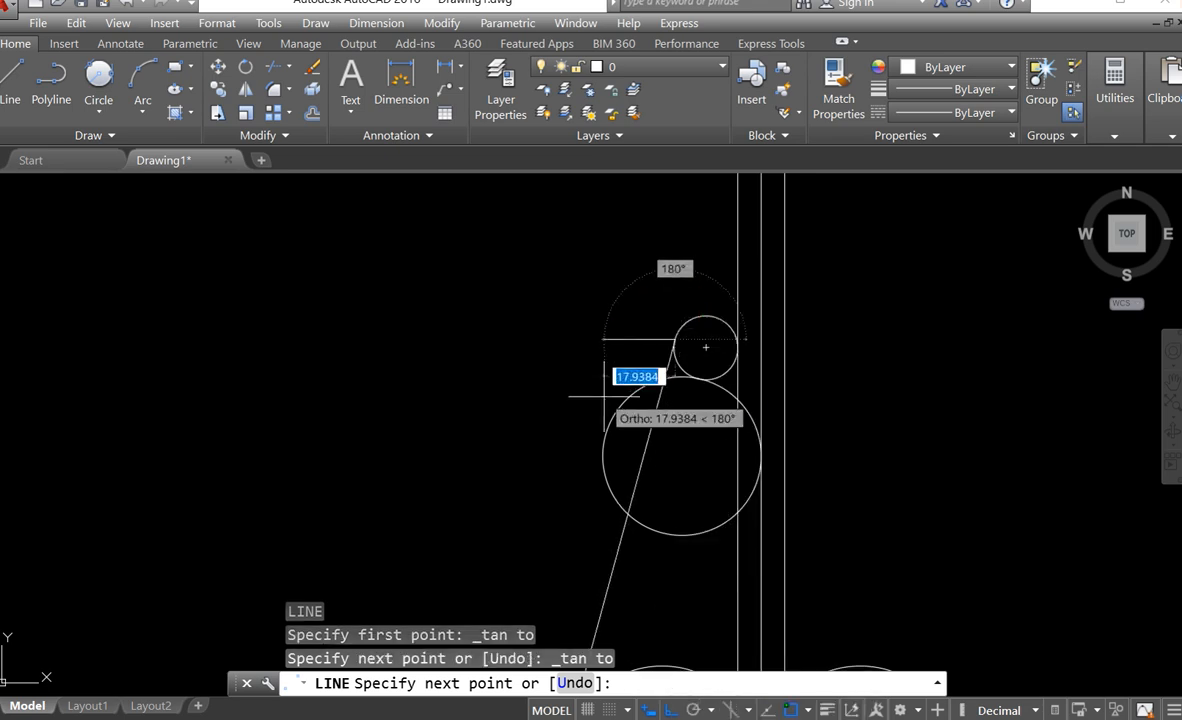
pyautogui.press('Return')
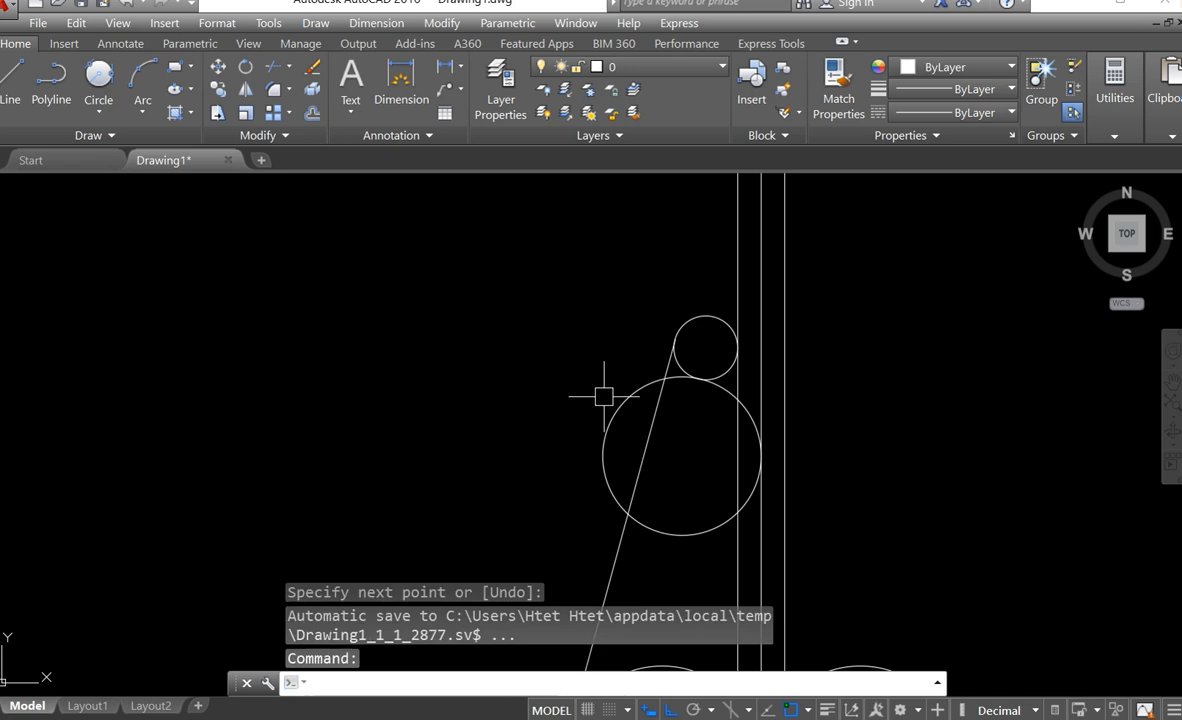
# Compare the new tangent side line with the left waist curve and its R25 arc in the reference drawing
pyautogui.scroll(-4, 605, 459)
pyautogui.moveTo(585, 491); pyautogui.dragTo(695, 494, button='middle')
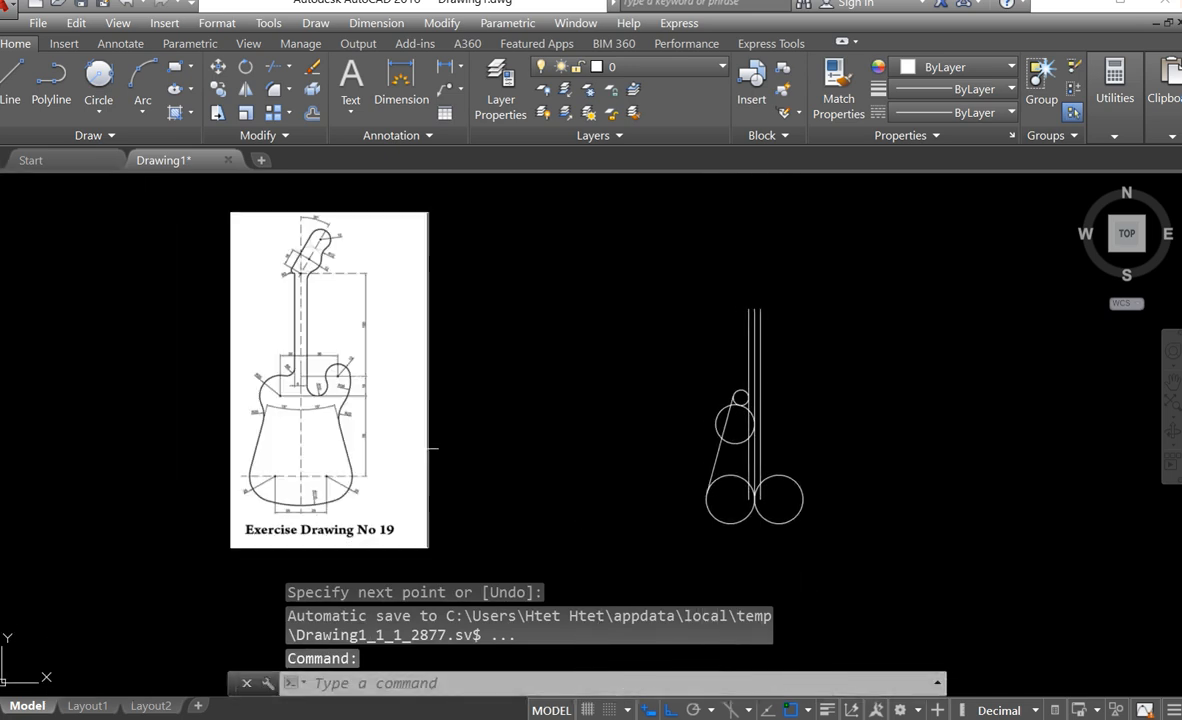
pyautogui.scroll(2, 318, 420)
pyautogui.moveTo(318, 420); pyautogui.dragTo(303, 376, button='middle')
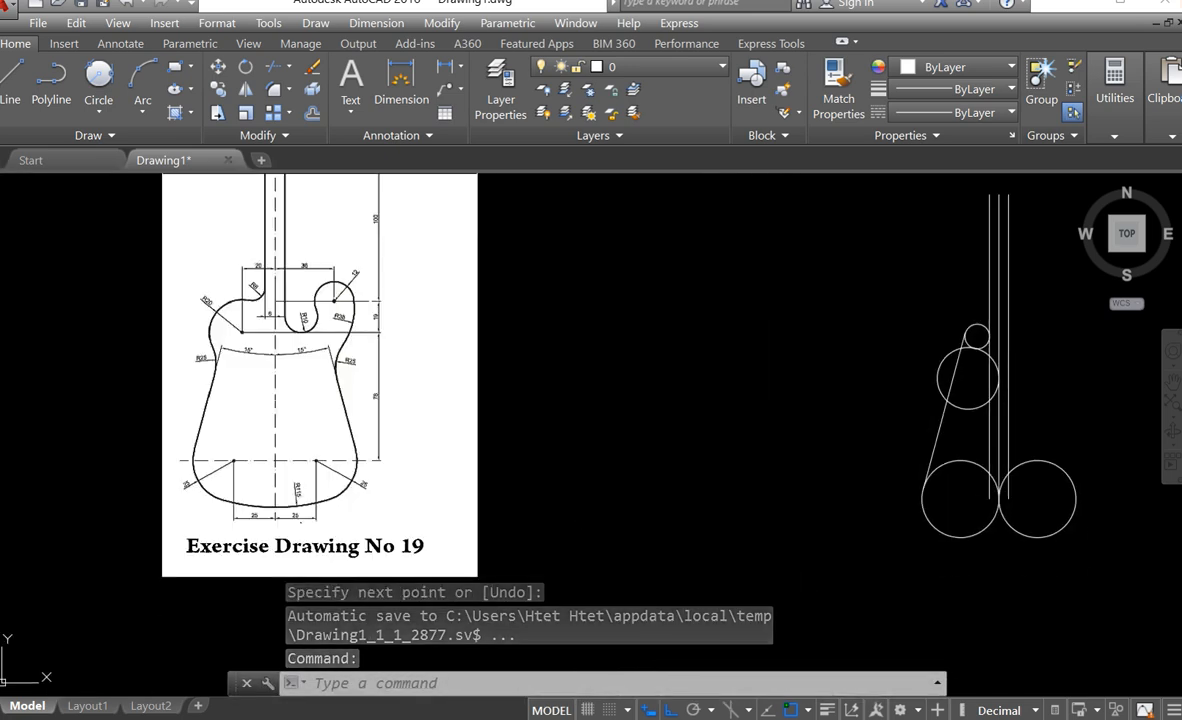
pyautogui.moveTo(228, 375)
pyautogui.mouseDown(button='middle')
pyautogui.moveTo(208, 362)
pyautogui.moveTo(261, 348)
pyautogui.moveTo(320, 376)
pyautogui.mouseUp(button='middle')
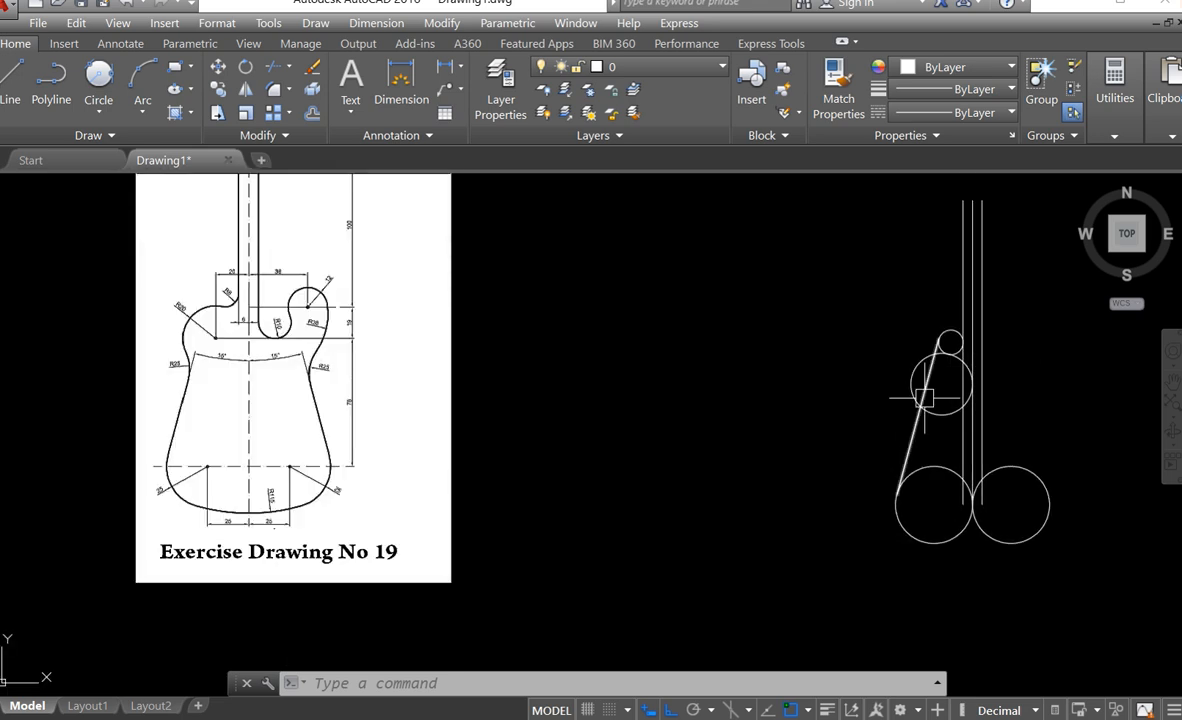
pyautogui.scroll(2, 946, 337)
pyautogui.scroll(-2, 943, 358)
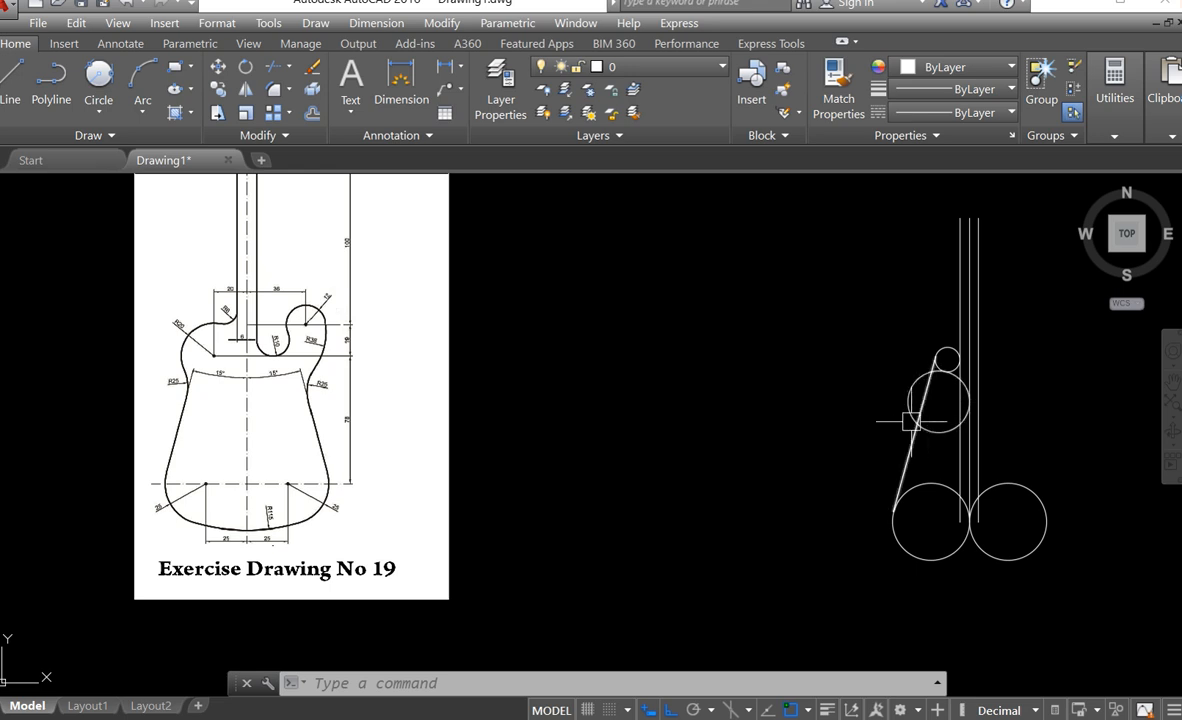
pyautogui.moveTo(911, 421); pyautogui.dragTo(886, 417, button='middle')
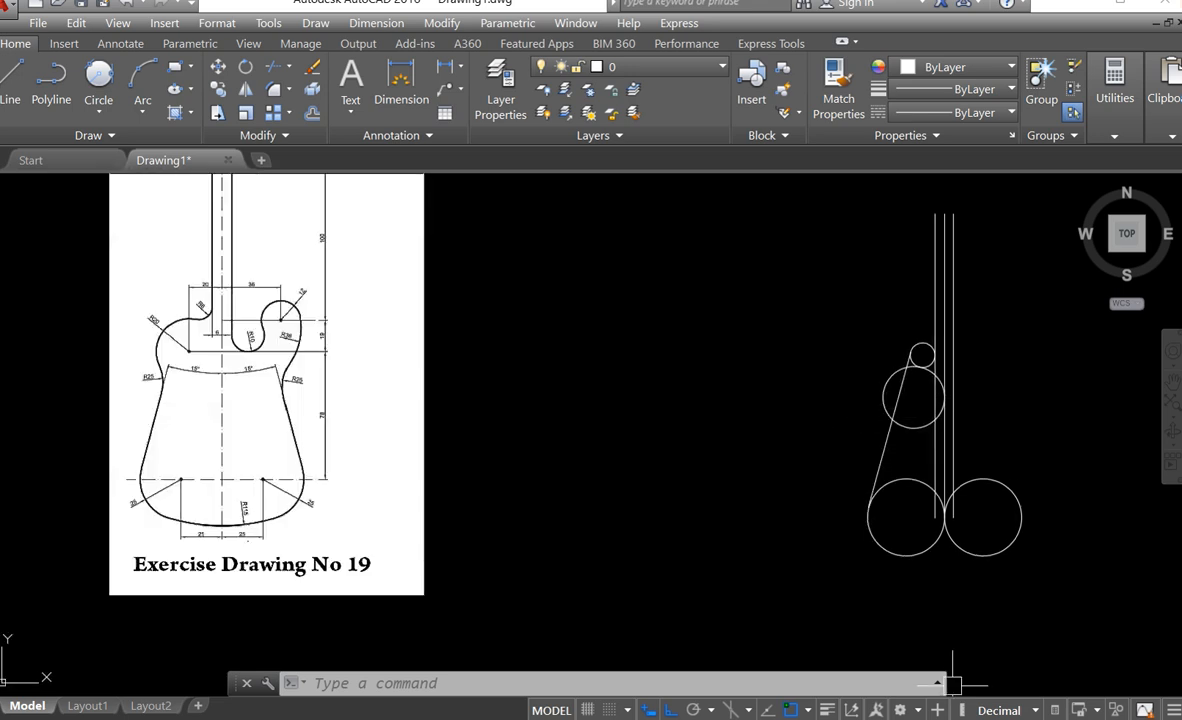
pyautogui.click(702, 680)
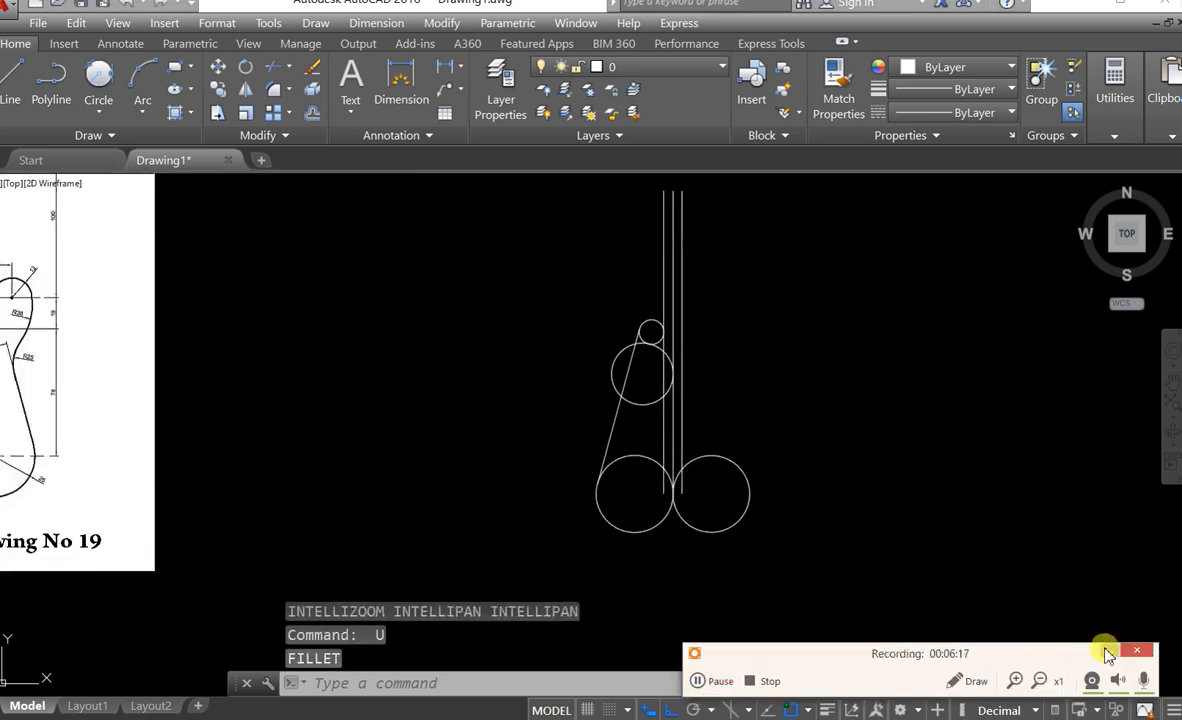
pyautogui.moveTo(625, 401); pyautogui.dragTo(922, 441, button='middle')
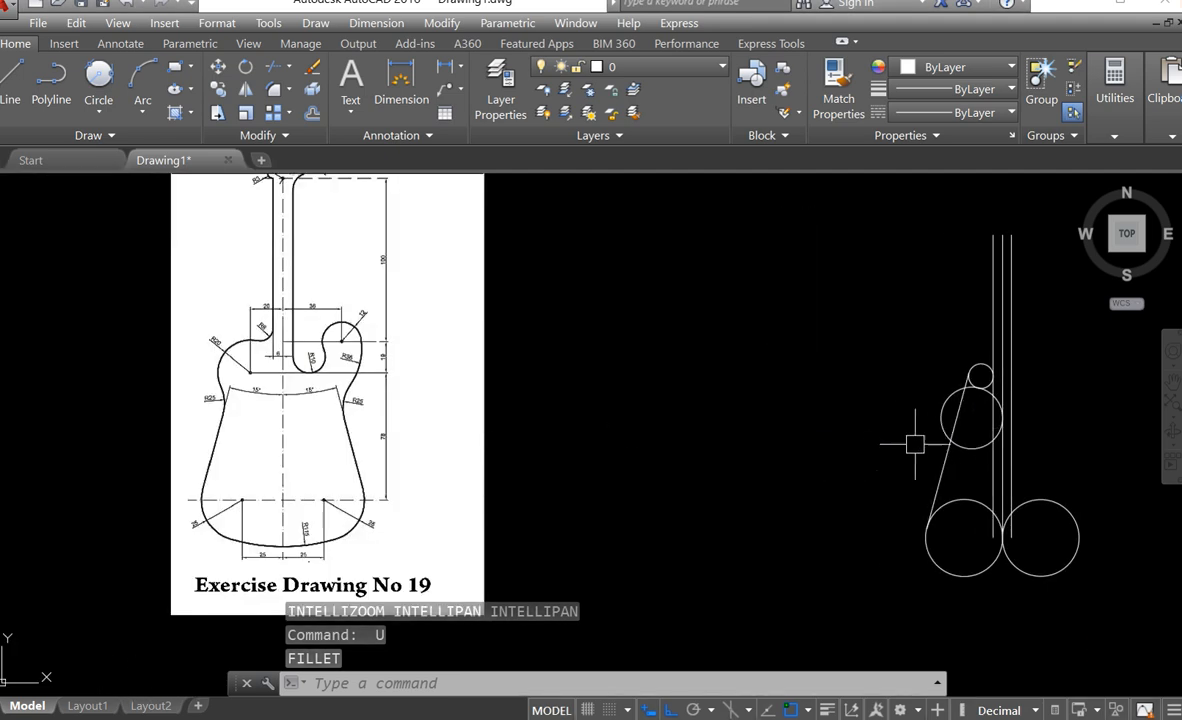
pyautogui.scroll(5, 119, 443)
pyautogui.scroll(-6, 633, 422)
pyautogui.scroll(4, 747, 454)
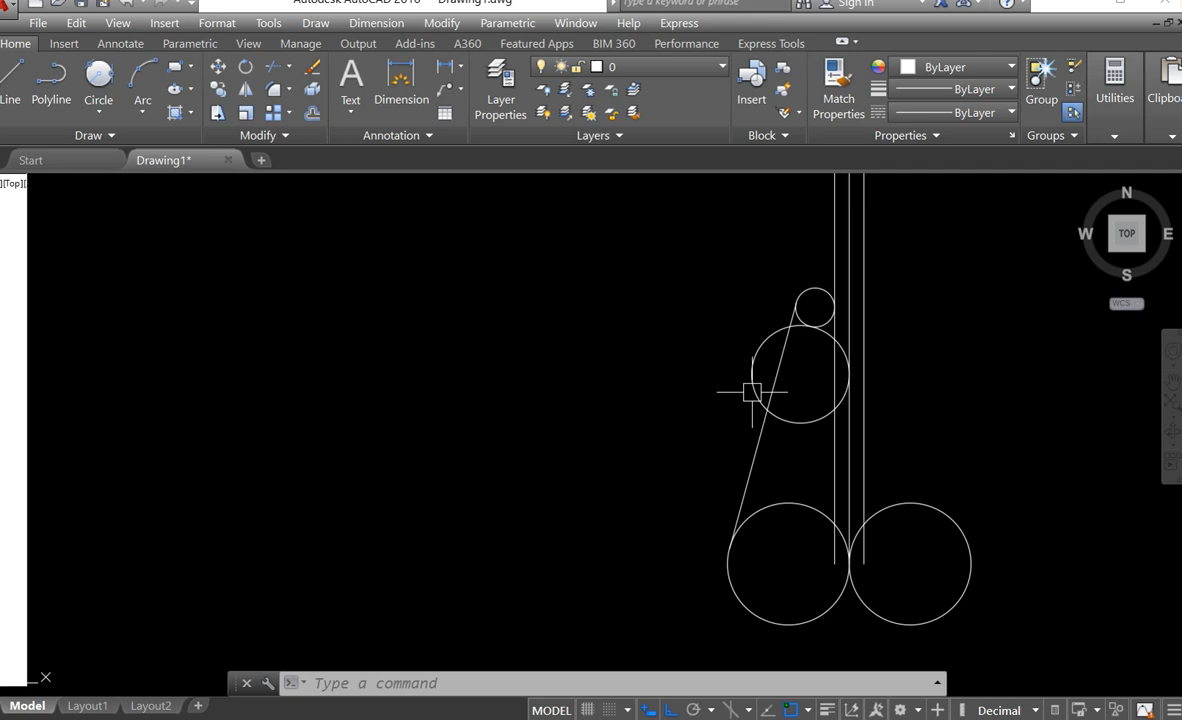
pyautogui.scroll(-2, 759, 375)
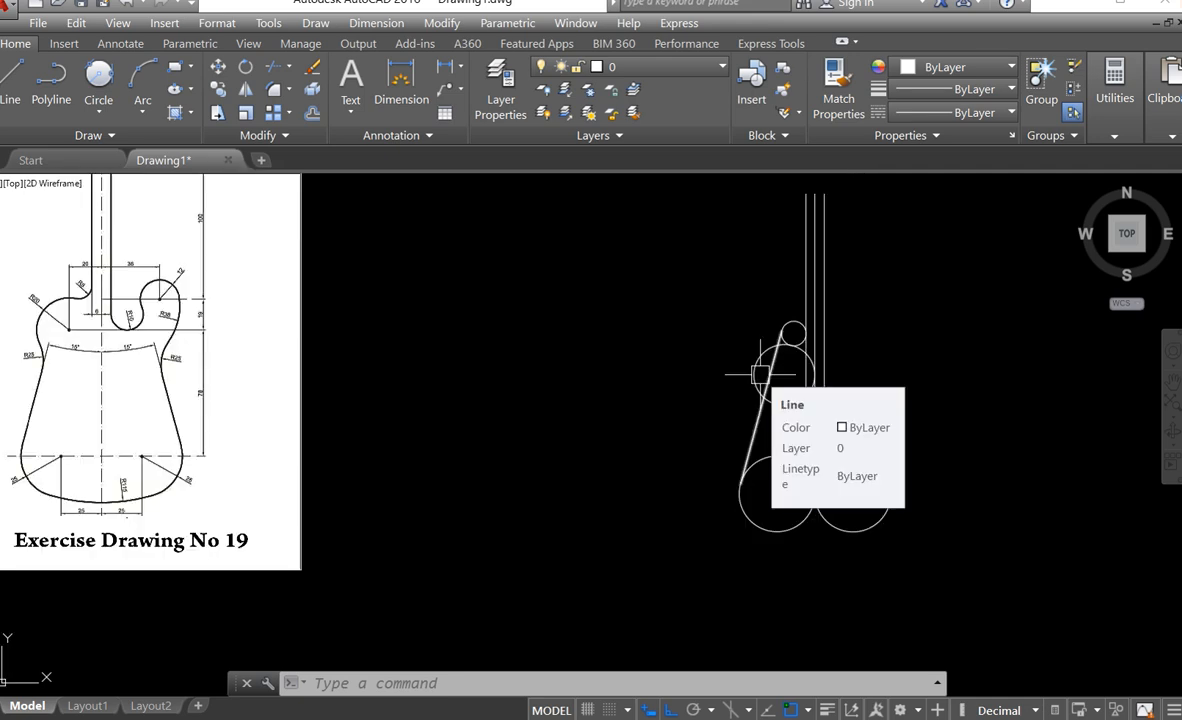
pyautogui.moveTo(649, 422); pyautogui.dragTo(704, 437, button='middle')
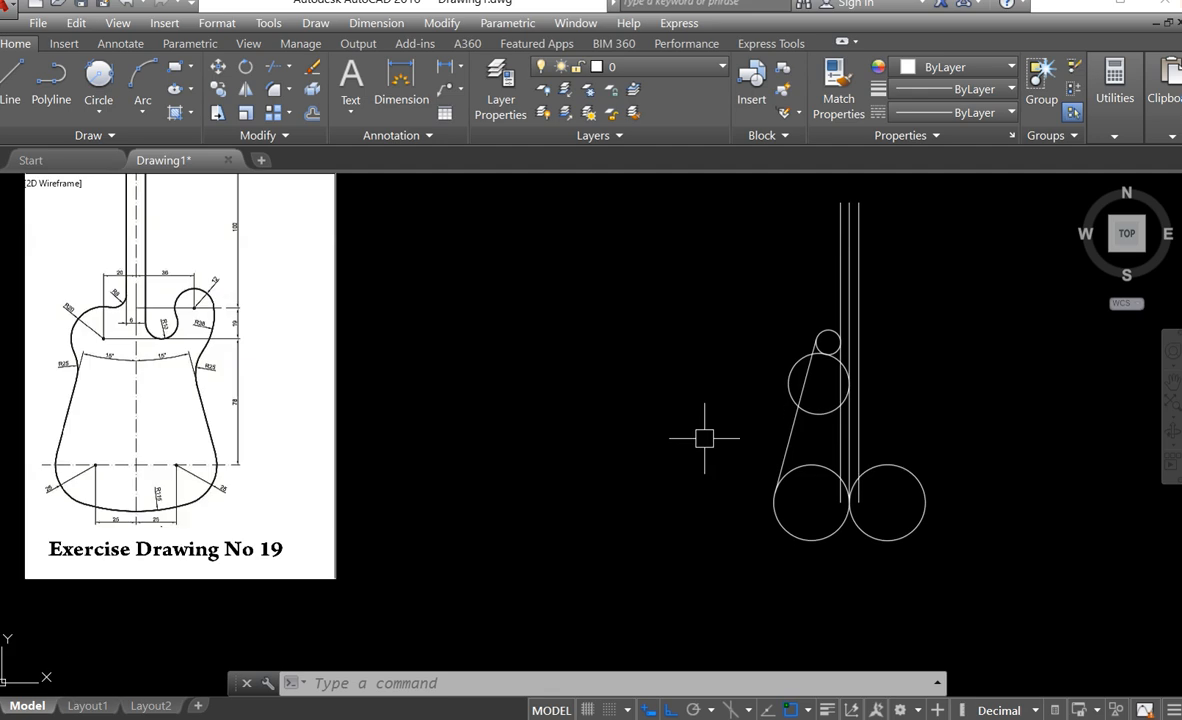
# Fillet the tangent side line and the radius 20 circle with a radius of 25
pyautogui.write('f')
pyautogui.press('Return')
pyautogui.write('r')
pyautogui.press('Return')
pyautogui.write('25')
pyautogui.press('Return')
pyautogui.click(790, 425)
pyautogui.click(788, 402)
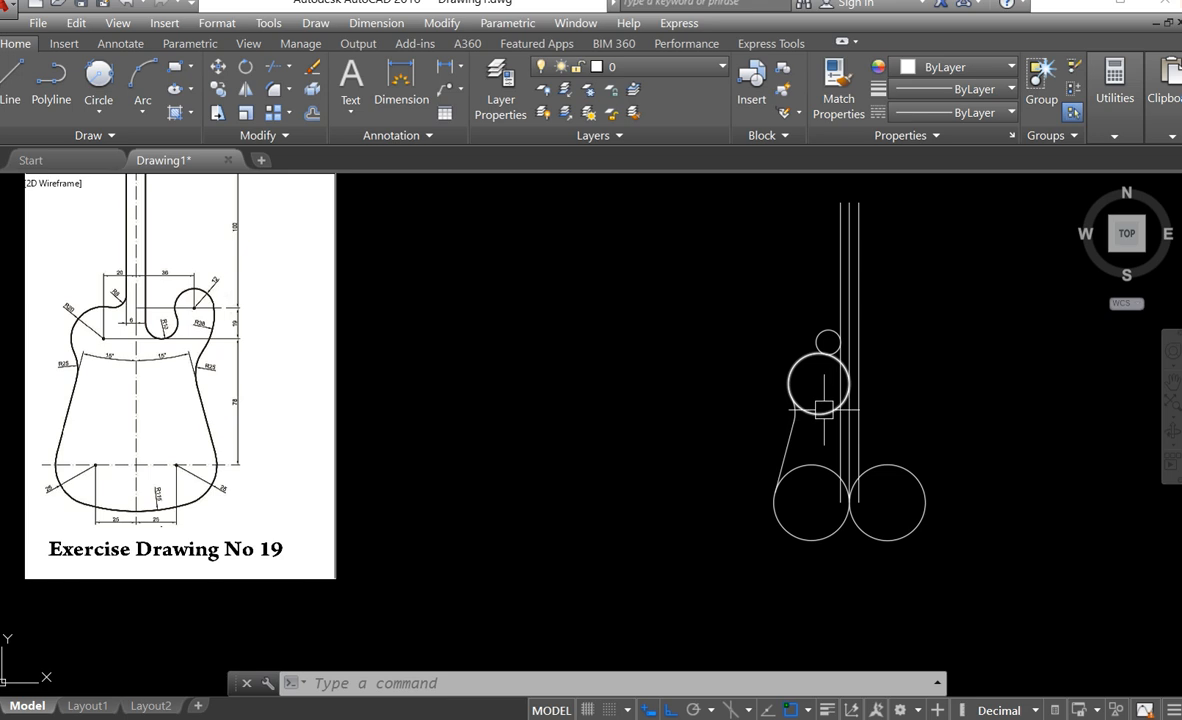
# Trim the lower part of the radius 20 circle between the waist fillet and the neck's left line
pyautogui.click(779, 472)
pyautogui.write('R')
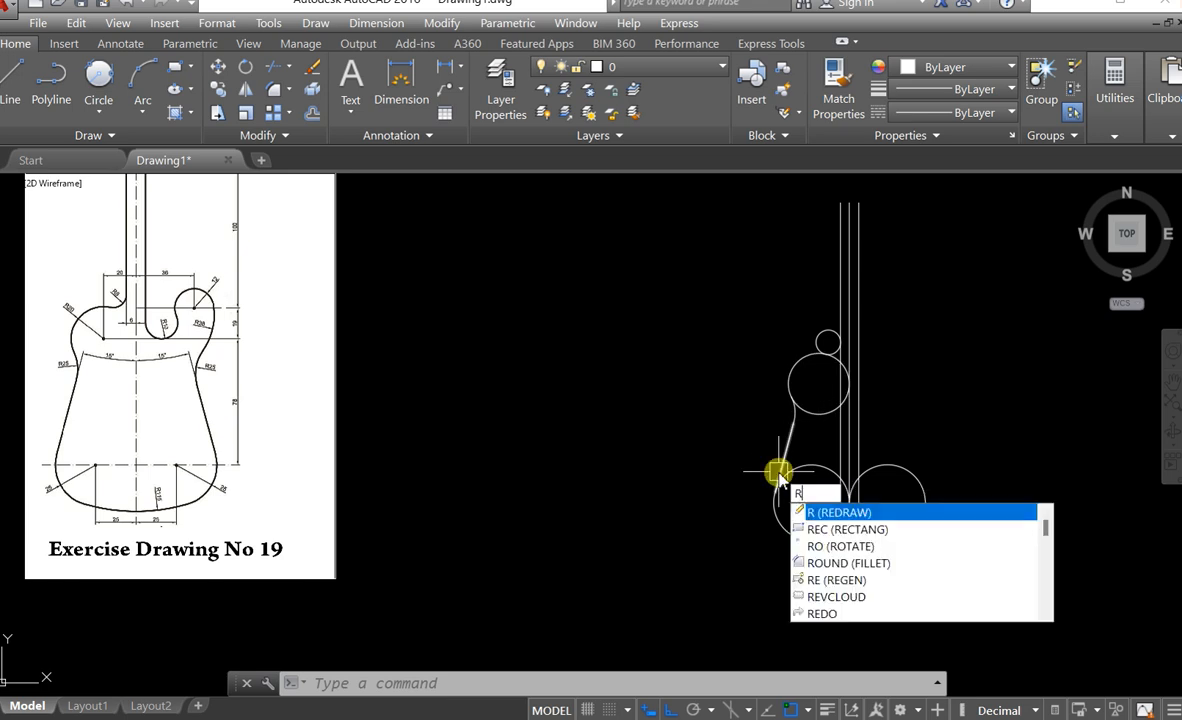
pyautogui.press('BackSpace')
pyautogui.press('Return')
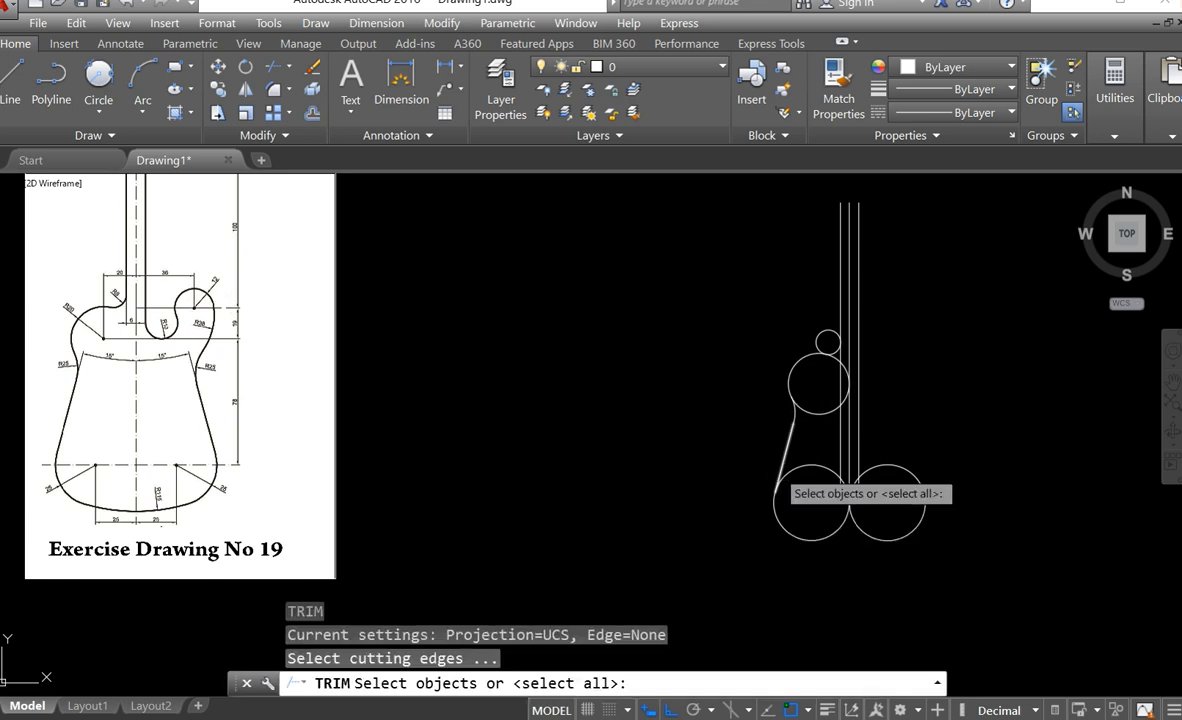
pyautogui.press('Return')
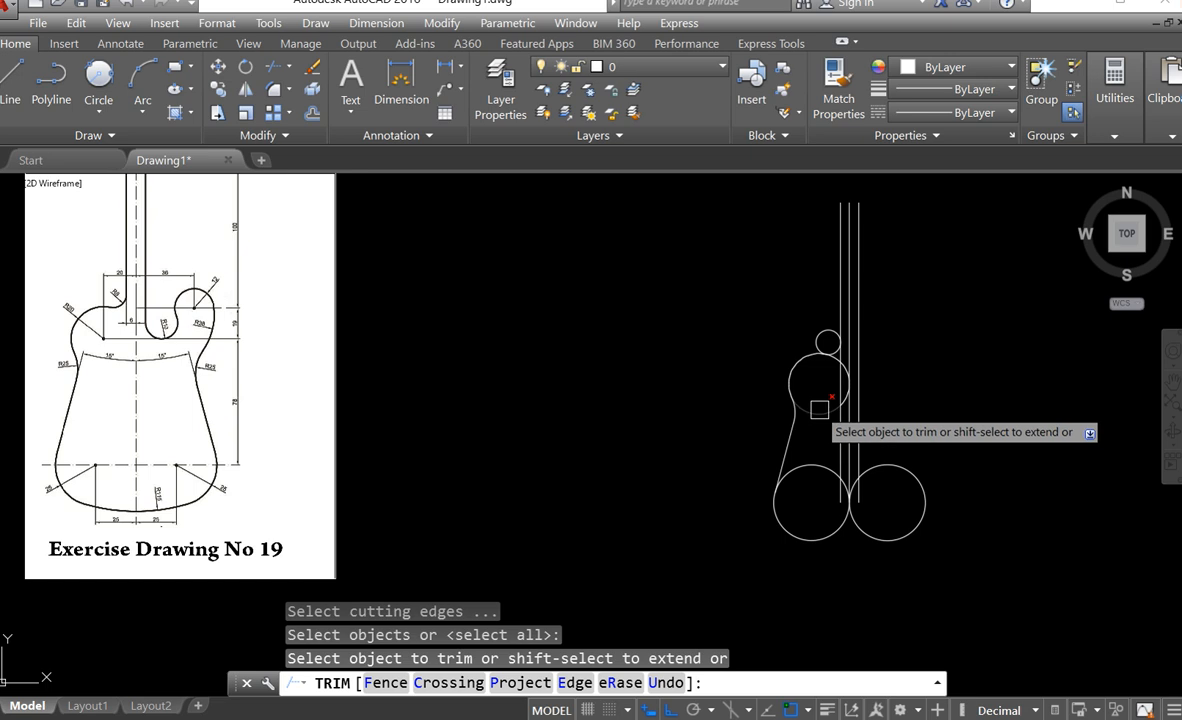
pyautogui.click(824, 404)
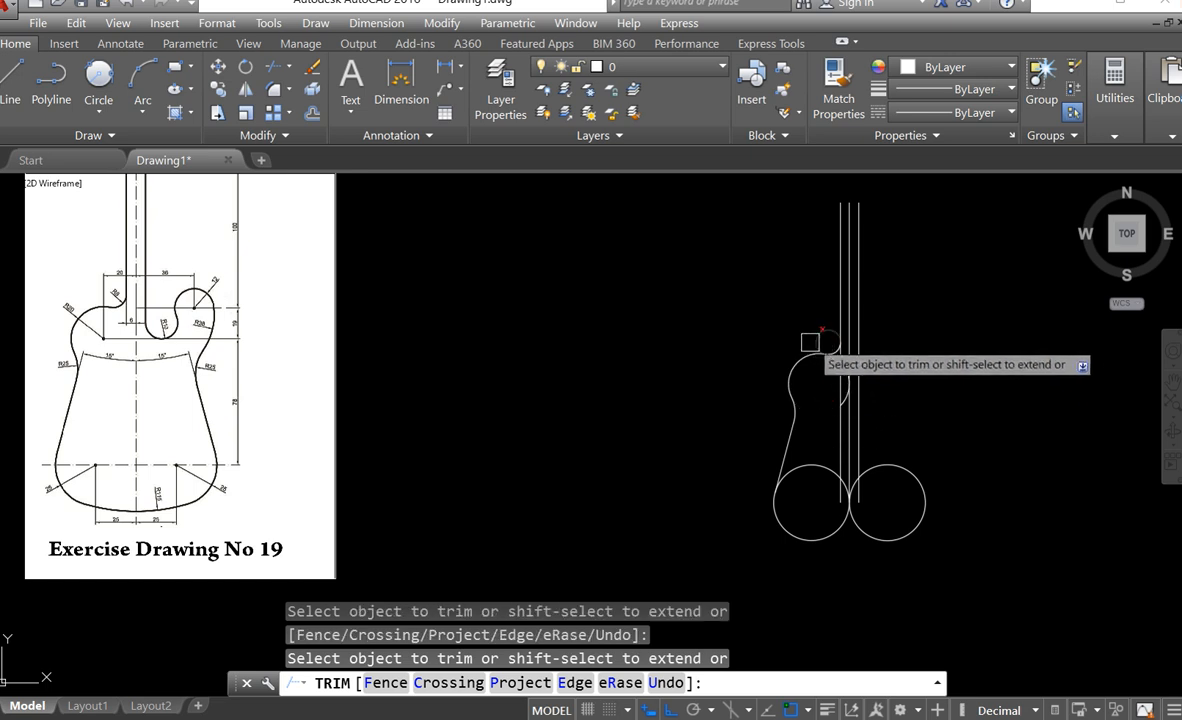
# Trim the radius 8 circle to the concave arc joining the neck, and remove the radius 20 circle's portion beneath it
pyautogui.scroll(6, 846, 340)
pyautogui.click(858, 343)
pyautogui.moveTo(802, 418); pyautogui.dragTo(595, 562, button='middle')
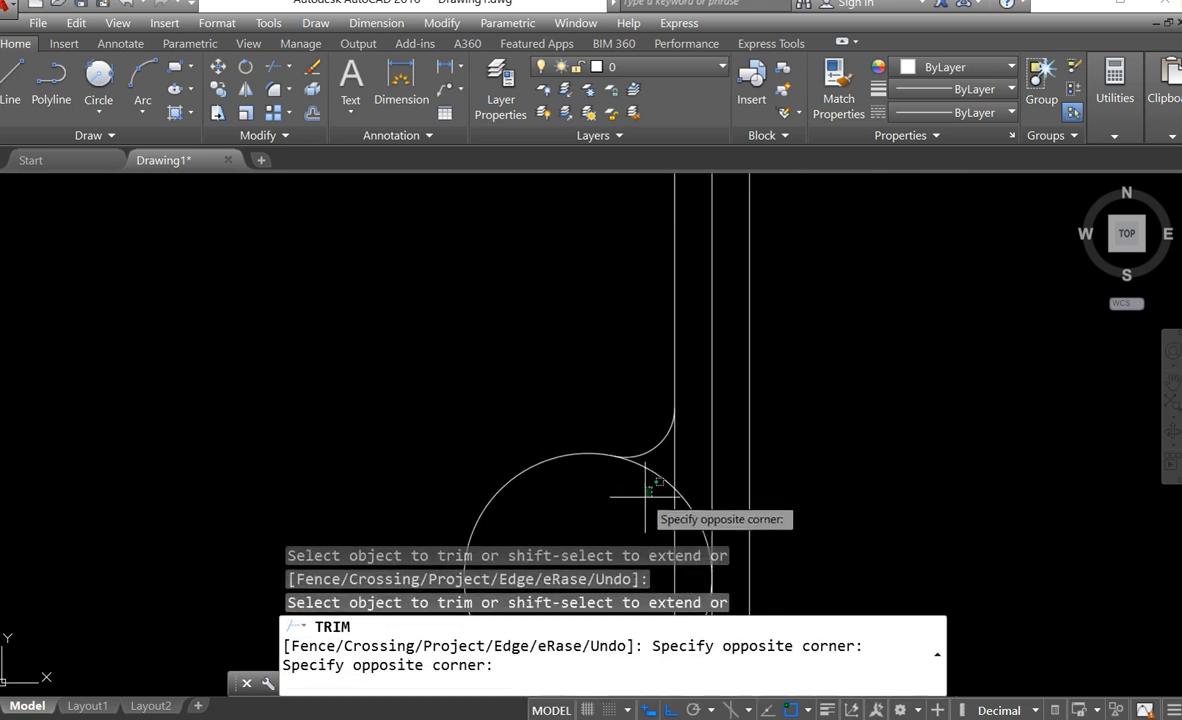
pyautogui.click(636, 502)
pyautogui.click(658, 473)
pyautogui.scroll(-2, 612, 490)
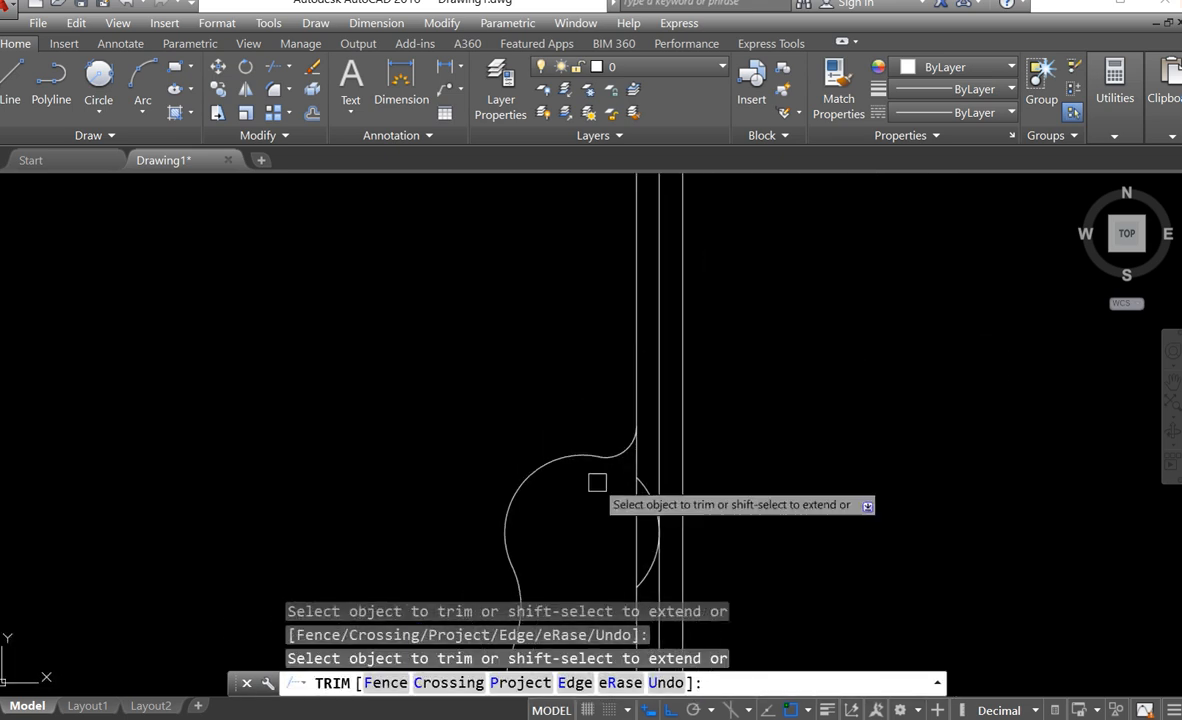
# Erase the leftover piece of the radius 20 circle to the right of the neck's left line
pyautogui.press('Escape')
pyautogui.click(650, 487)
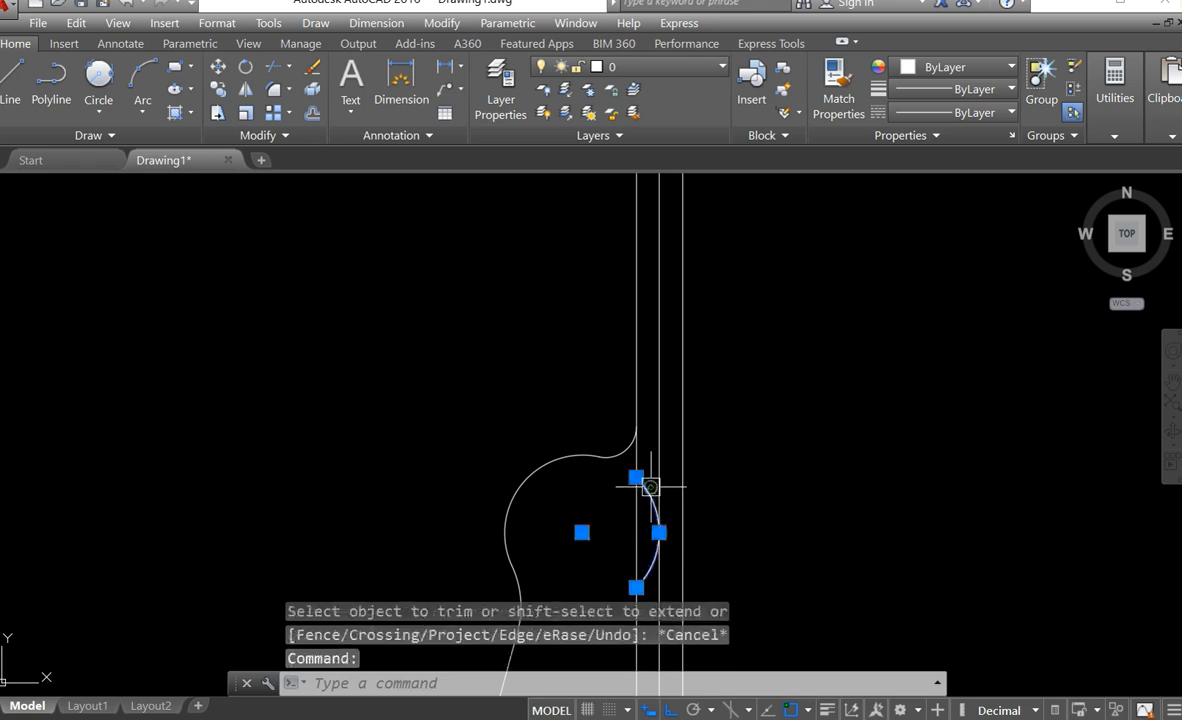
pyautogui.rightClick(651, 488)
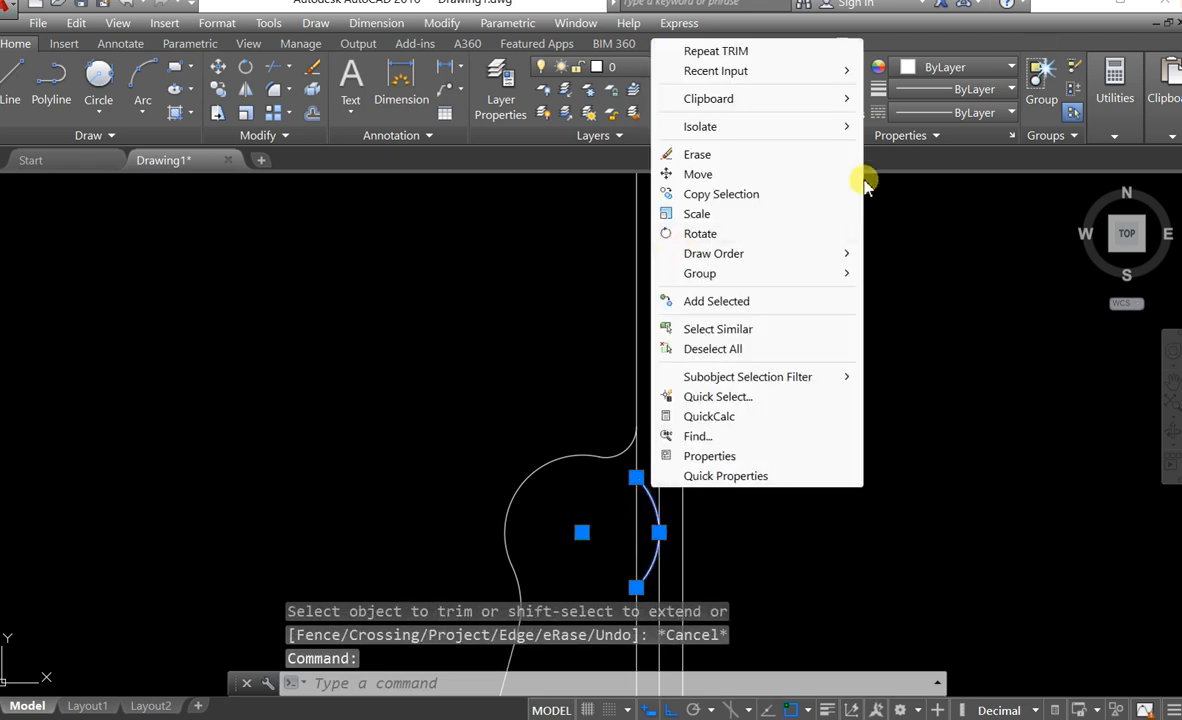
pyautogui.click(697, 154)
pyautogui.scroll(-3, 683, 448)
pyautogui.scroll(2, 622, 511)
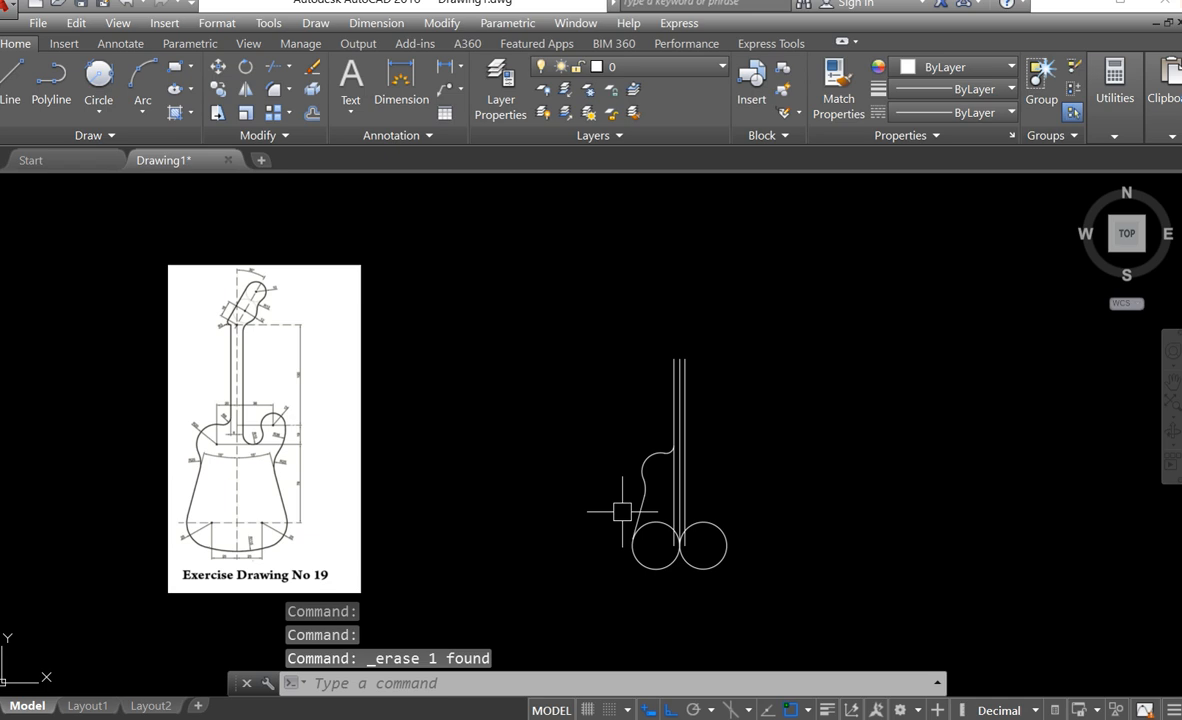
# Examine the headstock's angle, 16 offset, circle radii and R3 and R12 arcs in the reference drawing
pyautogui.scroll(3, 745, 480)
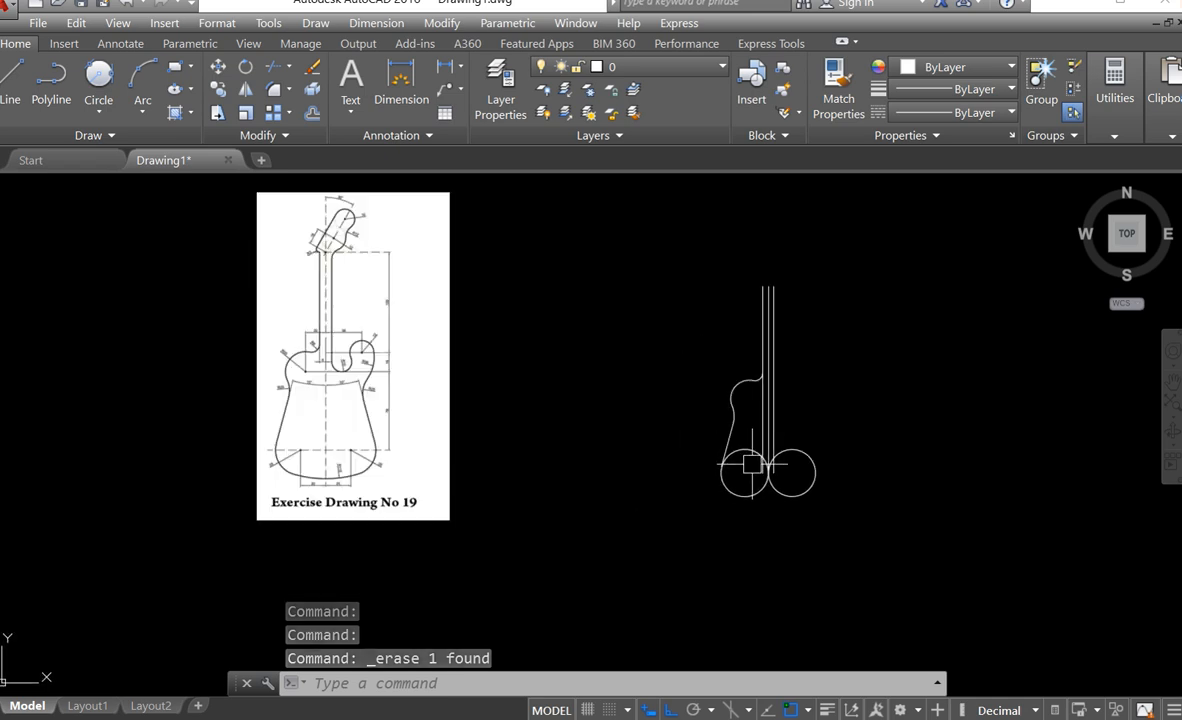
pyautogui.moveTo(632, 423); pyautogui.dragTo(708, 444, button='middle')
pyautogui.moveTo(350, 362); pyautogui.dragTo(499, 477, button='middle')
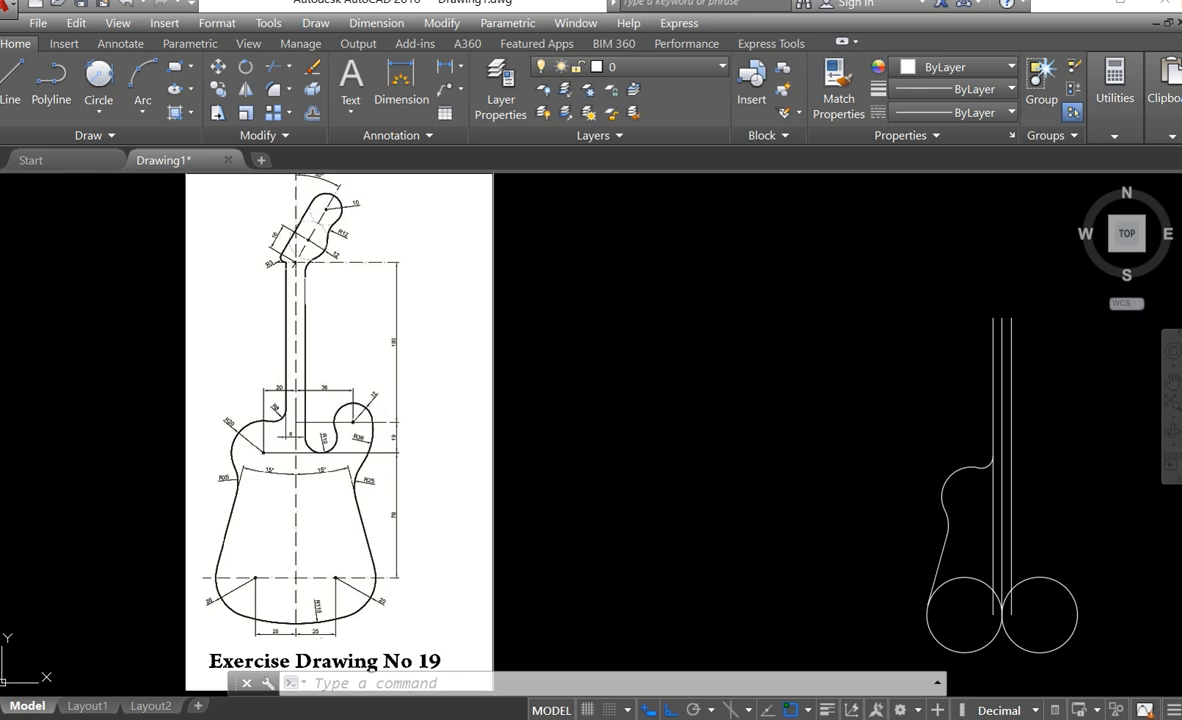
pyautogui.scroll(2, 314, 369)
pyautogui.moveTo(256, 507)
pyautogui.mouseDown(button='middle')
pyautogui.moveTo(298, 427)
pyautogui.moveTo(325, 586)
pyautogui.mouseUp(button='middle')
pyautogui.scroll(2, 318, 430)
pyautogui.moveTo(318, 432); pyautogui.dragTo(323, 468, button='middle')
pyautogui.scroll(-2, 323, 468)
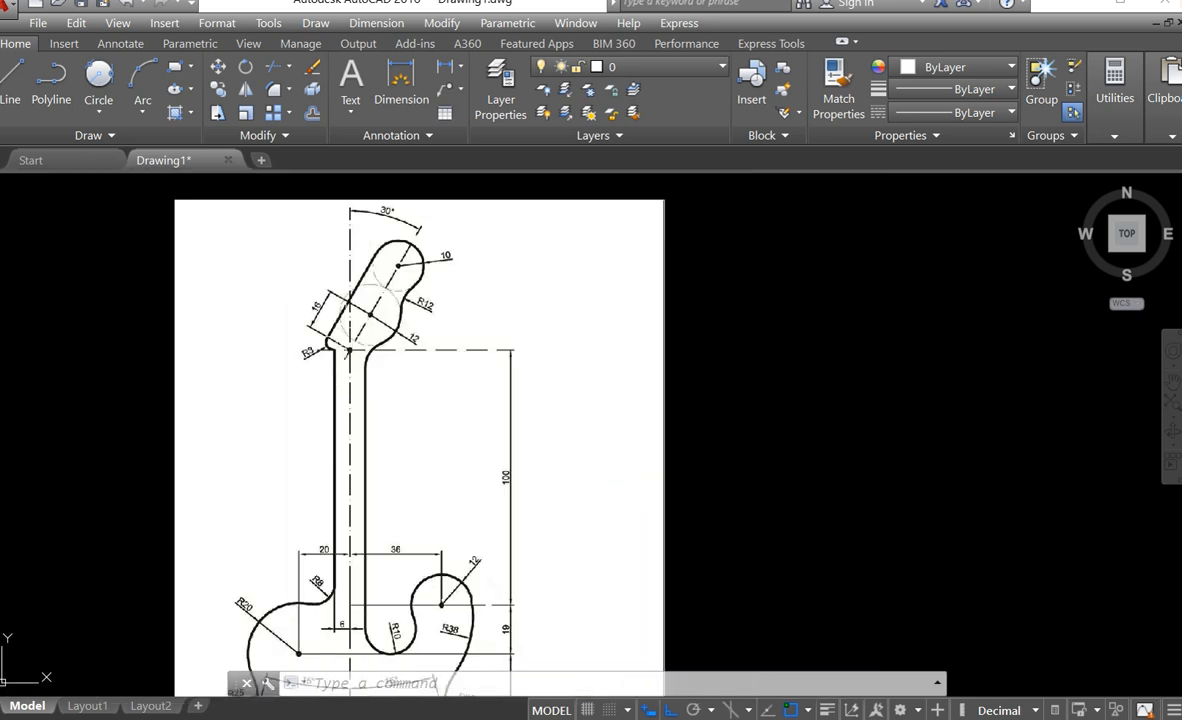
pyautogui.scroll(2, 355, 303)
pyautogui.scroll(-2, 350, 350)
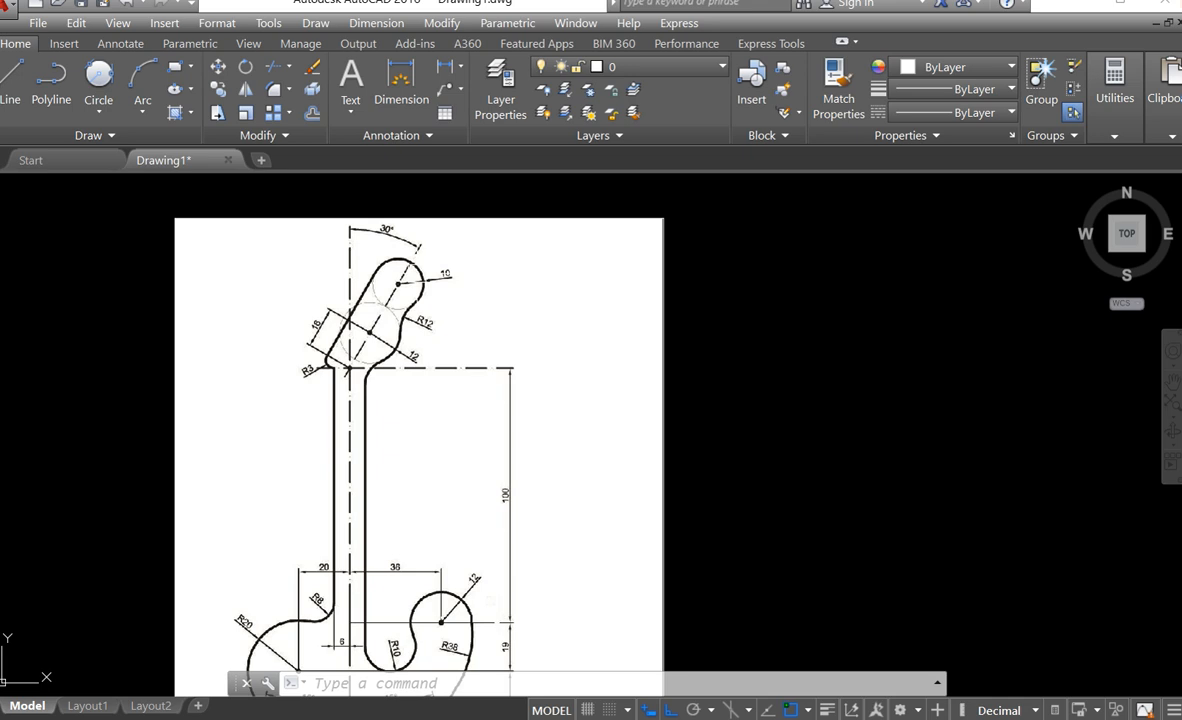
pyautogui.scroll(4, 308, 325)
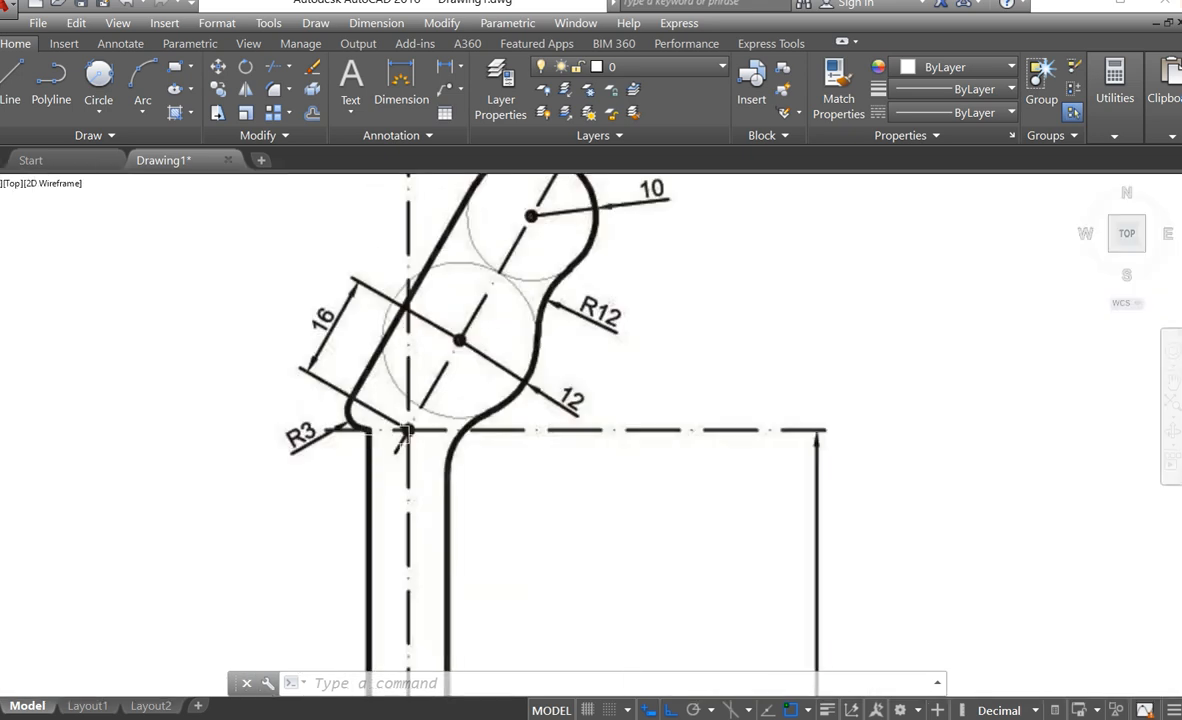
# Draw a line 16 long at 60° from the top end of the neck's centre line, using polar tracking with 30° increments
pyautogui.scroll(-6, 488, 358)
pyautogui.moveTo(744, 488); pyautogui.dragTo(496, 417, button='middle')
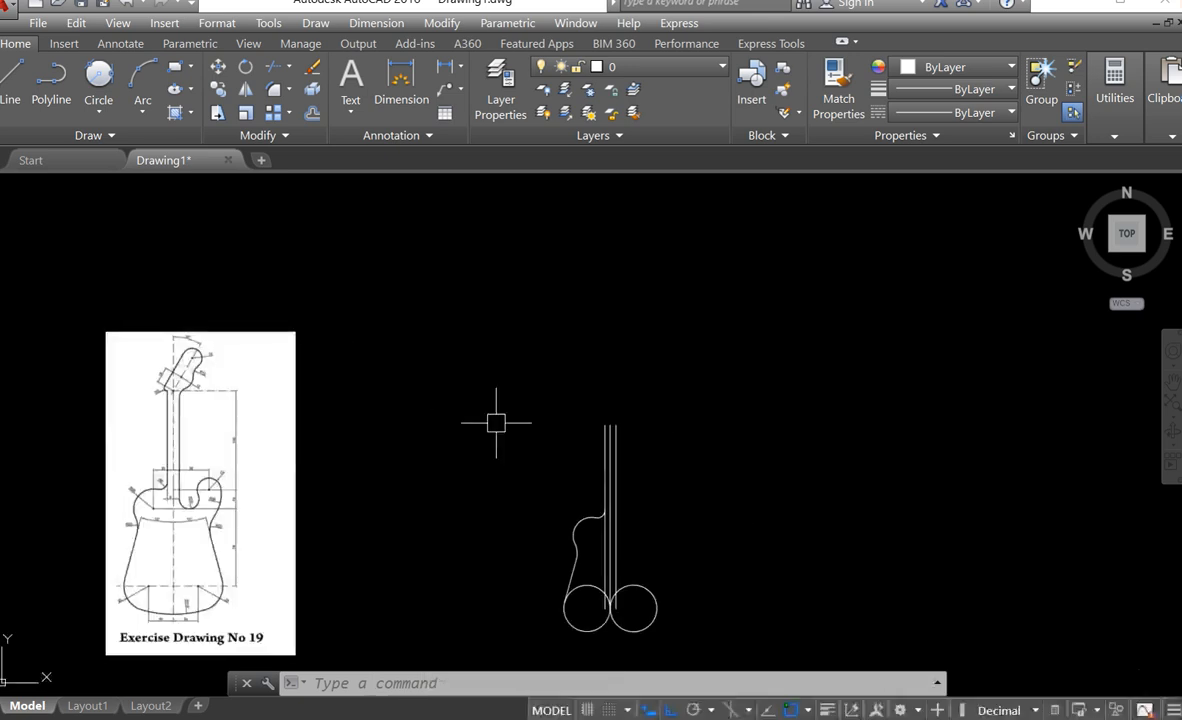
pyautogui.scroll(3, 620, 428)
pyautogui.moveTo(617, 430); pyautogui.dragTo(575, 419, button='middle')
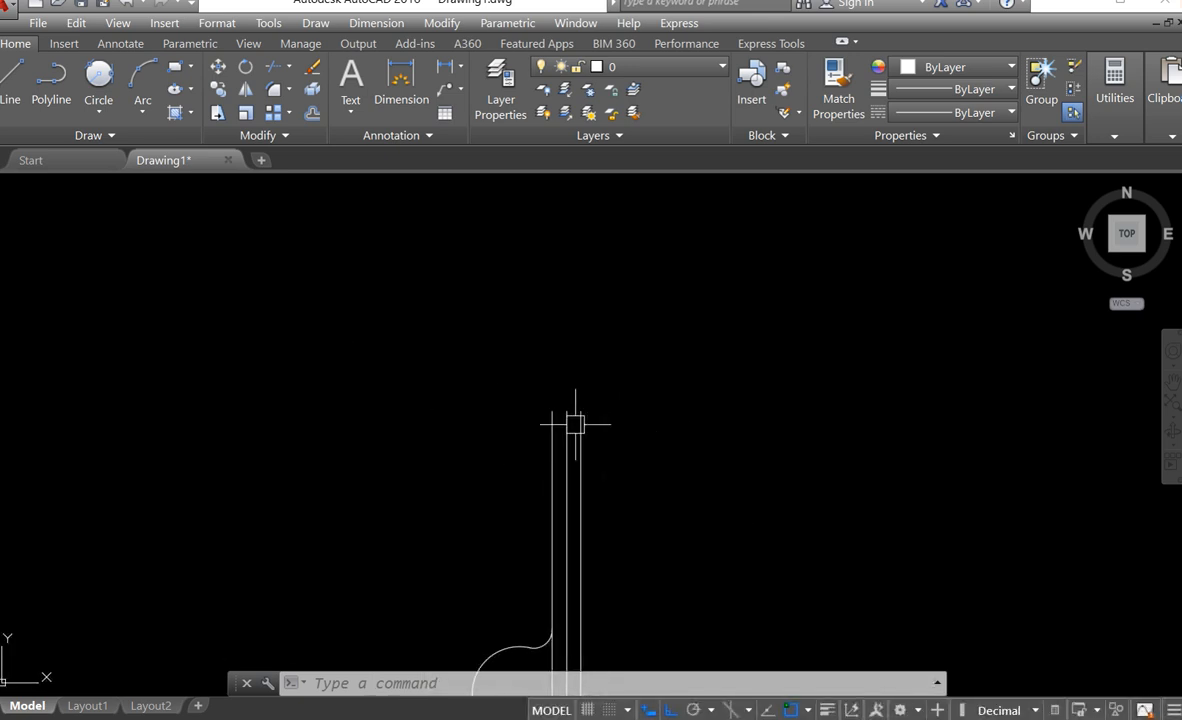
pyautogui.write('l')
pyautogui.press('Return')
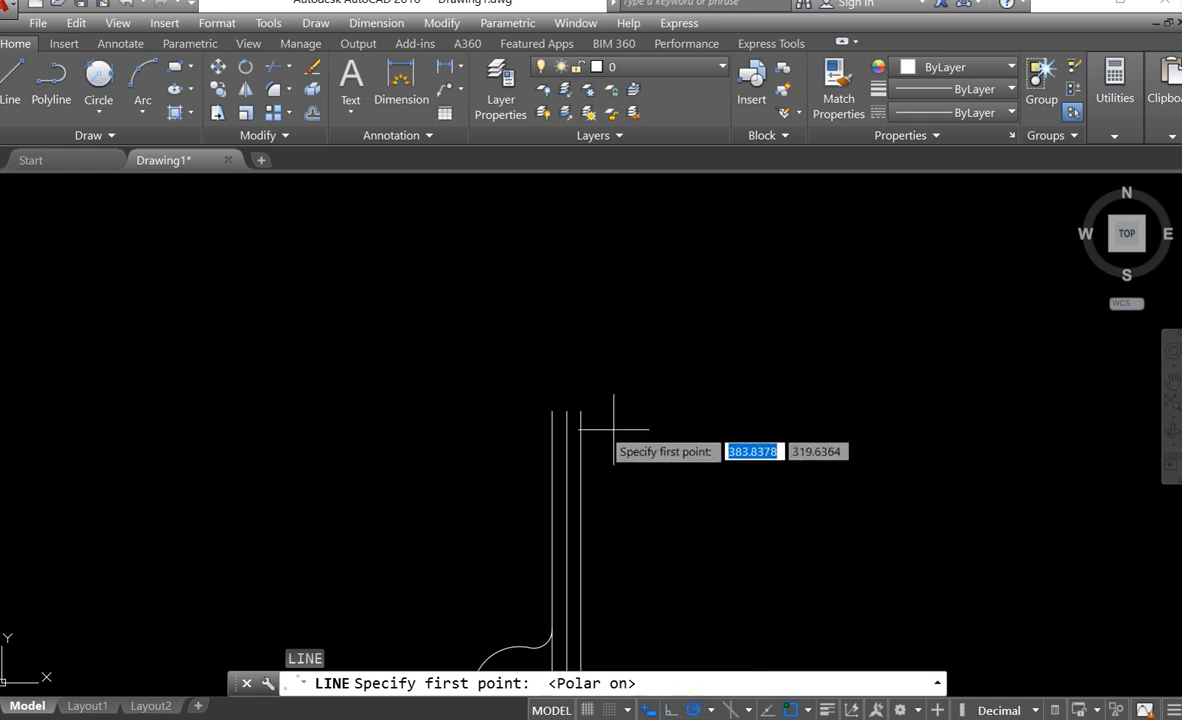
pyautogui.click(567, 410)
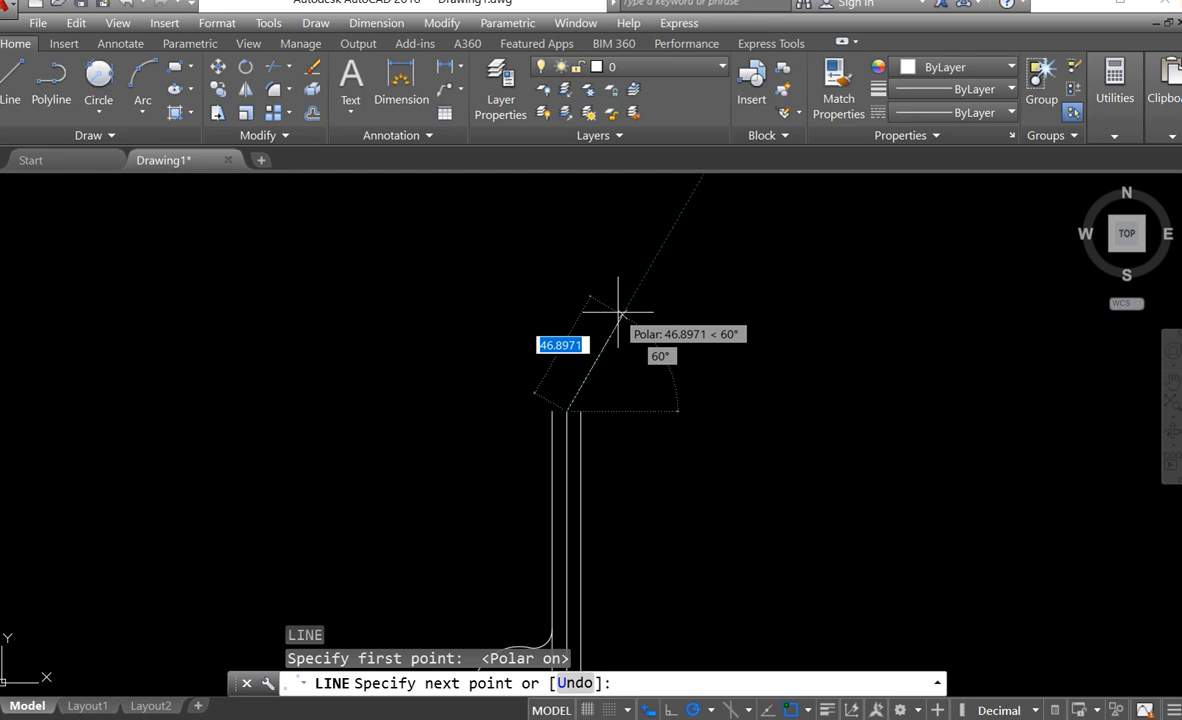
pyautogui.scroll(-4, 618, 313)
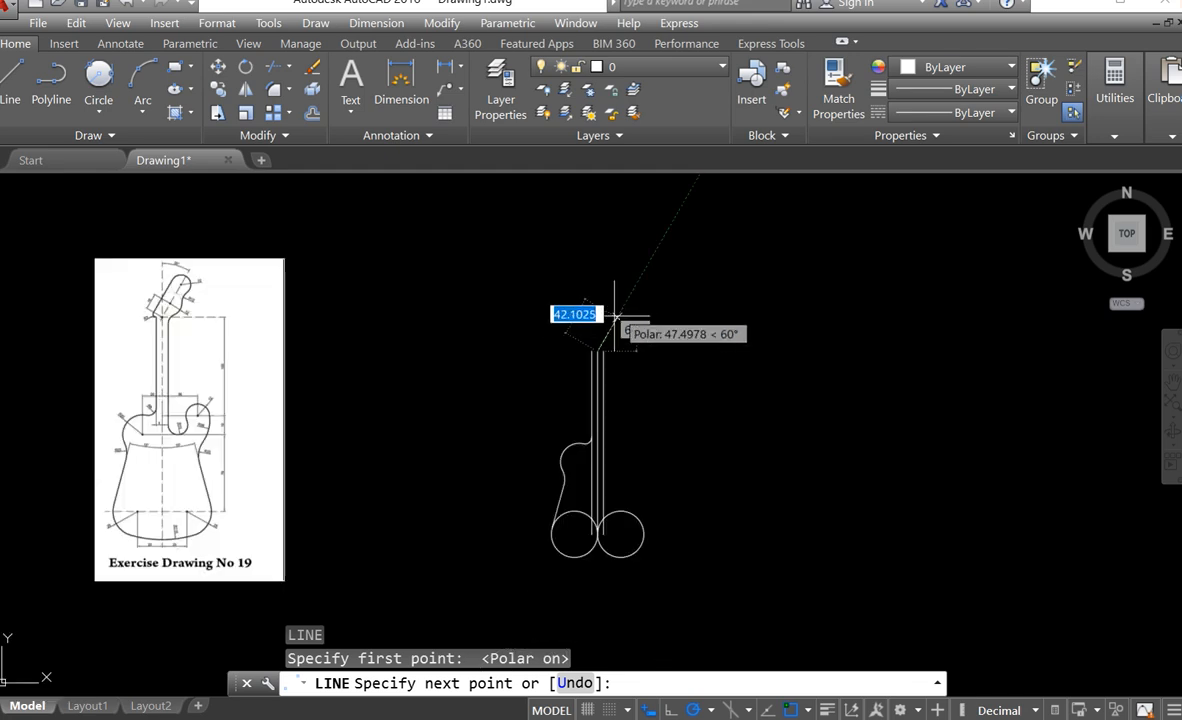
pyautogui.scroll(3, 591, 296)
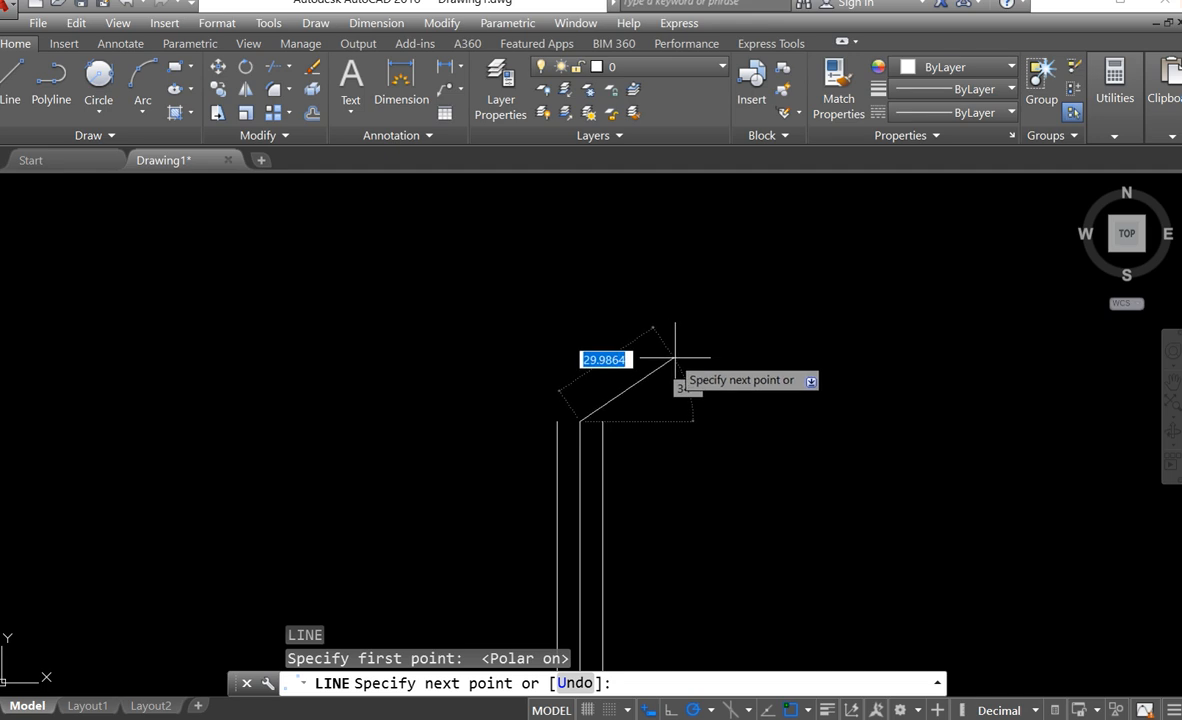
pyautogui.click(710, 711)
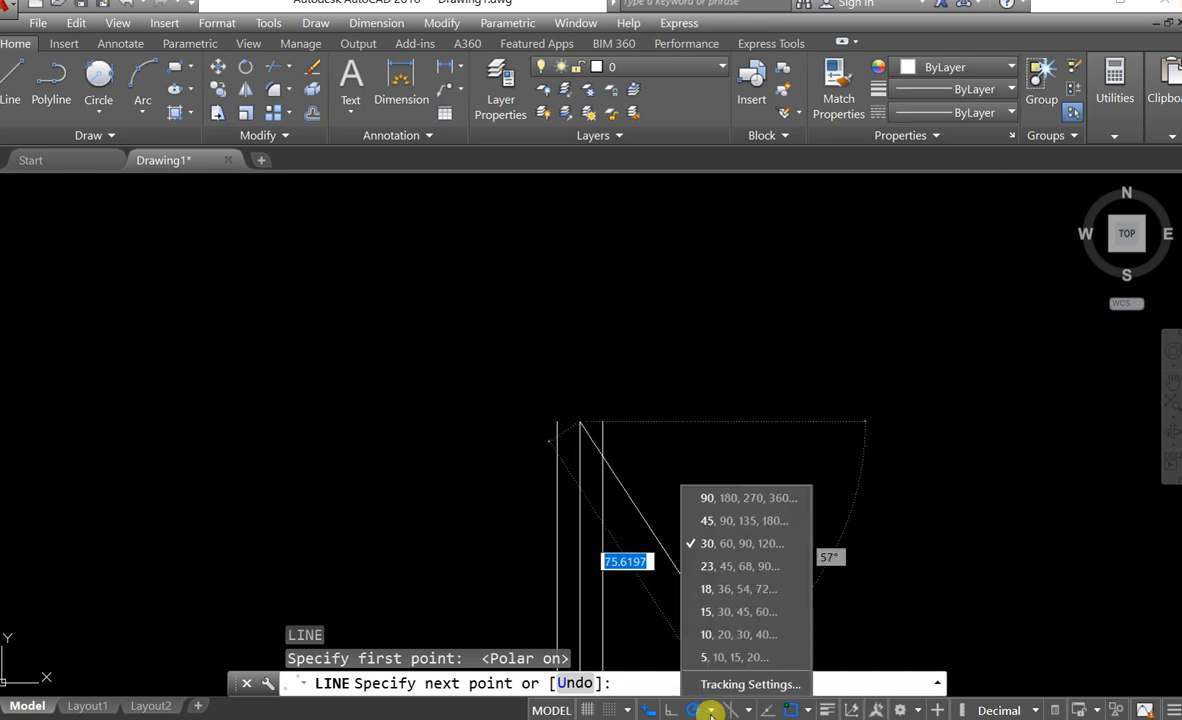
pyautogui.click(696, 271)
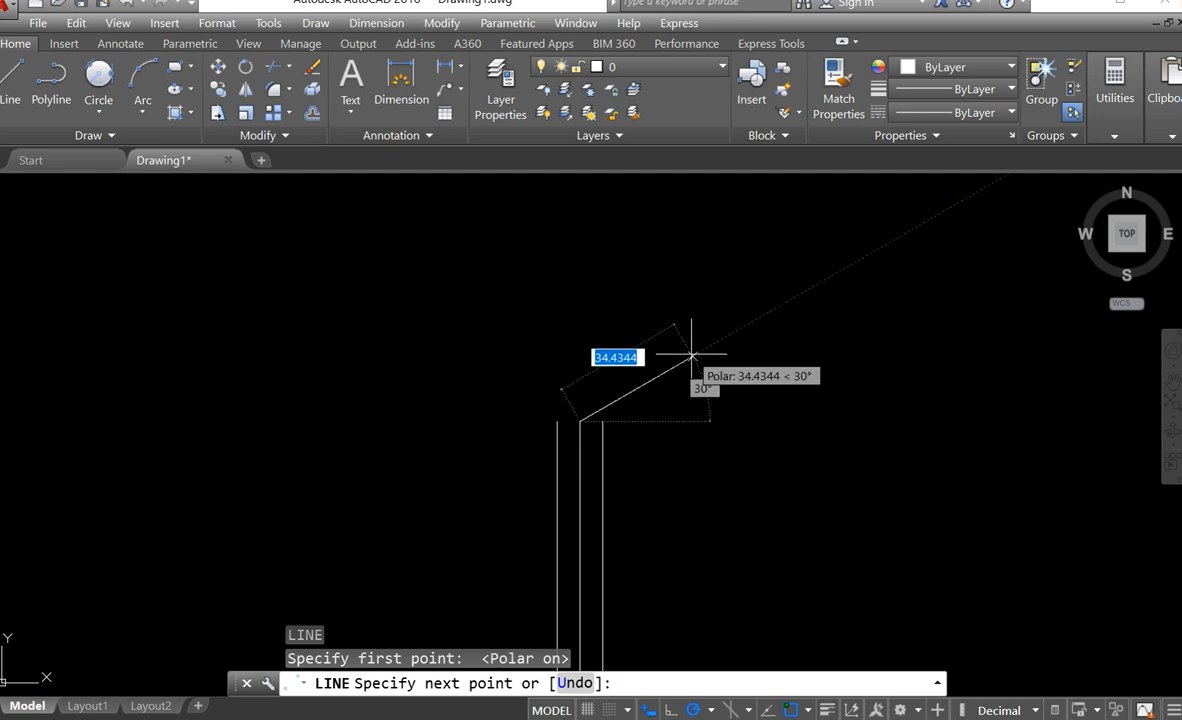
pyautogui.click(714, 710)
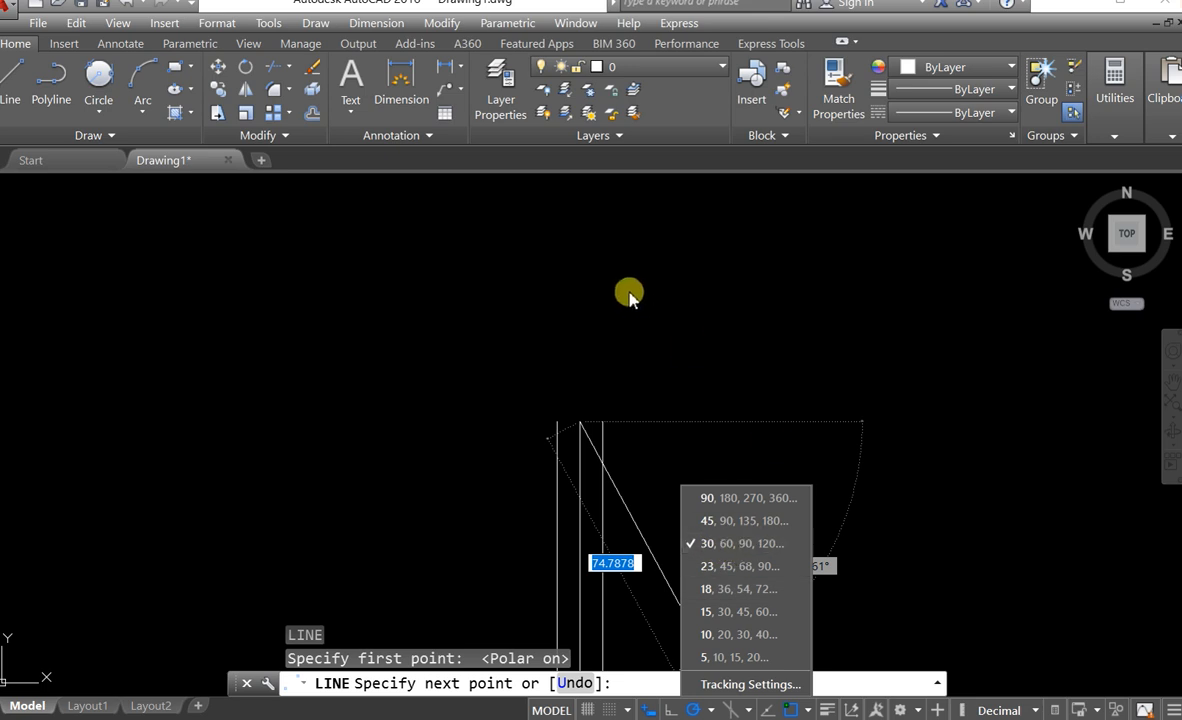
pyautogui.click(650, 313)
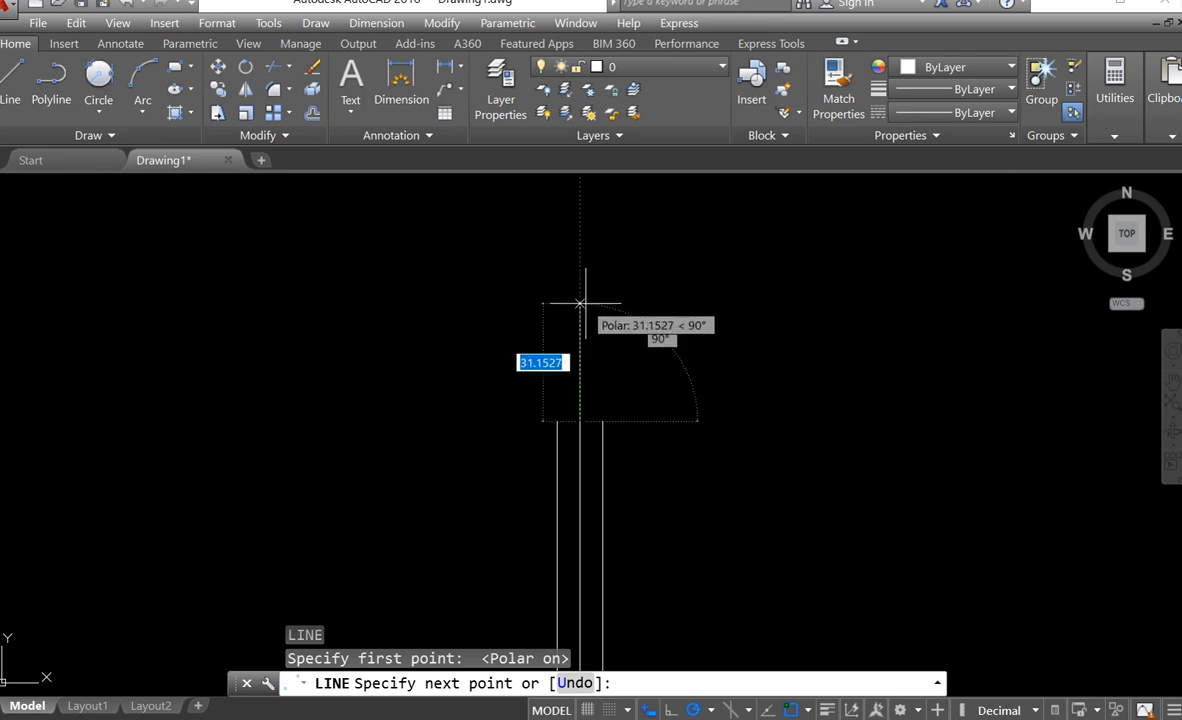
pyautogui.click(718, 415)
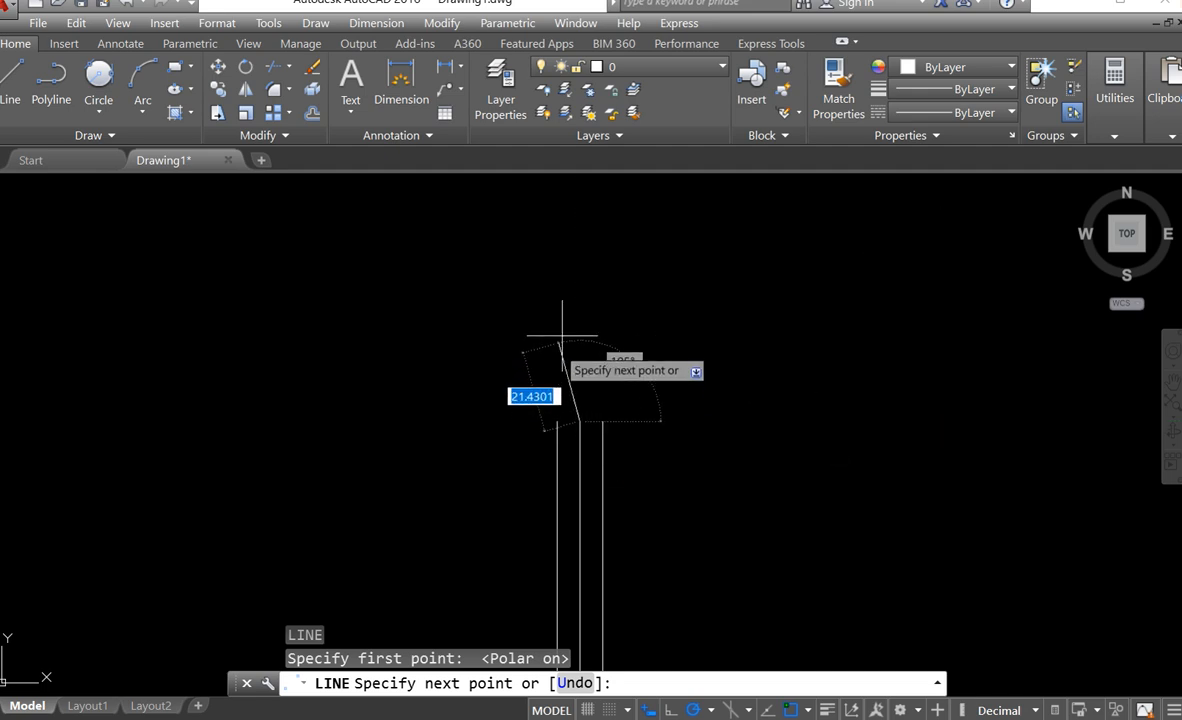
pyautogui.scroll(-3, 612, 350)
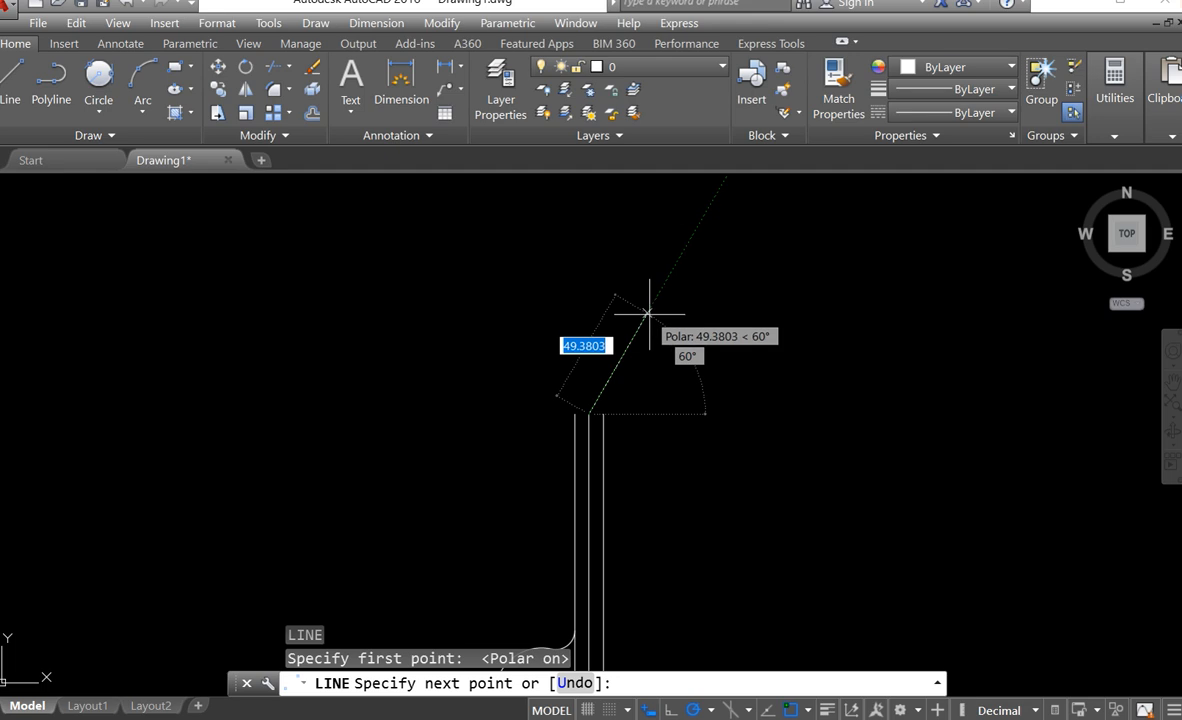
pyautogui.write('1')
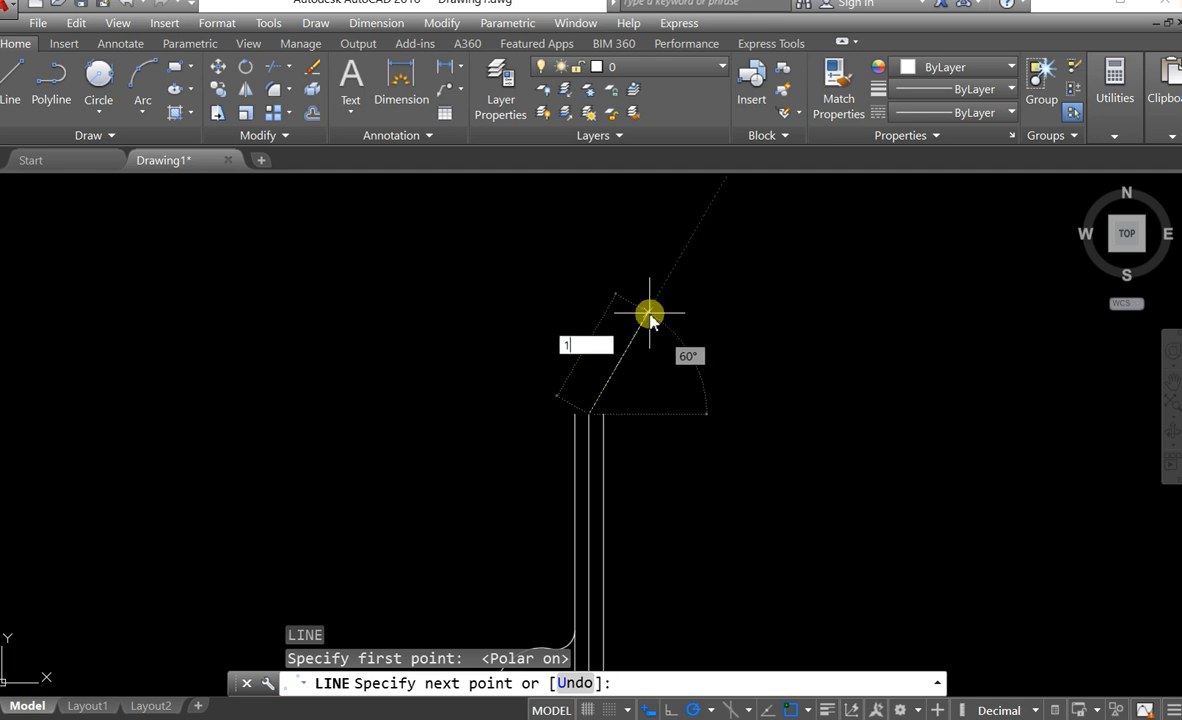
pyautogui.write('6')
pyautogui.press('Return')
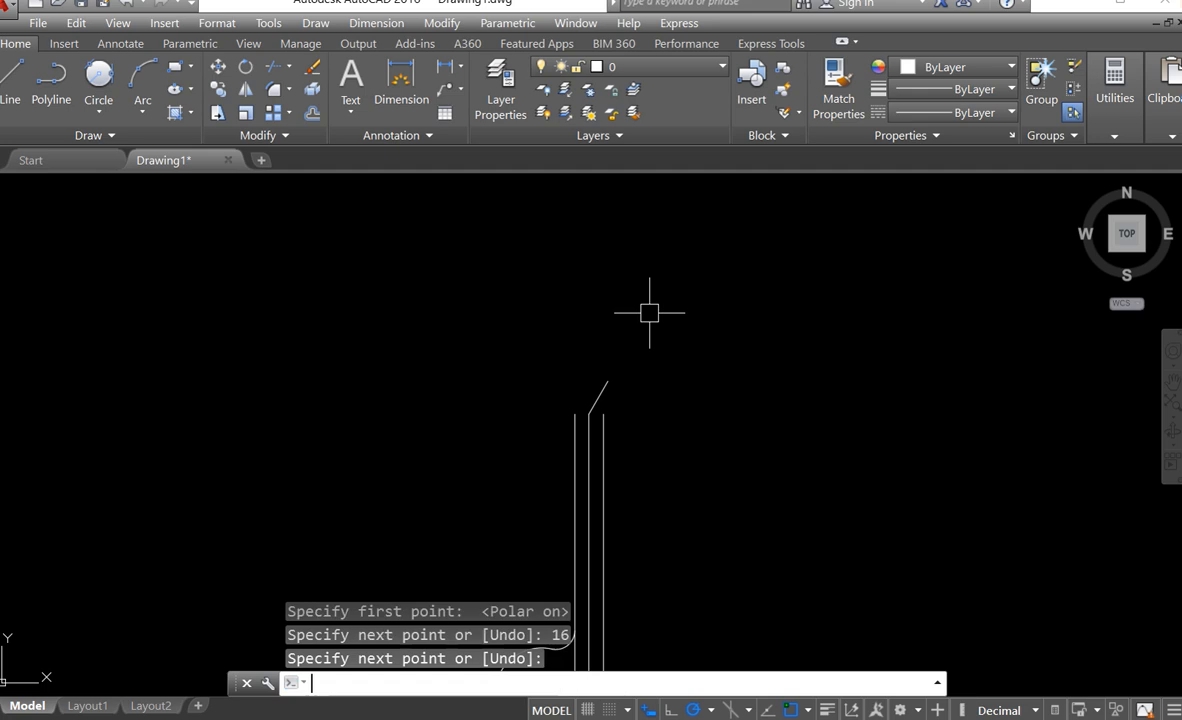
# Draw a radius 12 circle centred on the upper end of the slanted headstock line, as in the reference drawing
pyautogui.scroll(-3, 649, 313)
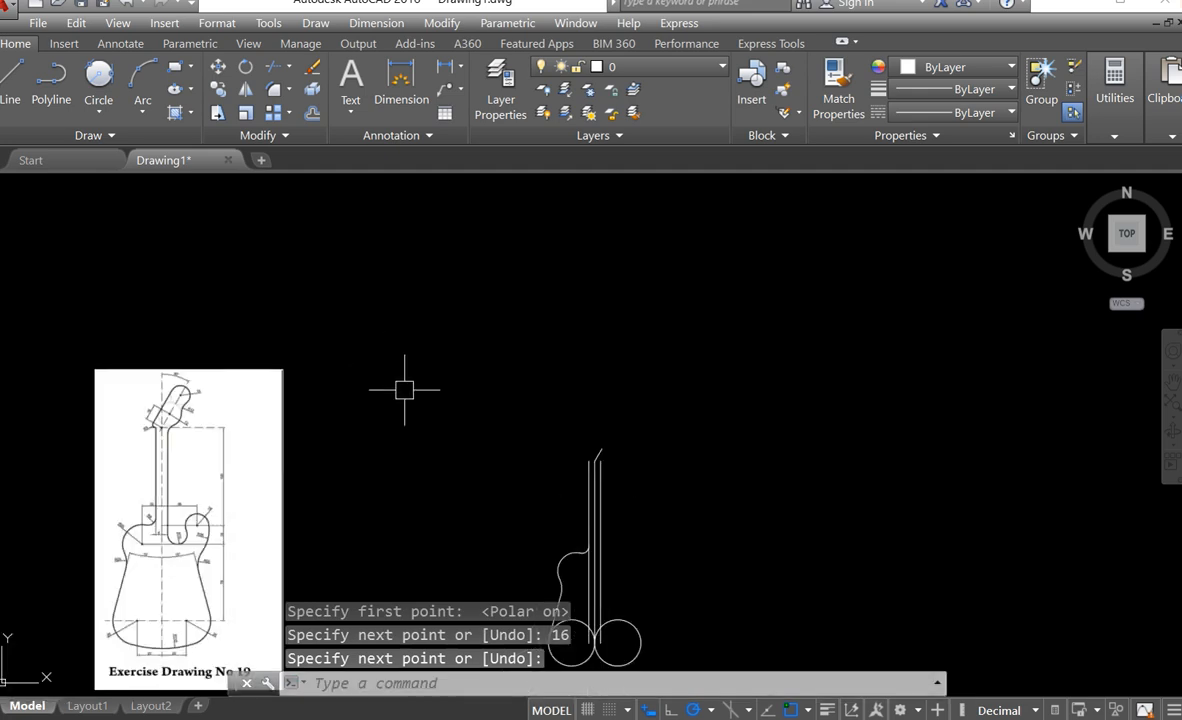
pyautogui.moveTo(404, 391); pyautogui.dragTo(530, 420, button='middle')
pyautogui.scroll(6, 305, 440)
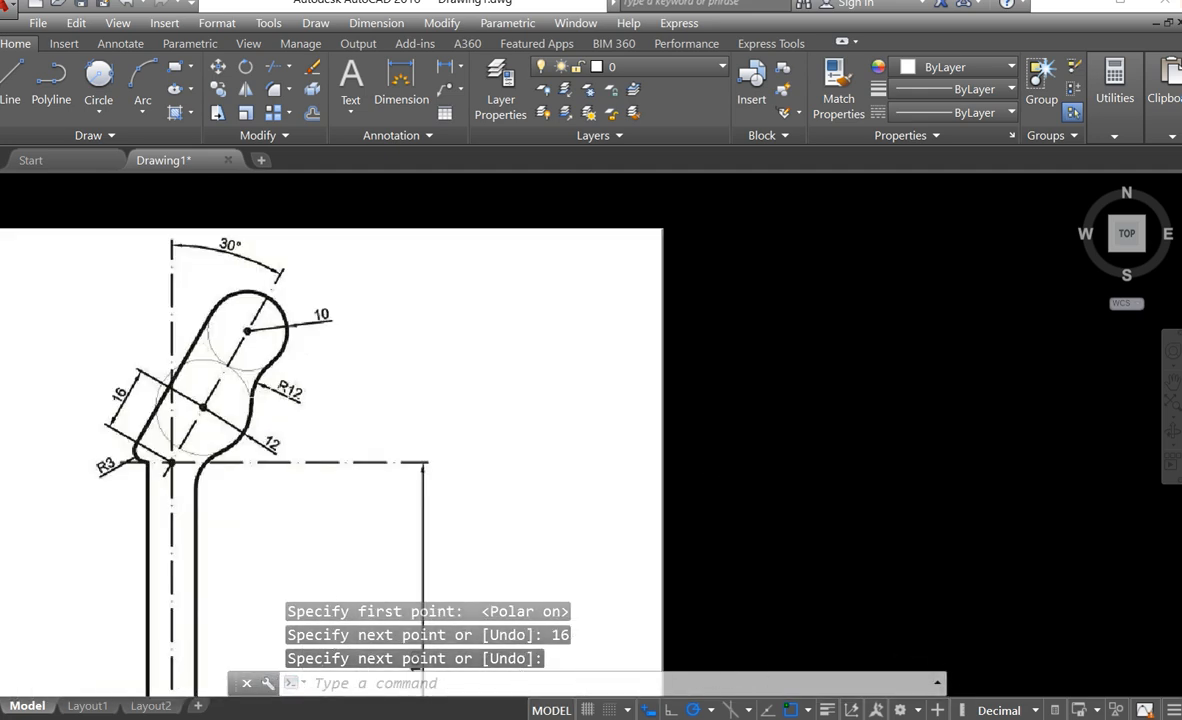
pyautogui.moveTo(238, 384); pyautogui.dragTo(336, 385, button='middle')
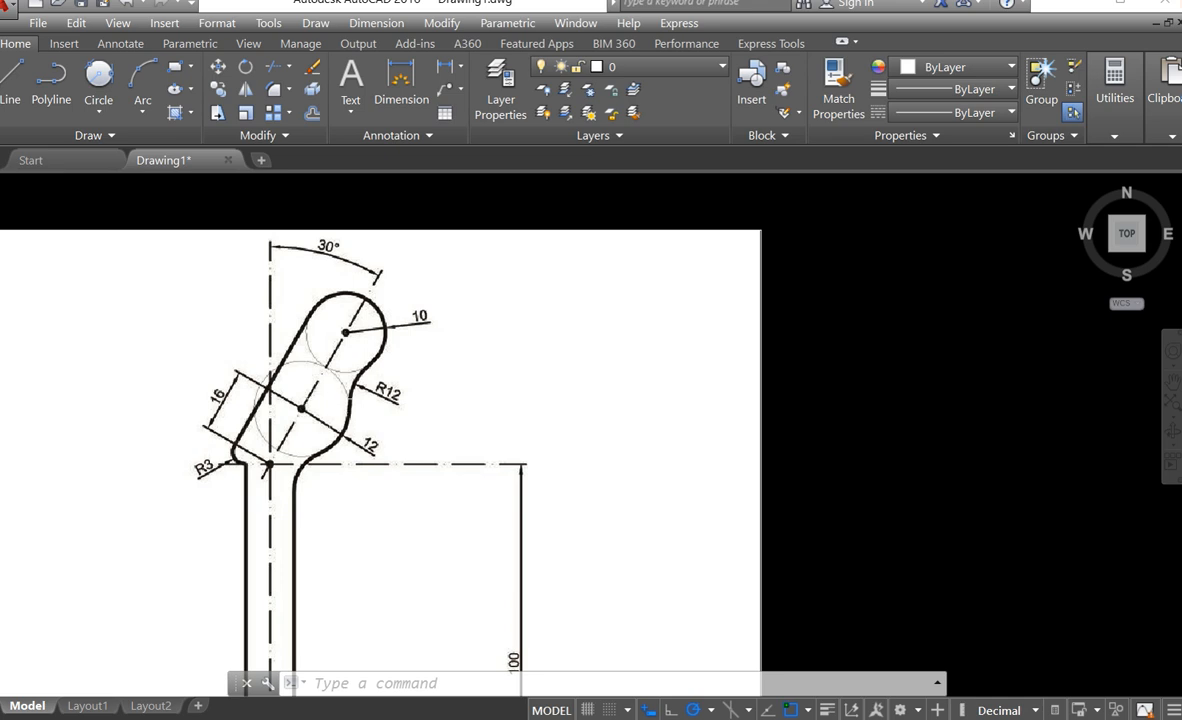
pyautogui.scroll(-6, 325, 400)
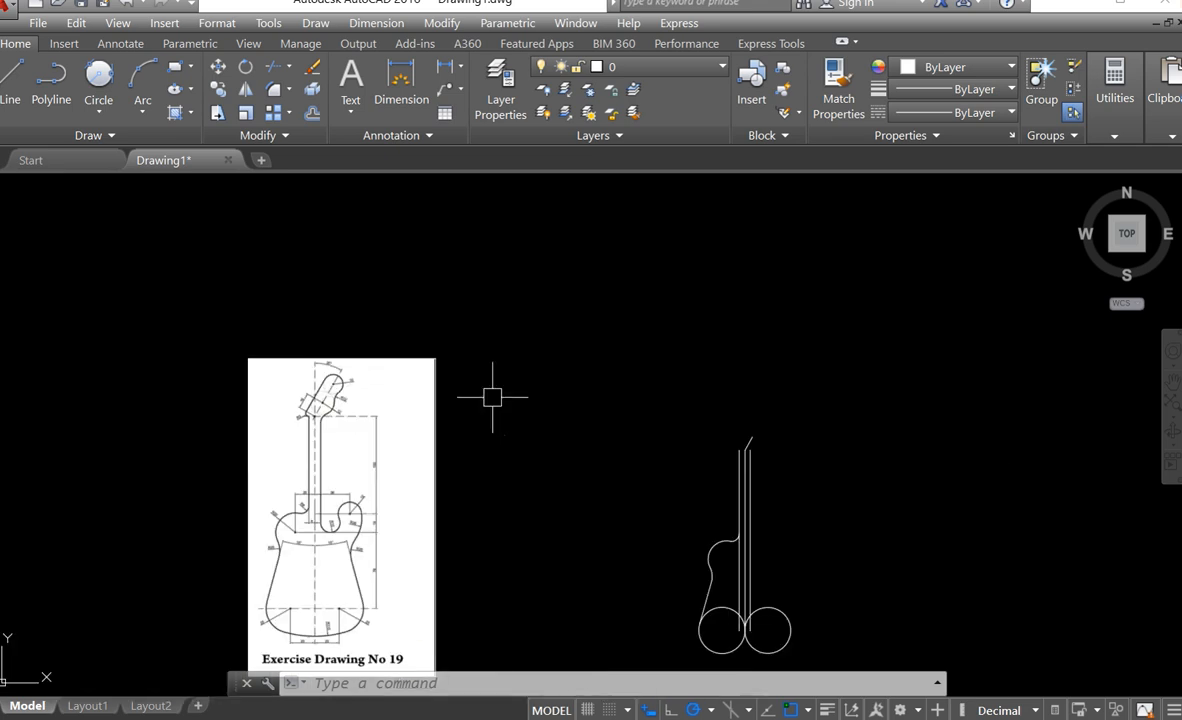
pyautogui.moveTo(493, 397); pyautogui.dragTo(347, 322, button='middle')
pyautogui.click(98, 110)
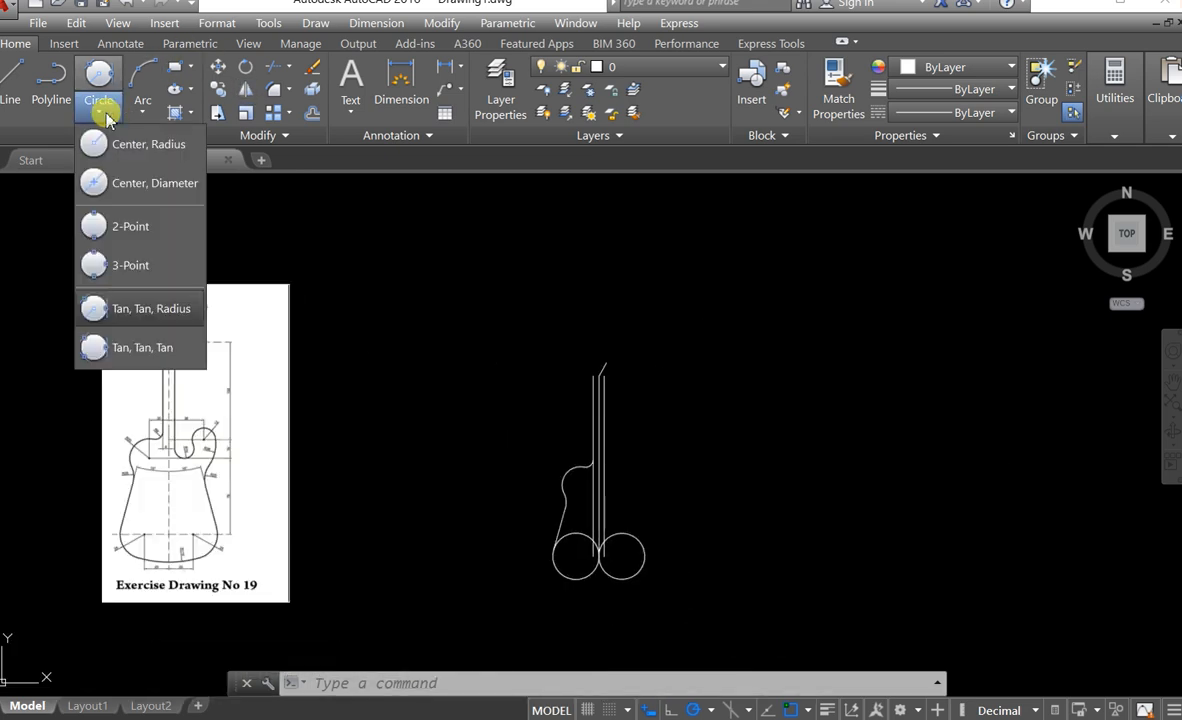
pyautogui.click(110, 145)
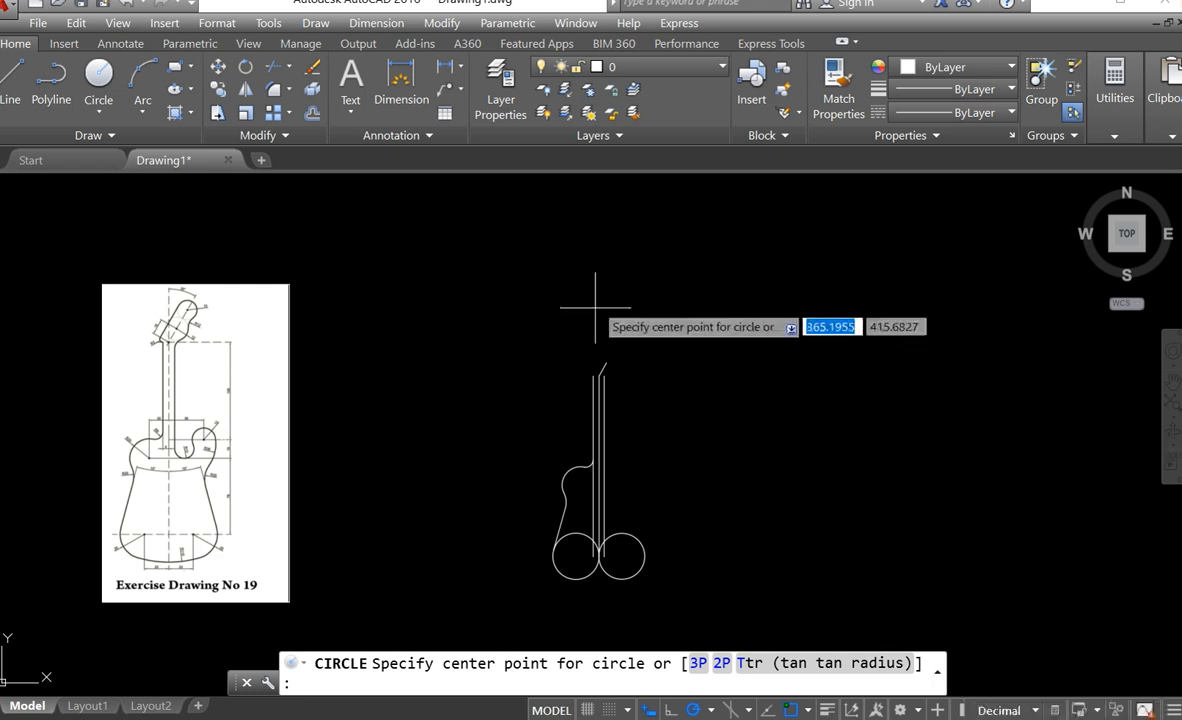
pyautogui.scroll(6, 590, 350)
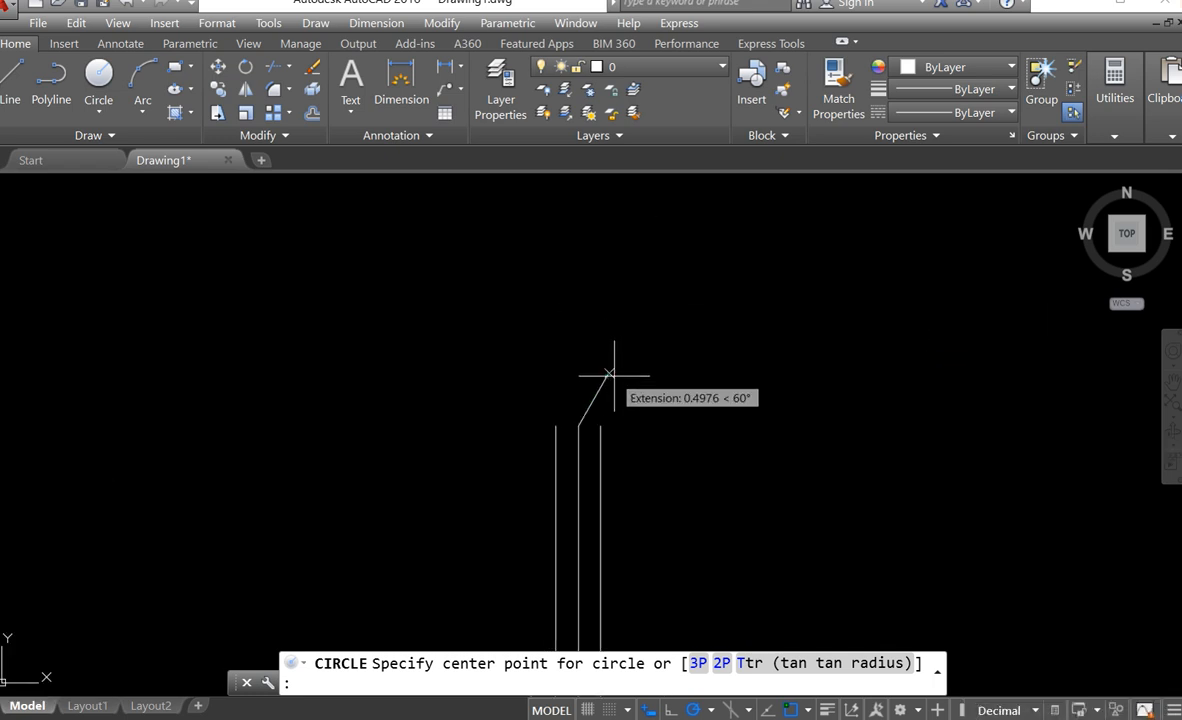
pyautogui.click(607, 374)
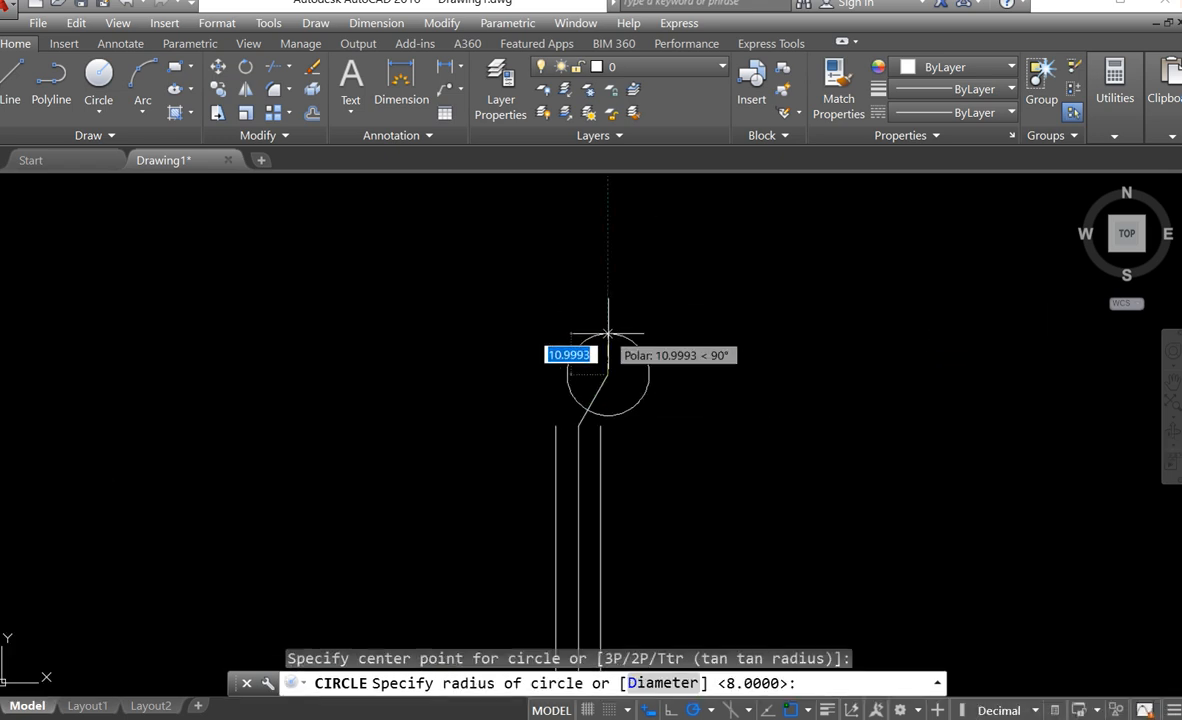
pyautogui.write('12')
pyautogui.press('Return')
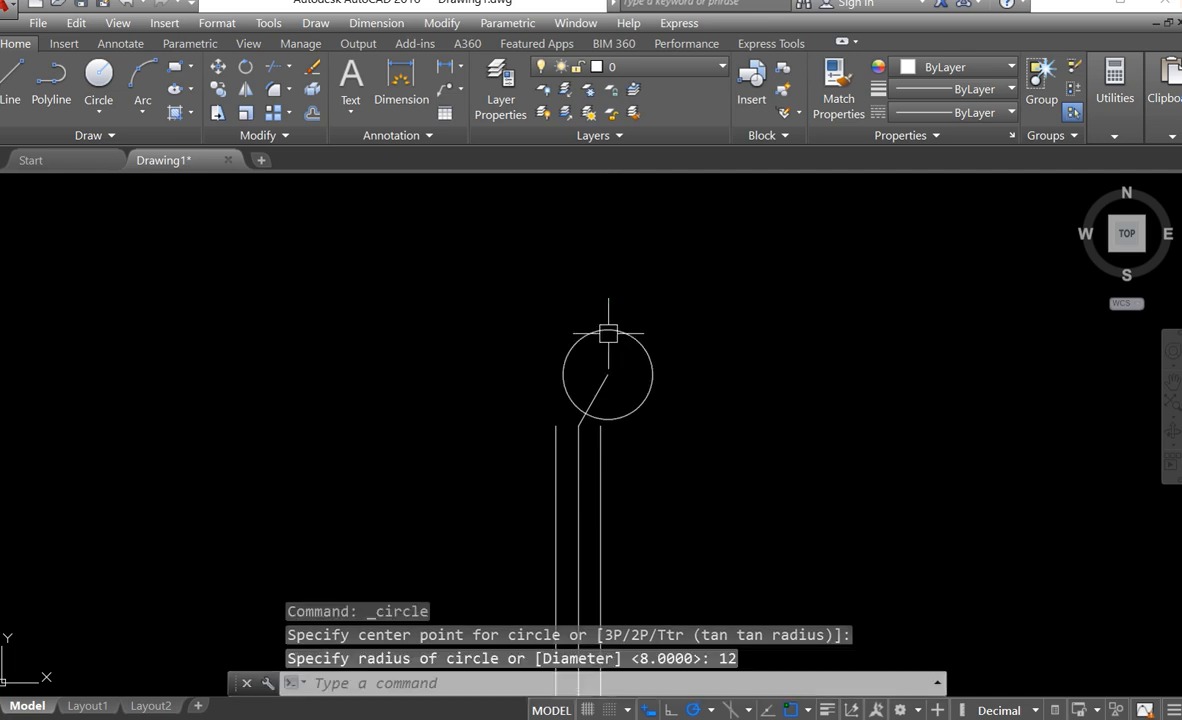
# Examine the headstock's two circles, their radii and their positions along the slanted centre line in the reference drawing
pyautogui.scroll(-5, 675, 377)
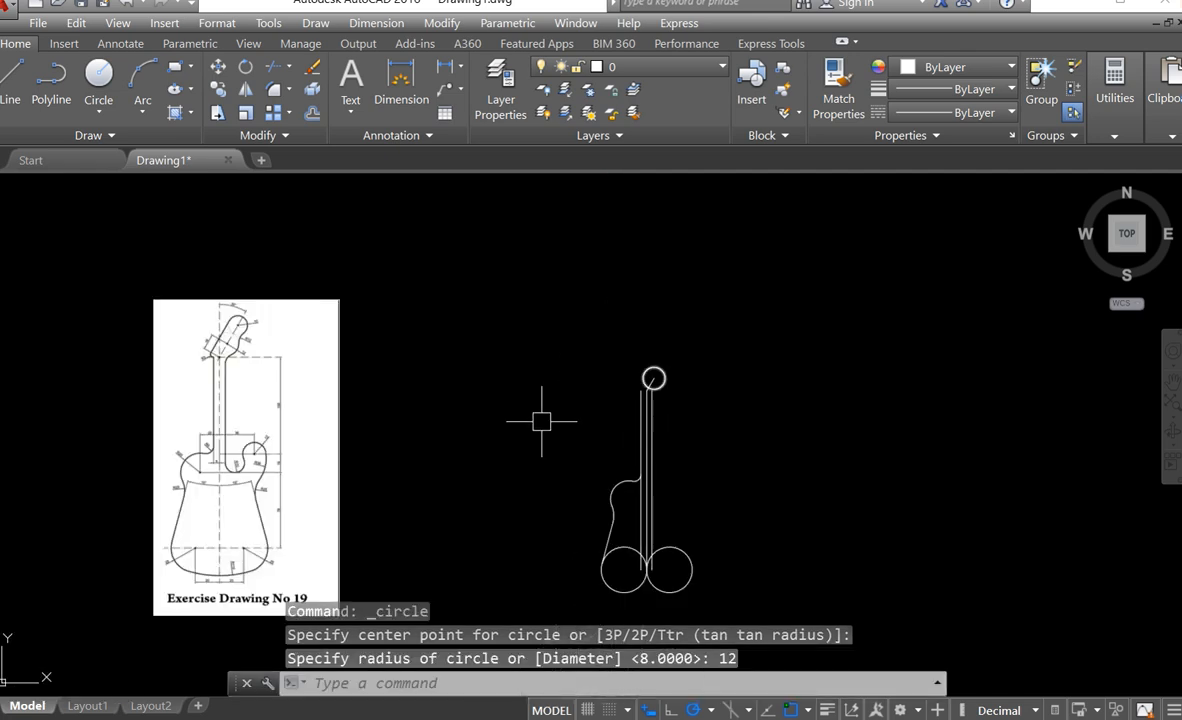
pyautogui.scroll(1, 207, 358)
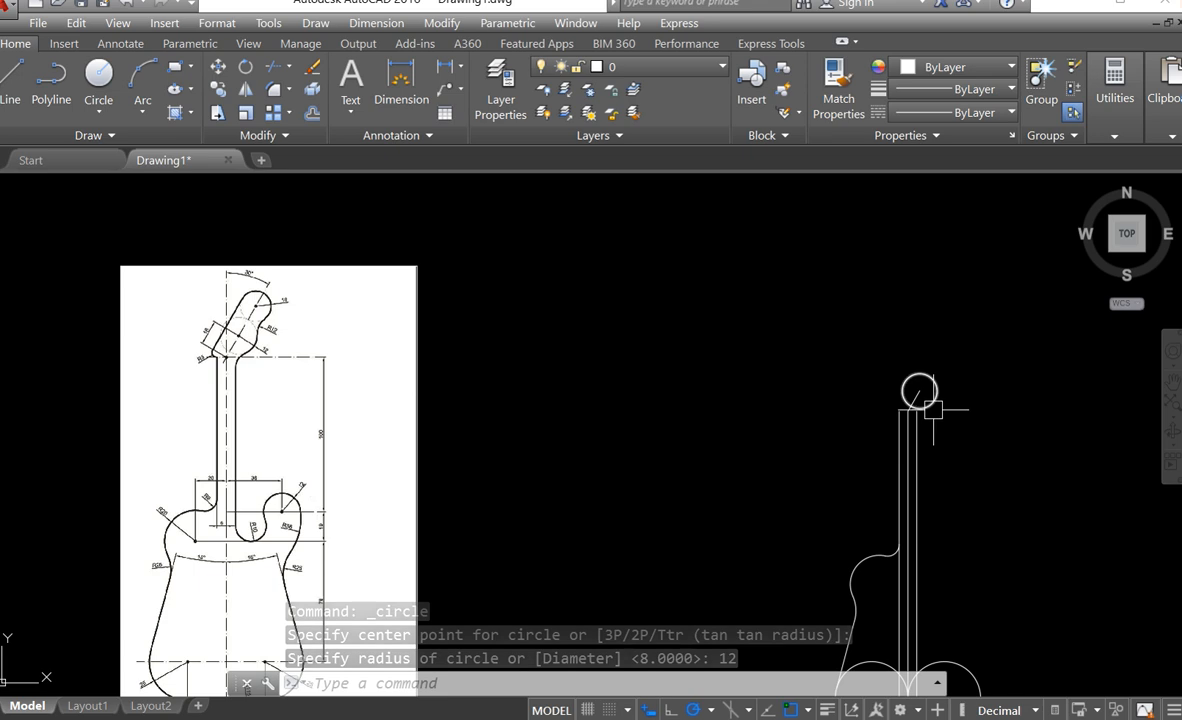
pyautogui.scroll(2, 933, 410)
pyautogui.scroll(-4, 942, 436)
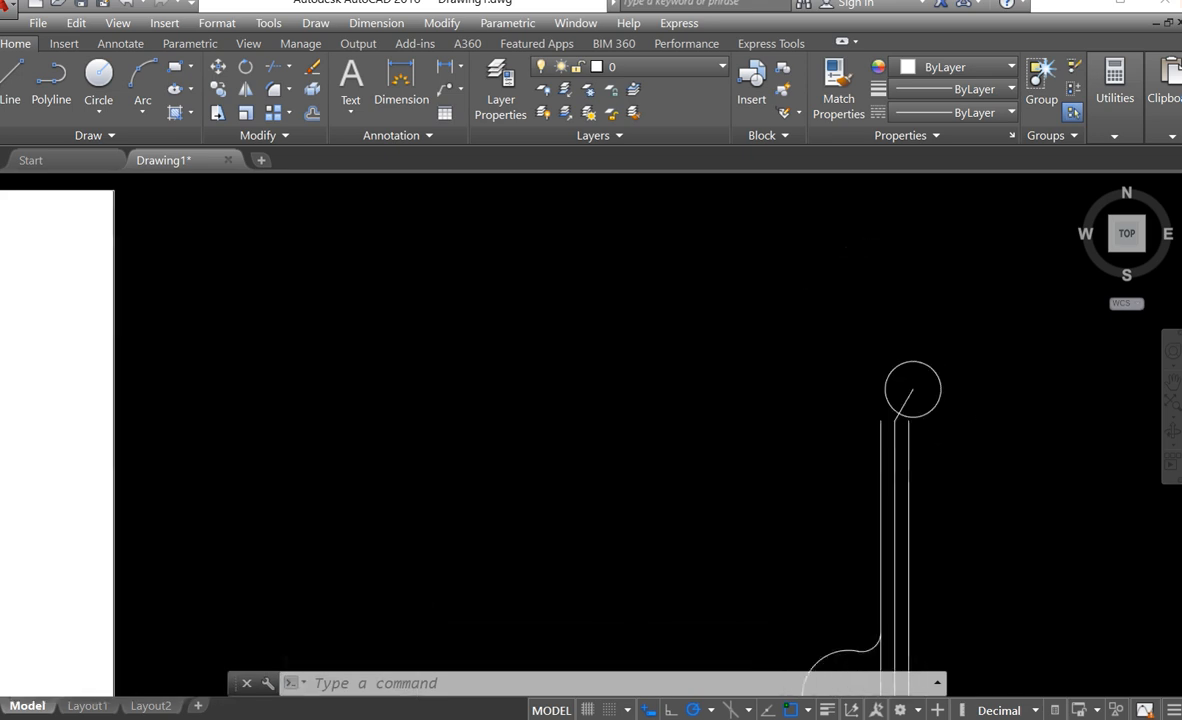
pyautogui.scroll(3, 246, 369)
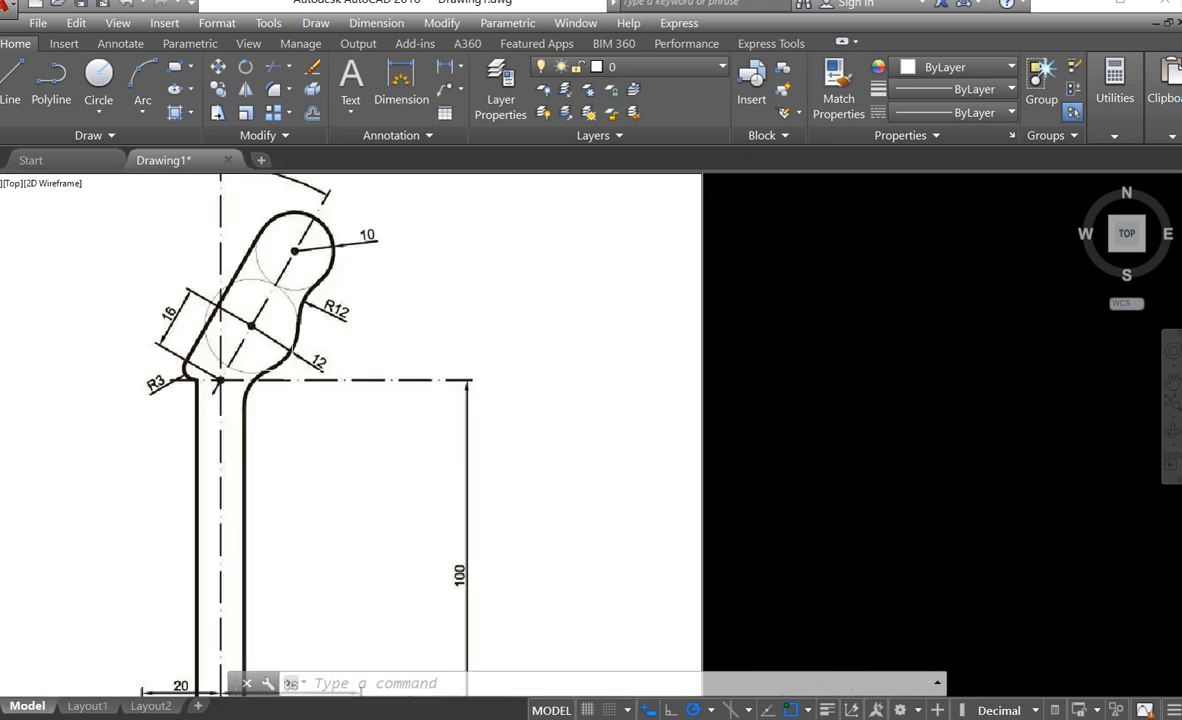
pyautogui.scroll(-2, 649, 414)
pyautogui.scroll(1, 578, 514)
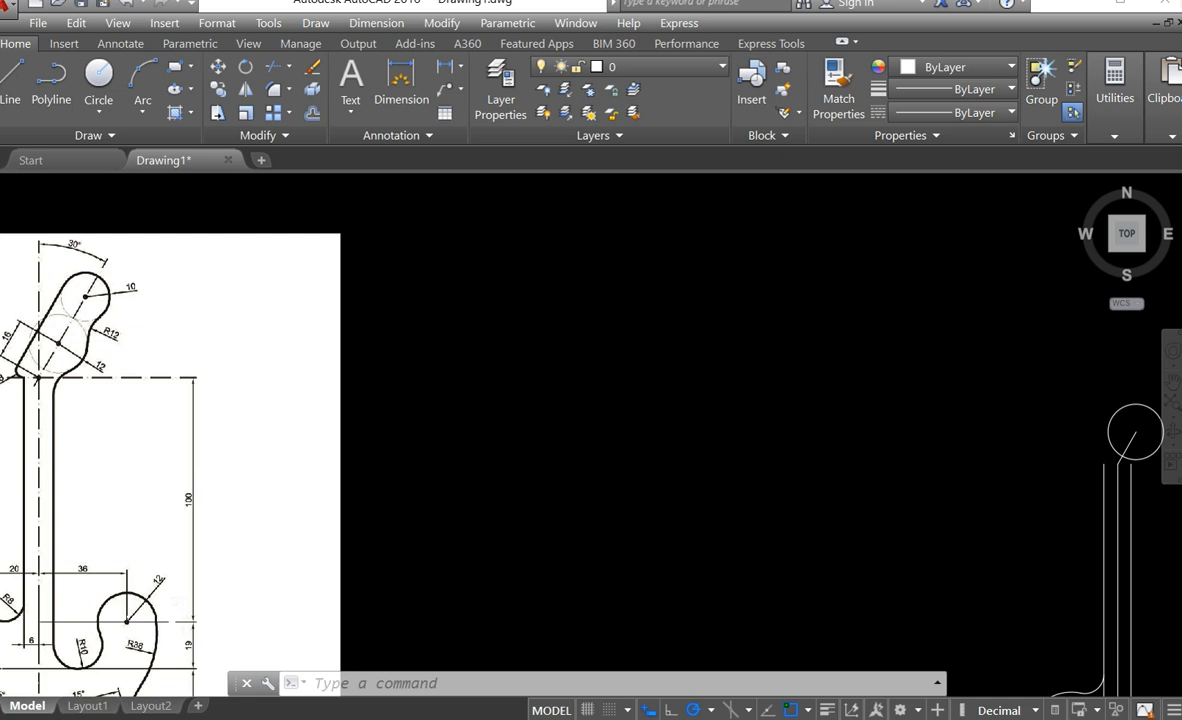
pyautogui.scroll(2, 230, 450)
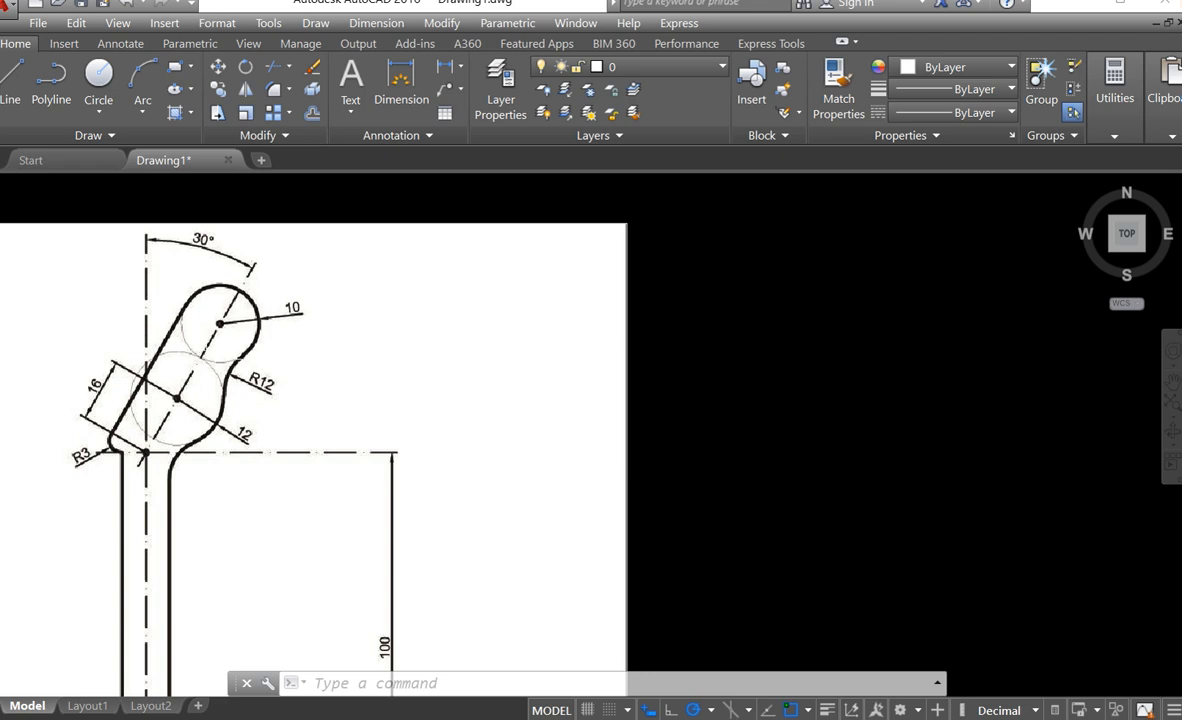
pyautogui.scroll(-3, 330, 350)
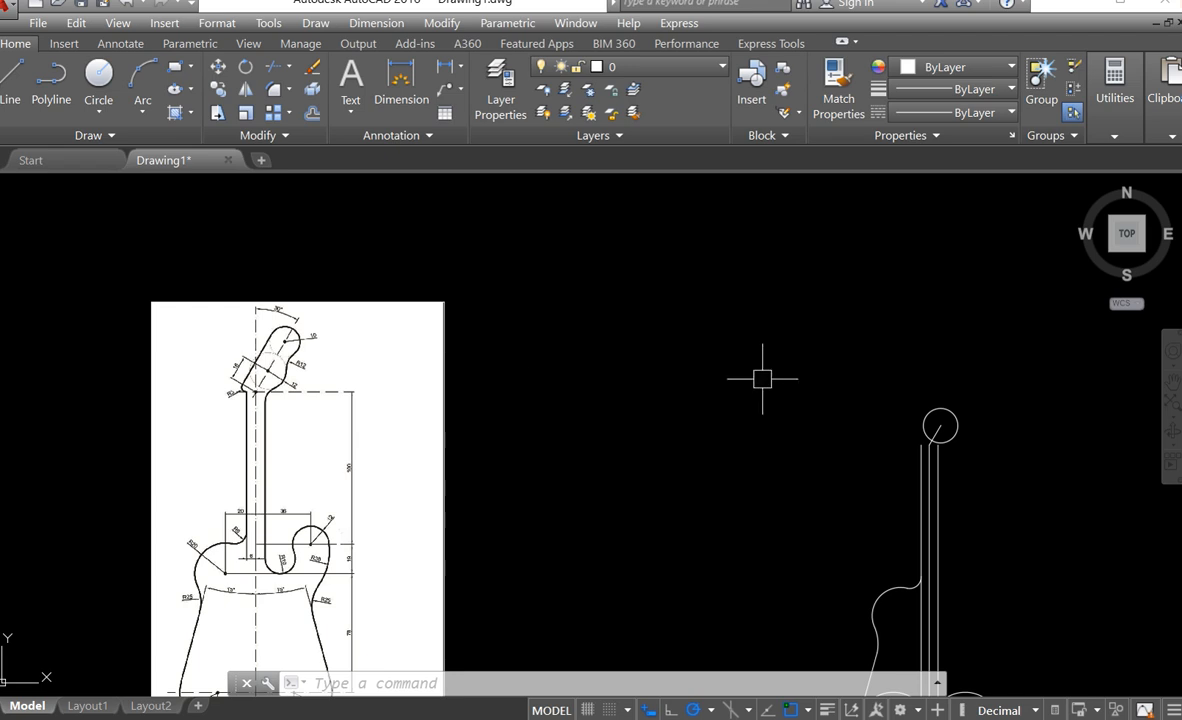
# Stretch the slanted headstock line's upper end along its own 60° direction to well beyond the radius 12 circle, using polar tracking
pyautogui.moveTo(762, 378); pyautogui.dragTo(563, 382, button='middle')
pyautogui.scroll(4, 797, 448)
pyautogui.scroll(2, 609, 377)
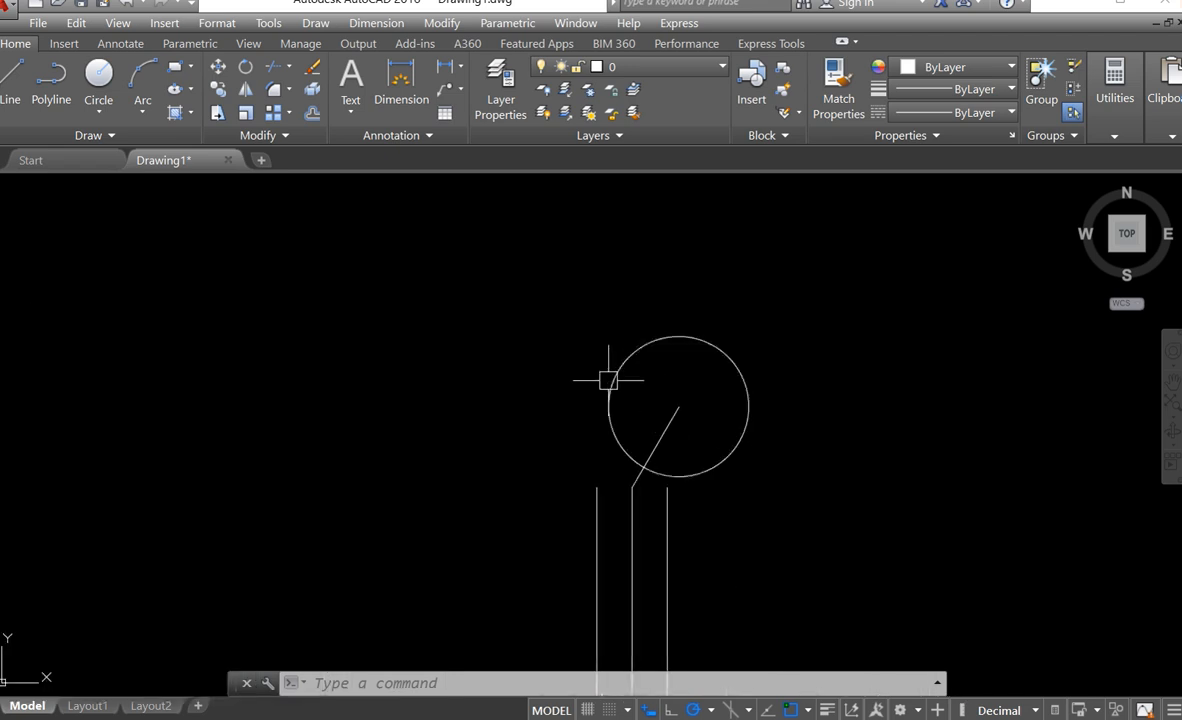
pyautogui.click(678, 408)
pyautogui.click(680, 405)
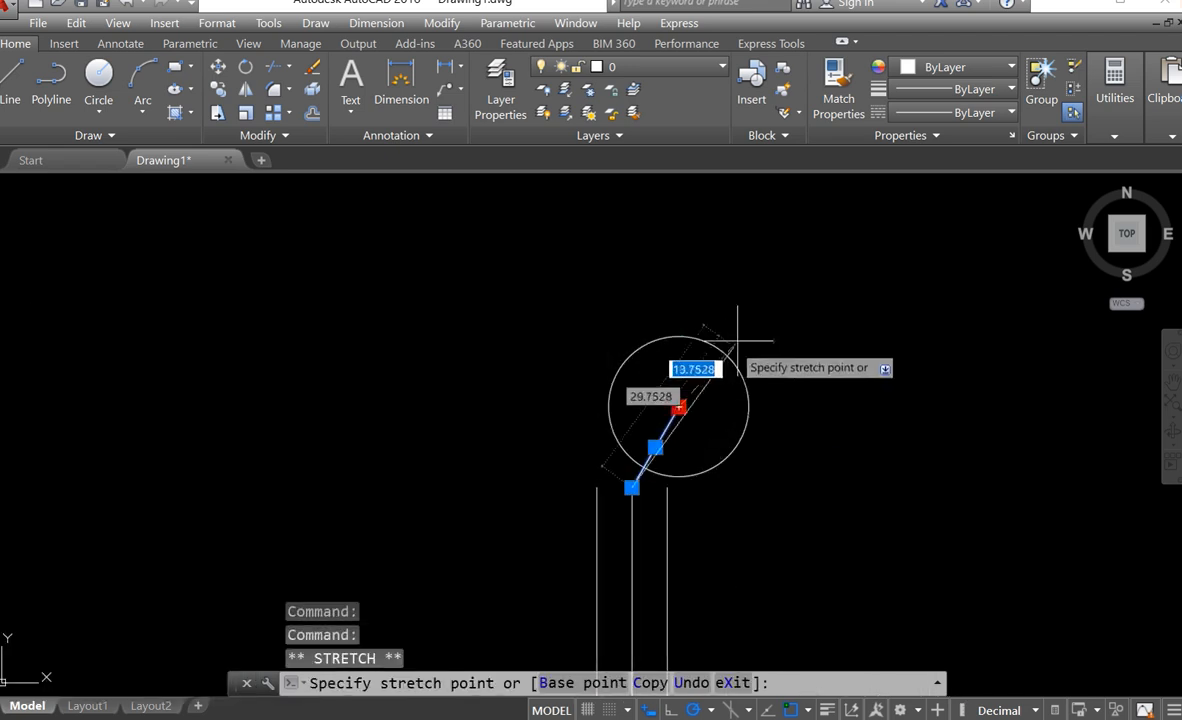
pyautogui.click(670, 709)
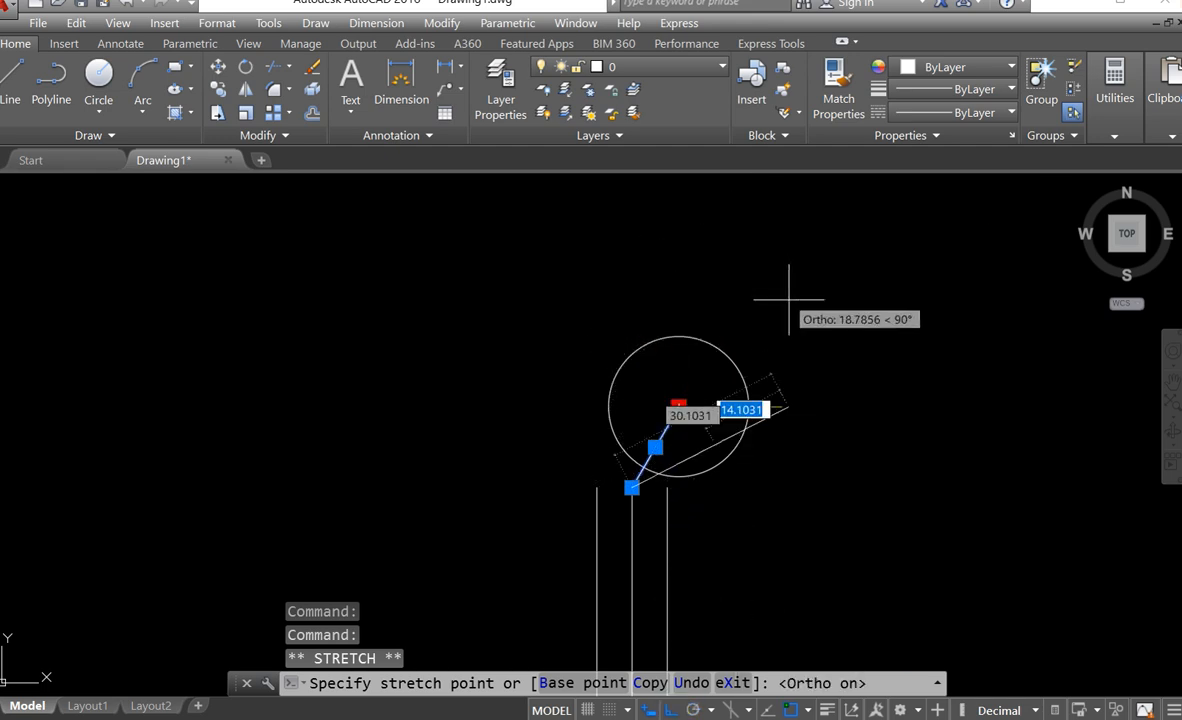
pyautogui.click(690, 710)
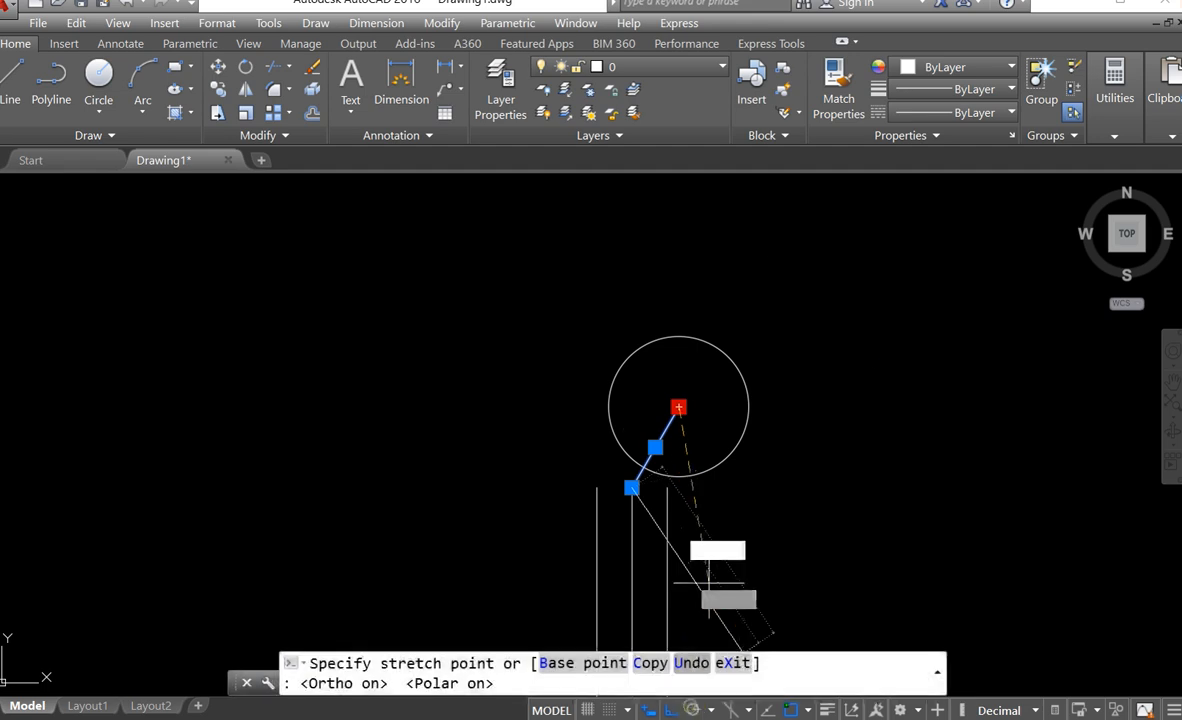
pyautogui.click(758, 268)
pyautogui.click(759, 269)
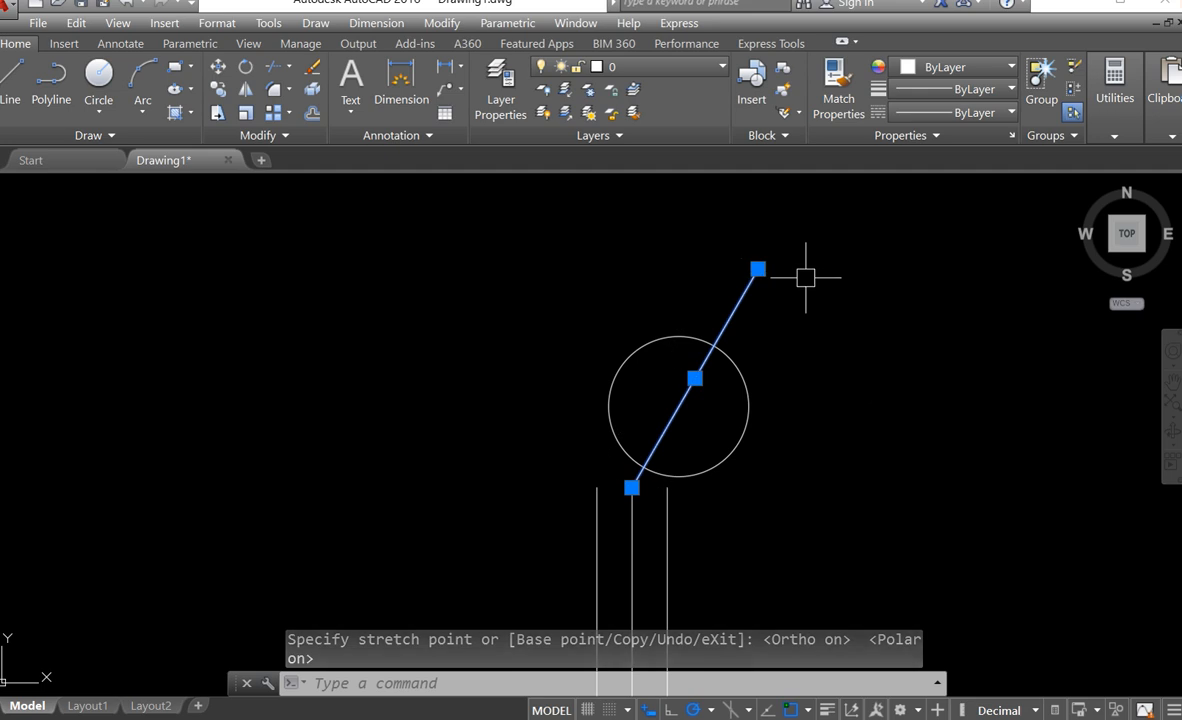
pyautogui.press('Escape')
pyautogui.scroll(-5, 375, 314)
pyautogui.scroll(-1, 295, 327)
pyautogui.moveTo(295, 327); pyautogui.dragTo(448, 373, button='middle')
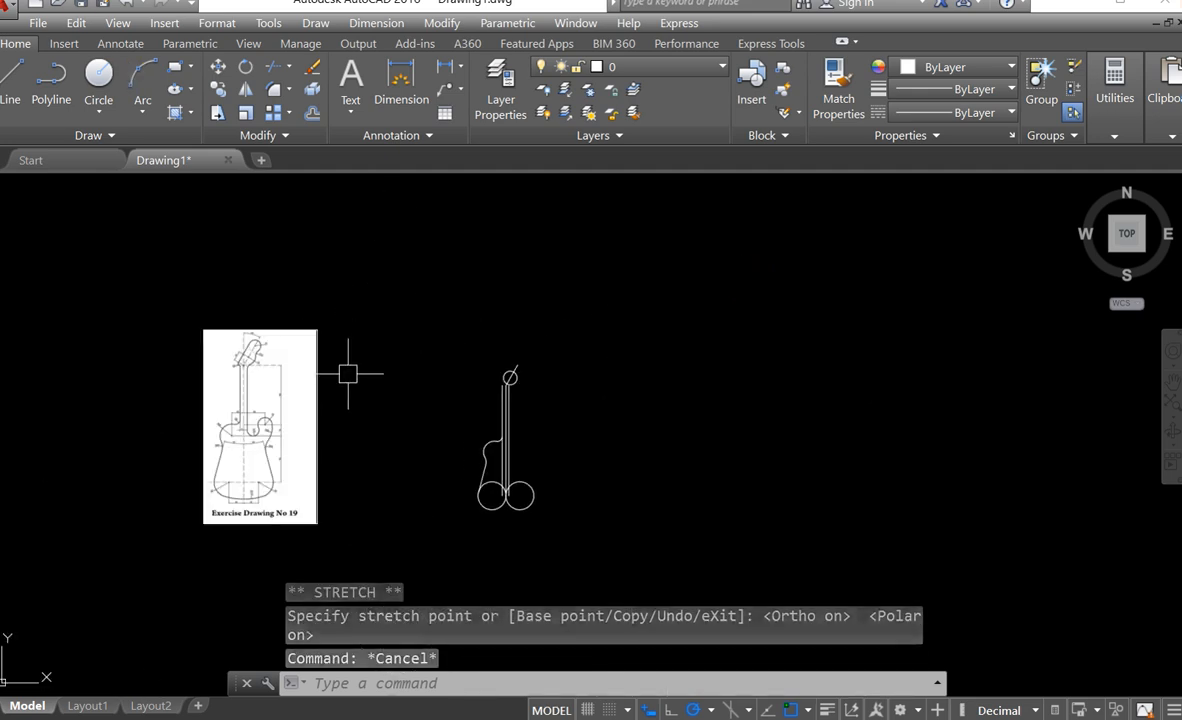
pyautogui.scroll(4, 282, 367)
pyautogui.scroll(-4, 280, 365)
pyautogui.moveTo(725, 382); pyautogui.dragTo(328, 359, button='middle')
pyautogui.click(110, 108)
pyautogui.click(132, 145)
pyautogui.scroll(4, 468, 365)
pyautogui.click(110, 116)
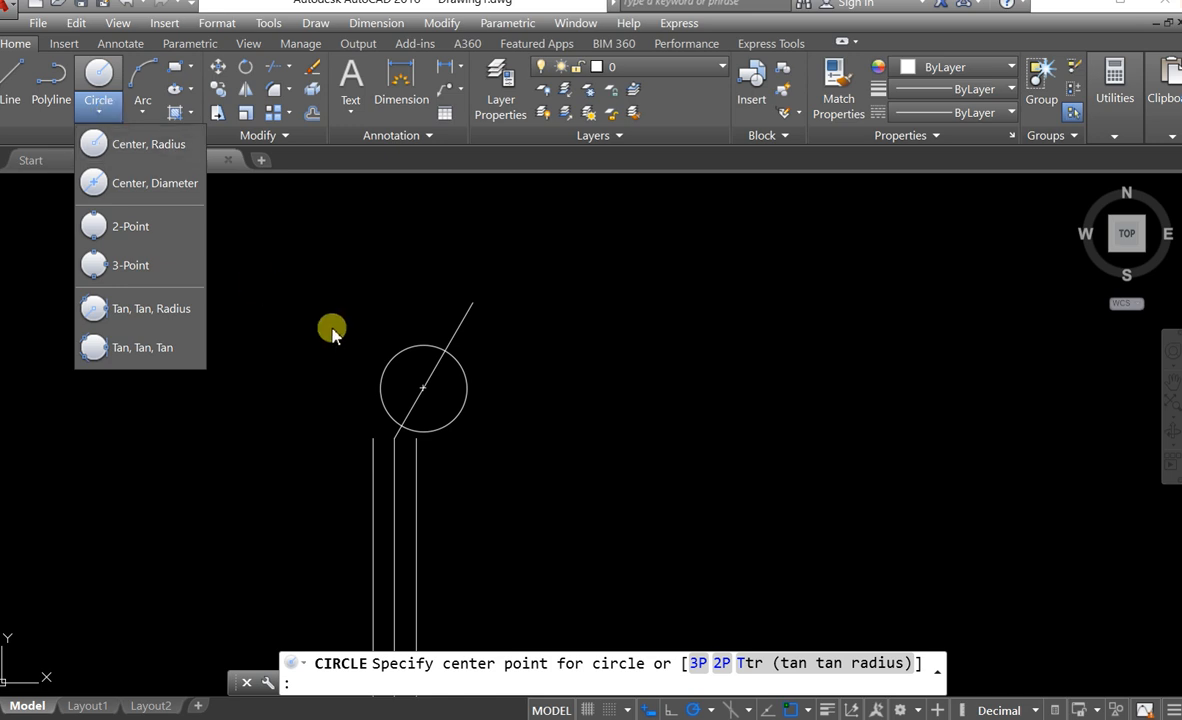
pyautogui.click(357, 287)
# Draw a two-point circle of diameter 20 at 60° from the slanted line's upper intersection with the radius 12 circle
pyautogui.scroll(-5, 350, 280)
pyautogui.moveTo(343, 277); pyautogui.dragTo(500, 374, button='middle')
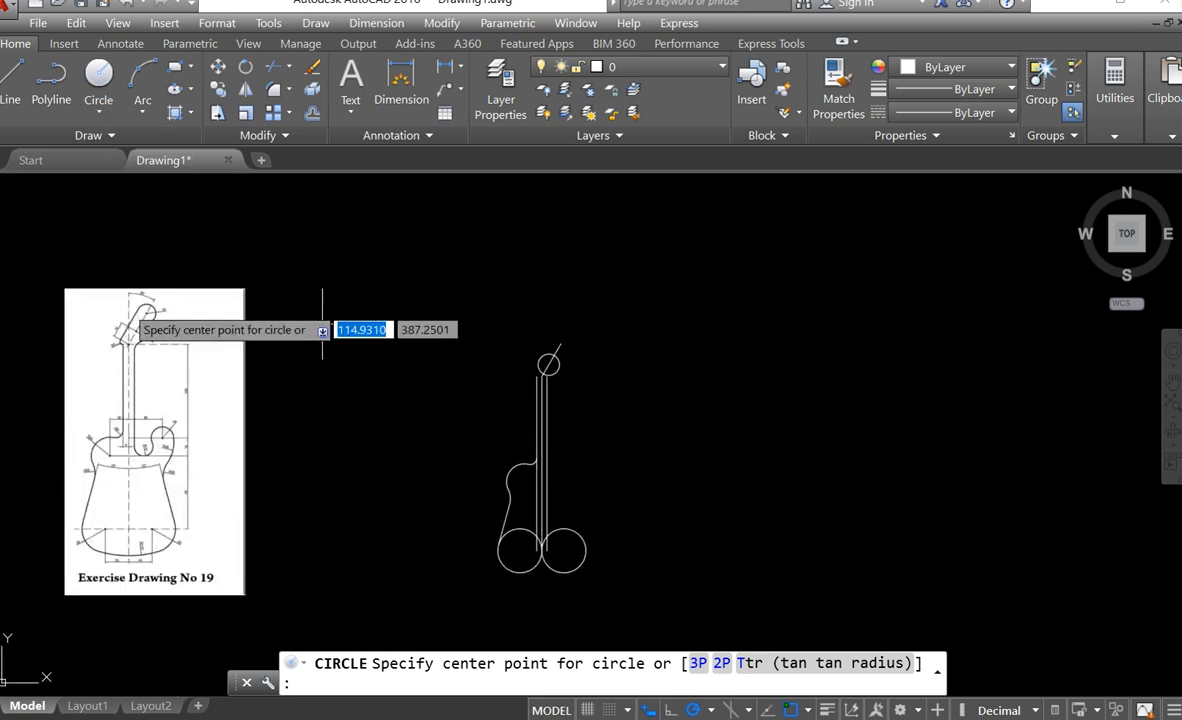
pyautogui.scroll(4, 300, 365)
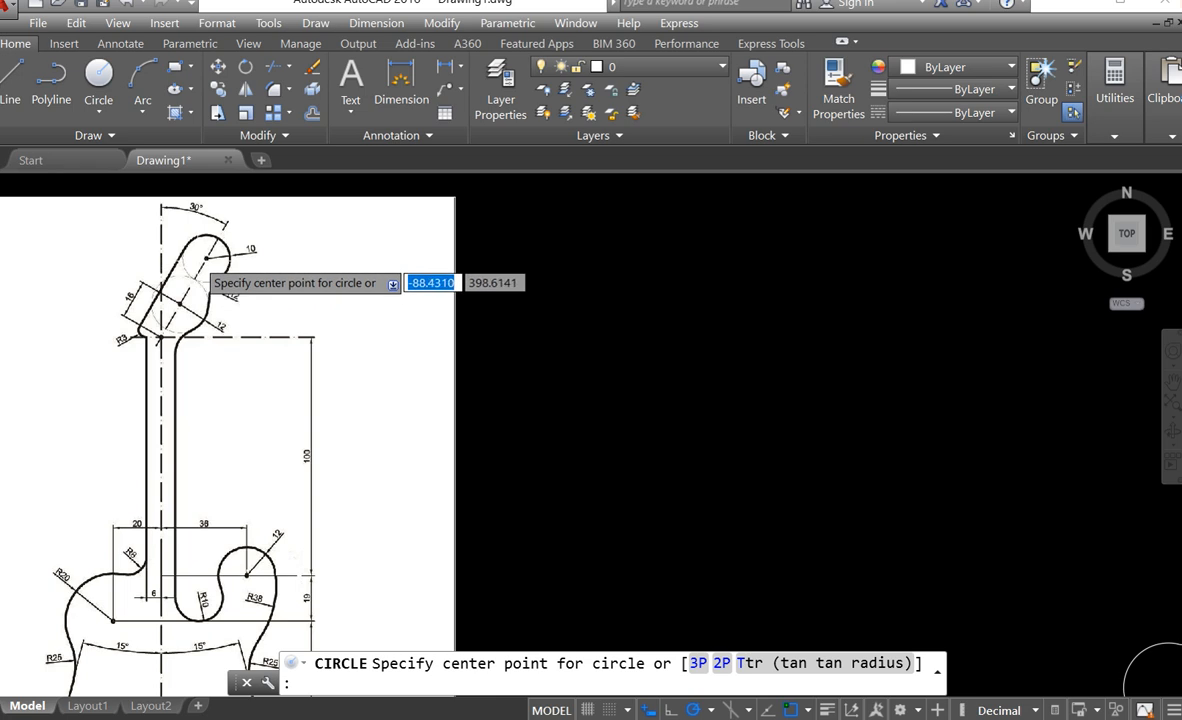
pyautogui.scroll(2, 198, 262)
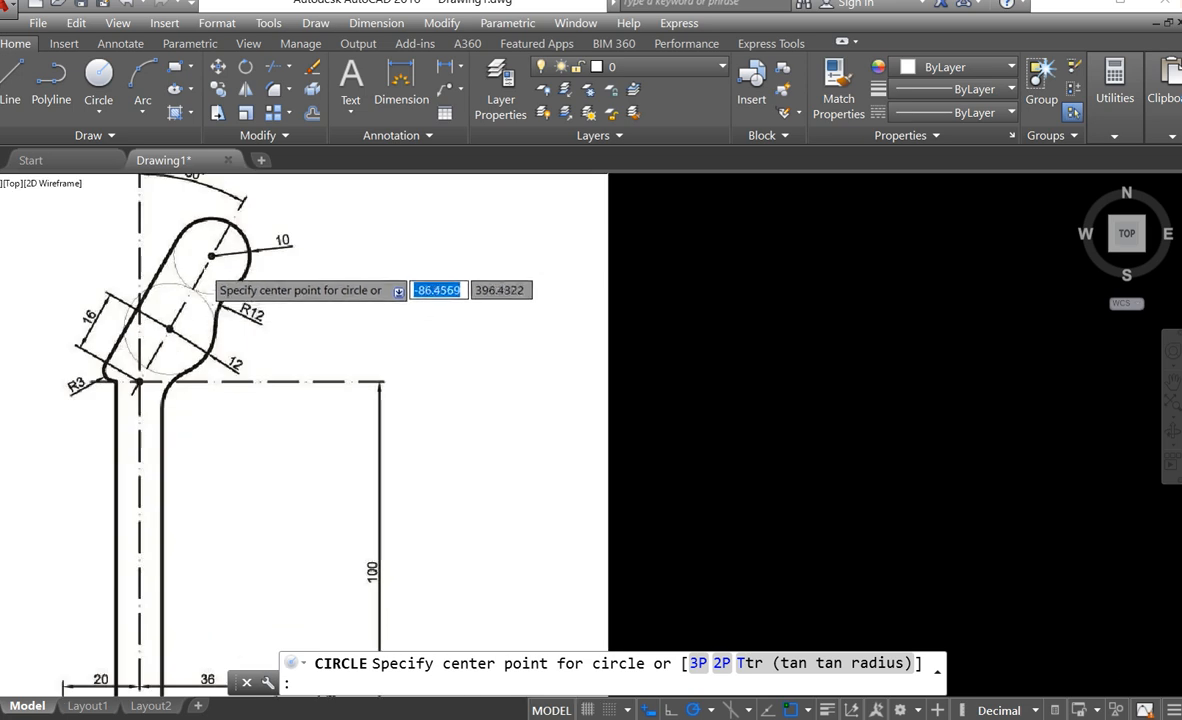
pyautogui.scroll(3, 201, 268)
pyautogui.scroll(-8, 198, 312)
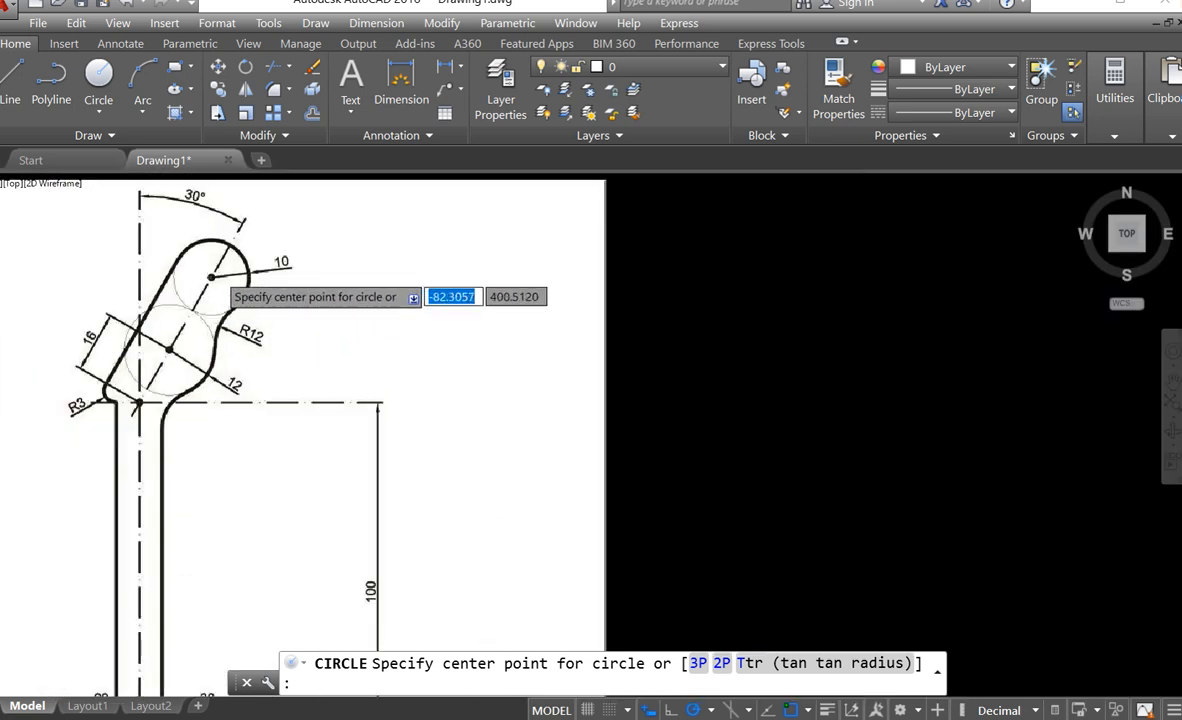
pyautogui.scroll(3, 678, 383)
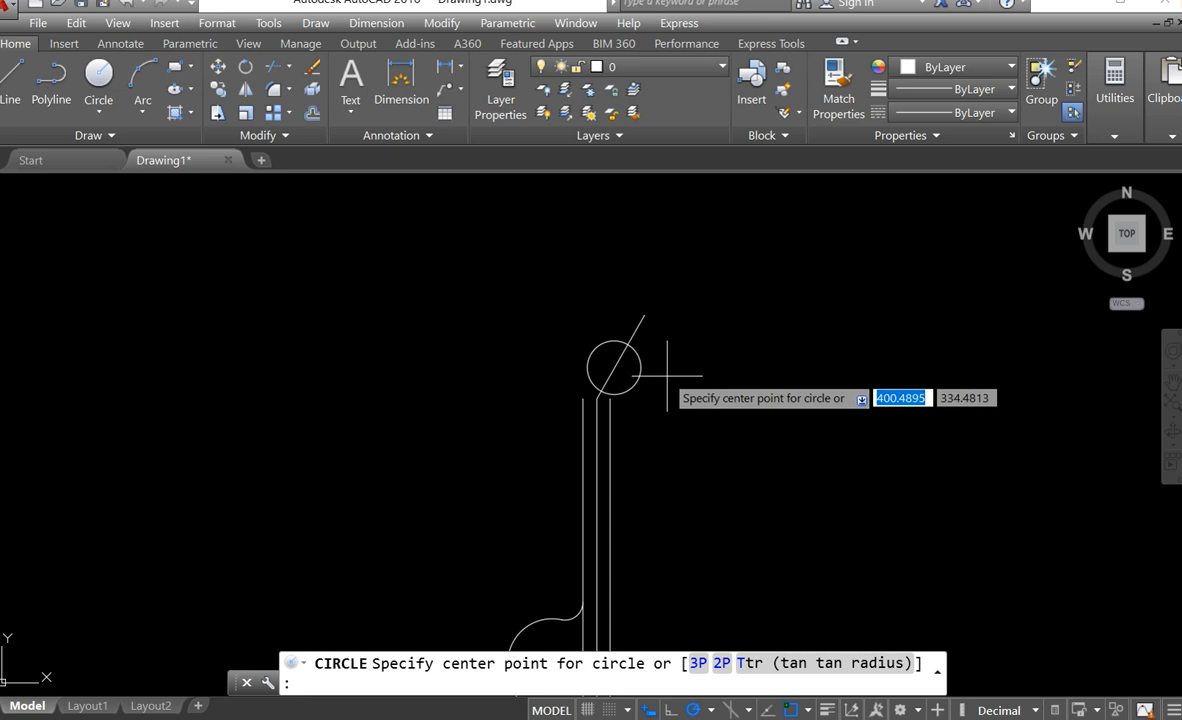
pyautogui.click(104, 115)
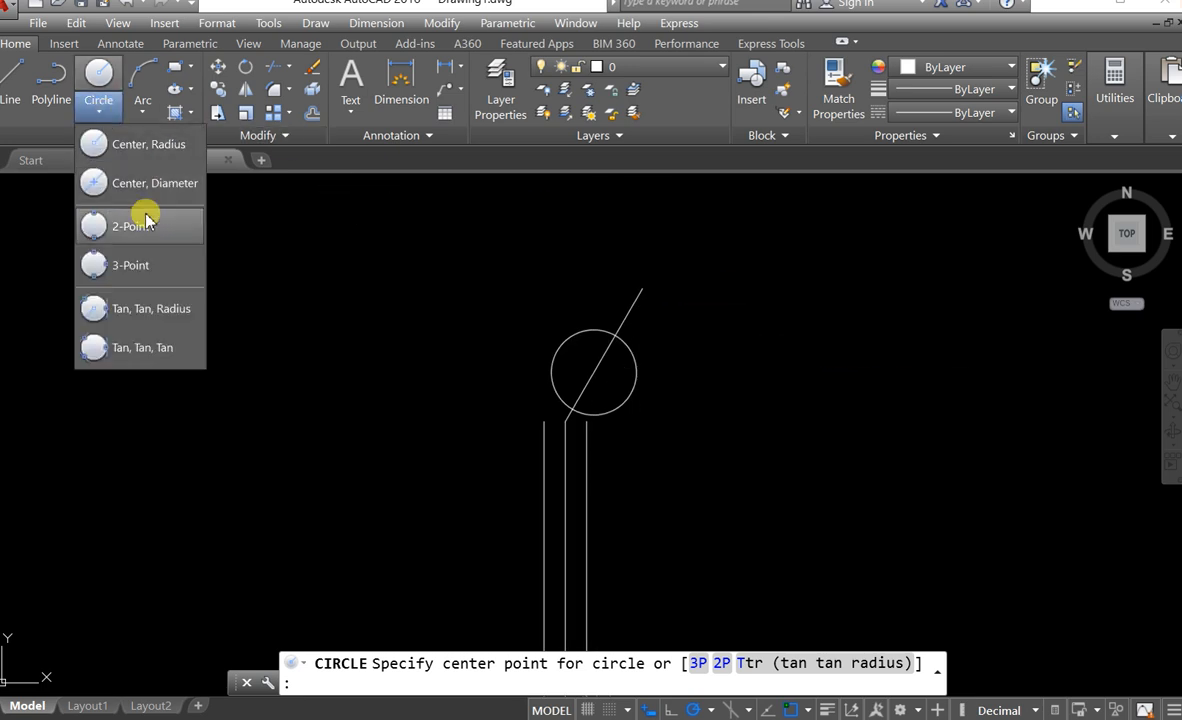
pyautogui.click(125, 225)
pyautogui.scroll(2, 651, 323)
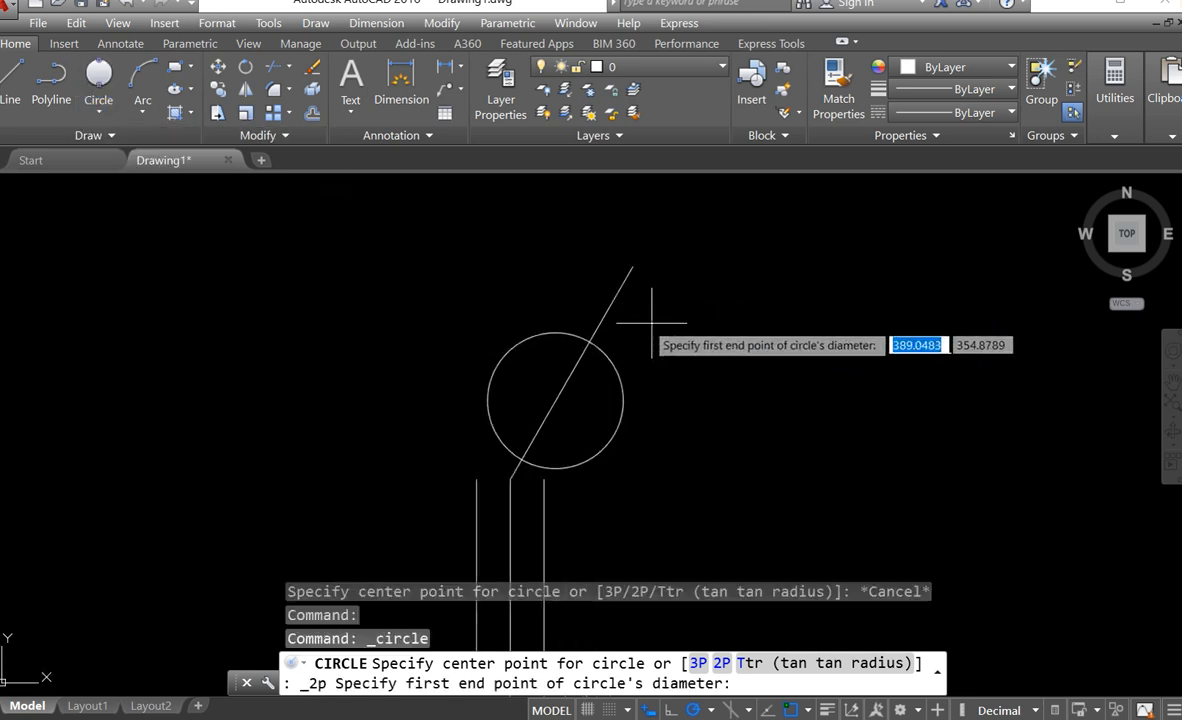
pyautogui.click(596, 338)
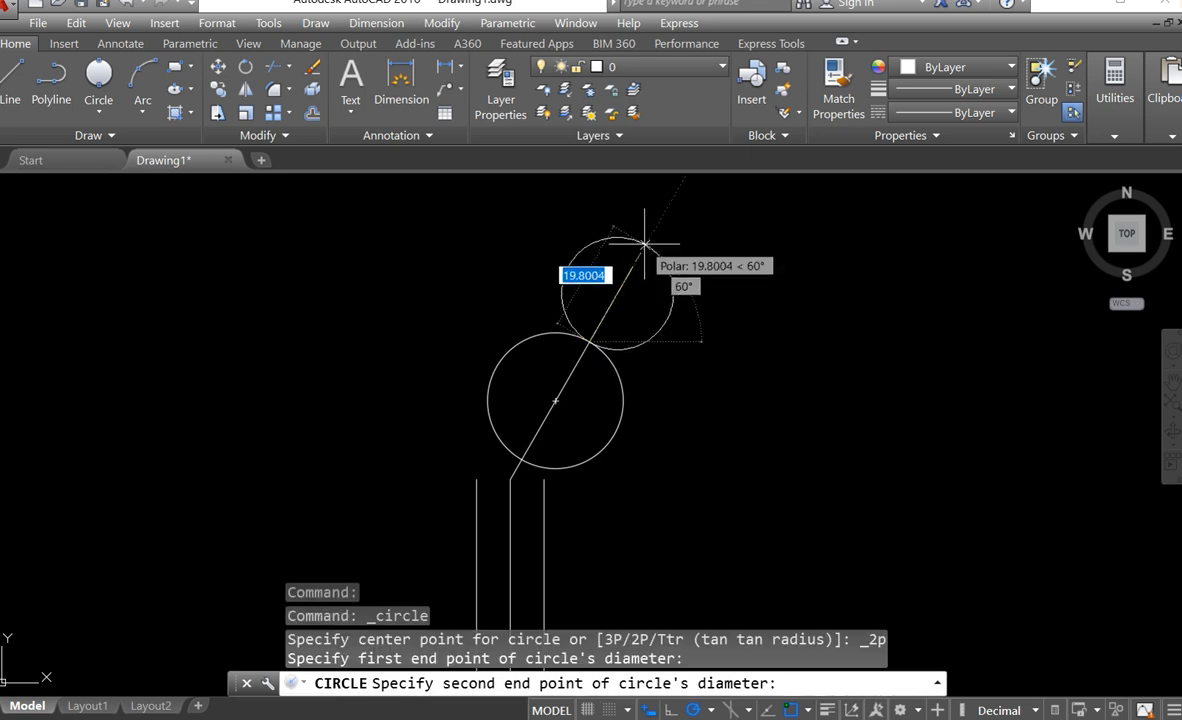
pyautogui.write('20')
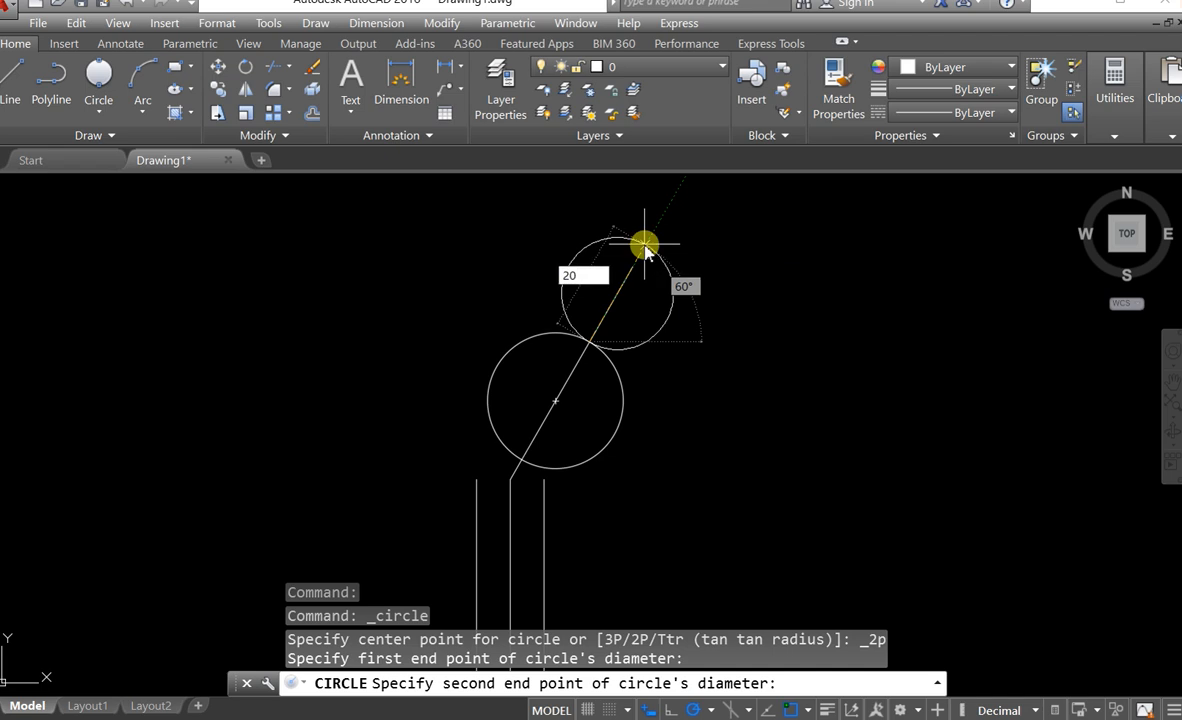
pyautogui.press('Return')
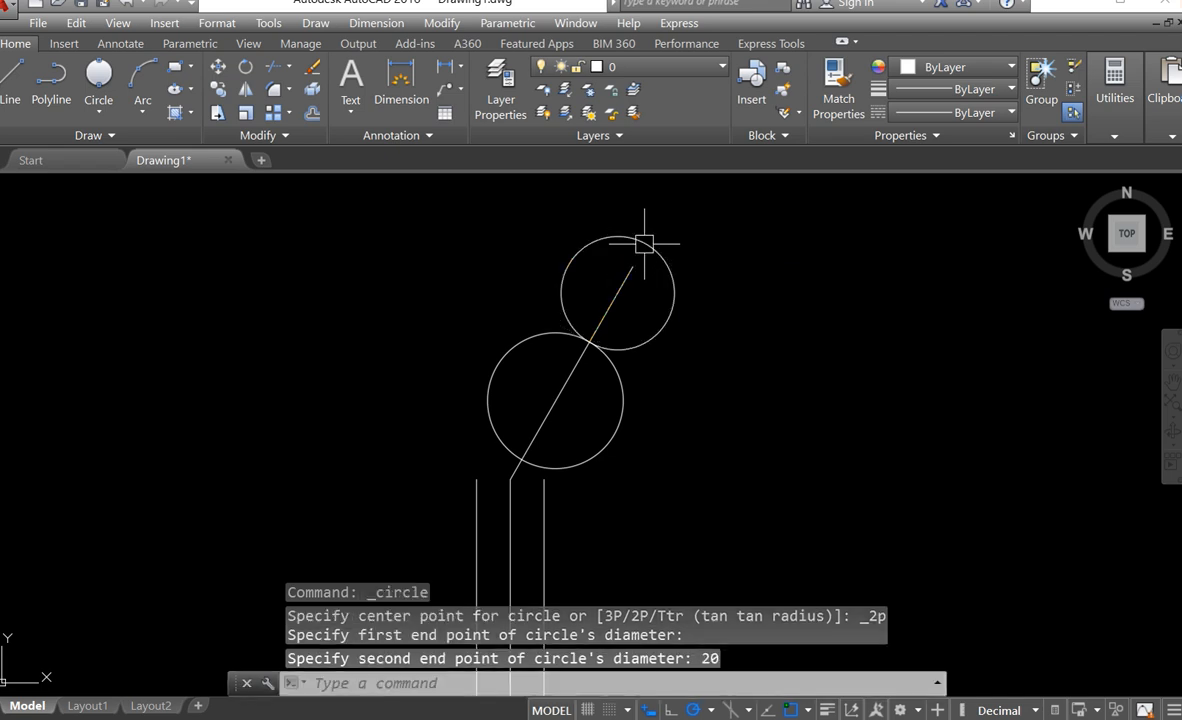
# Draw a radius 12 circle tangent to the right sides of both headstock circles, following the R12 curve in the reference drawing
pyautogui.scroll(-5, 645, 245)
pyautogui.scroll(2, 258, 298)
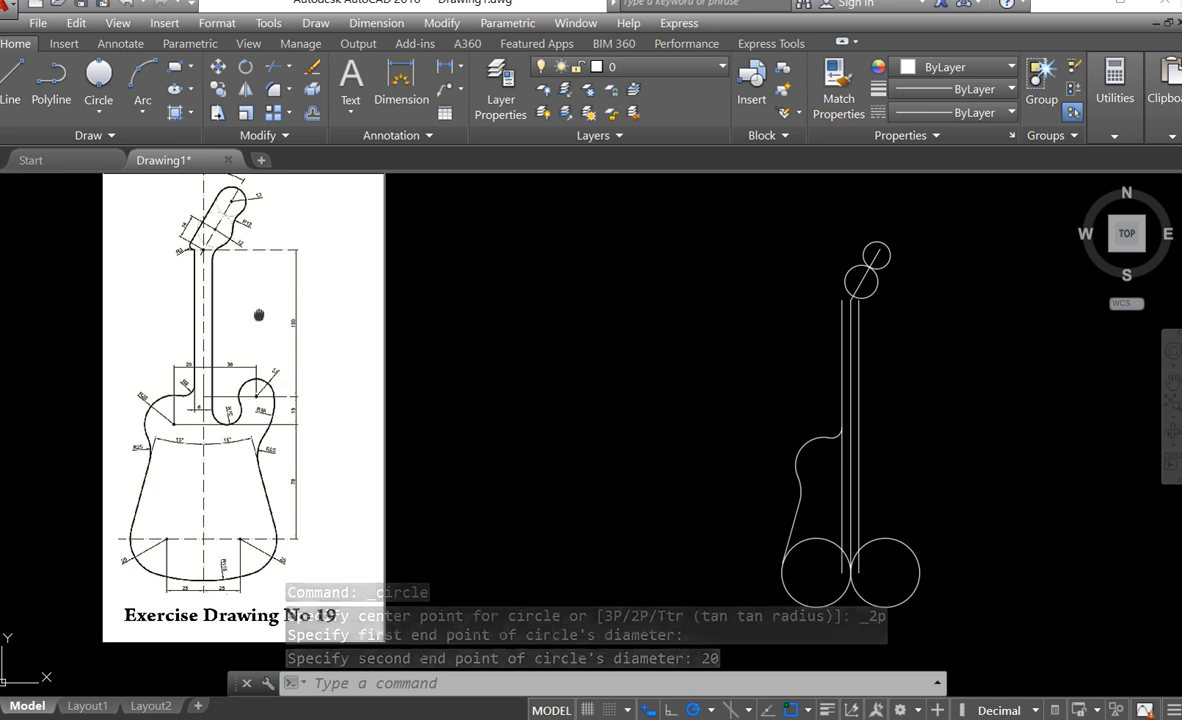
pyautogui.scroll(4, 225, 240)
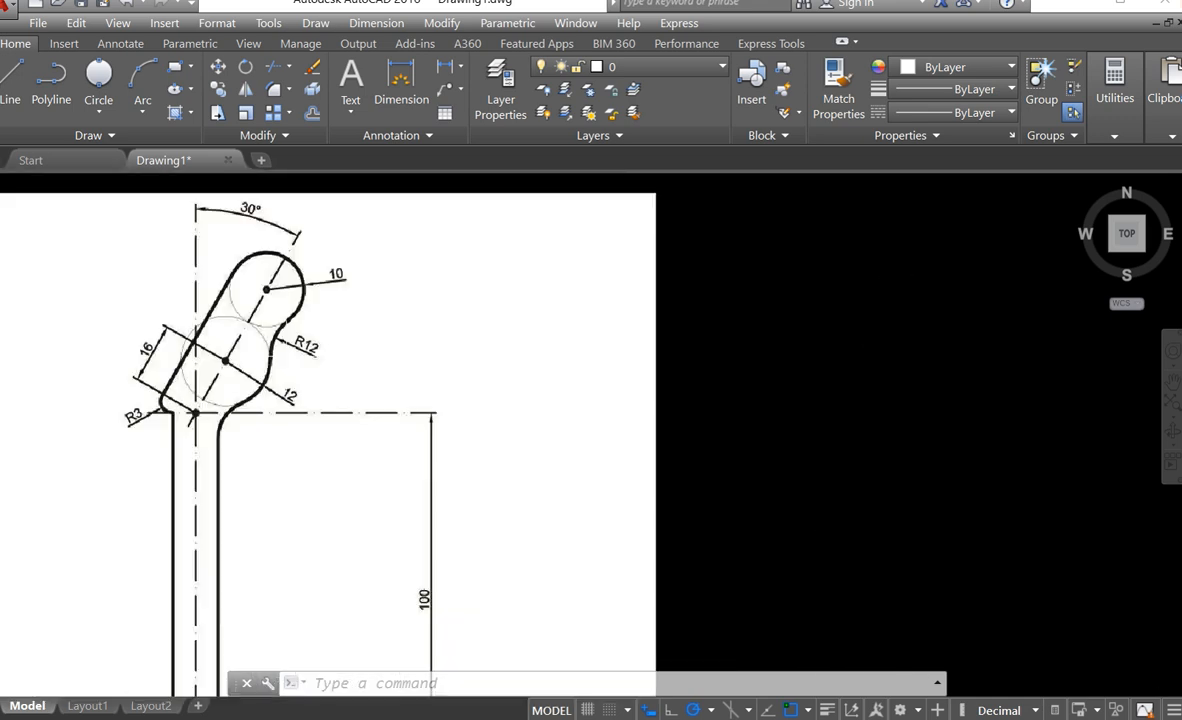
pyautogui.scroll(-3, 262, 368)
pyautogui.moveTo(471, 375); pyautogui.dragTo(350, 402, button='middle')
pyautogui.scroll(3, 464, 397)
pyautogui.moveTo(198, 290); pyautogui.dragTo(376, 326, button='middle')
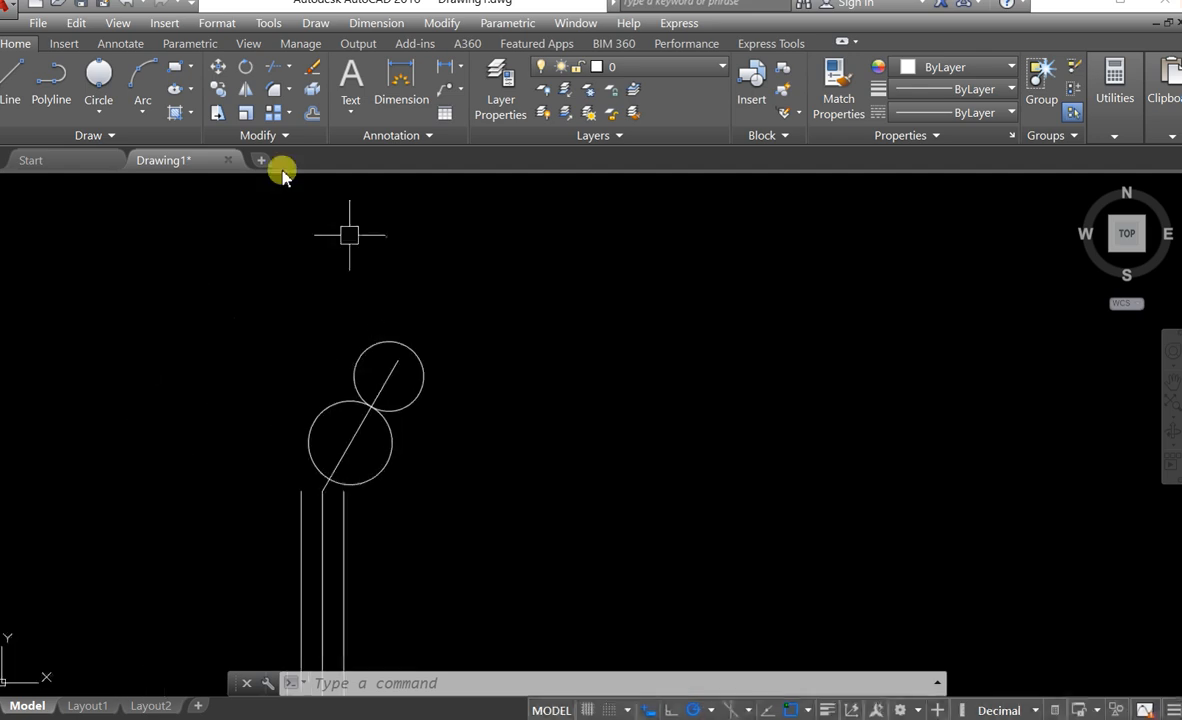
pyautogui.click(97, 107)
pyautogui.click(150, 309)
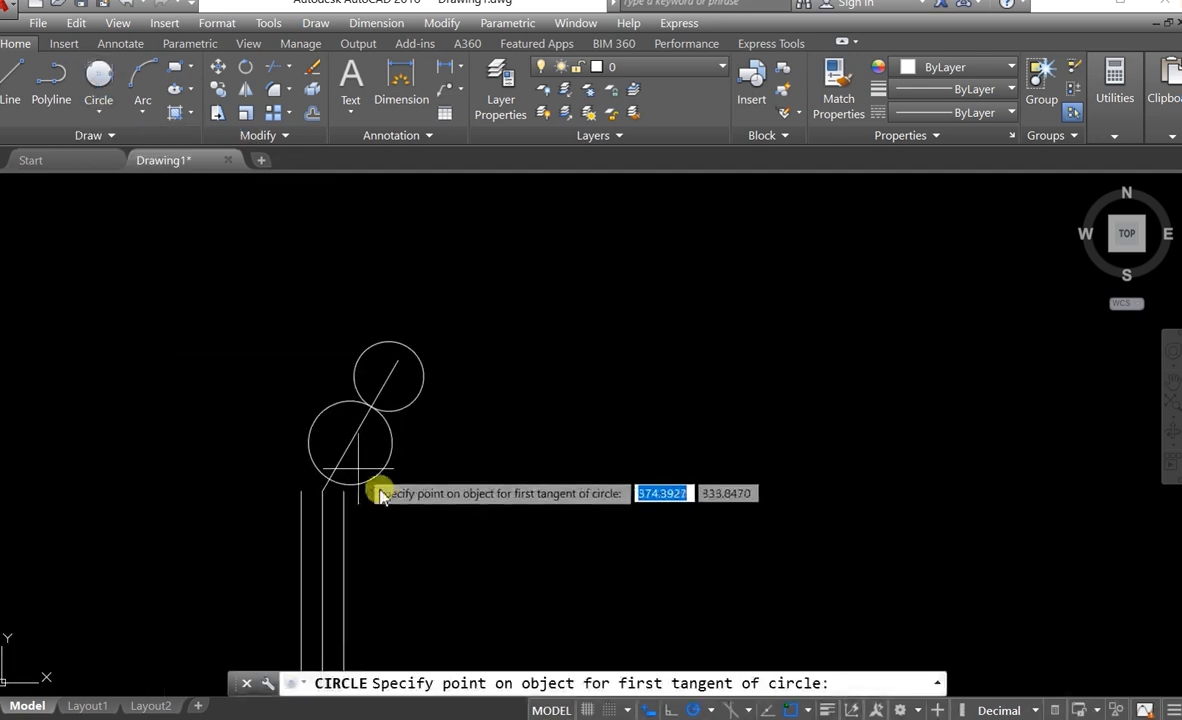
pyautogui.click(390, 438)
pyautogui.click(418, 400)
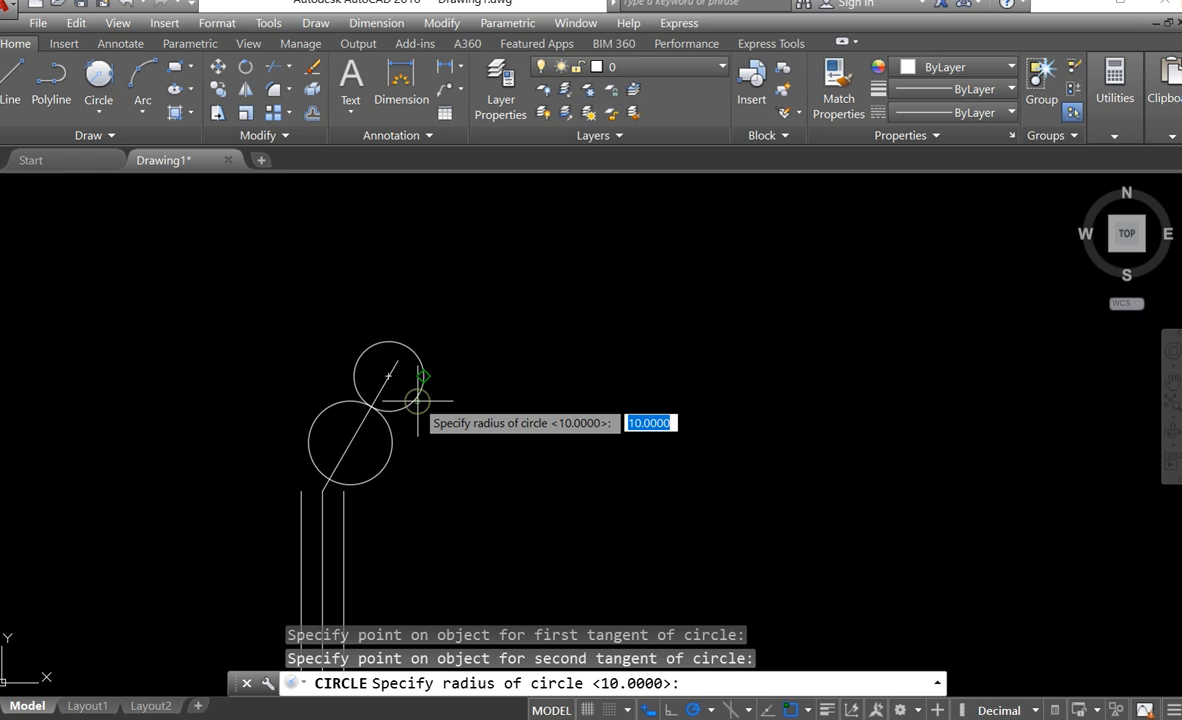
pyautogui.write('12')
pyautogui.press('Return')
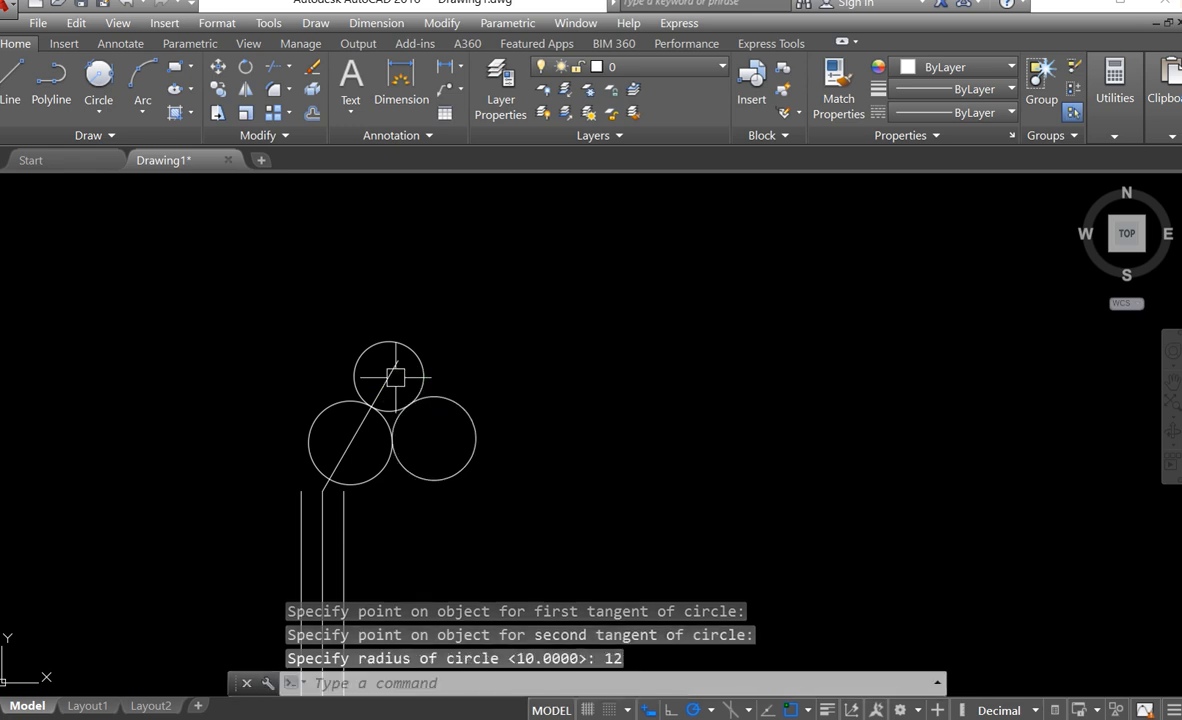
# Examine the reference drawing's headstock, especially the curve joining its lower circle to the neck's right edge
pyautogui.scroll(-4, 442, 435)
pyautogui.moveTo(348, 446); pyautogui.dragTo(983, 373, button='middle')
pyautogui.scroll(-1, 891, 383)
pyautogui.scroll(2, 609, 372)
pyautogui.scroll(1, 545, 357)
pyautogui.moveTo(546, 342); pyautogui.dragTo(571, 451, button='middle')
pyautogui.moveTo(730, 712); pyautogui.dragTo(590, 690, button='middle')
pyautogui.scroll(2, 461, 301)
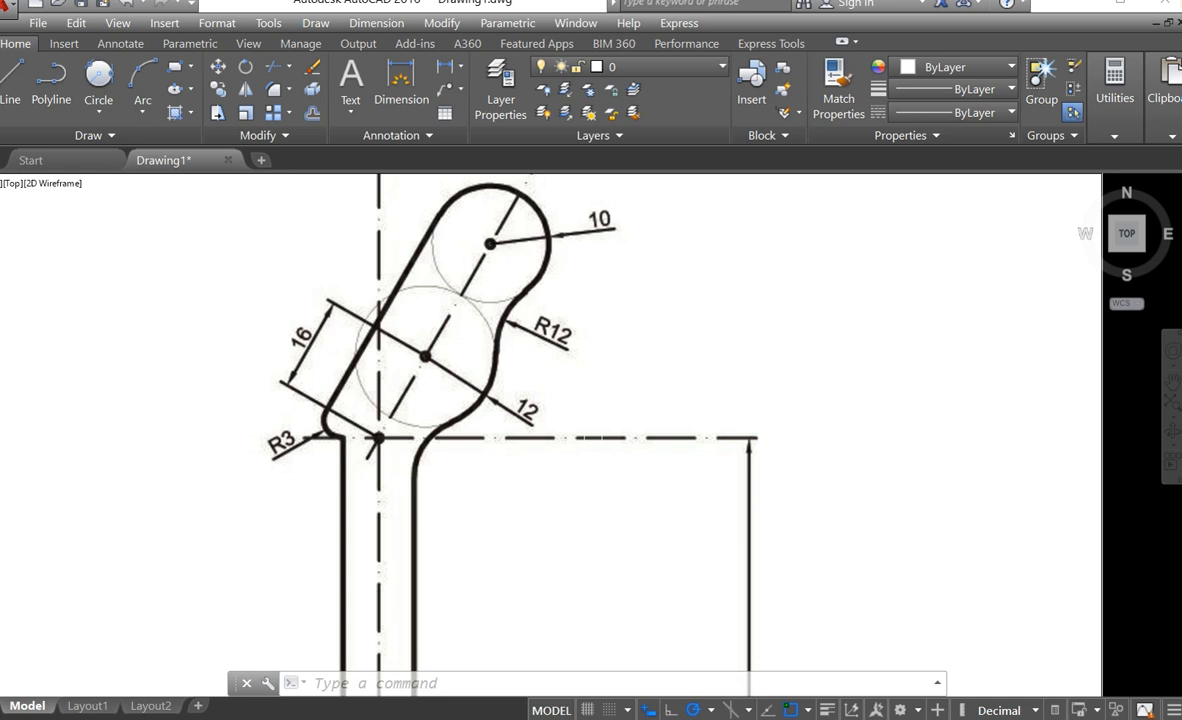
pyautogui.scroll(-2, 590, 437)
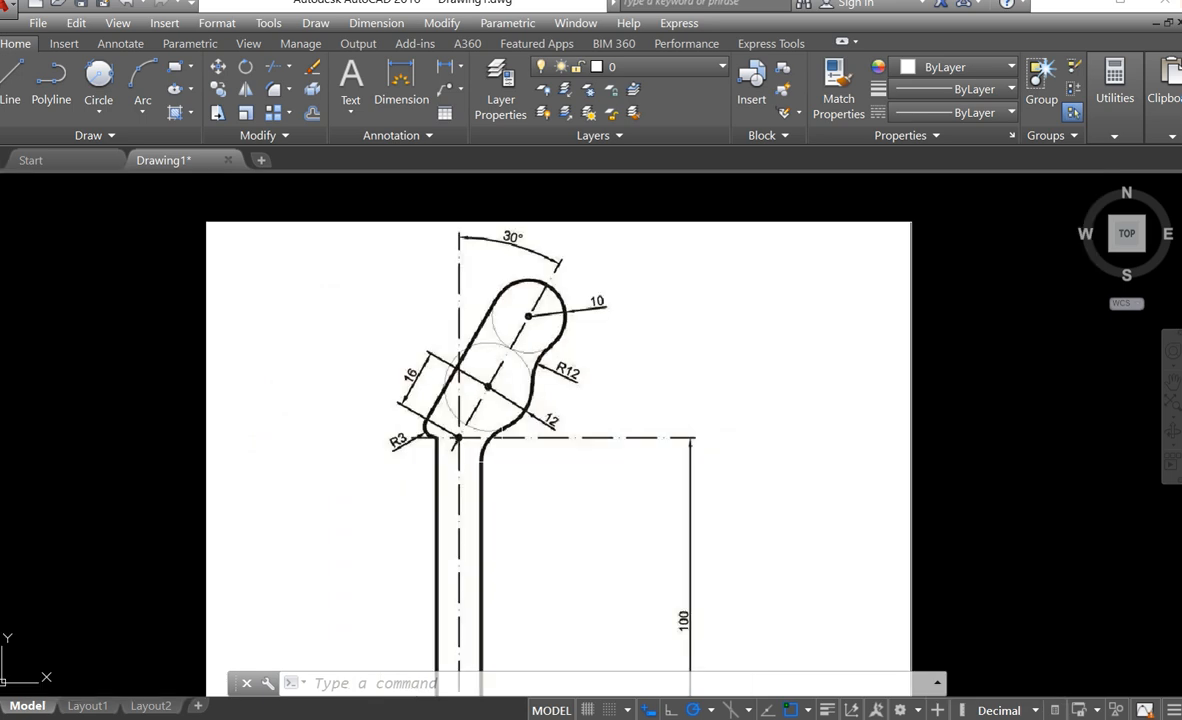
pyautogui.scroll(-4, 685, 401)
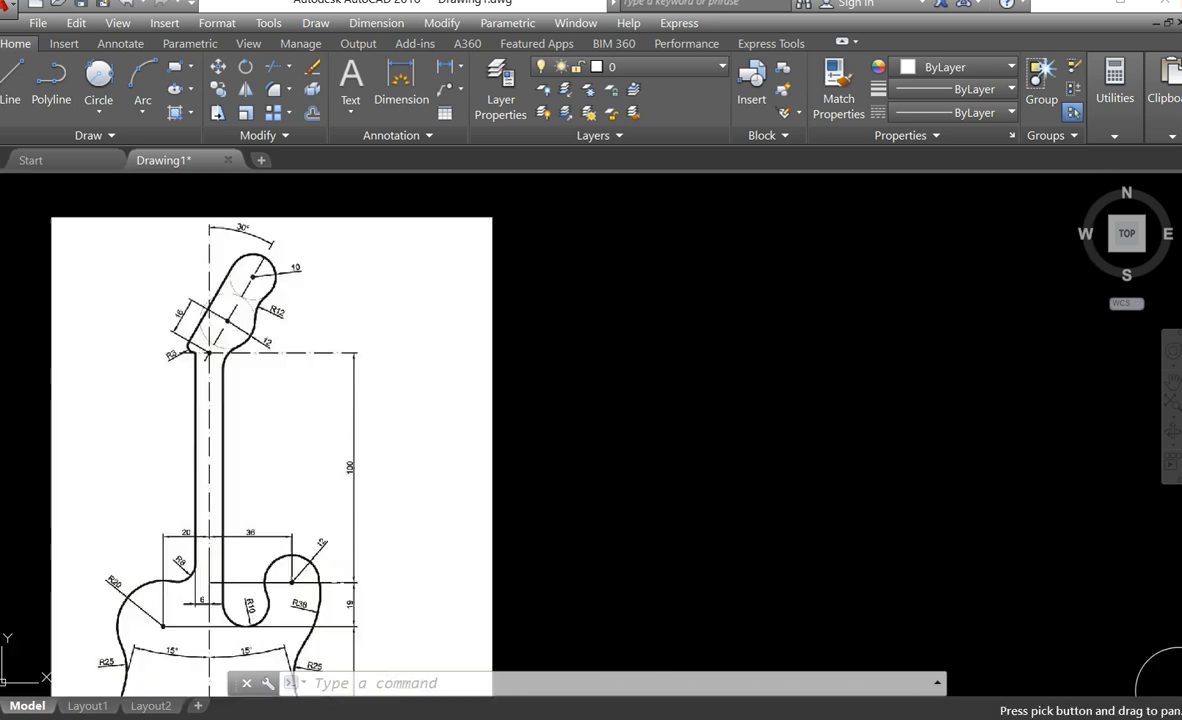
# Fillet the neck's right line to the underside of the lower headstock circle with radius 12
pyautogui.scroll(3, 845, 378)
pyautogui.moveTo(831, 422)
pyautogui.mouseDown(button='middle')
pyautogui.moveTo(648, 434)
pyautogui.moveTo(616, 403)
pyautogui.mouseUp(button='middle')
pyautogui.scroll(4, 678, 428)
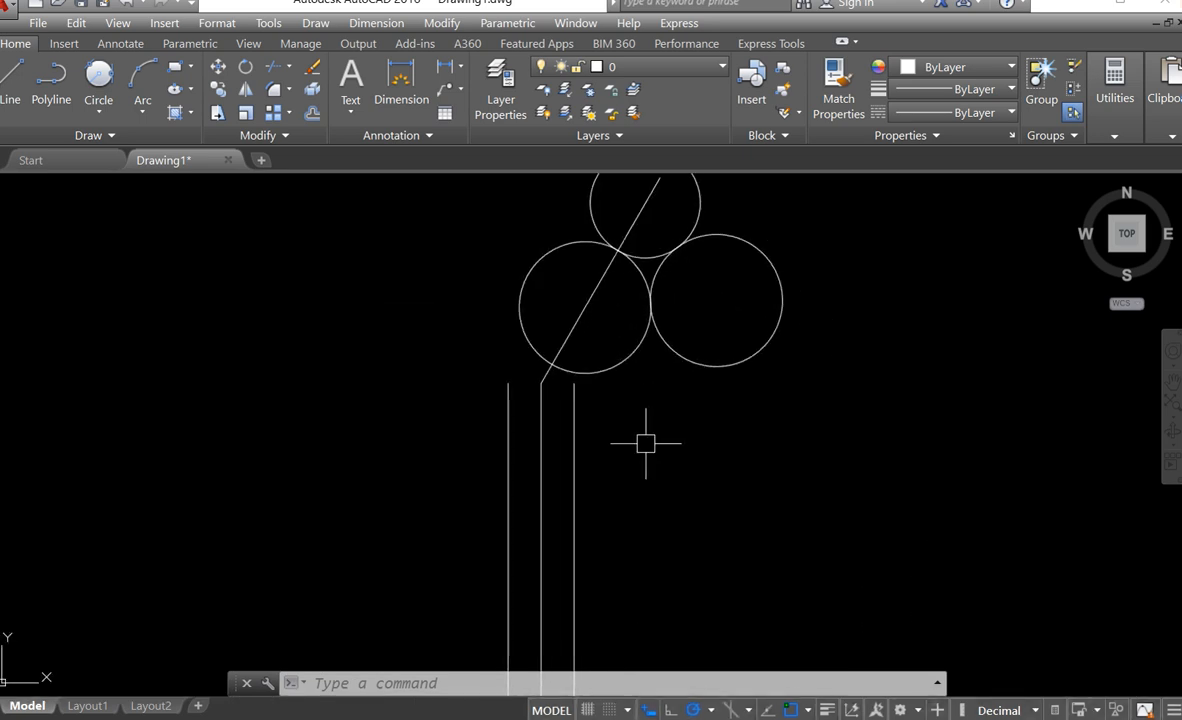
pyautogui.press('Return')
pyautogui.write('r')
pyautogui.press('Return')
pyautogui.write('12')
pyautogui.press('Return')
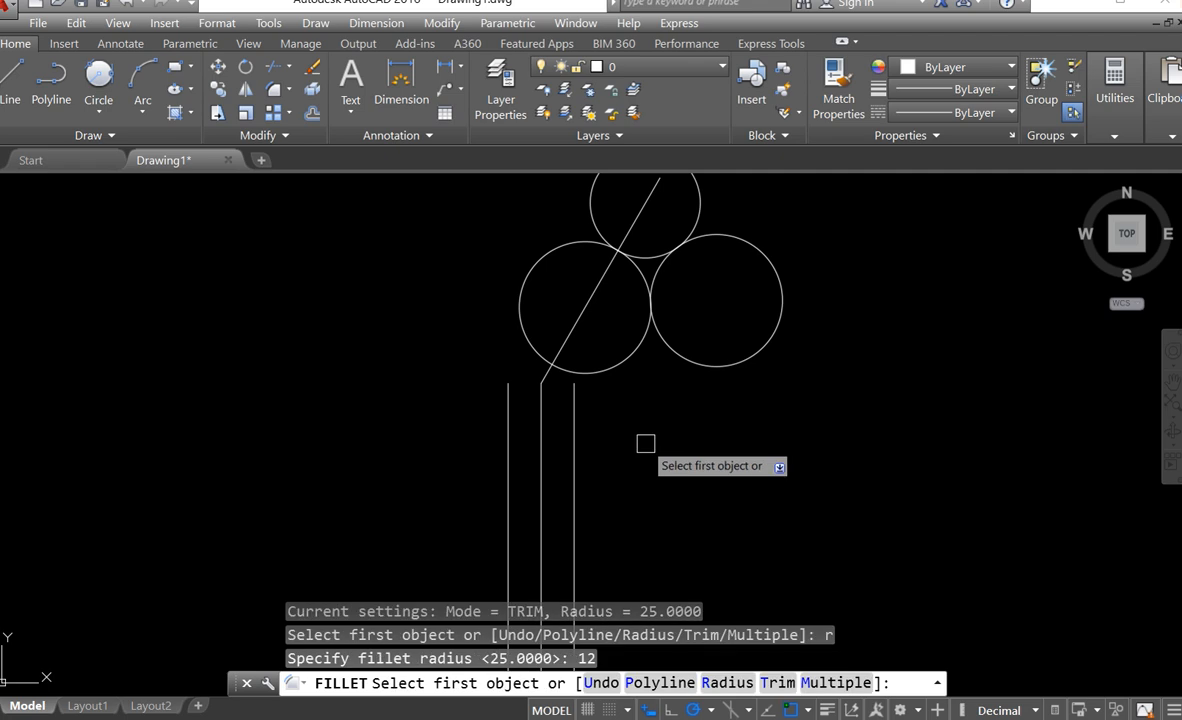
pyautogui.click(573, 404)
pyautogui.click(596, 367)
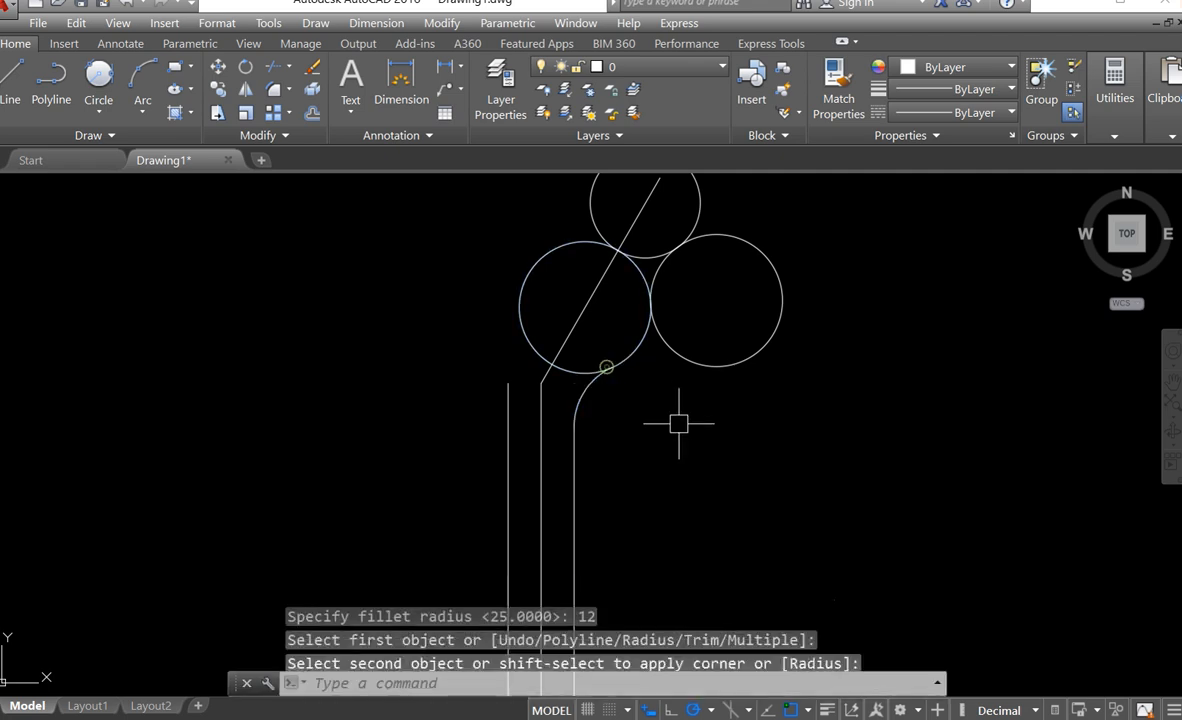
# Draw a two-point circle of diameter 6 straight up from the neck's left line's upper end, for the reference drawing's R3 corner
pyautogui.scroll(-5, 640, 400)
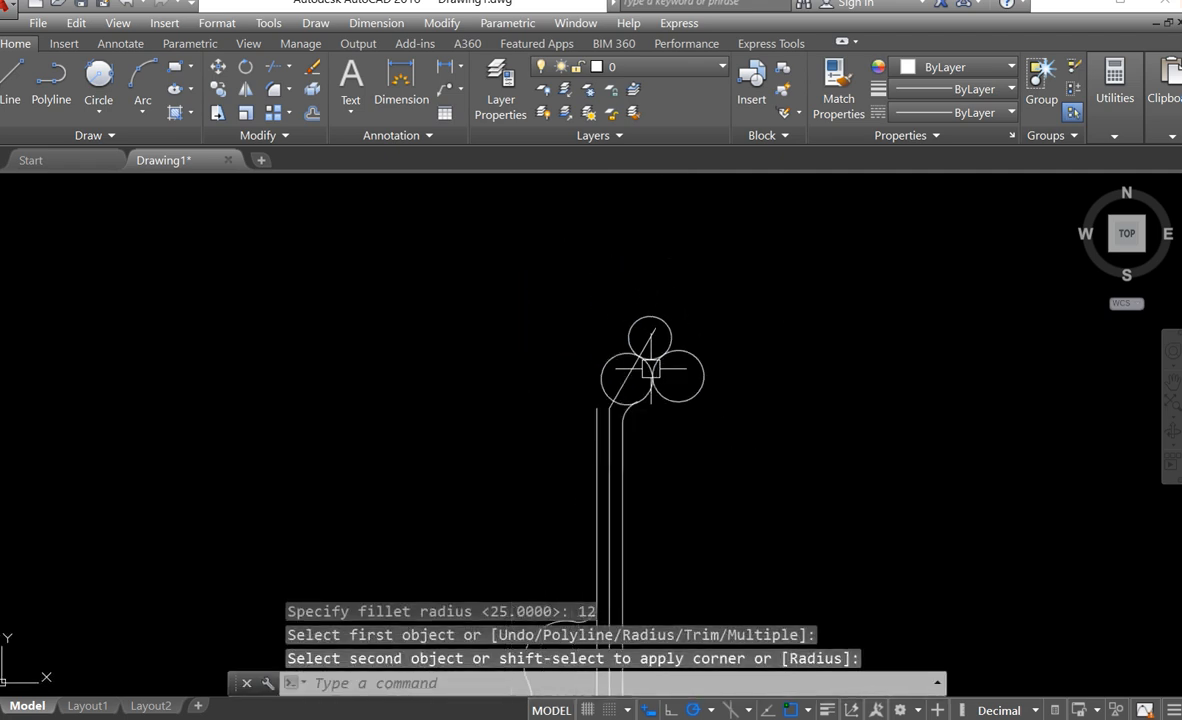
pyautogui.moveTo(307, 375); pyautogui.dragTo(562, 425, button='middle')
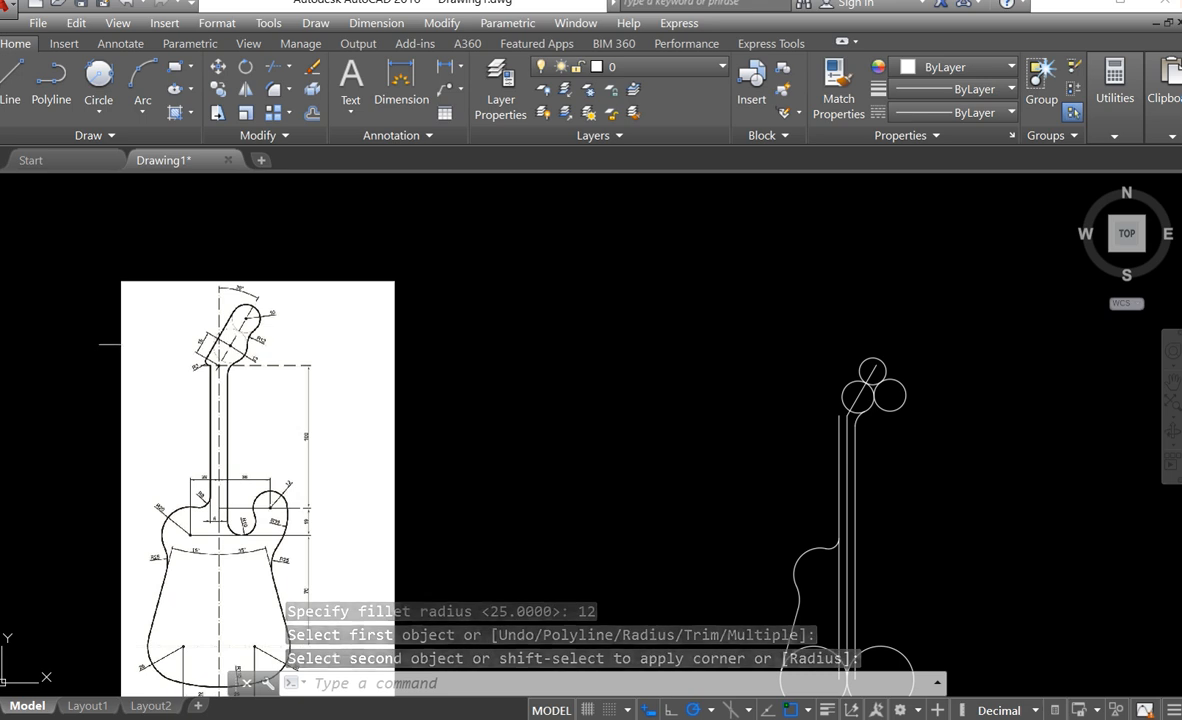
pyautogui.scroll(5, 260, 363)
pyautogui.scroll(-2, 334, 673)
pyautogui.scroll(5, 267, 398)
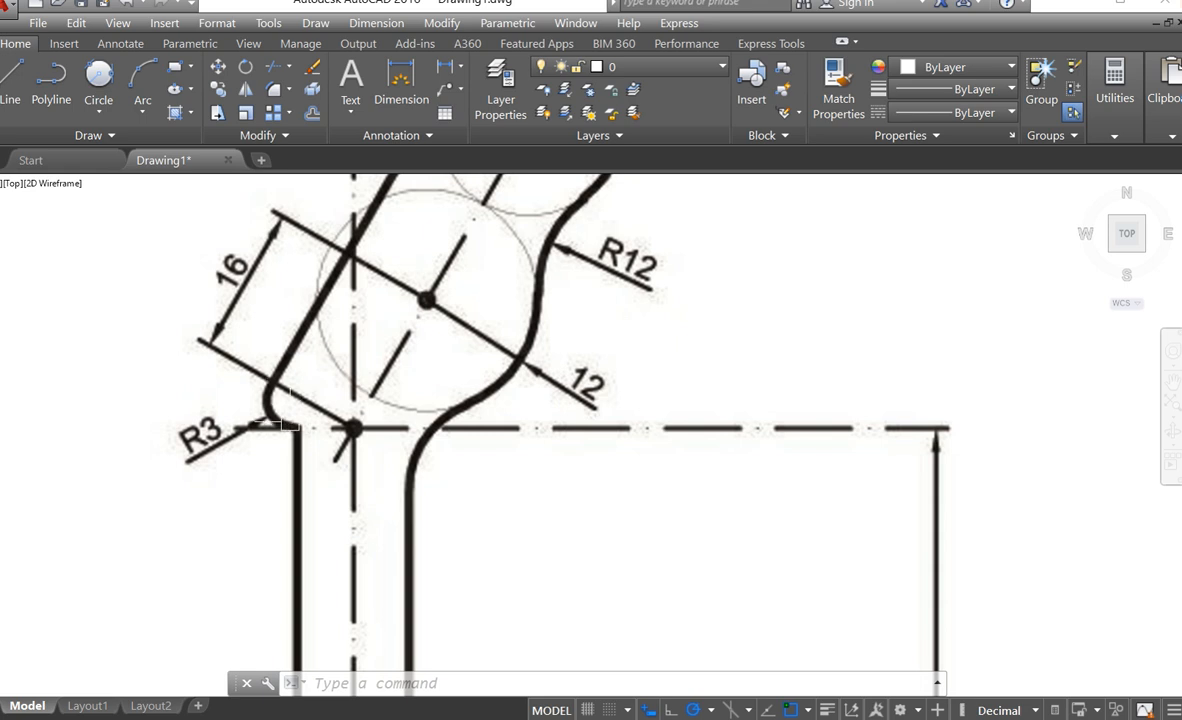
pyautogui.scroll(-7, 290, 424)
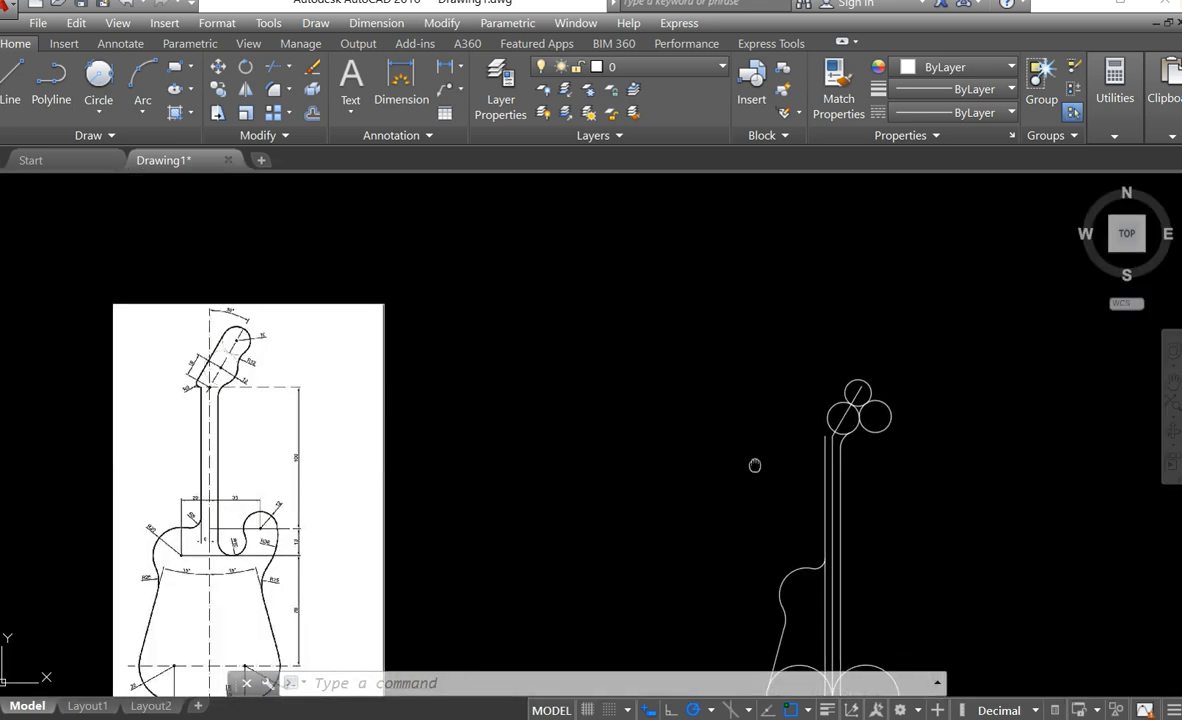
pyautogui.moveTo(756, 464); pyautogui.dragTo(466, 397, button='middle')
pyautogui.click(97, 110)
pyautogui.click(136, 230)
pyautogui.scroll(4, 541, 356)
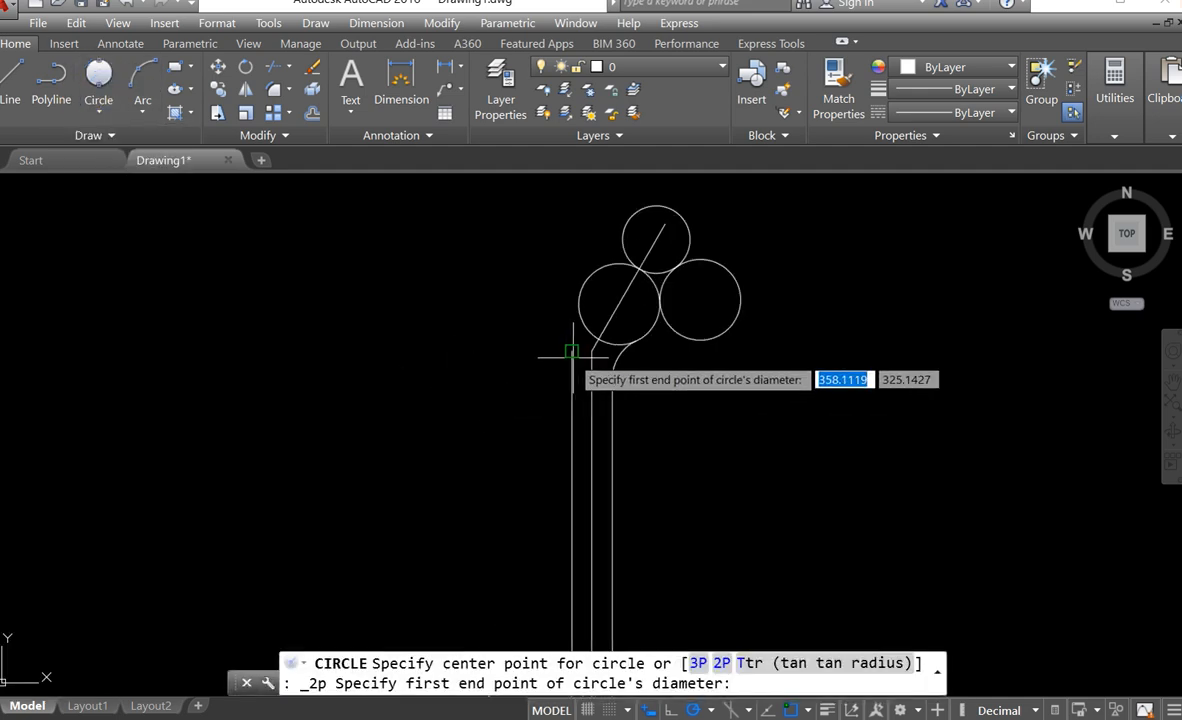
pyautogui.click(571, 352)
pyautogui.scroll(2, 571, 305)
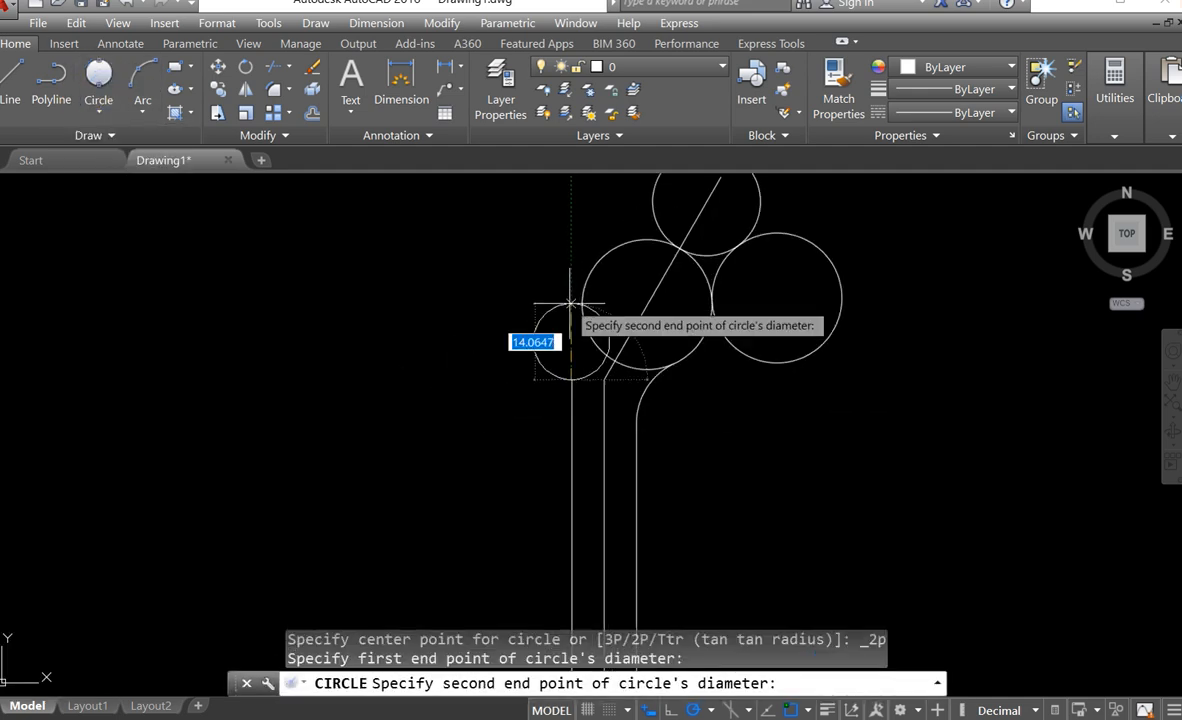
pyautogui.scroll(2, 571, 304)
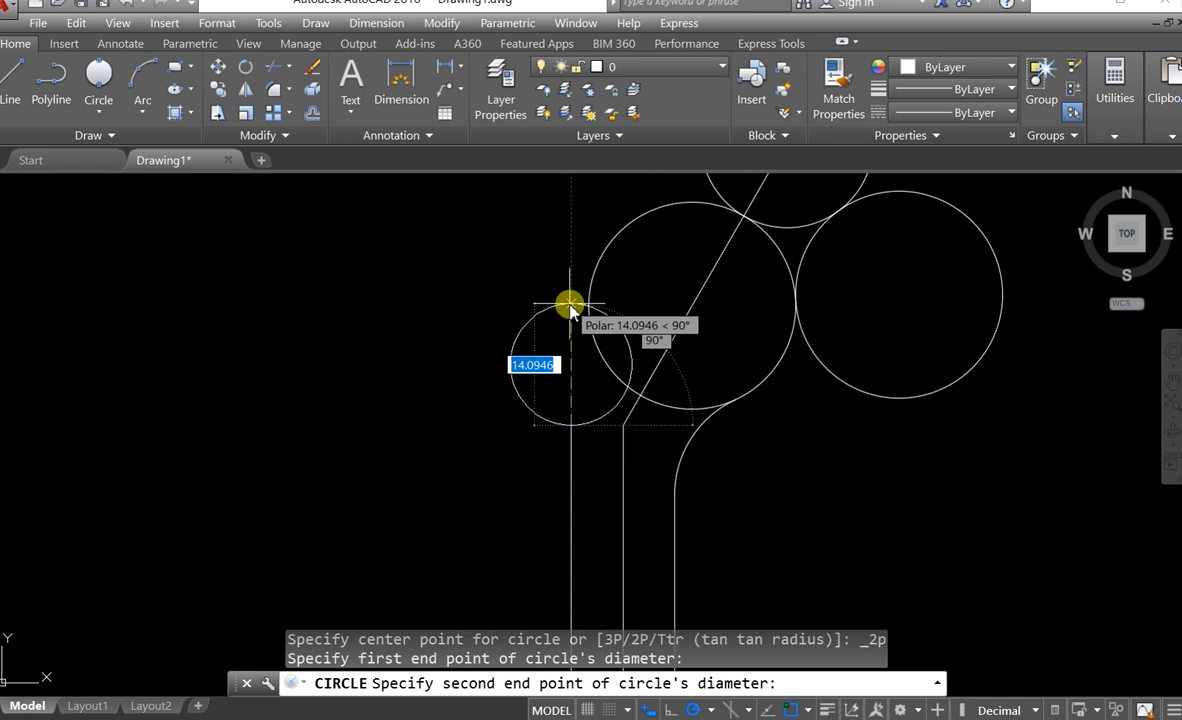
pyautogui.write('6')
pyautogui.press('Return')
# Examine how the headstock's slanted left edge meets the R3 corner and the top circle in the reference drawing
pyautogui.scroll(-6, 571, 307)
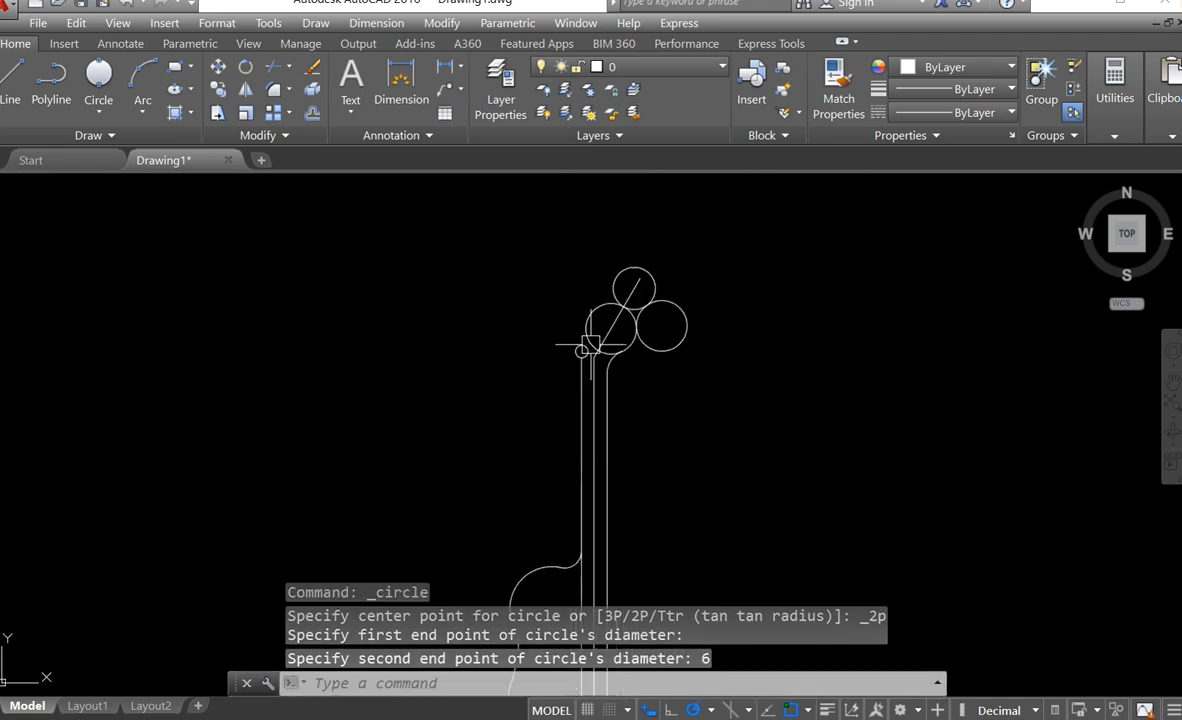
pyautogui.scroll(4, 183, 310)
pyautogui.scroll(2, 183, 309)
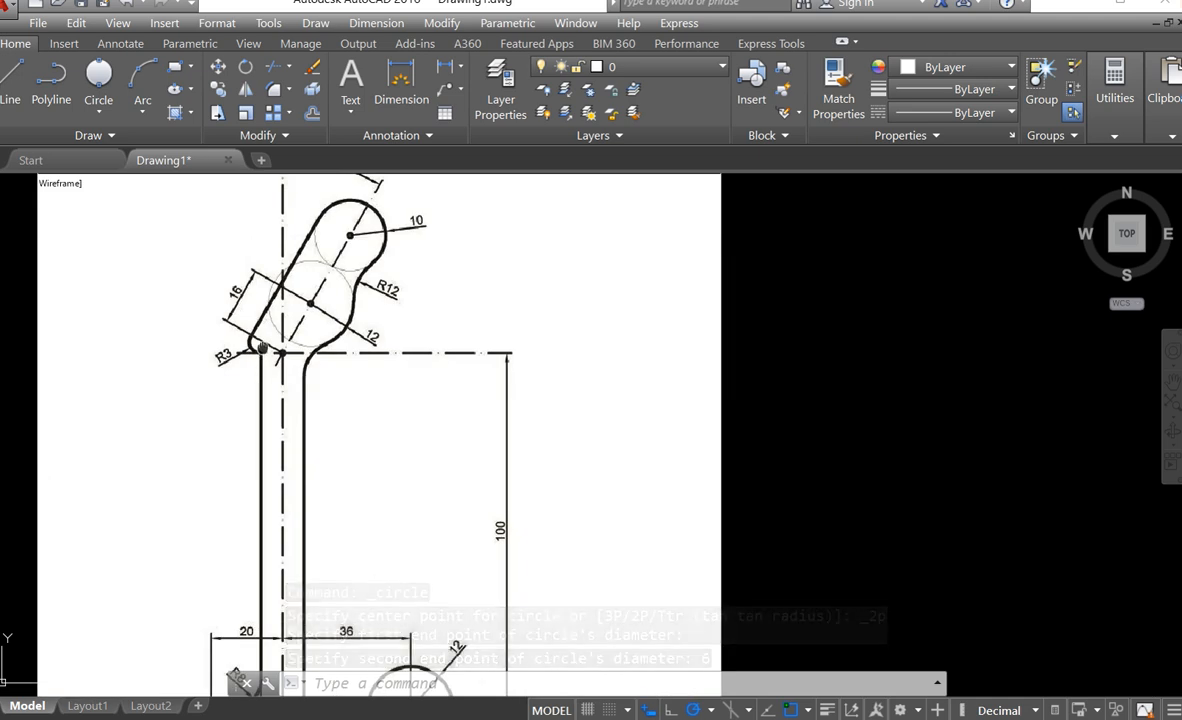
pyautogui.moveTo(183, 309); pyautogui.dragTo(125, 327, button='middle')
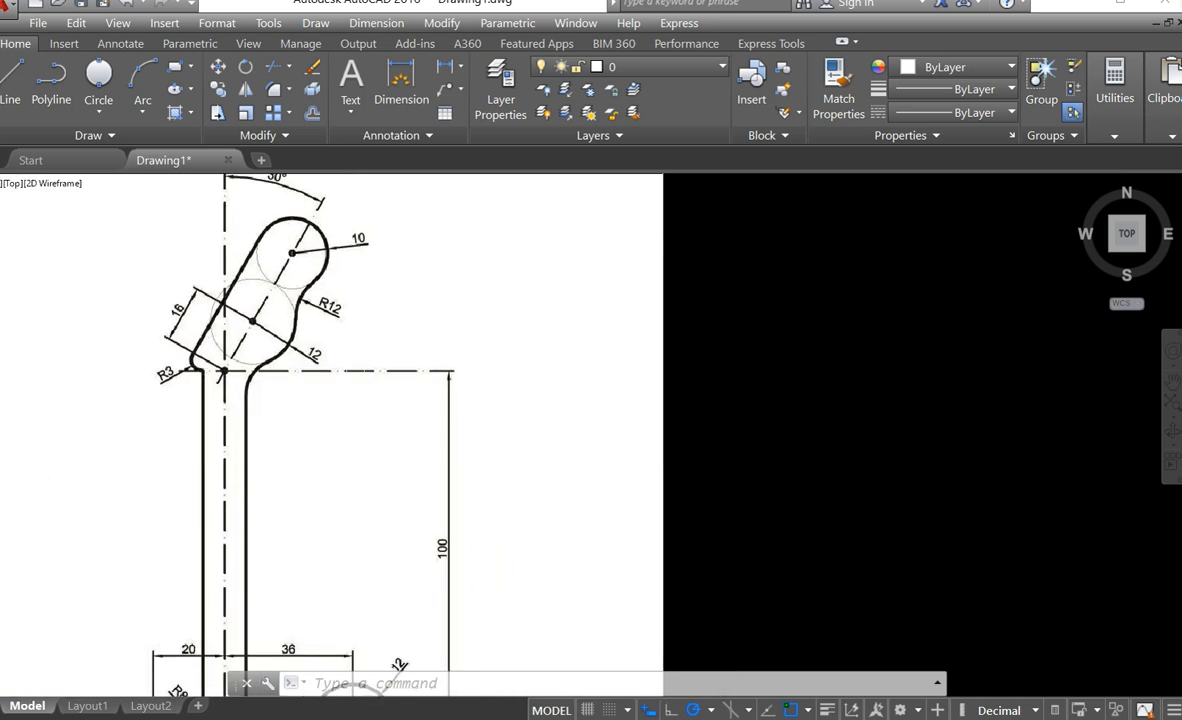
pyautogui.scroll(-3, 594, 377)
pyautogui.moveTo(594, 377); pyautogui.dragTo(514, 378, button='middle')
pyautogui.scroll(3, 727, 382)
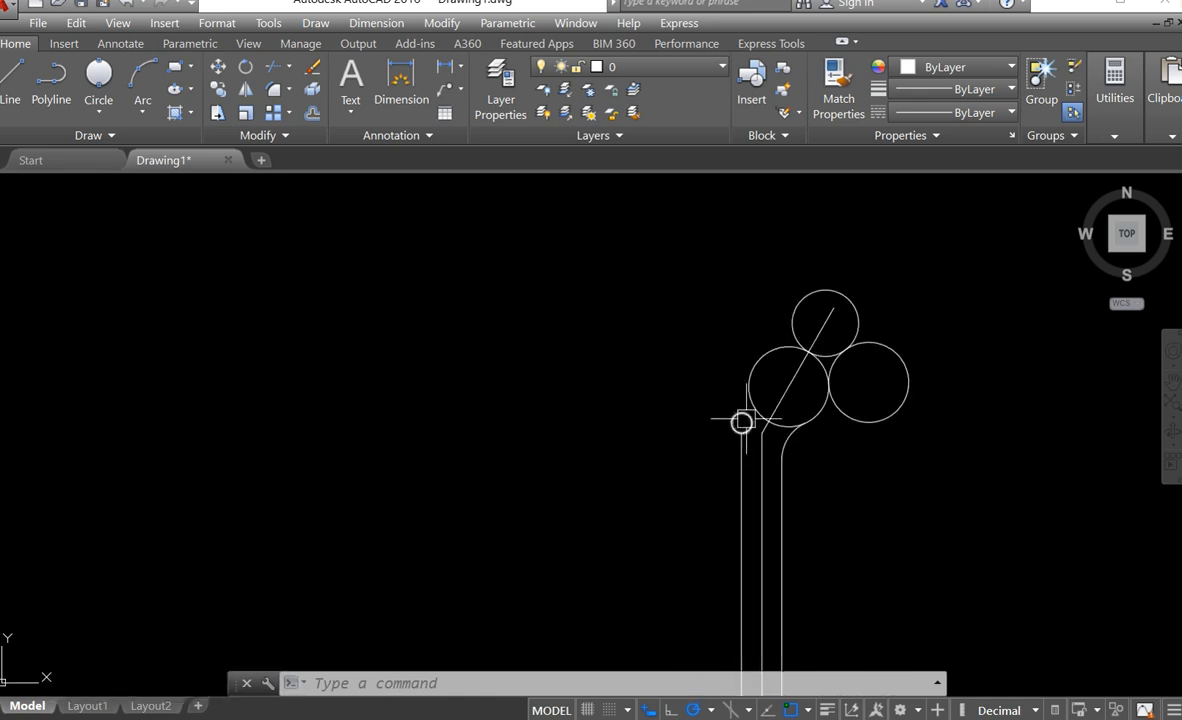
pyautogui.moveTo(739, 401); pyautogui.dragTo(490, 405, button='middle')
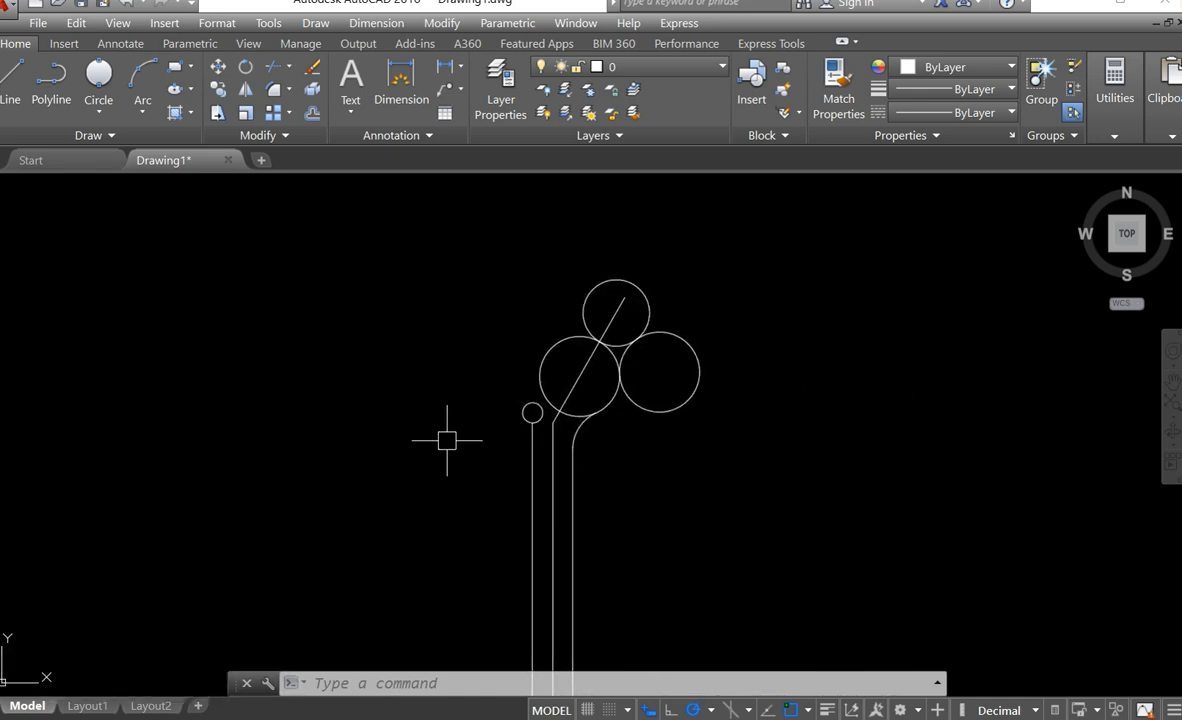
# Draw a line tangent to the left sides of the diameter 6 circle and the top headstock circle
pyautogui.press('Return')
pyautogui.keyDown('shift'); pyautogui.rightClick(422, 467); pyautogui.keyUp('shift')
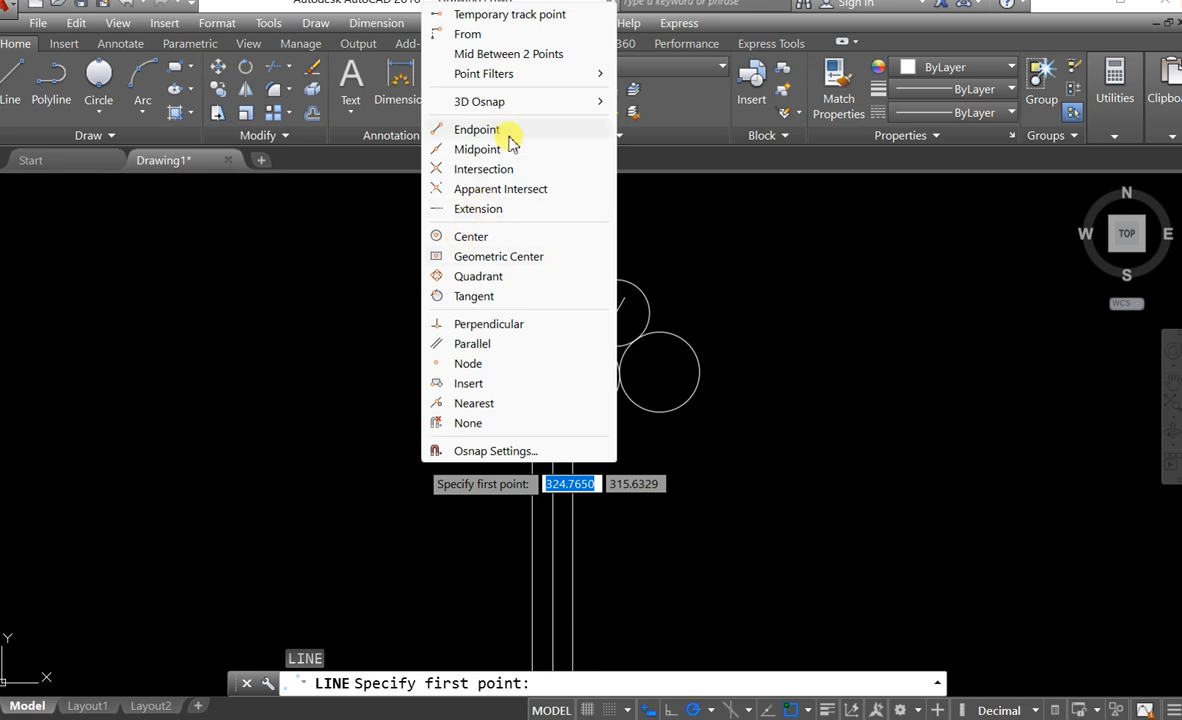
pyautogui.click(500, 296)
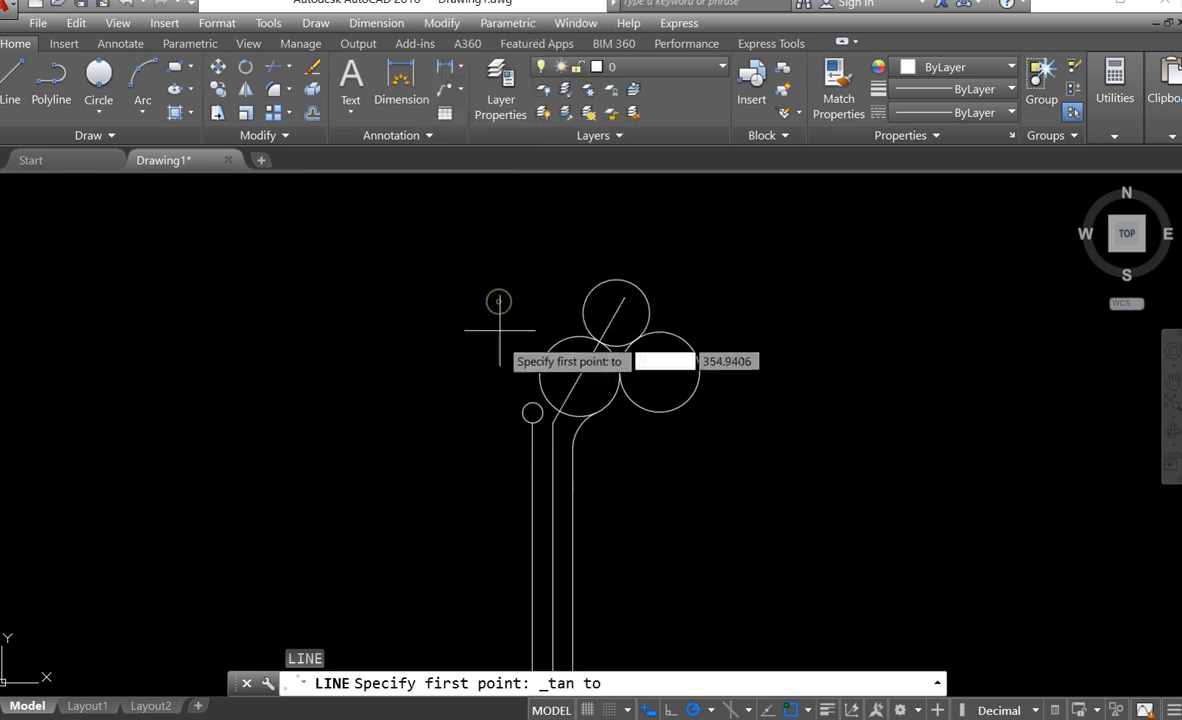
pyautogui.click(520, 406)
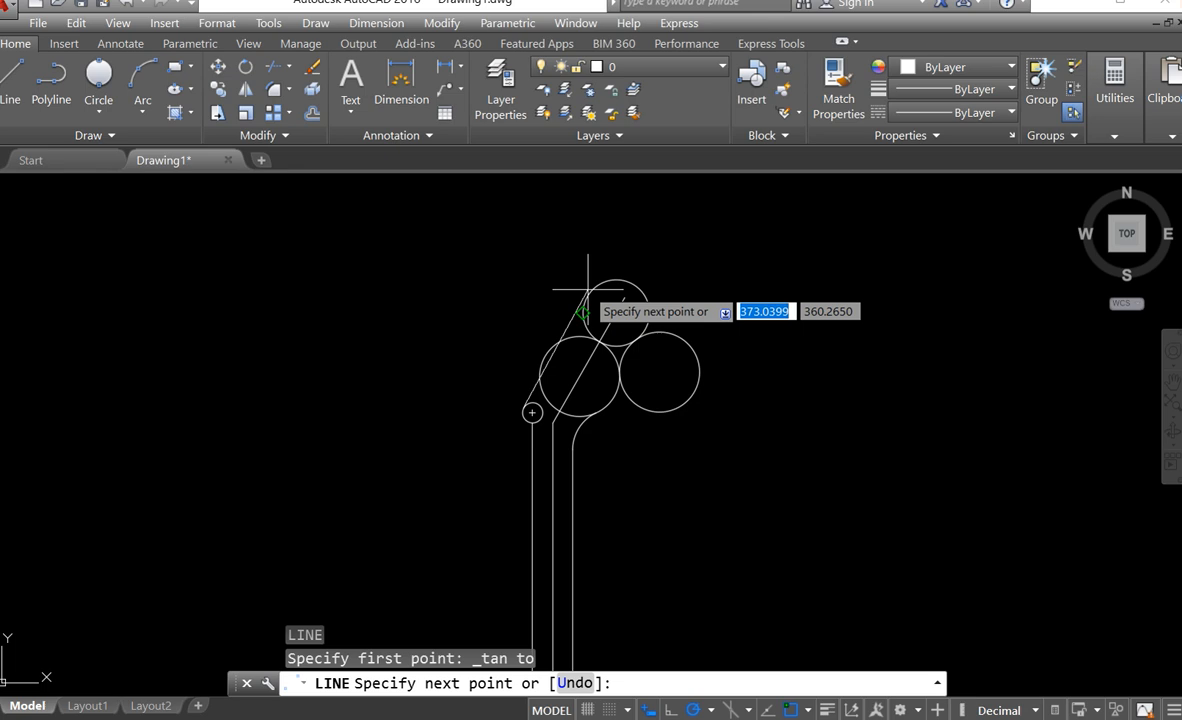
pyautogui.keyDown('shift'); pyautogui.rightClick(588, 289); pyautogui.keyUp('shift')
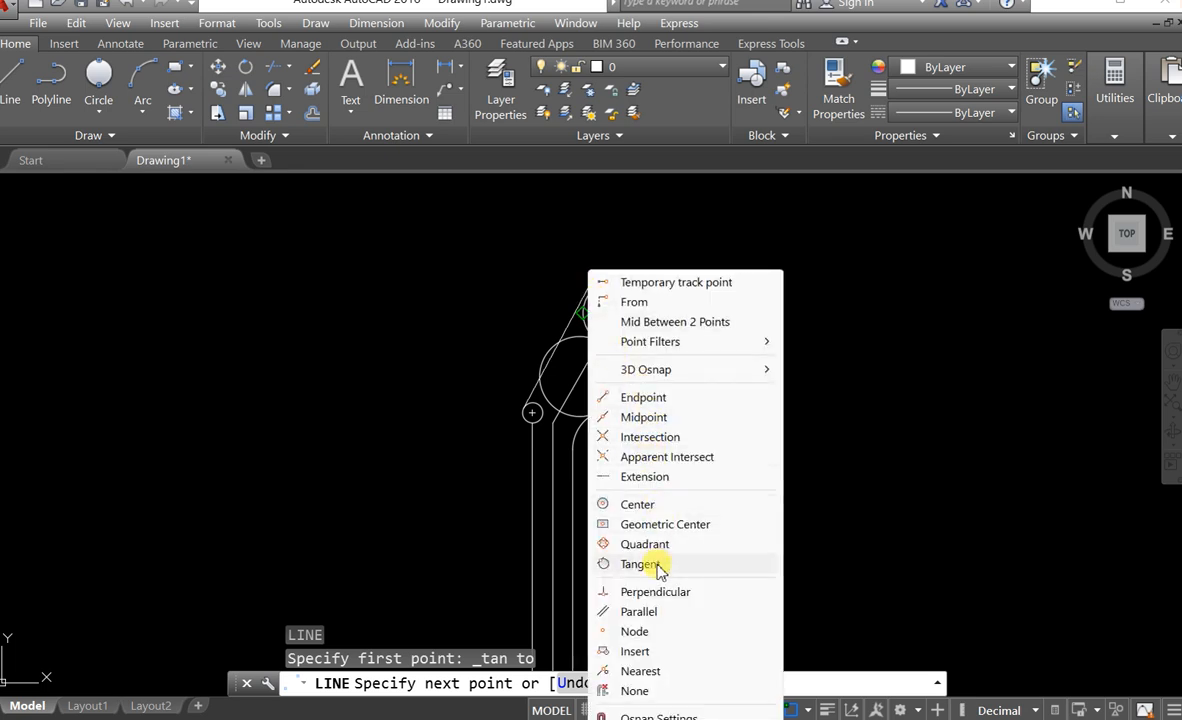
pyautogui.click(640, 564)
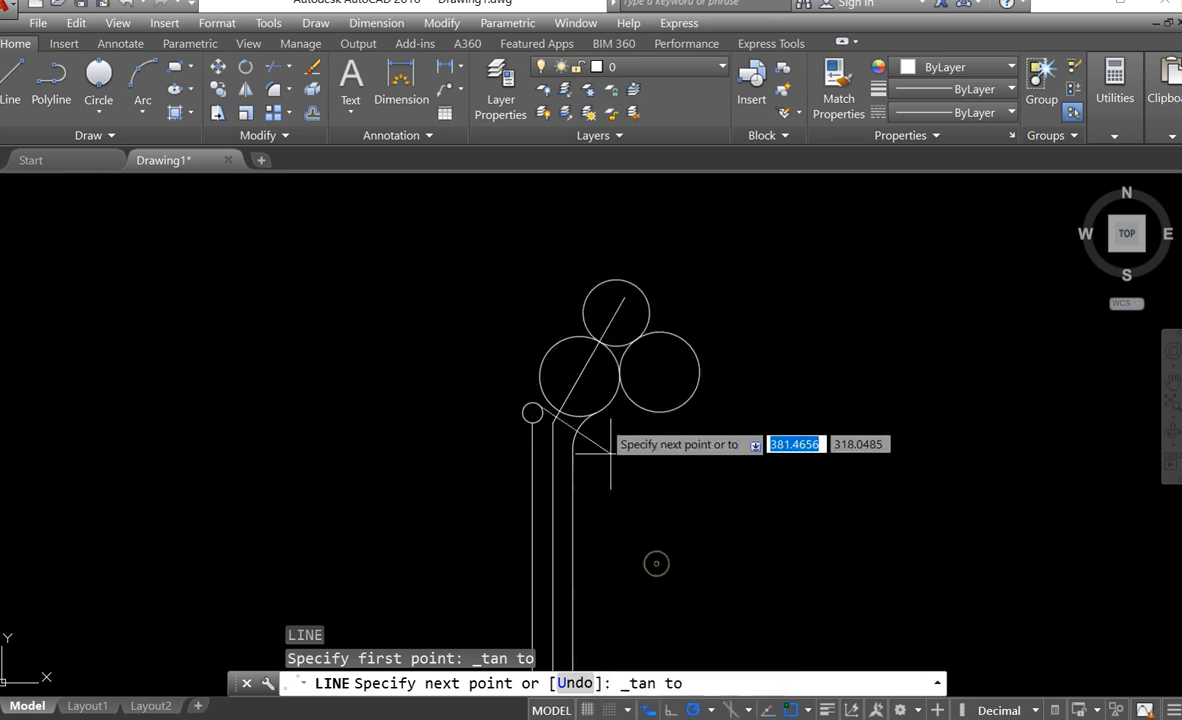
pyautogui.click(594, 283)
pyautogui.press('Return')
# Trim the unneeded parts of the three large headstock circles to form the headstock's rounded top and wavy right edge
pyautogui.scroll(3, 557, 402)
pyautogui.moveTo(549, 342); pyautogui.dragTo(597, 394, button='middle')
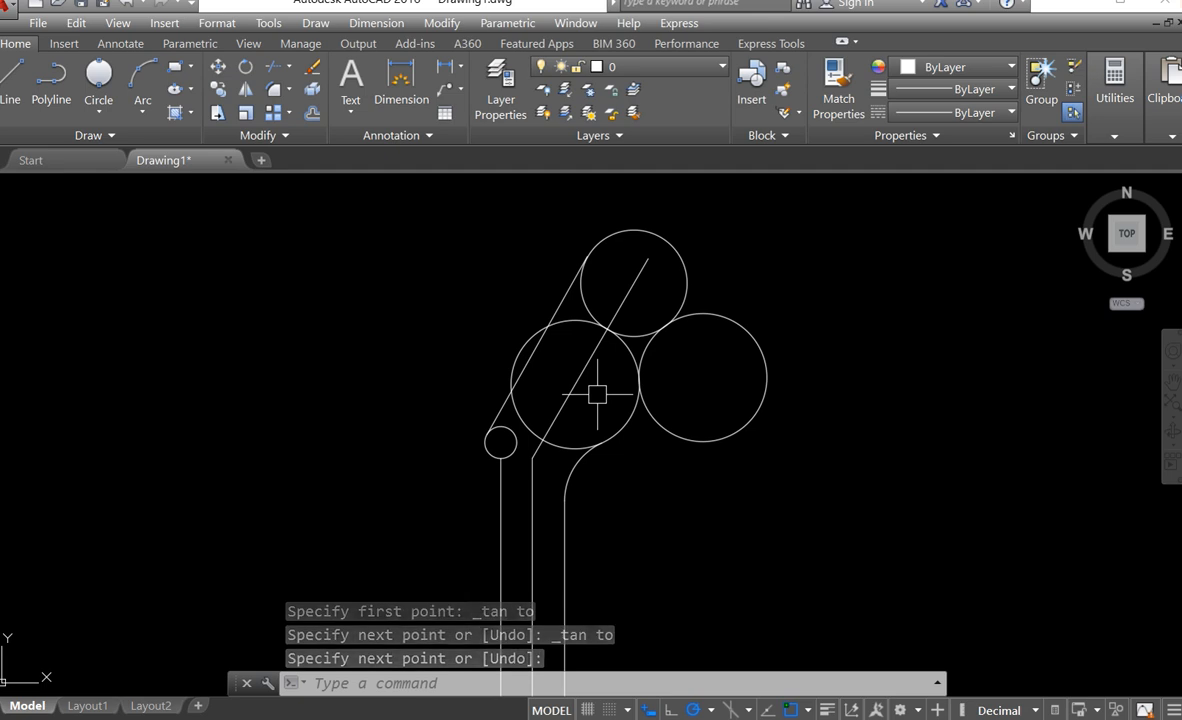
pyautogui.write('tr')
pyautogui.press('Return')
pyautogui.press('Return')
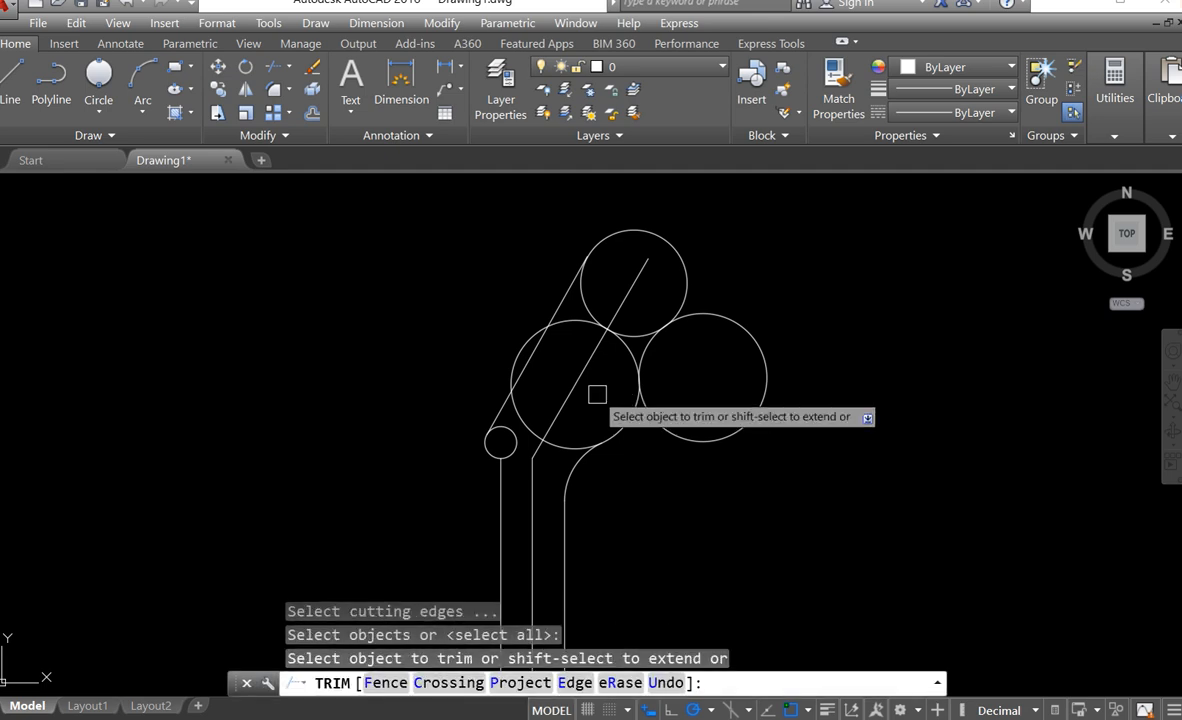
pyautogui.click(523, 410)
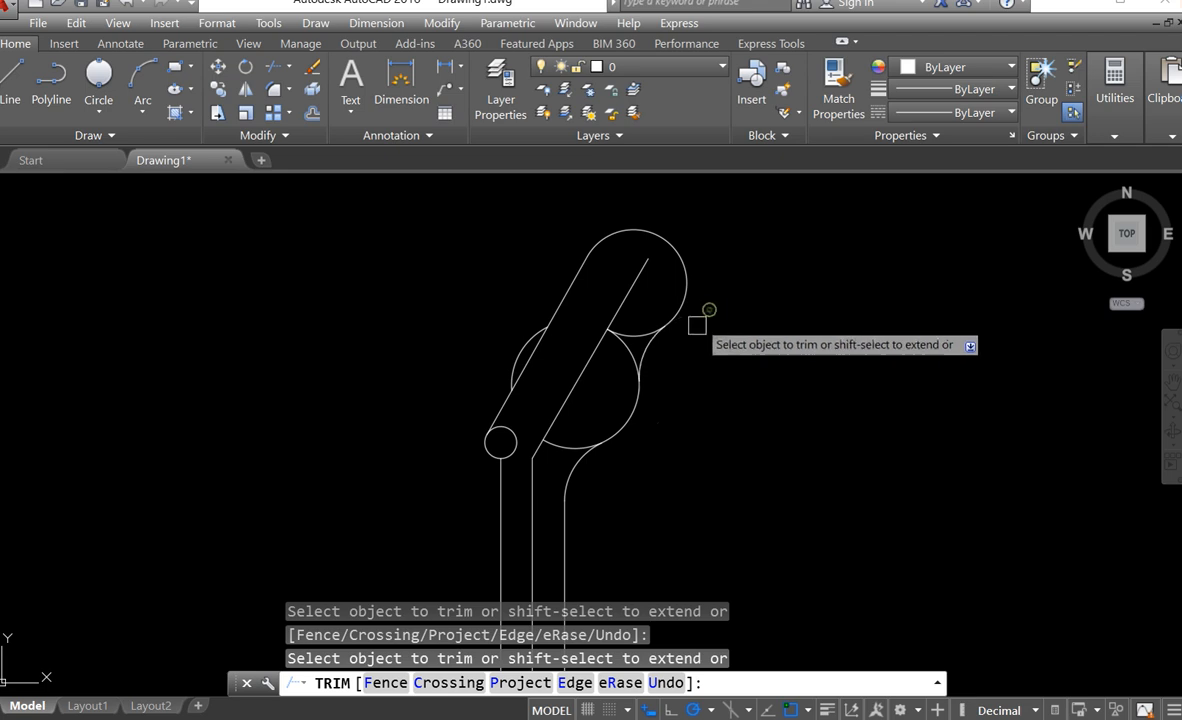
pyautogui.click(628, 339)
pyautogui.click(566, 447)
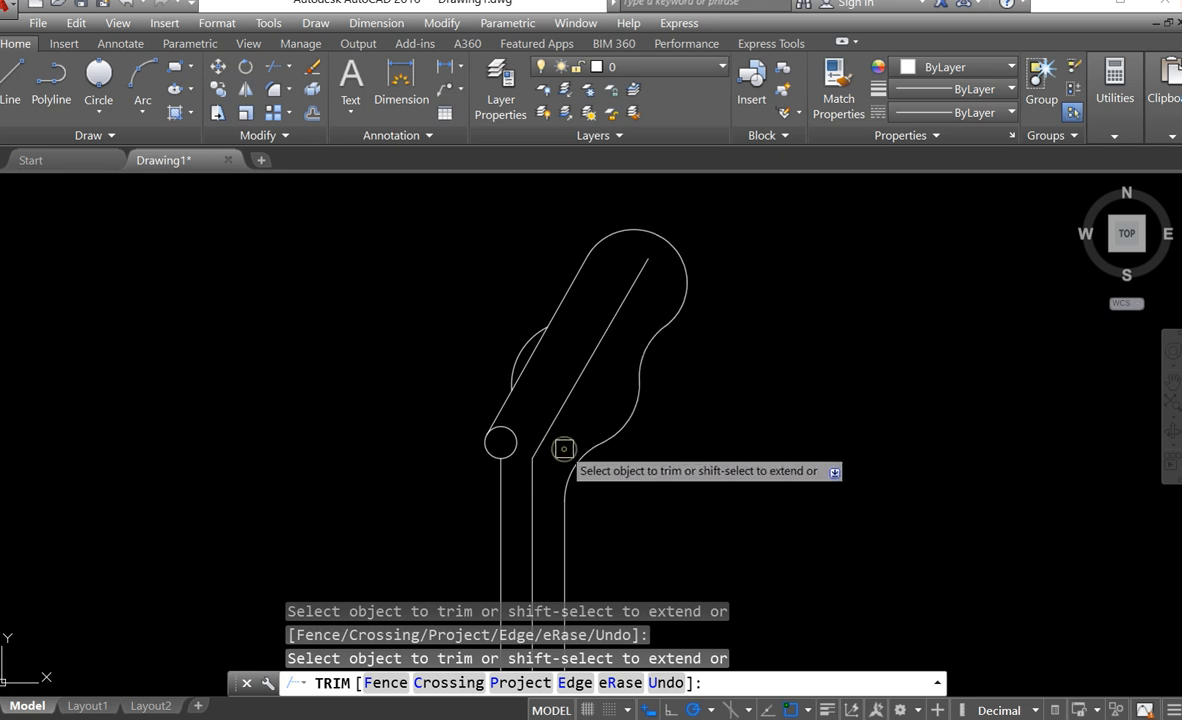
pyautogui.press('Return')
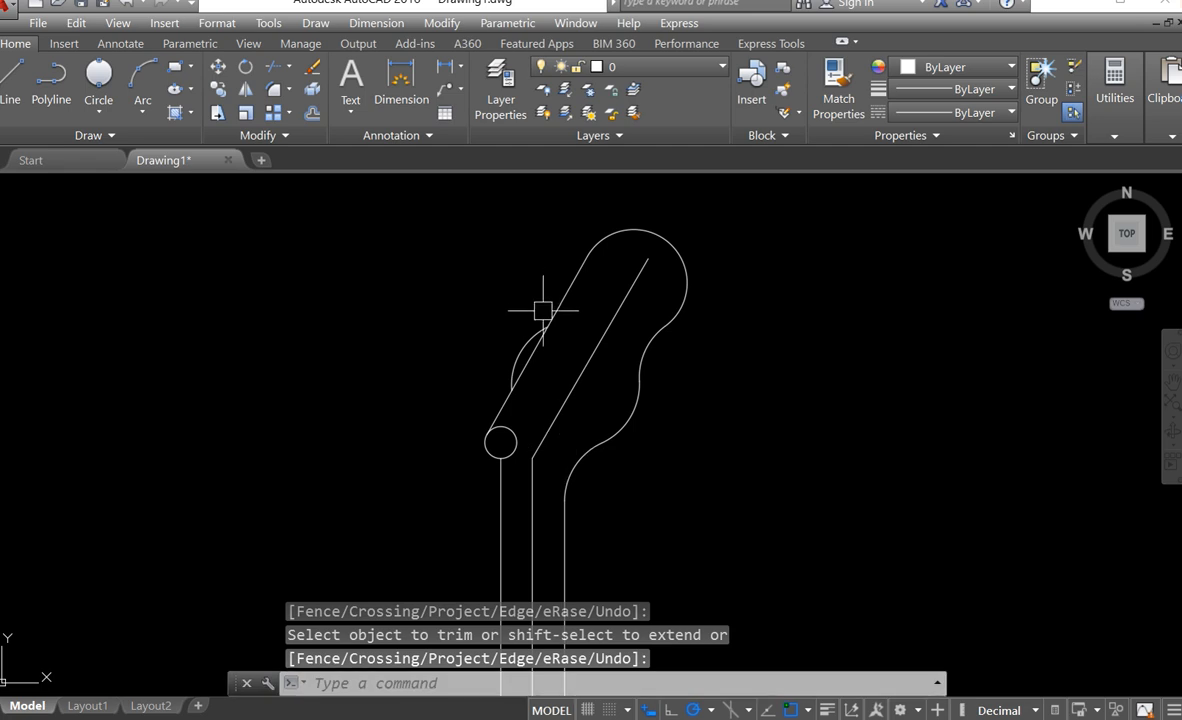
# Erase the leftover arc outside the headstock's slanted left edge
pyautogui.scroll(2, 541, 318)
pyautogui.click(520, 336)
pyautogui.rightClick(522, 342)
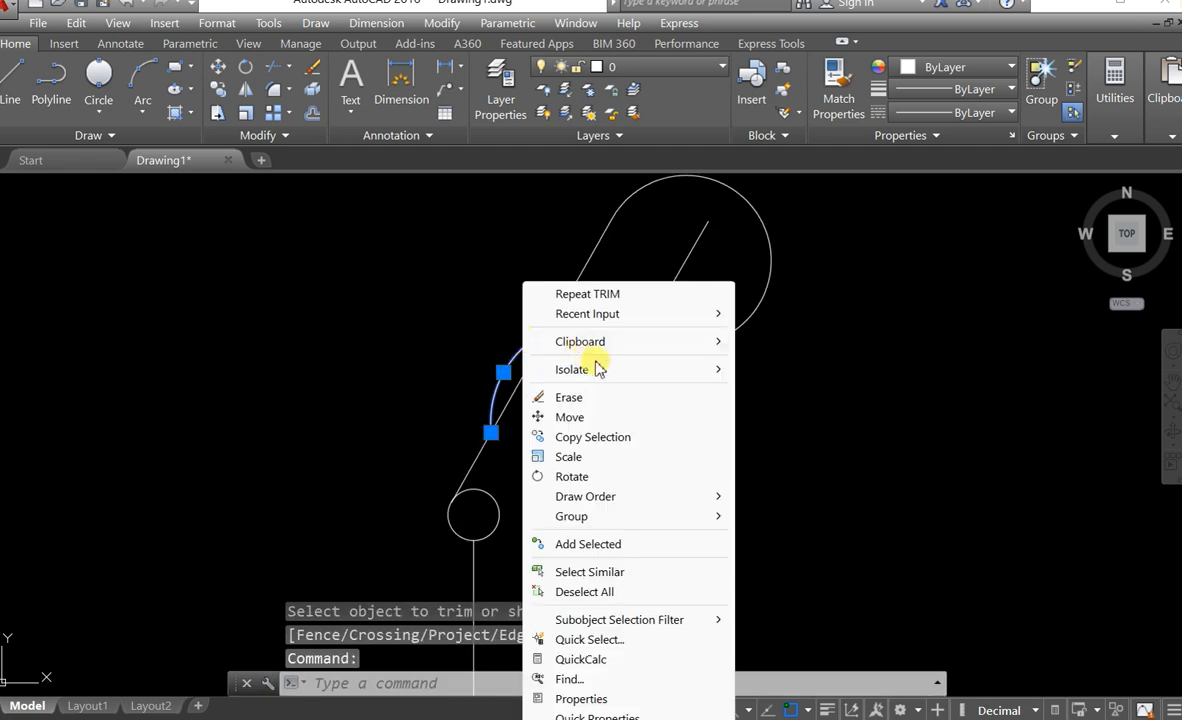
pyautogui.click(603, 397)
pyautogui.scroll(-3, 600, 390)
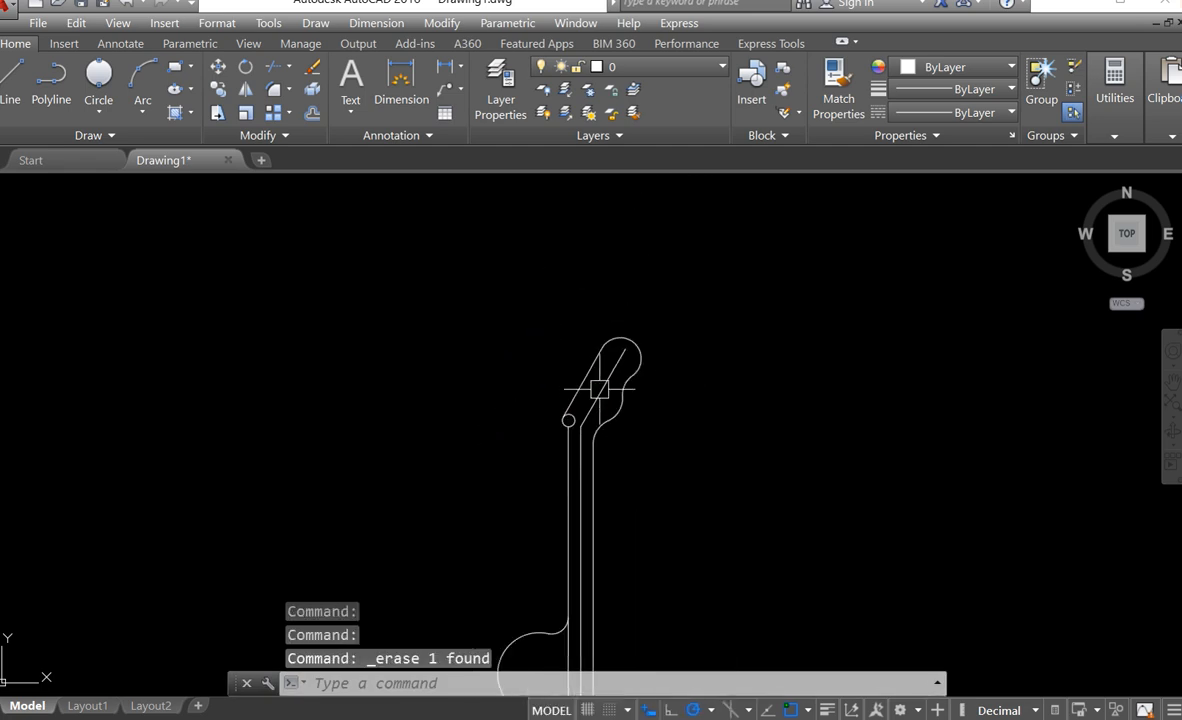
# Trim the inner part of the small circle at the slanted edge's lower end to leave the headstock's rounded R3 corner
pyautogui.scroll(5, 588, 406)
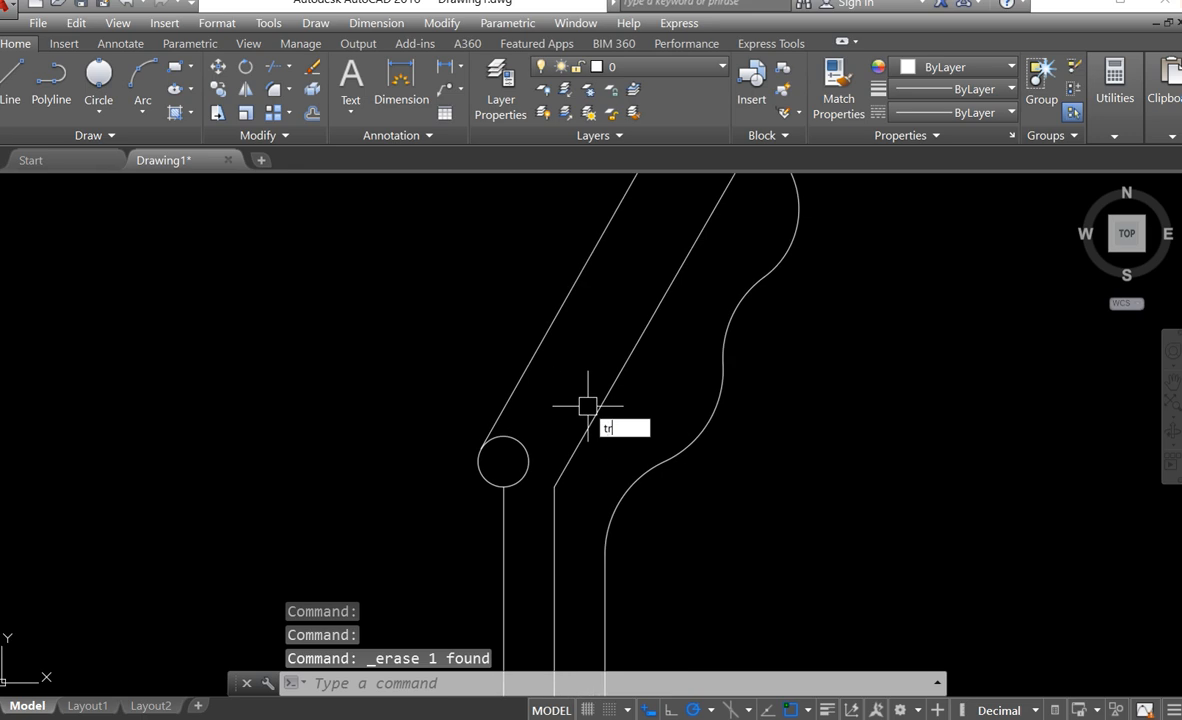
pyautogui.press('Return')
pyautogui.press('Return')
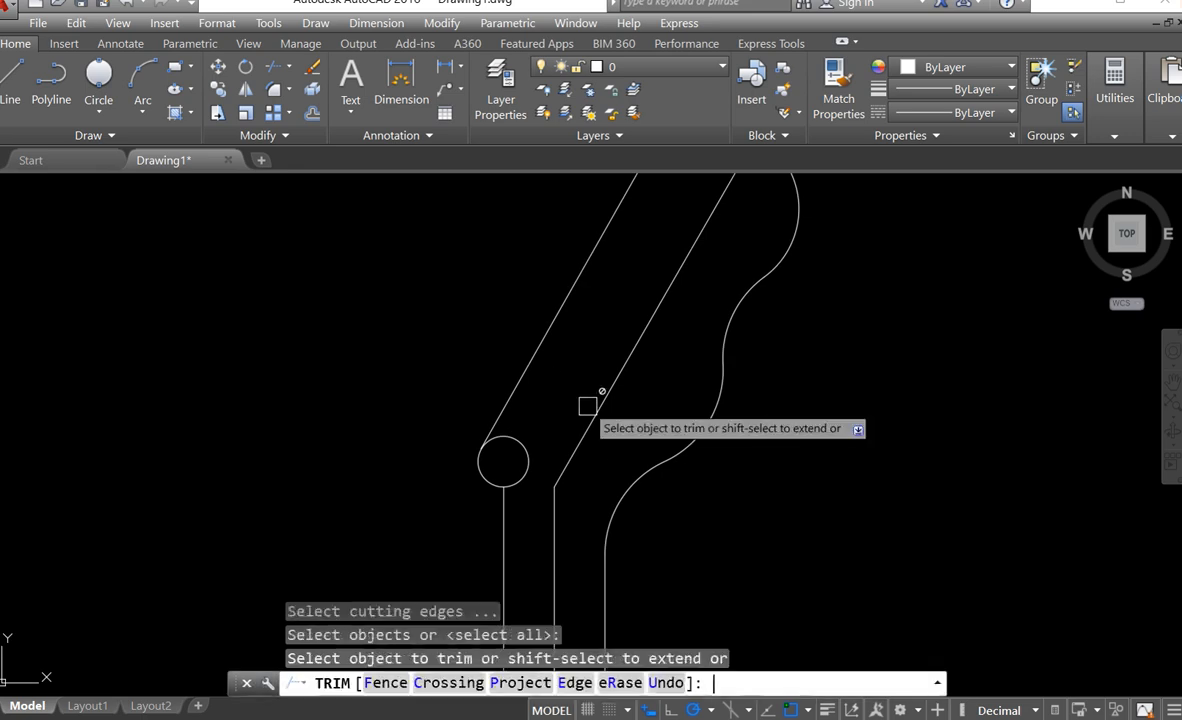
pyautogui.click(522, 437)
pyautogui.press('Return')
# Examine the reference drawing's dimensions for the right horn of the guitar body, including its centre position and surrounding radii
pyautogui.scroll(-3, 522, 437)
pyautogui.scroll(-5, 522, 437)
pyautogui.moveTo(467, 457); pyautogui.dragTo(588, 415, button='middle')
pyautogui.scroll(5, 638, 417)
pyautogui.scroll(-2, 638, 417)
pyautogui.moveTo(273, 429); pyautogui.dragTo(335, 434, button='middle')
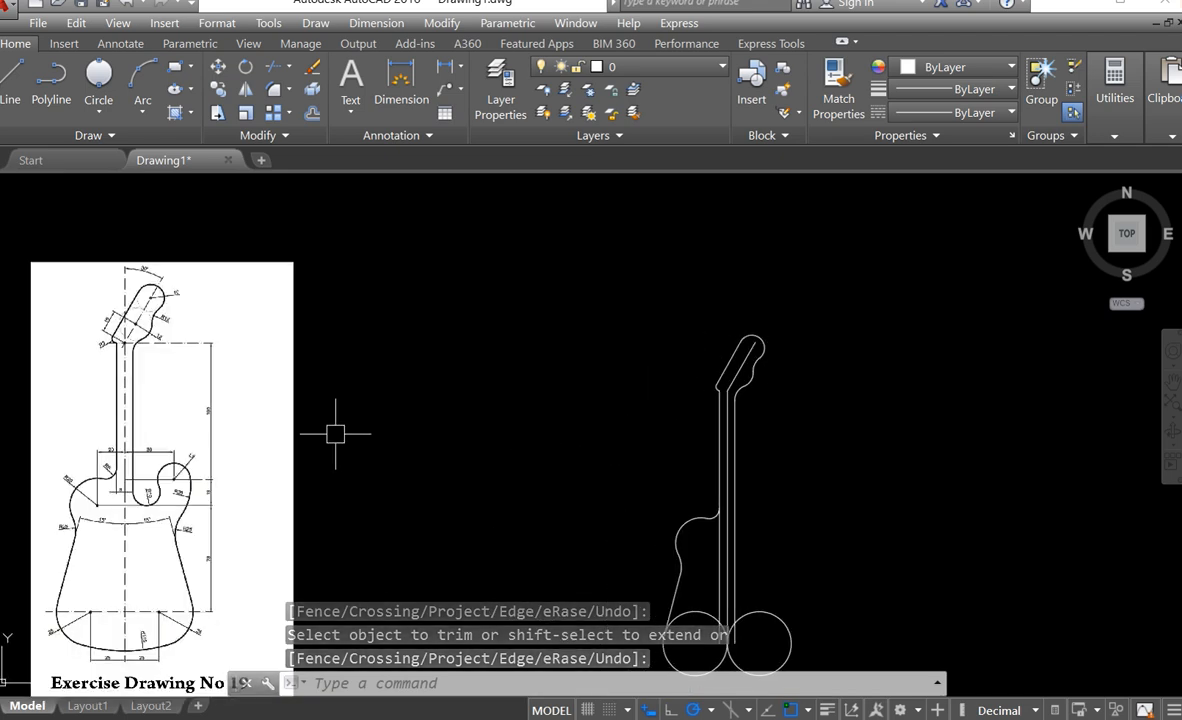
pyautogui.scroll(5, 740, 405)
pyautogui.scroll(-5, 715, 448)
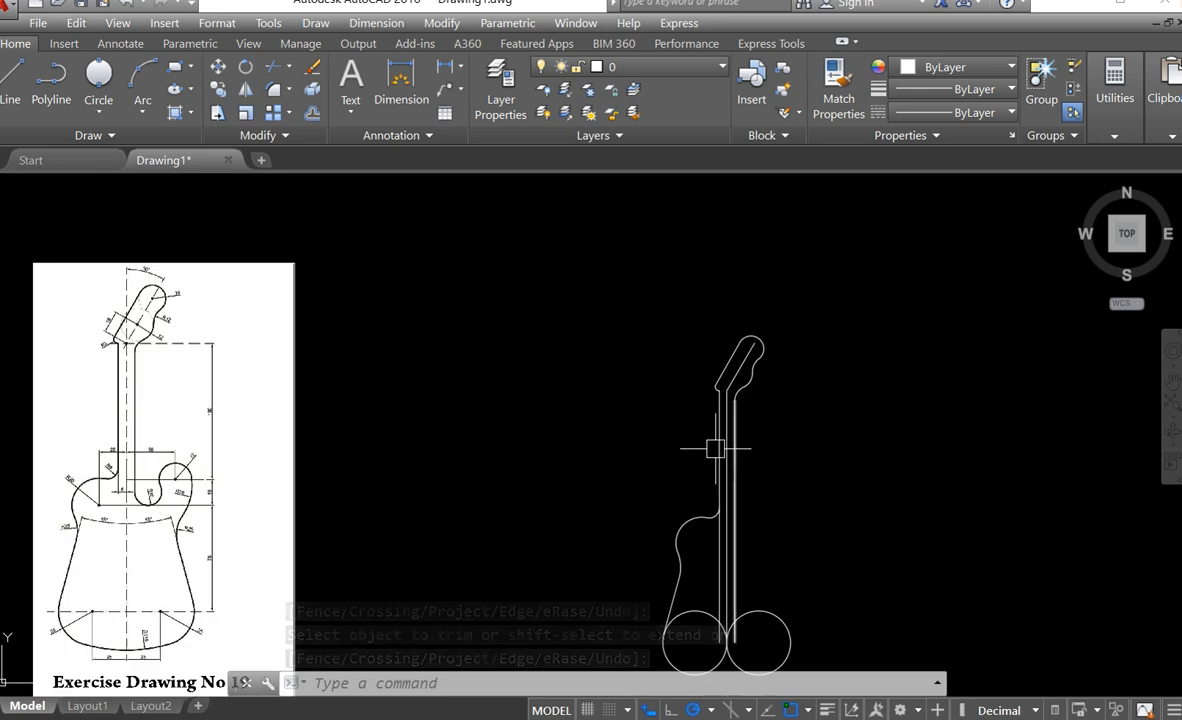
pyautogui.moveTo(706, 468); pyautogui.dragTo(752, 390, button='middle')
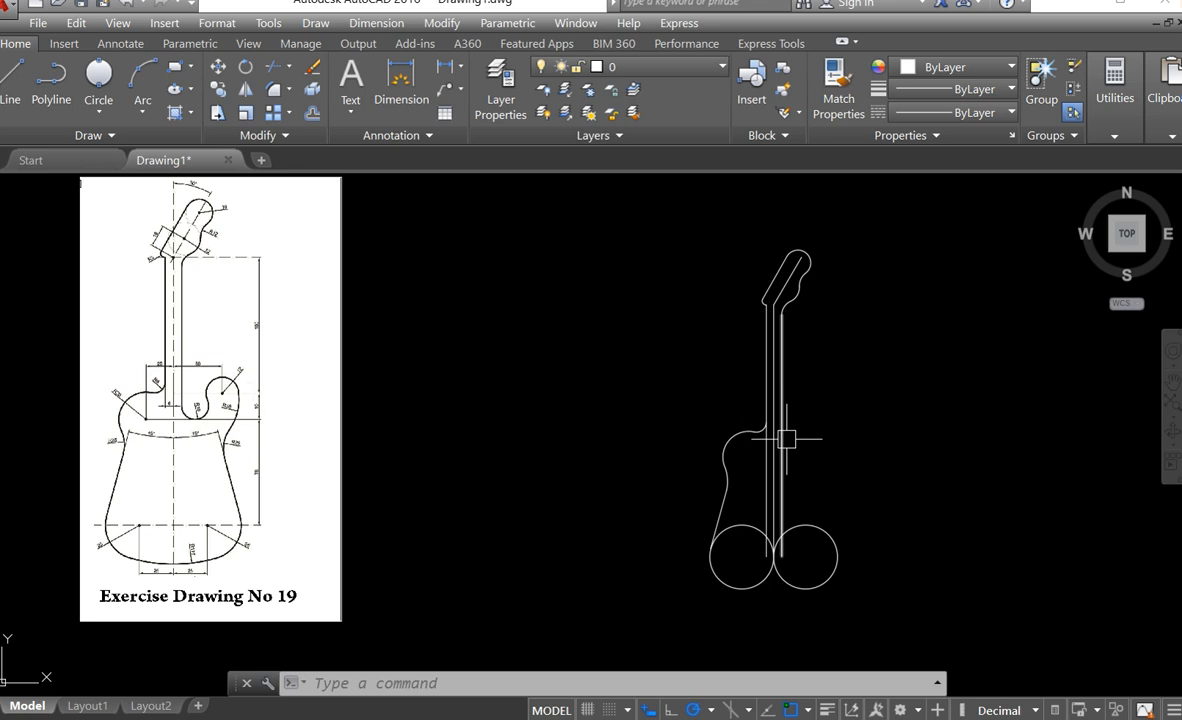
pyautogui.scroll(5, 197, 420)
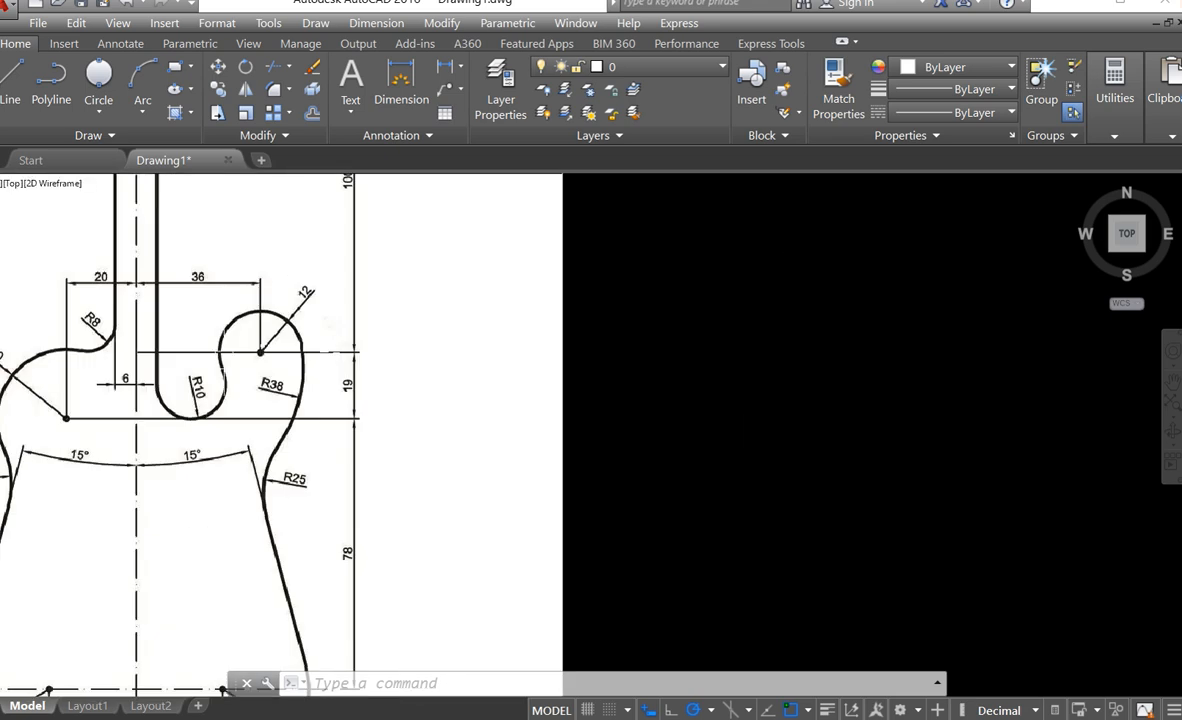
pyautogui.moveTo(197, 420); pyautogui.dragTo(300, 437, button='middle')
pyautogui.scroll(-3, 464, 395)
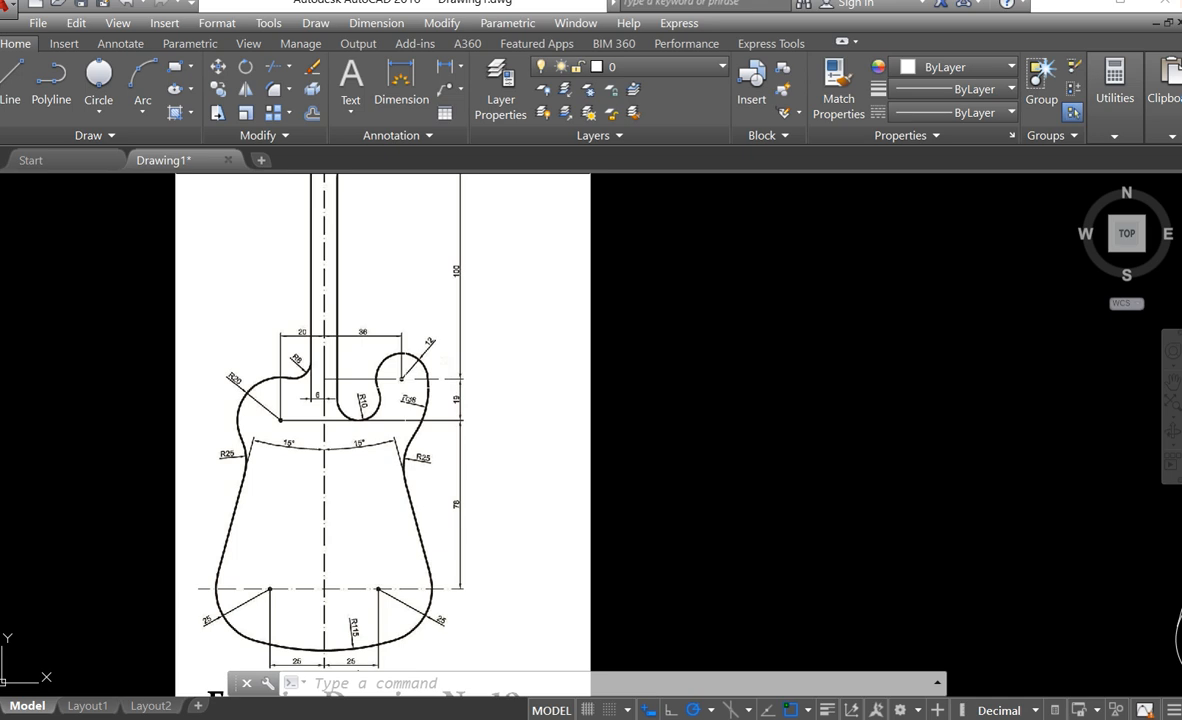
pyautogui.scroll(7, 366, 404)
pyautogui.scroll(-5, 440, 380)
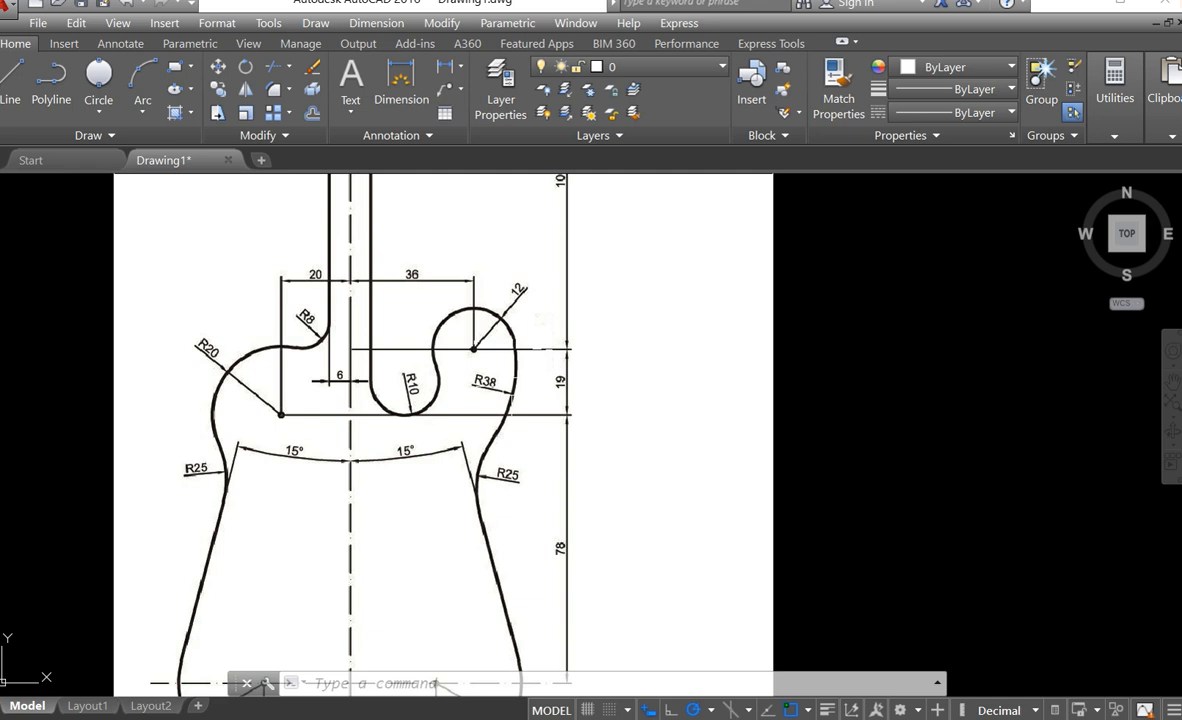
pyautogui.scroll(-2, 450, 455)
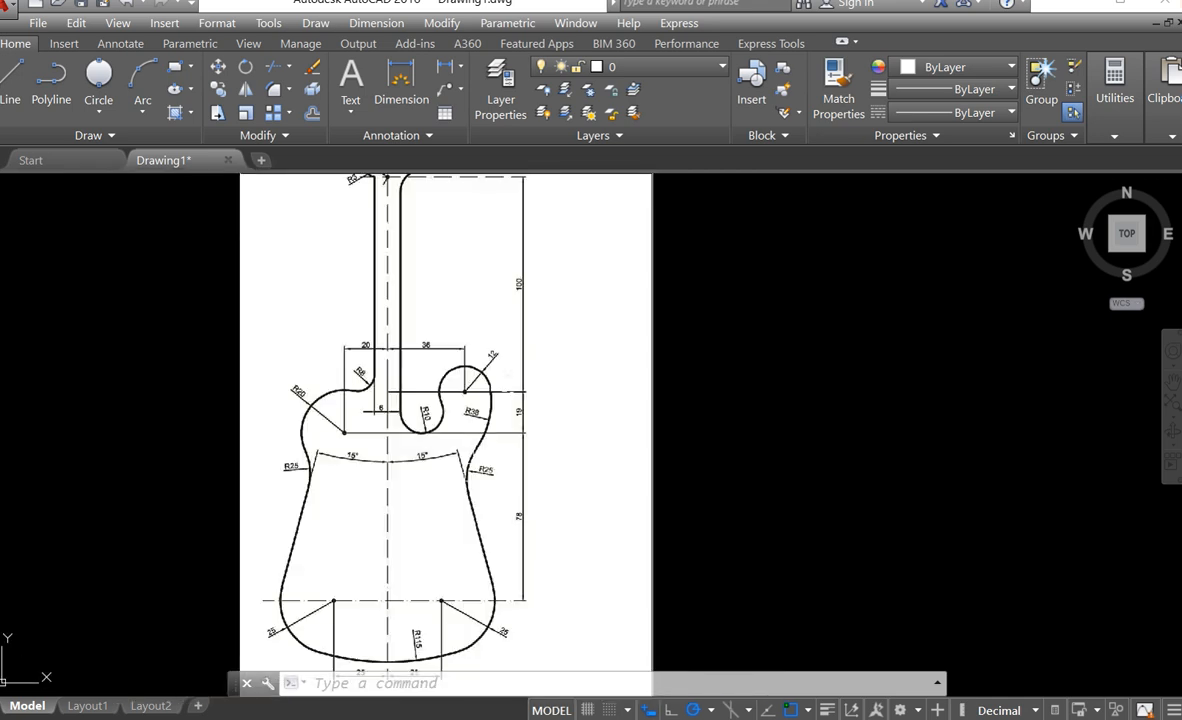
pyautogui.scroll(2, 531, 430)
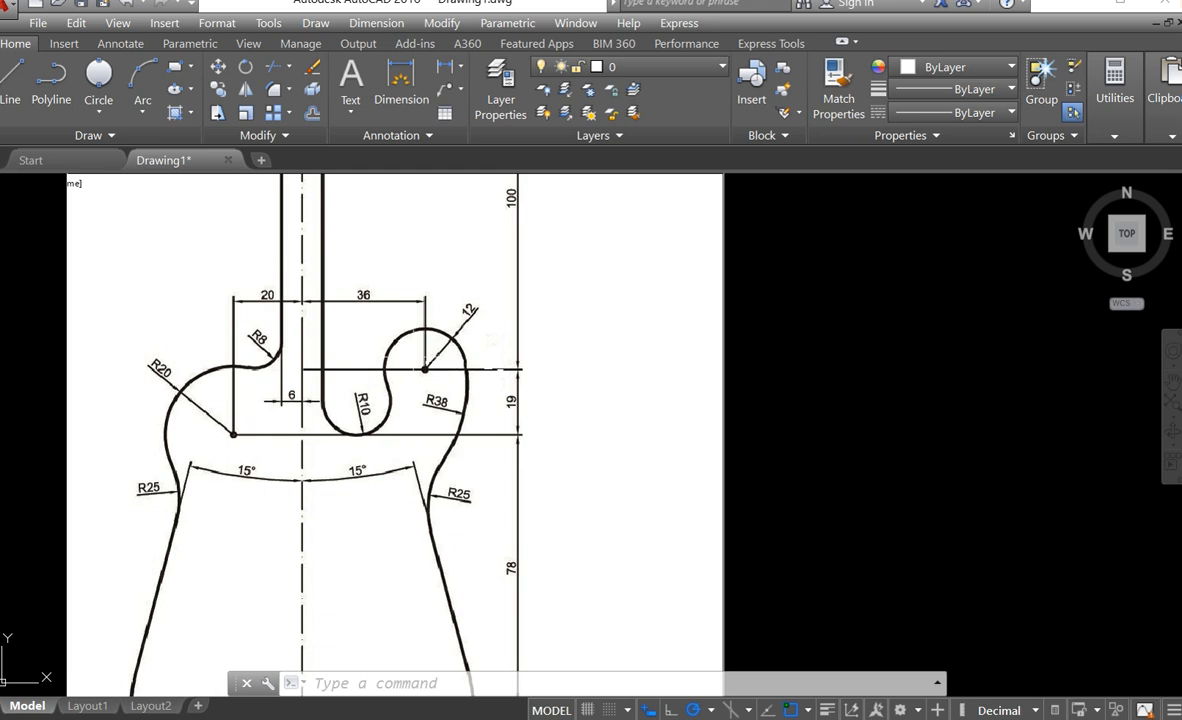
pyautogui.moveTo(410, 338); pyautogui.dragTo(438, 488, button='middle')
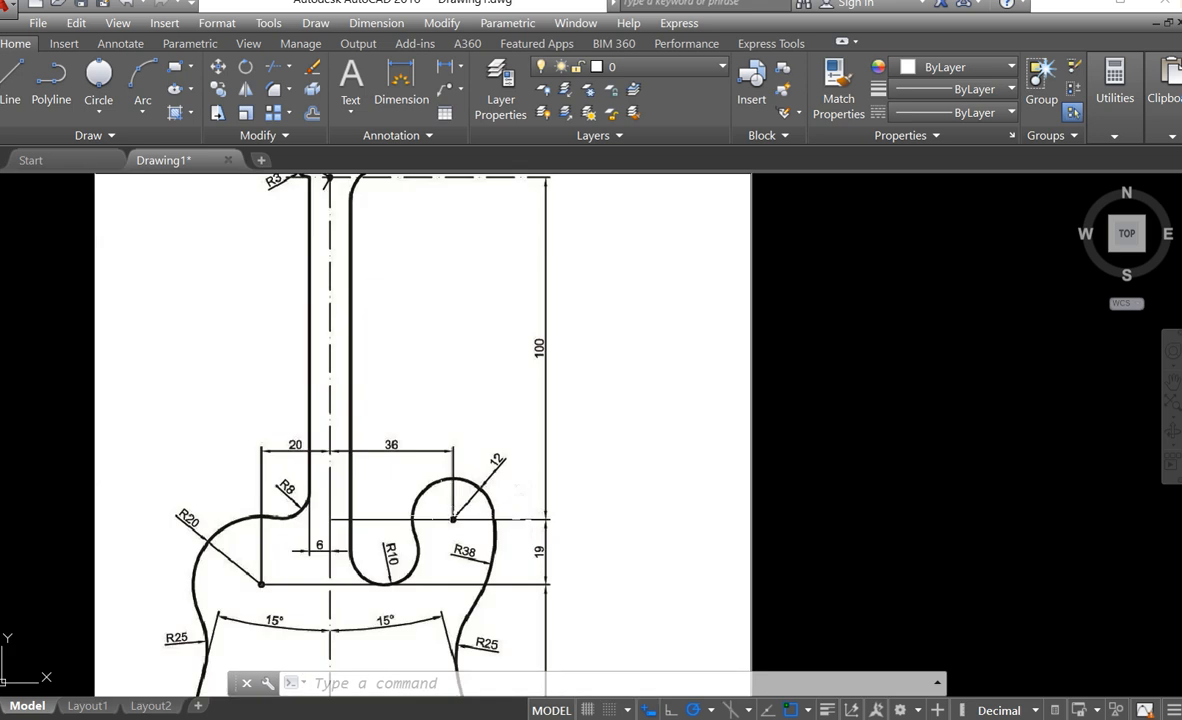
pyautogui.scroll(5, 374, 447)
pyautogui.scroll(-10, 375, 446)
pyautogui.moveTo(573, 449); pyautogui.dragTo(214, 401, button='middle')
pyautogui.moveTo(532, 465); pyautogui.dragTo(494, 452, button='middle')
pyautogui.moveTo(387, 444); pyautogui.dragTo(719, 469, button='middle')
pyautogui.scroll(6, 327, 412)
pyautogui.scroll(-6, 323, 412)
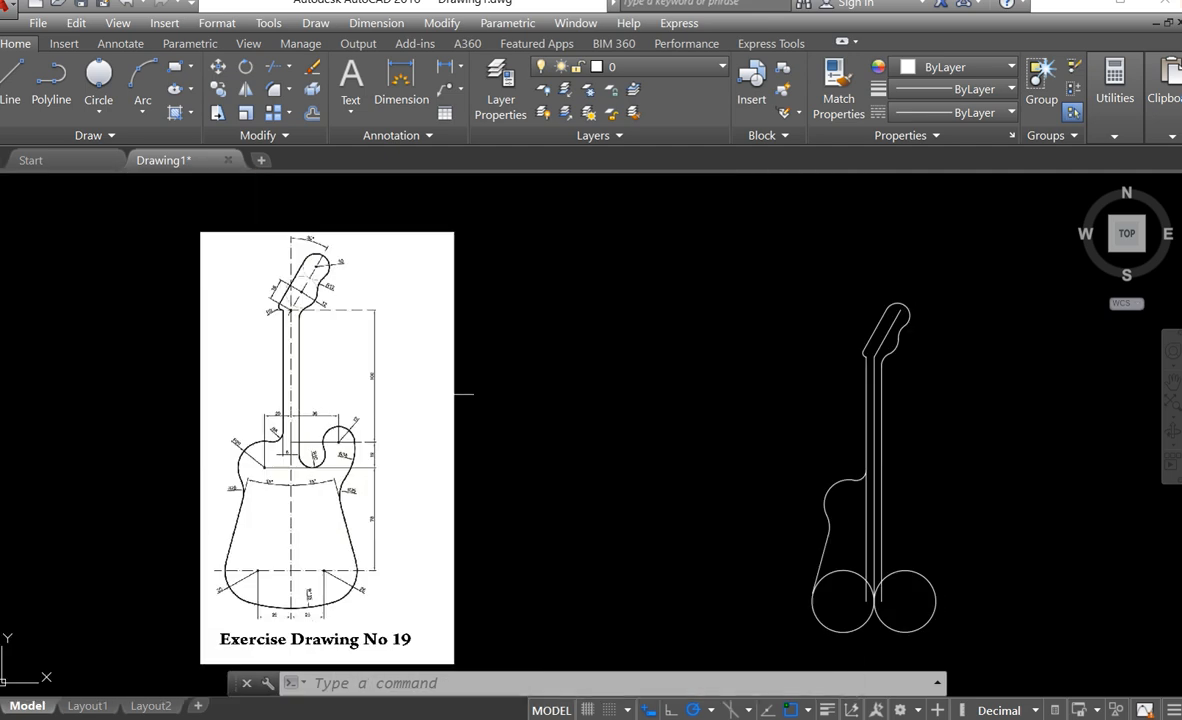
pyautogui.moveTo(464, 394); pyautogui.dragTo(320, 426, button='middle')
# Draw a radius 12 circle centred 100 straight down and 36 to the right of the neck centreline's upper end, using tracking
pyautogui.click(96, 113)
pyautogui.click(125, 147)
pyautogui.moveTo(698, 388); pyautogui.dragTo(612, 338, button='middle')
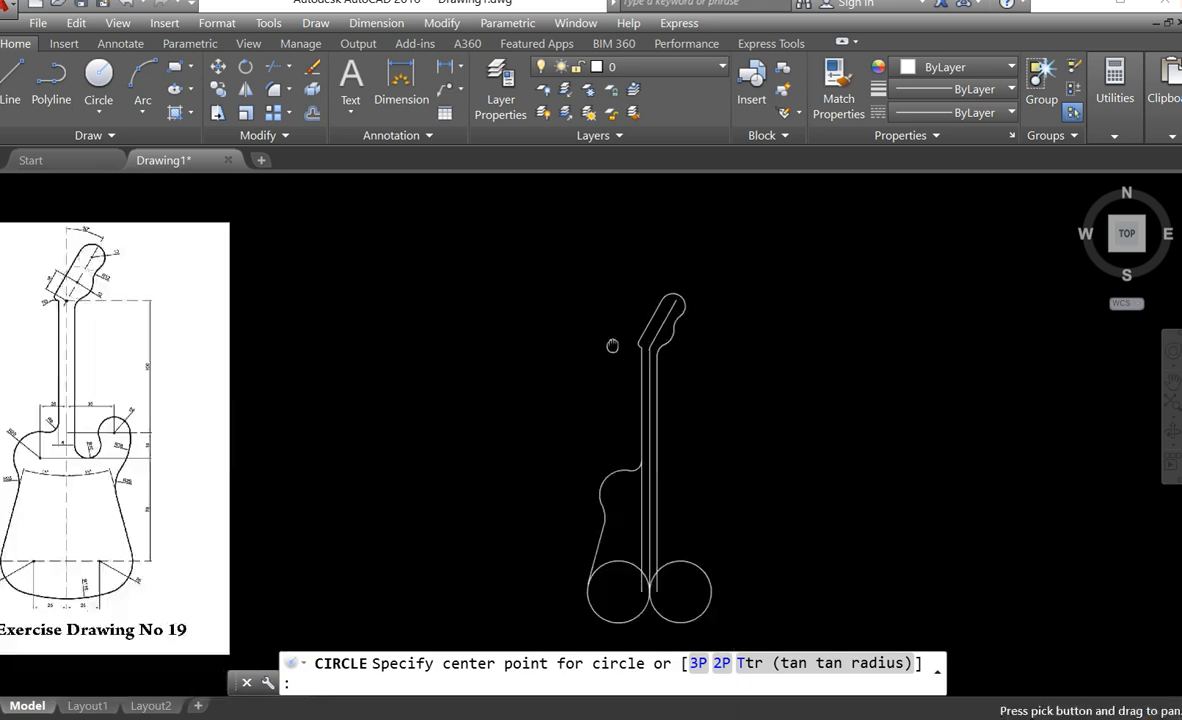
pyautogui.scroll(3, 641, 338)
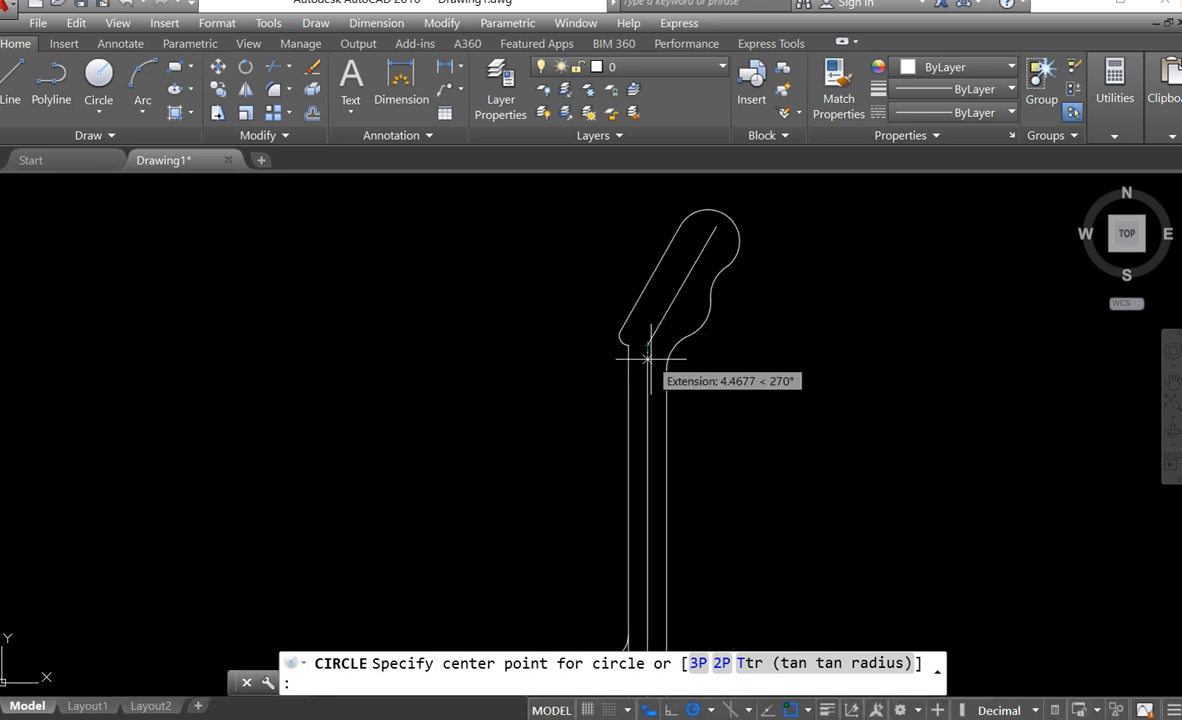
pyautogui.write('tk')
pyautogui.press('Return')
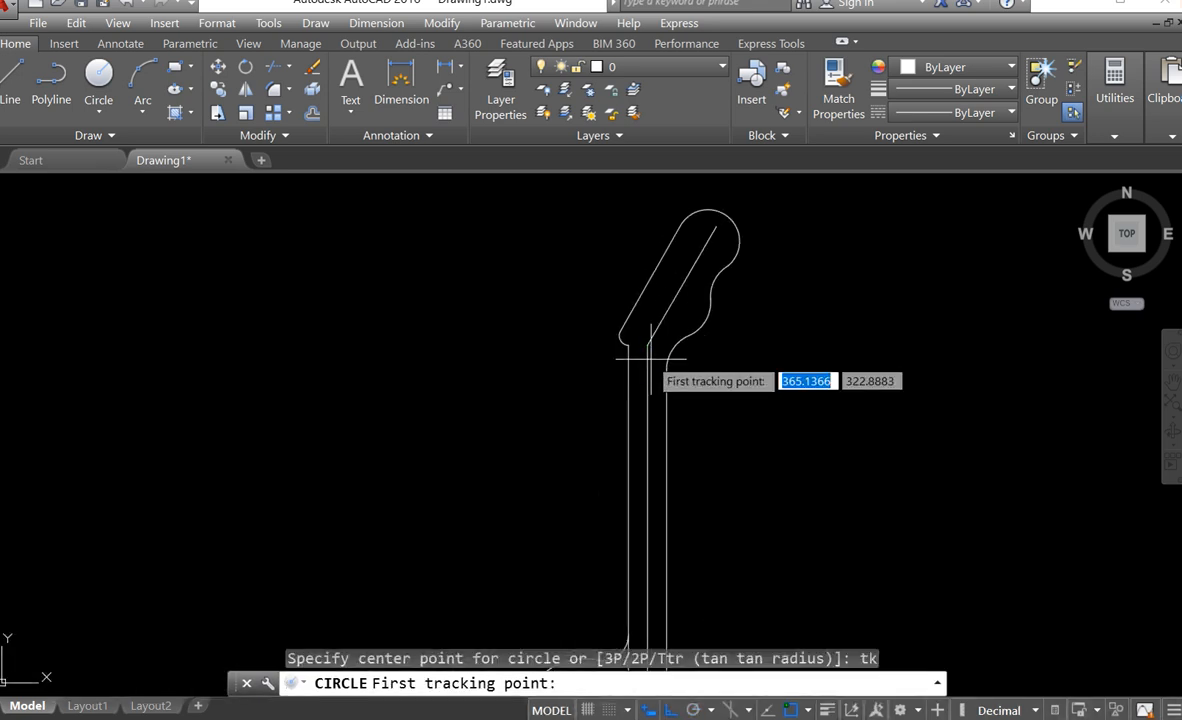
pyautogui.click(649, 349)
pyautogui.moveTo(663, 563); pyautogui.dragTo(611, 463, button='middle')
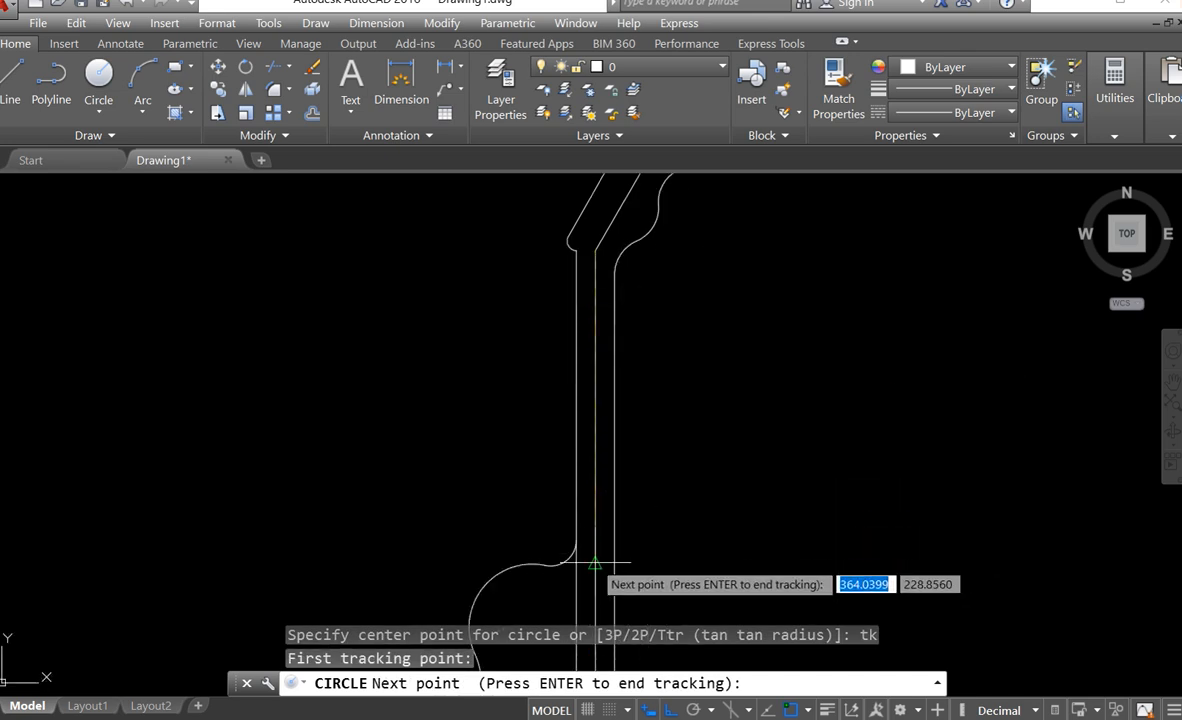
pyautogui.write('100')
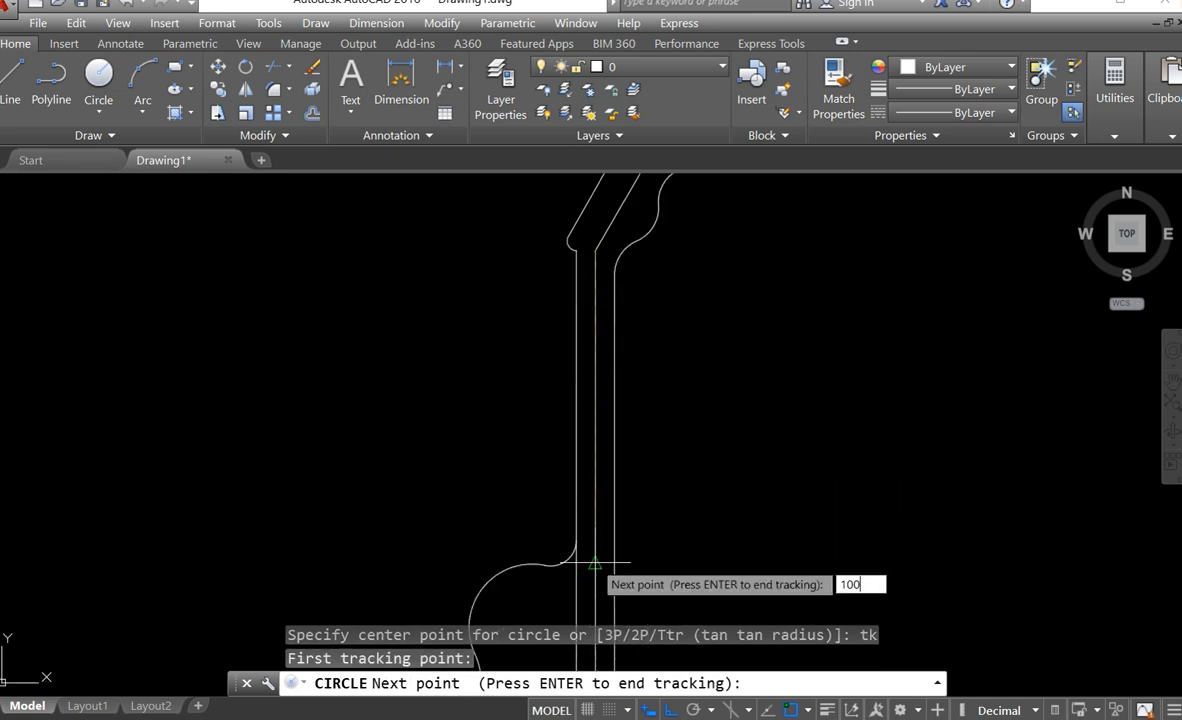
pyautogui.press('Return')
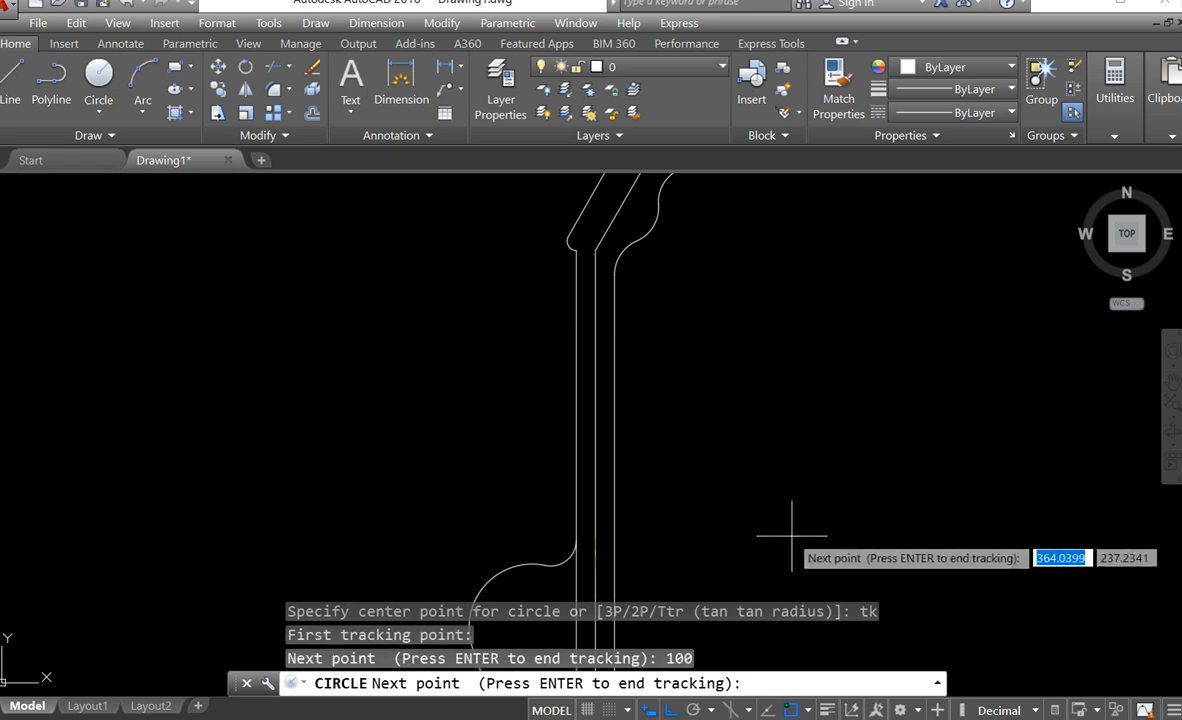
pyautogui.scroll(-5, 790, 537)
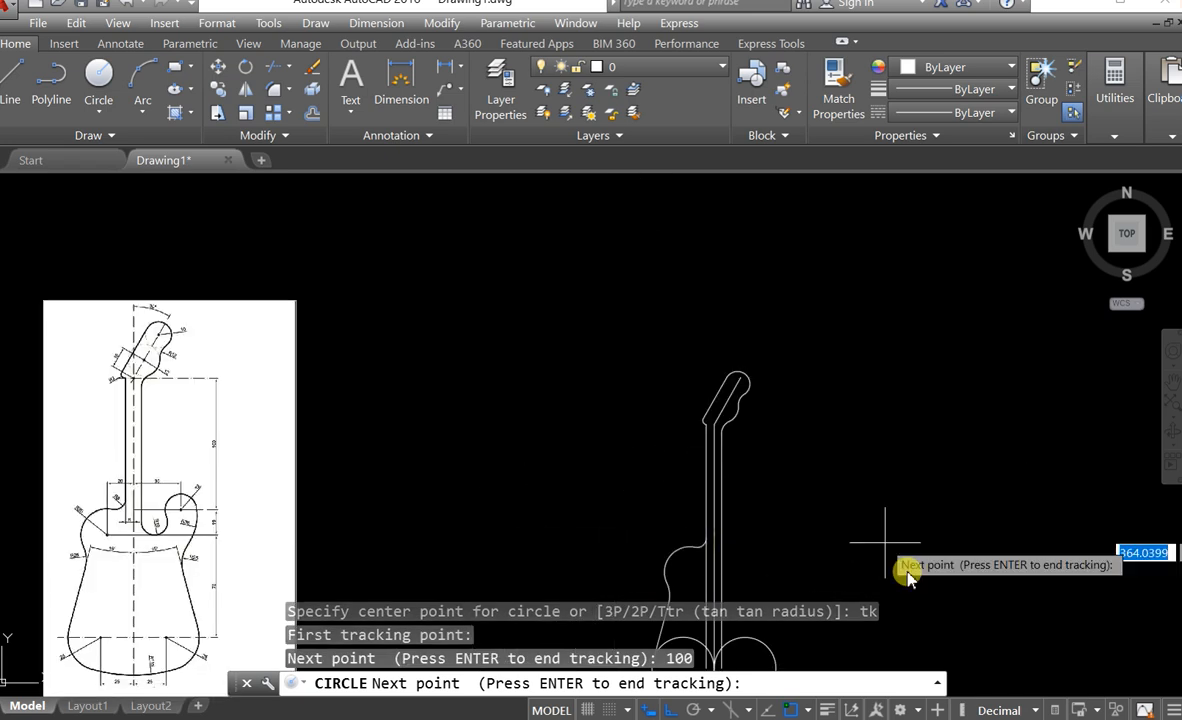
pyautogui.moveTo(865, 454); pyautogui.dragTo(475, 311, button='middle')
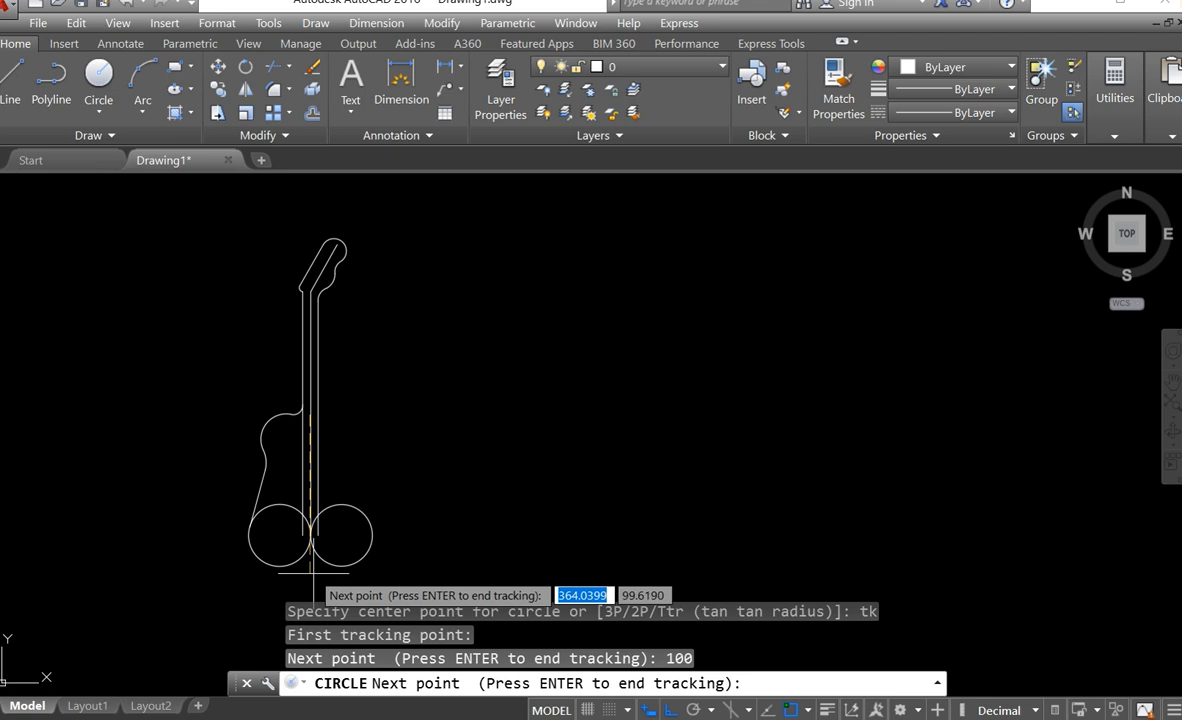
pyautogui.scroll(-2, 590, 395)
pyautogui.moveTo(572, 401); pyautogui.dragTo(879, 433, button='middle')
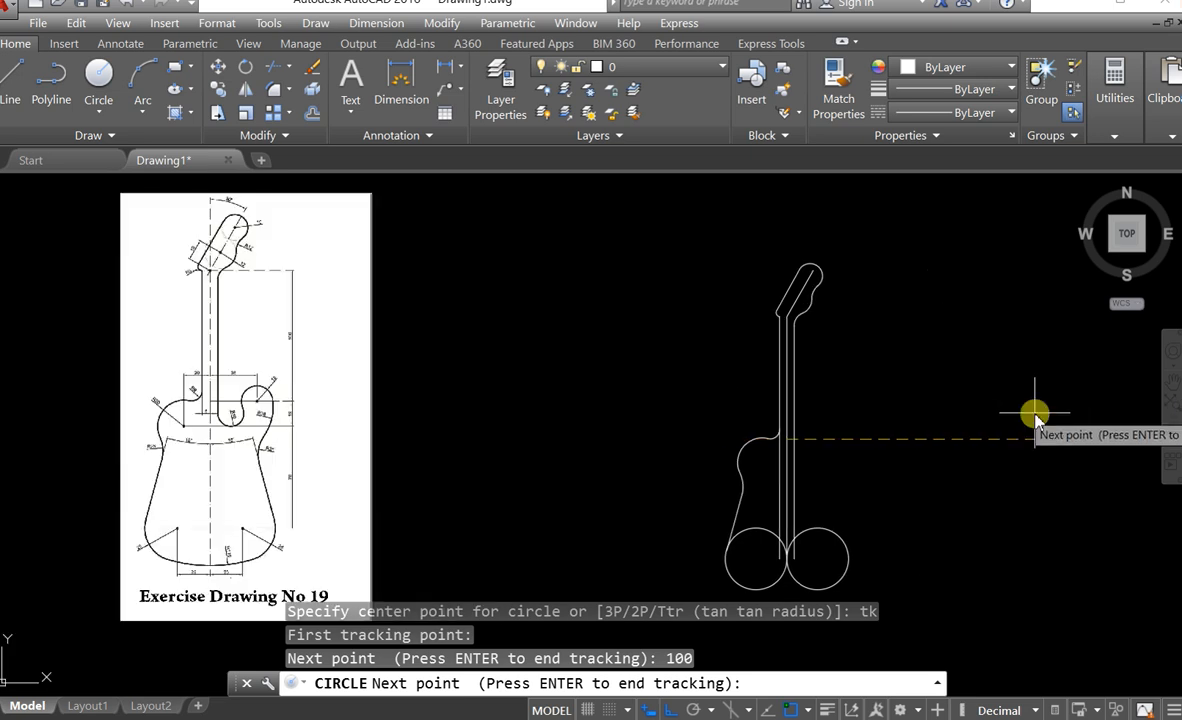
pyautogui.write('36')
pyautogui.press('Return')
pyautogui.press('Return')
pyautogui.press('Return')
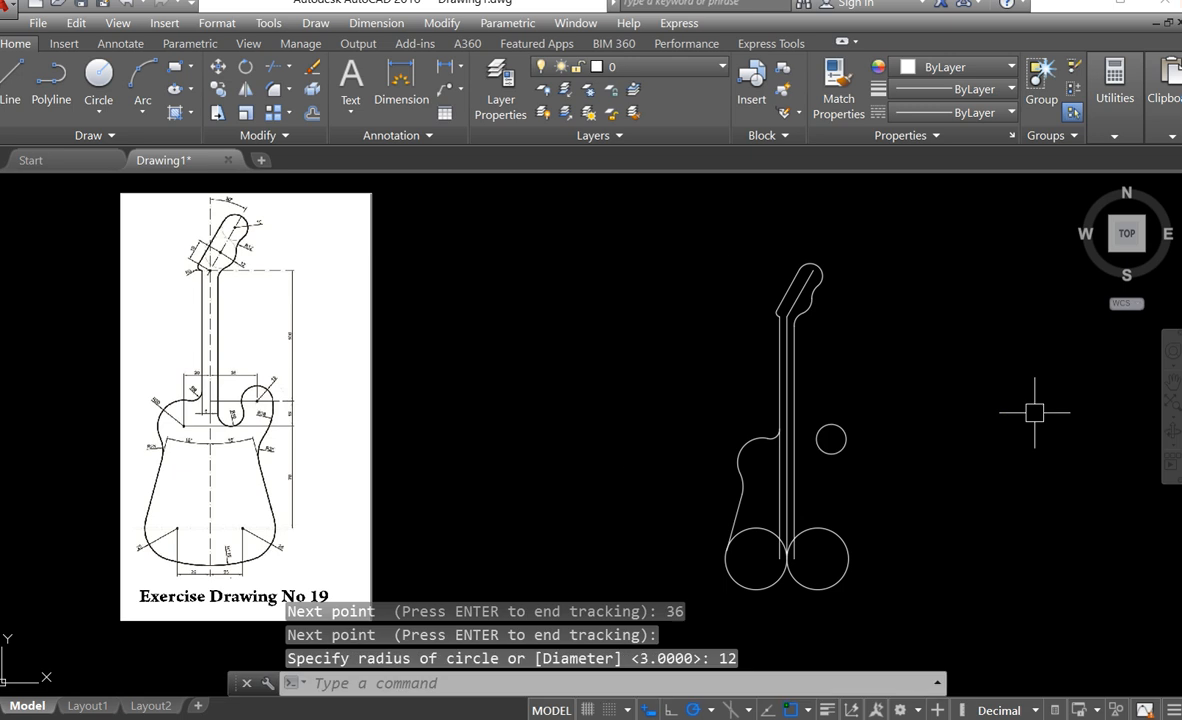
# Mirror the body's slanted left line and its adjoining R25 arc about the vertical centreline through the bottom circles' meeting point, keeping the originals
pyautogui.scroll(4, 288, 388)
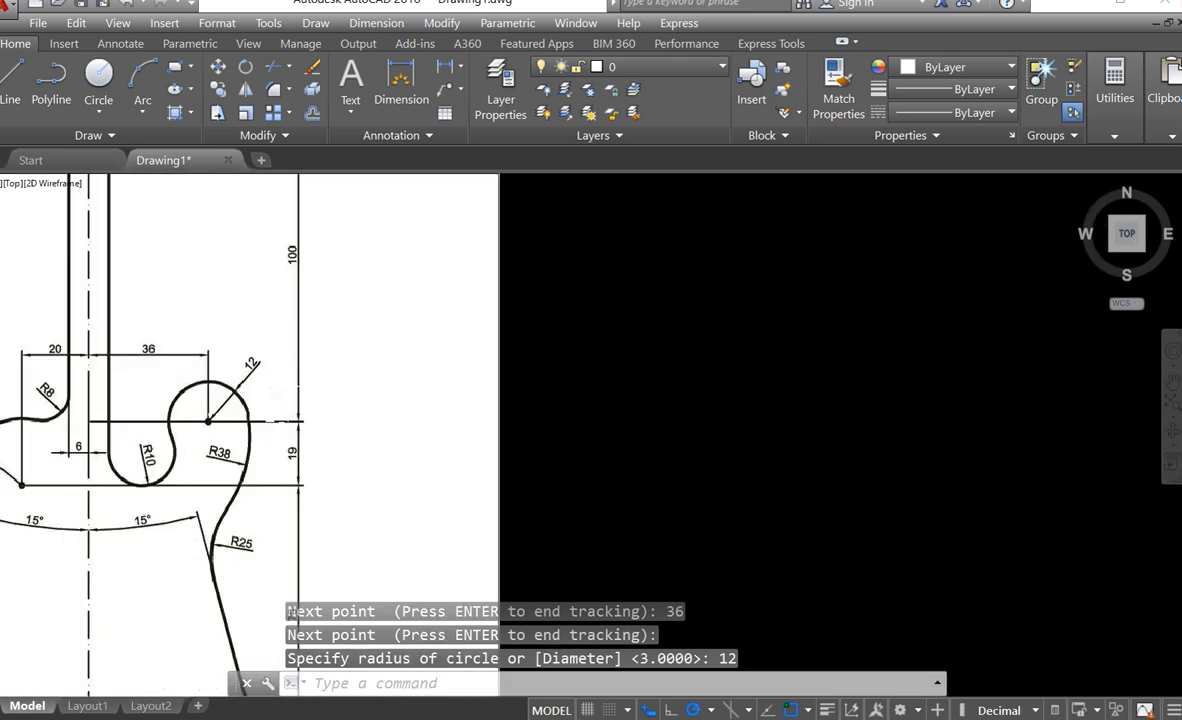
pyautogui.scroll(-4, 274, 394)
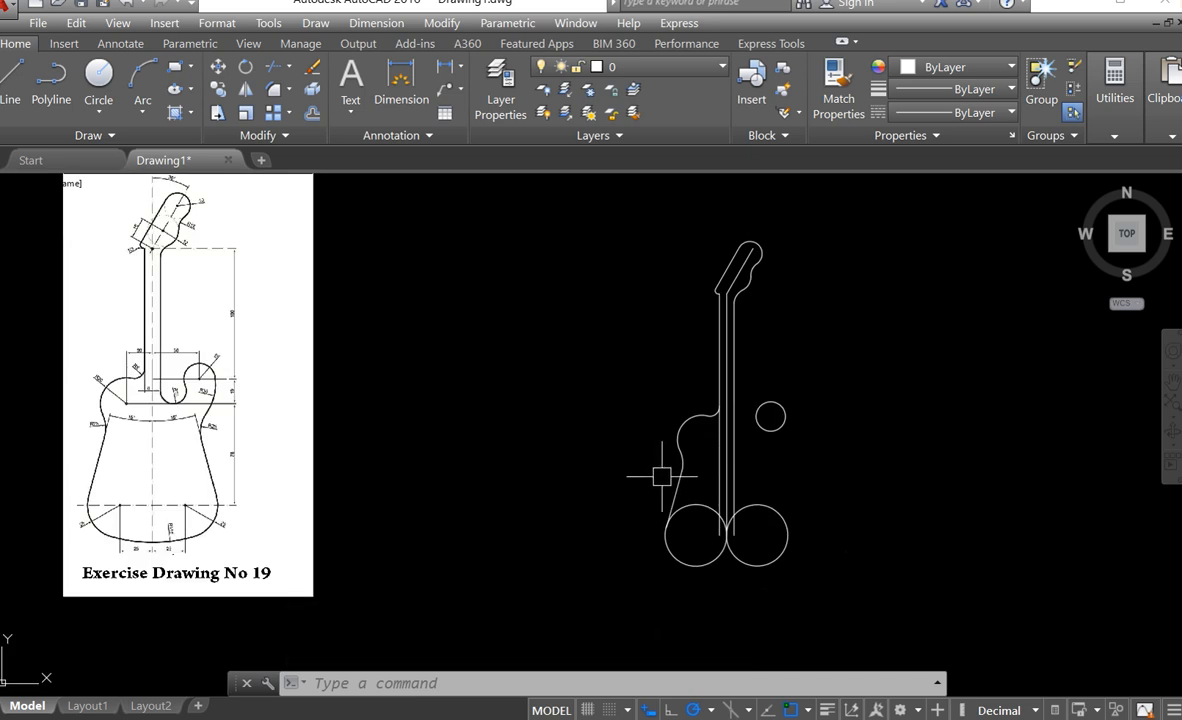
pyautogui.scroll(2, 760, 495)
pyautogui.moveTo(707, 491); pyautogui.dragTo(651, 471, button='middle')
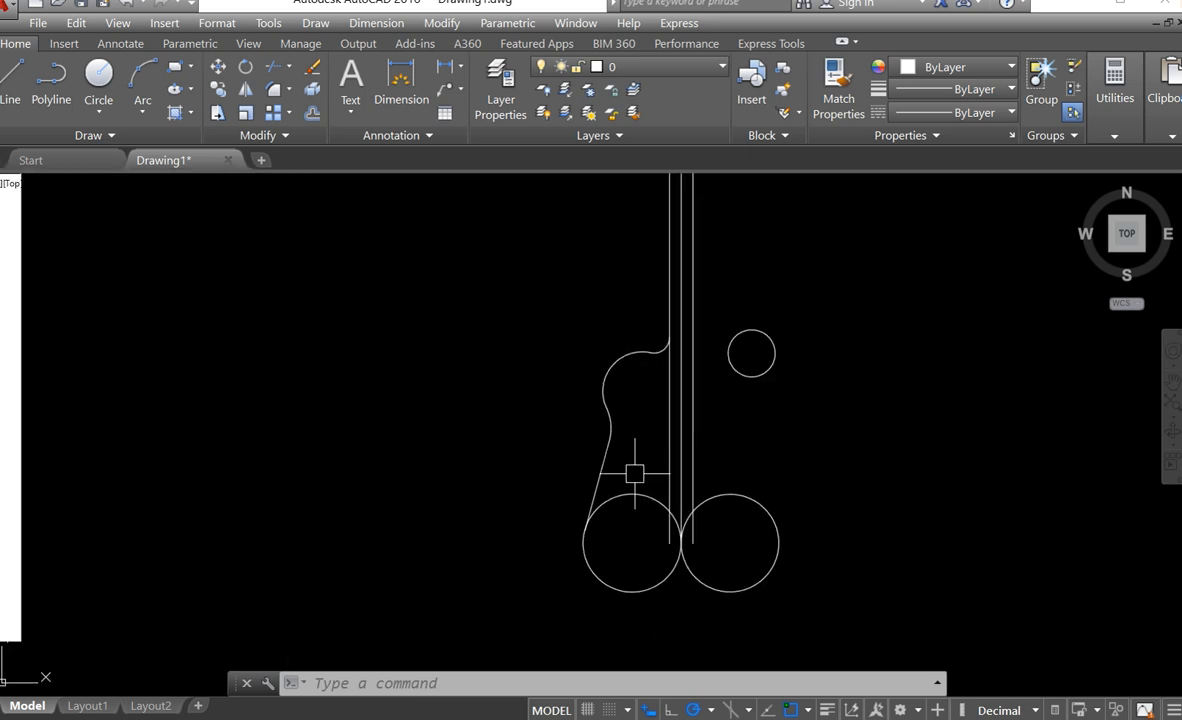
pyautogui.write('MI')
pyautogui.press('Return')
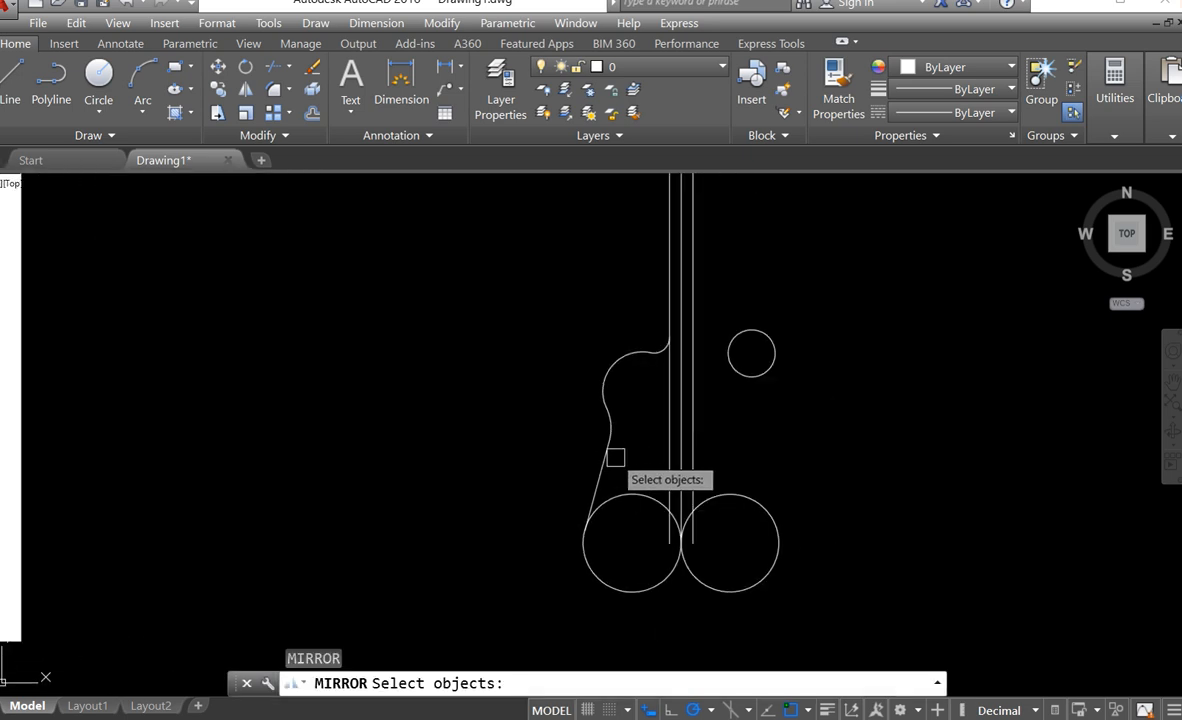
pyautogui.click(612, 432)
pyautogui.click(613, 418)
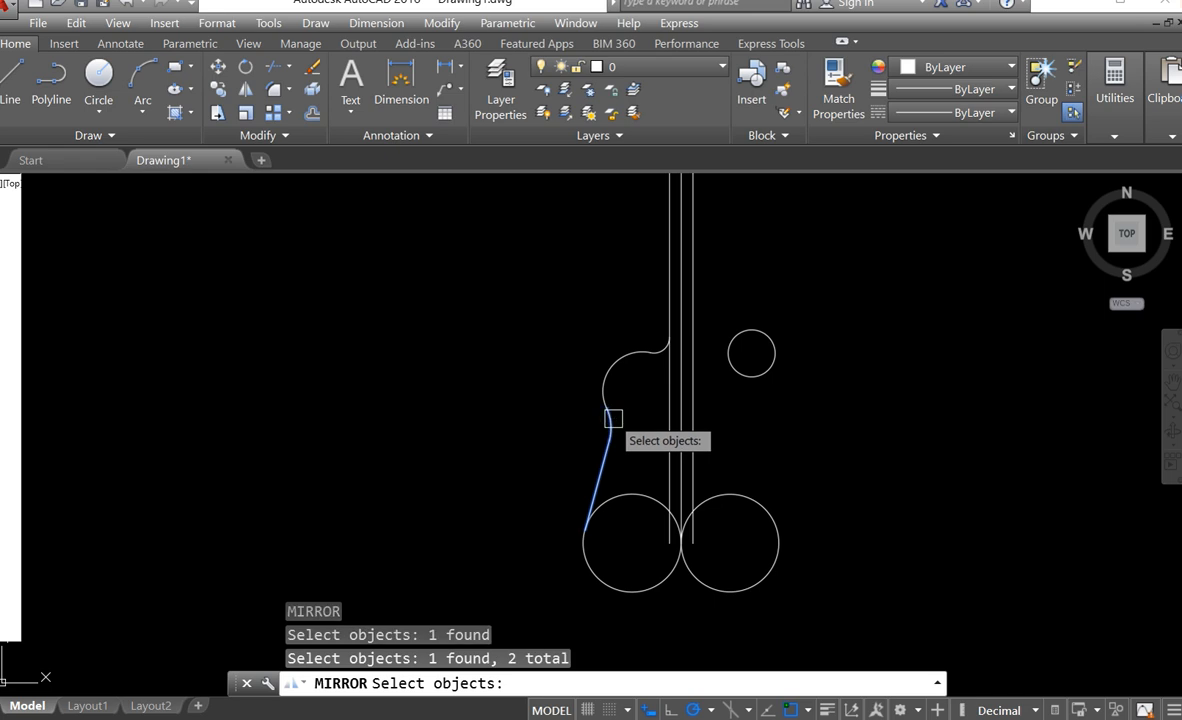
pyautogui.press('Return')
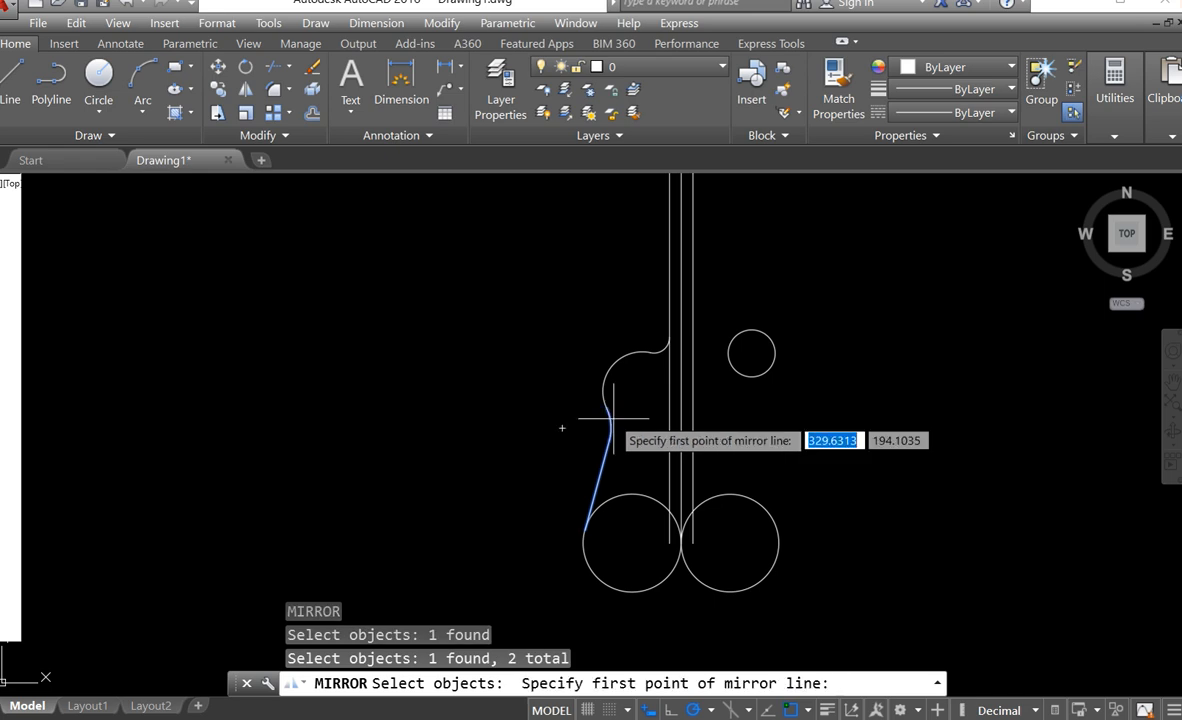
pyautogui.click(681, 545)
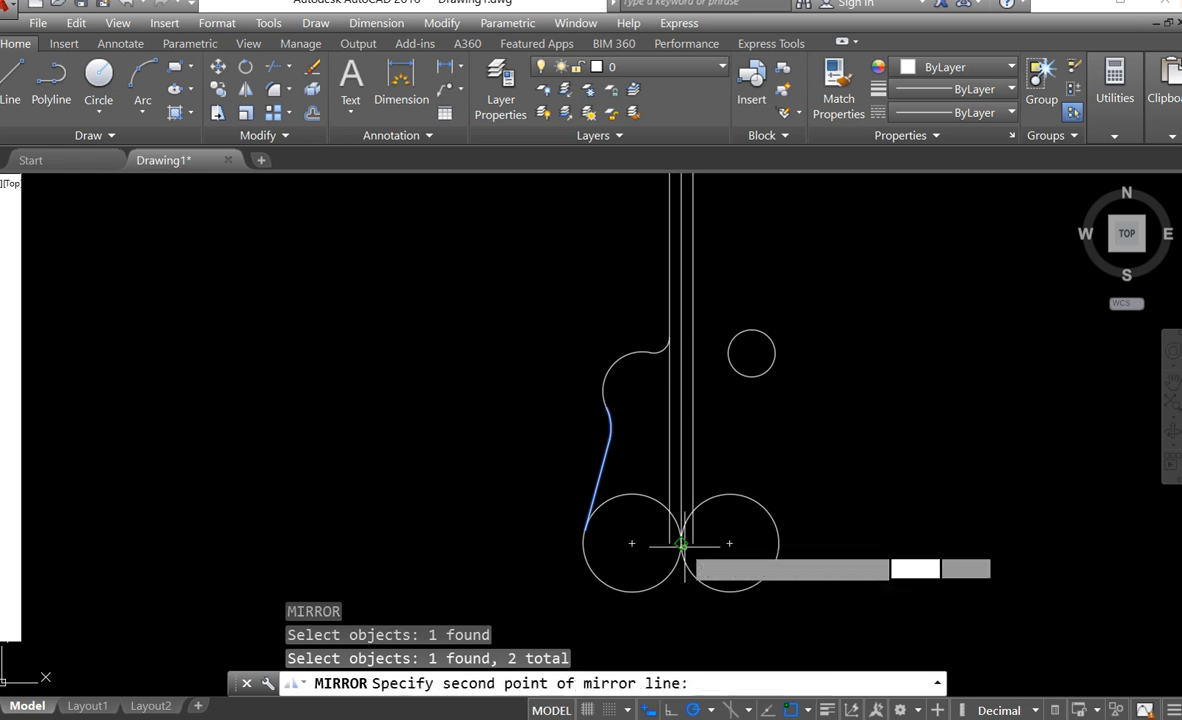
pyautogui.click(685, 656)
pyautogui.press('Return')
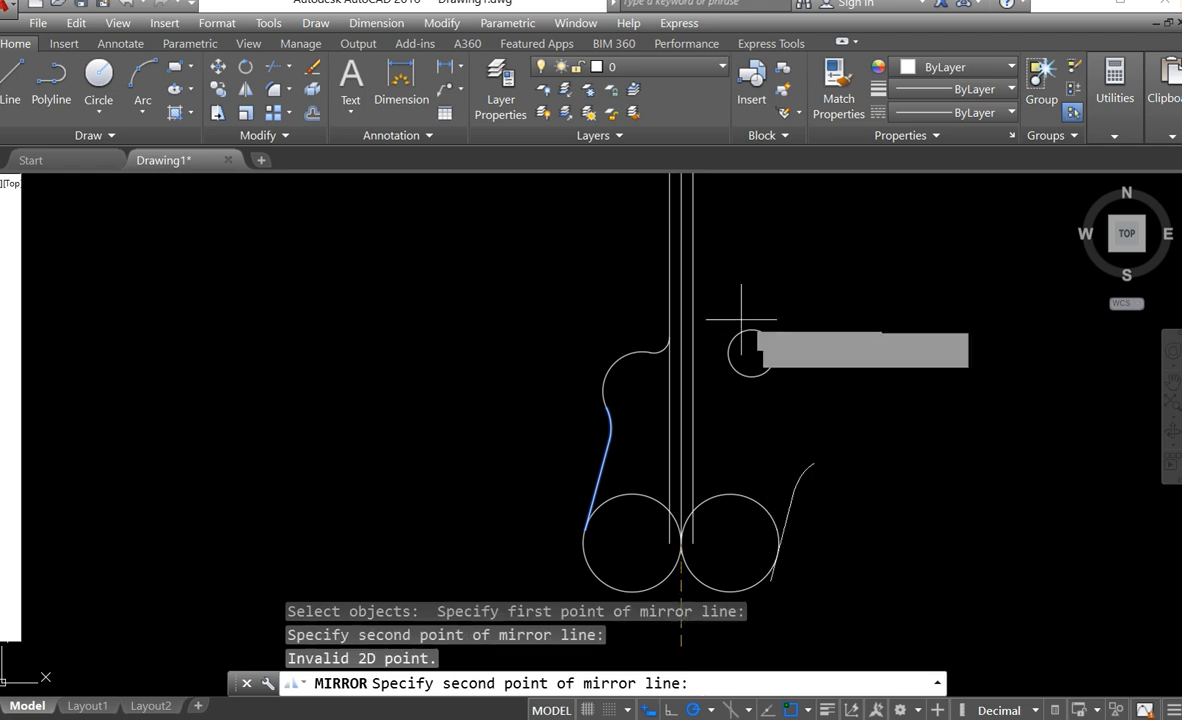
pyautogui.moveTo(726, 494); pyautogui.dragTo(641, 370, button='middle')
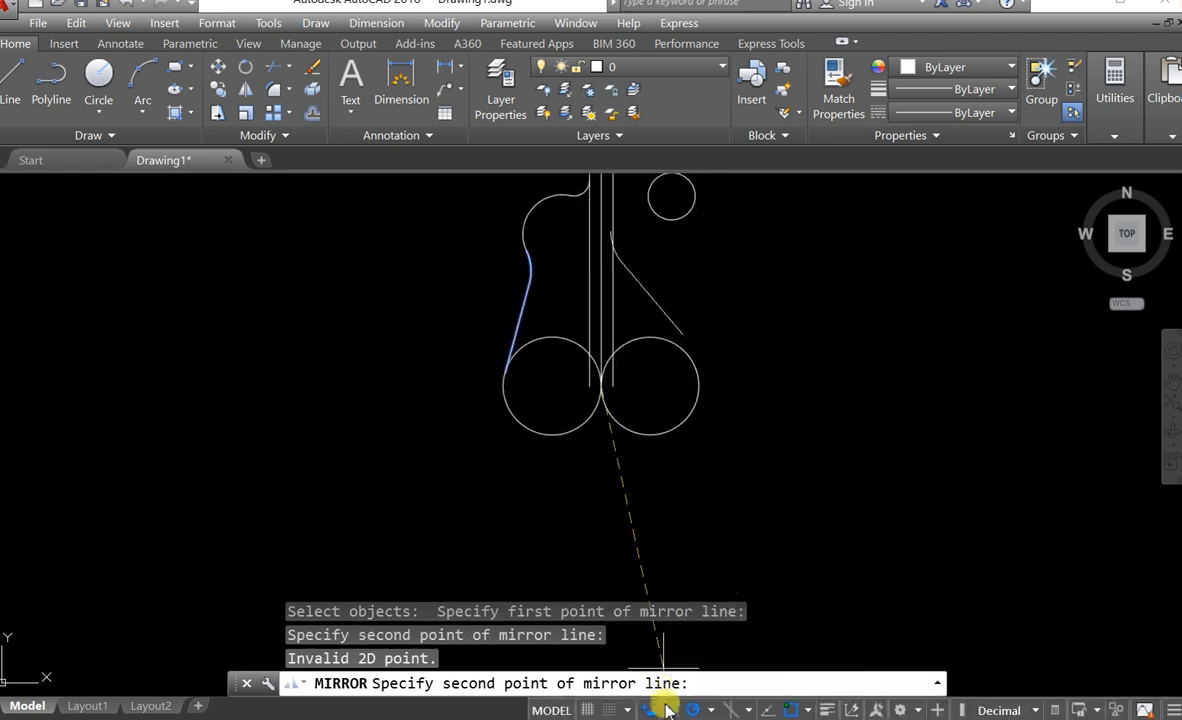
pyautogui.press('F8')
pyautogui.click(620, 510)
pyautogui.press('Return')
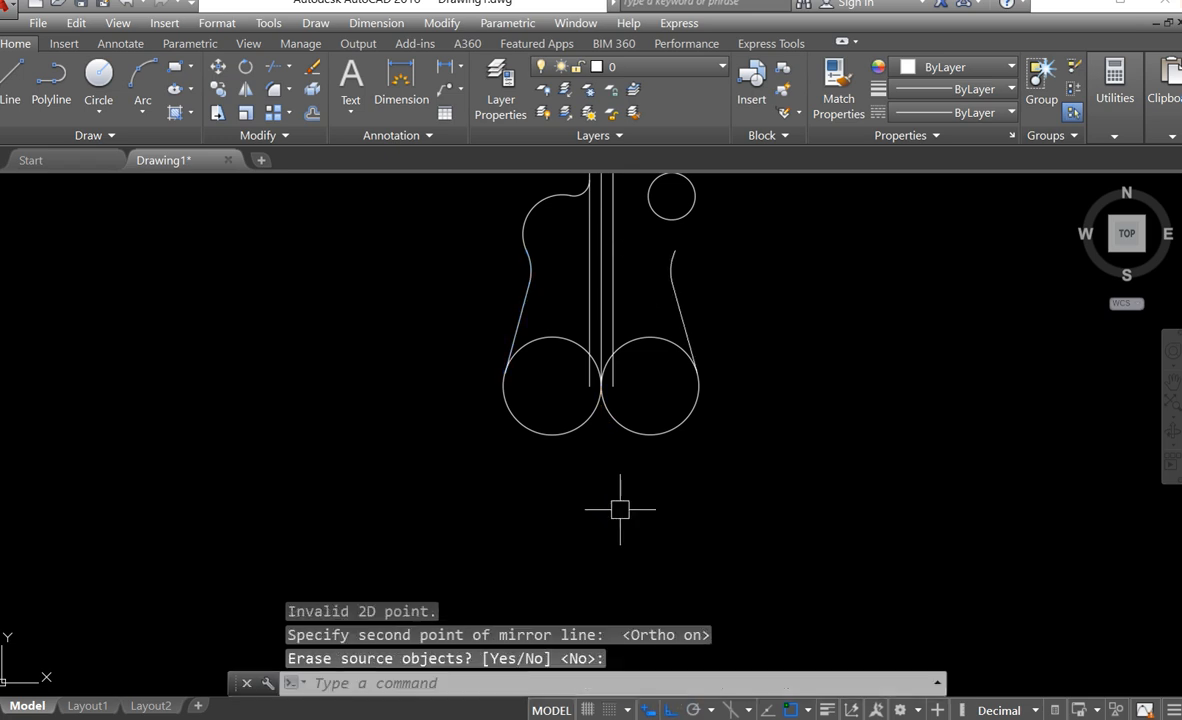
pyautogui.moveTo(646, 290); pyautogui.dragTo(731, 403, button='middle')
pyautogui.scroll(-2, 732, 406)
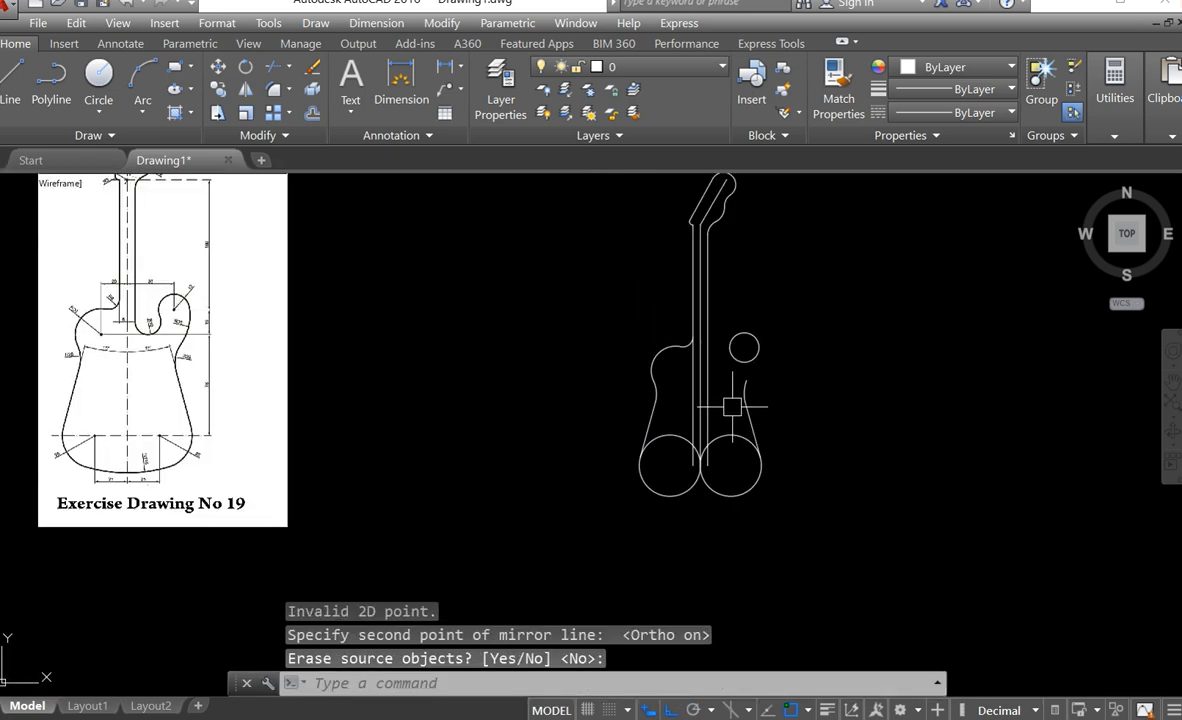
# Close the mirrored R25 arc on the body's right side into a full circle with Join
pyautogui.scroll(4, 202, 349)
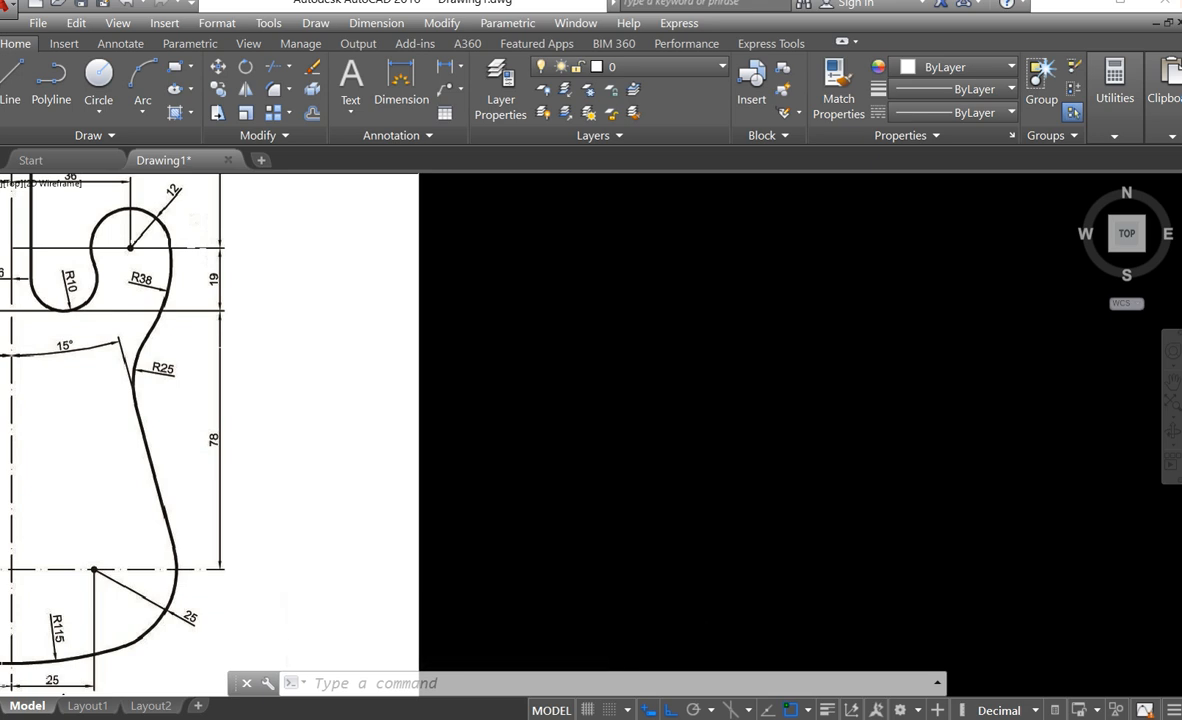
pyautogui.scroll(-2, 202, 349)
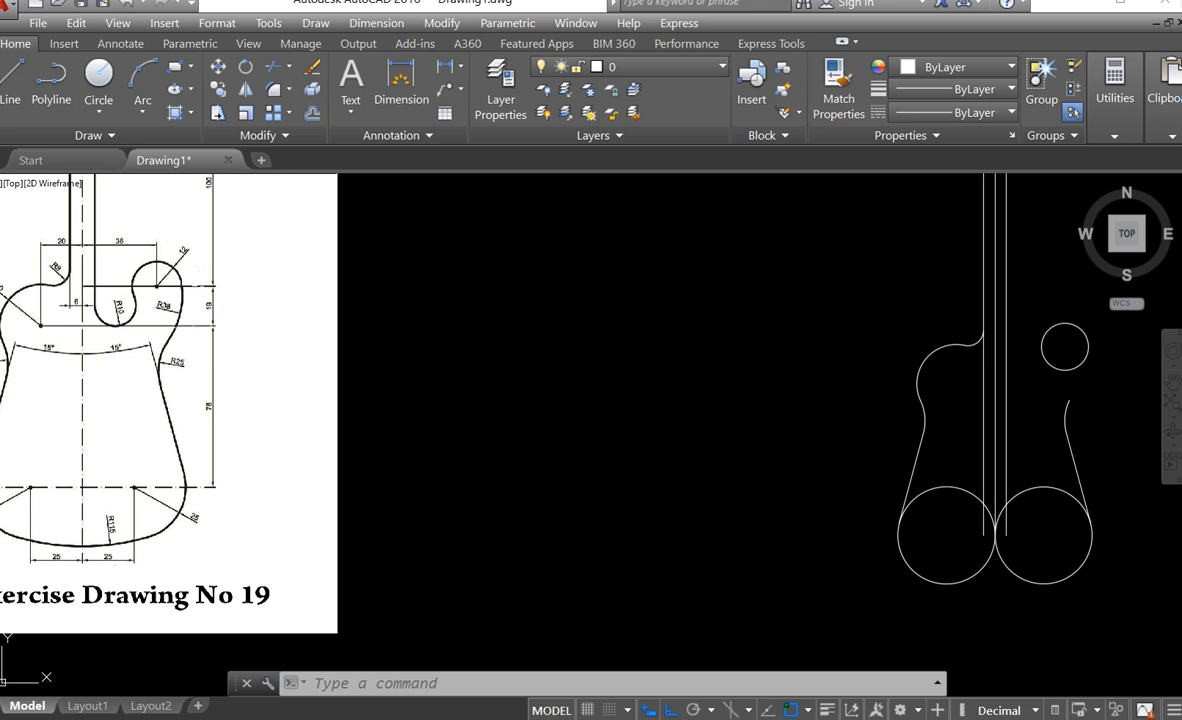
pyautogui.moveTo(1121, 390)
pyautogui.mouseDown(button='middle')
pyautogui.moveTo(929, 454)
pyautogui.moveTo(910, 420)
pyautogui.mouseUp(button='middle')
pyautogui.write('j')
pyautogui.press('Return')
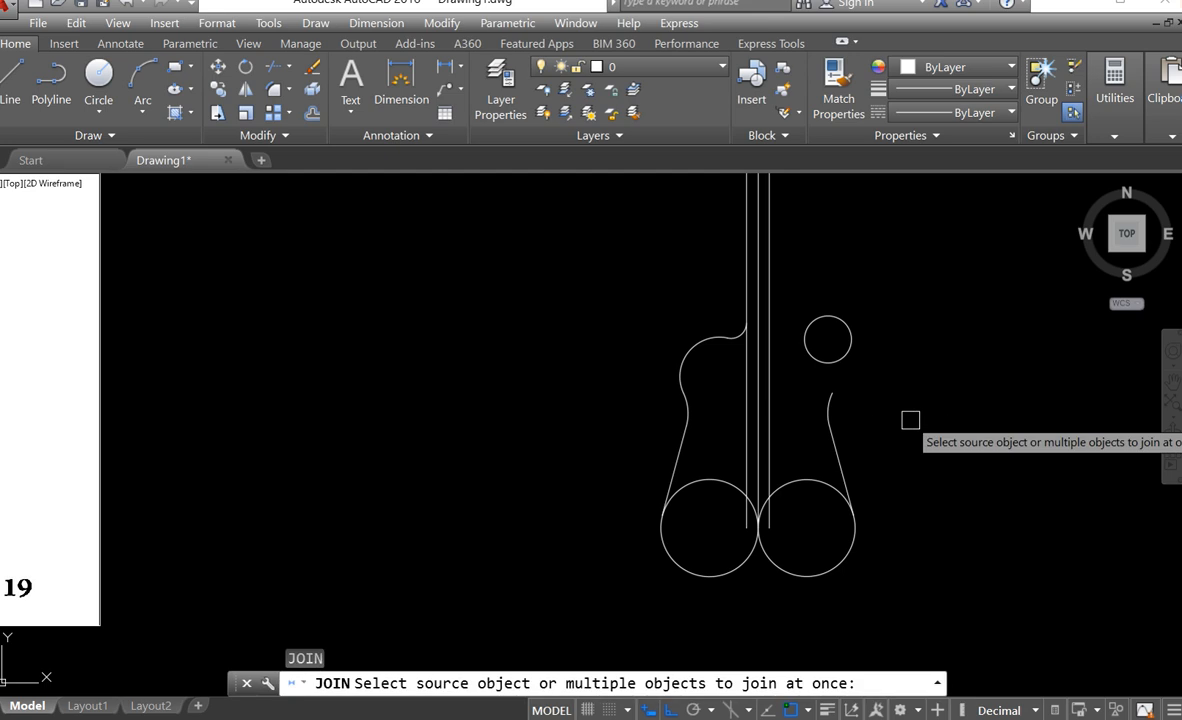
pyautogui.click(831, 400)
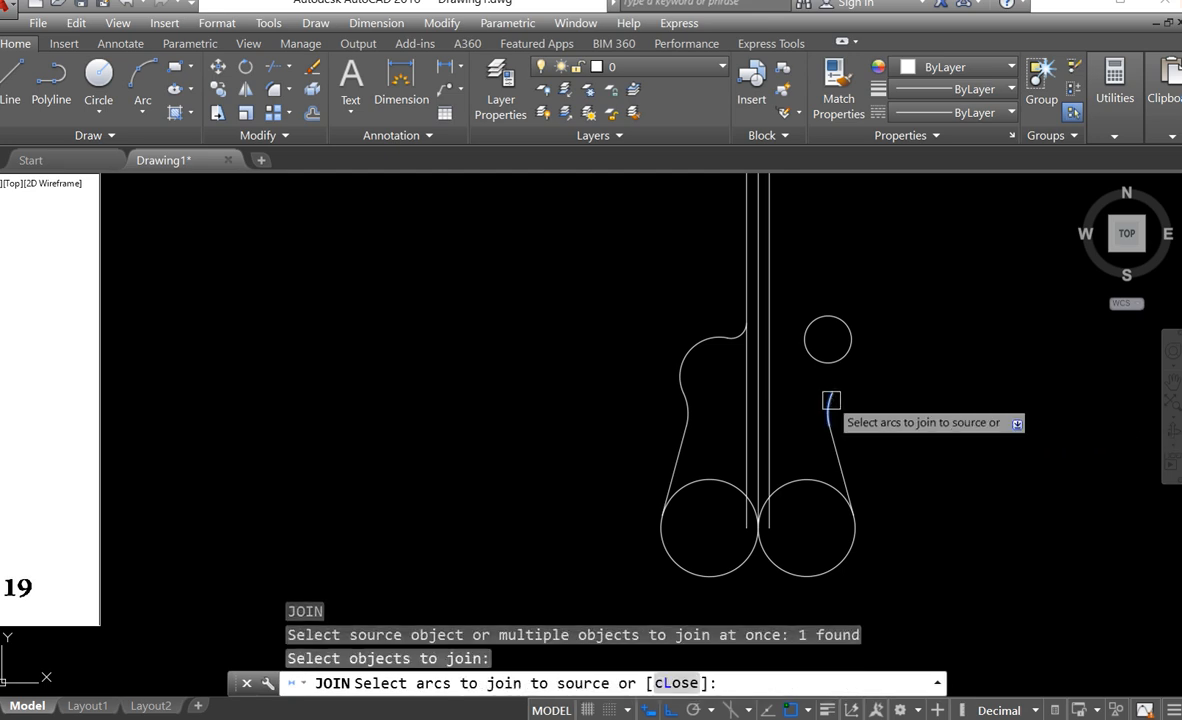
pyautogui.write('l')
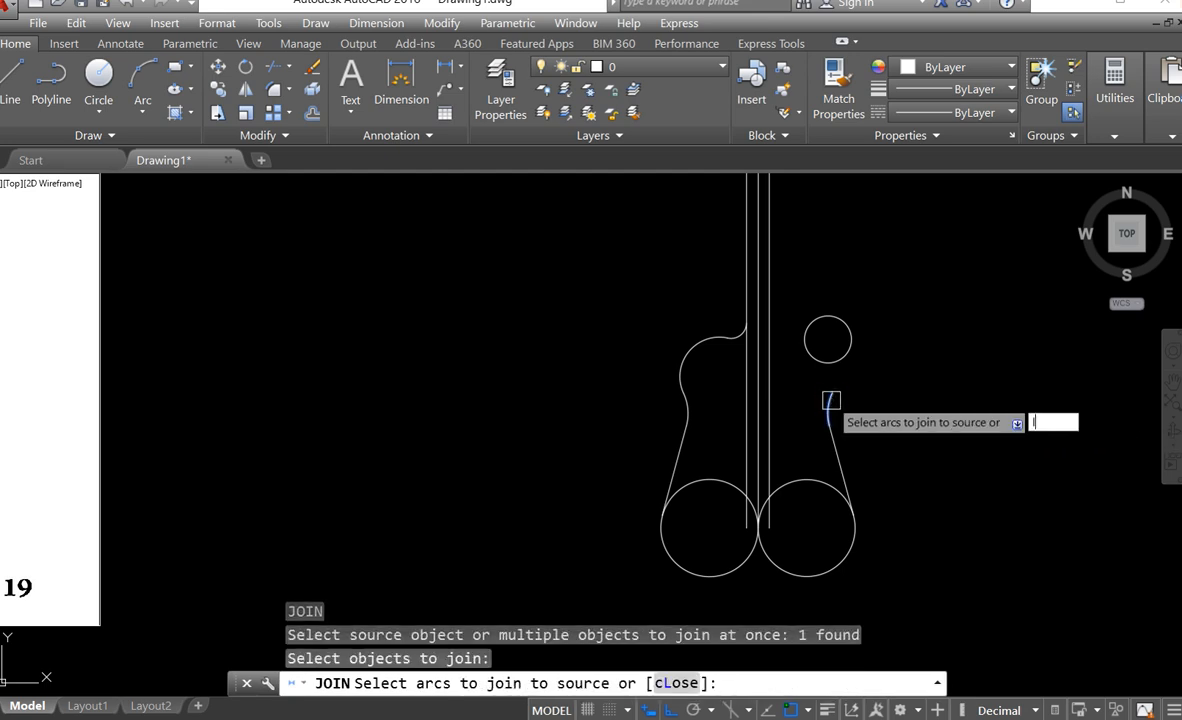
pyautogui.press('Return')
pyautogui.scroll(-2, 970, 440)
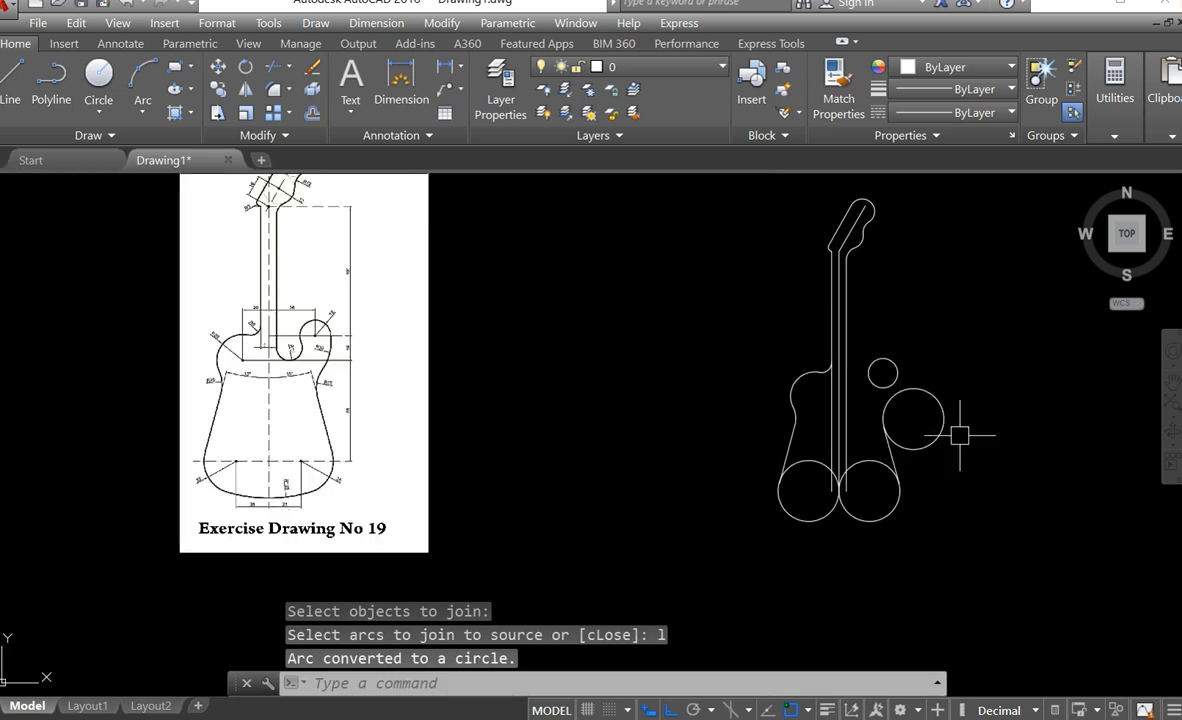
# Examine the reference drawing's radii and positions around the right cutaway and horn, between the neck and the right R25 curve
pyautogui.moveTo(925, 420)
pyautogui.mouseDown(button='middle')
pyautogui.moveTo(870, 440)
pyautogui.moveTo(852, 402)
pyautogui.mouseUp(button='middle')
pyautogui.scroll(2, 856, 398)
pyautogui.scroll(-2, 850, 410)
pyautogui.scroll(2, 283, 403)
pyautogui.scroll(2, 274, 360)
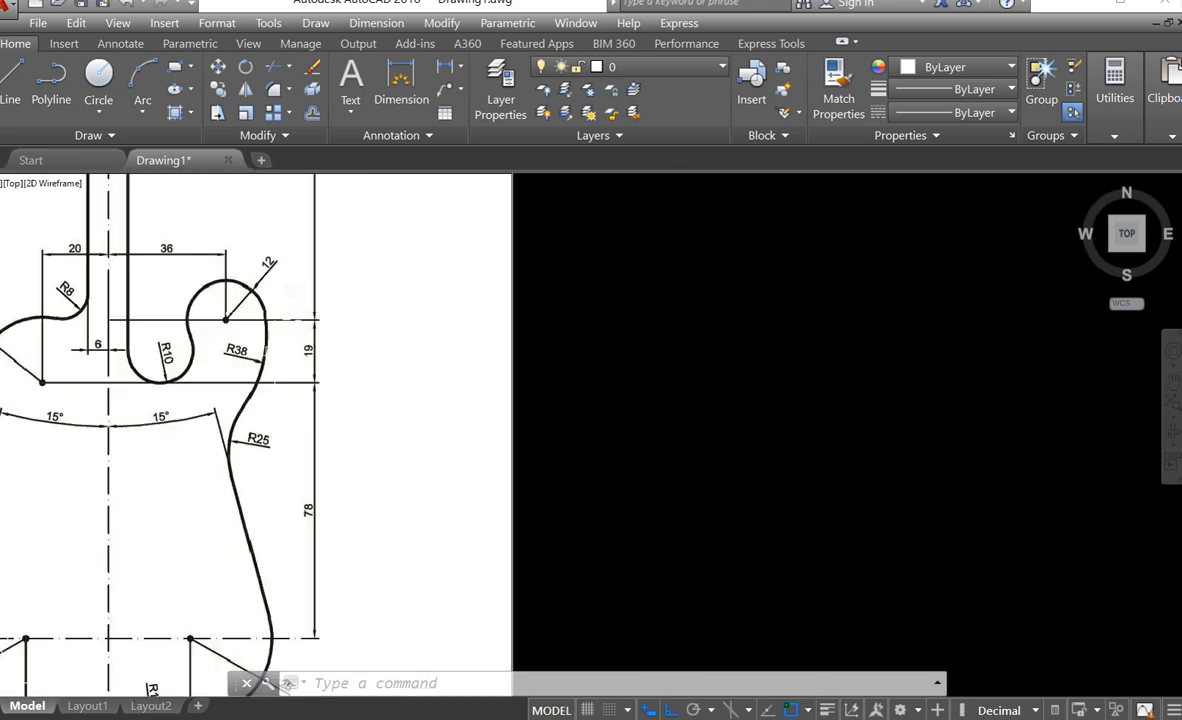
pyautogui.scroll(3, 275, 357)
pyautogui.scroll(-5, 704, 463)
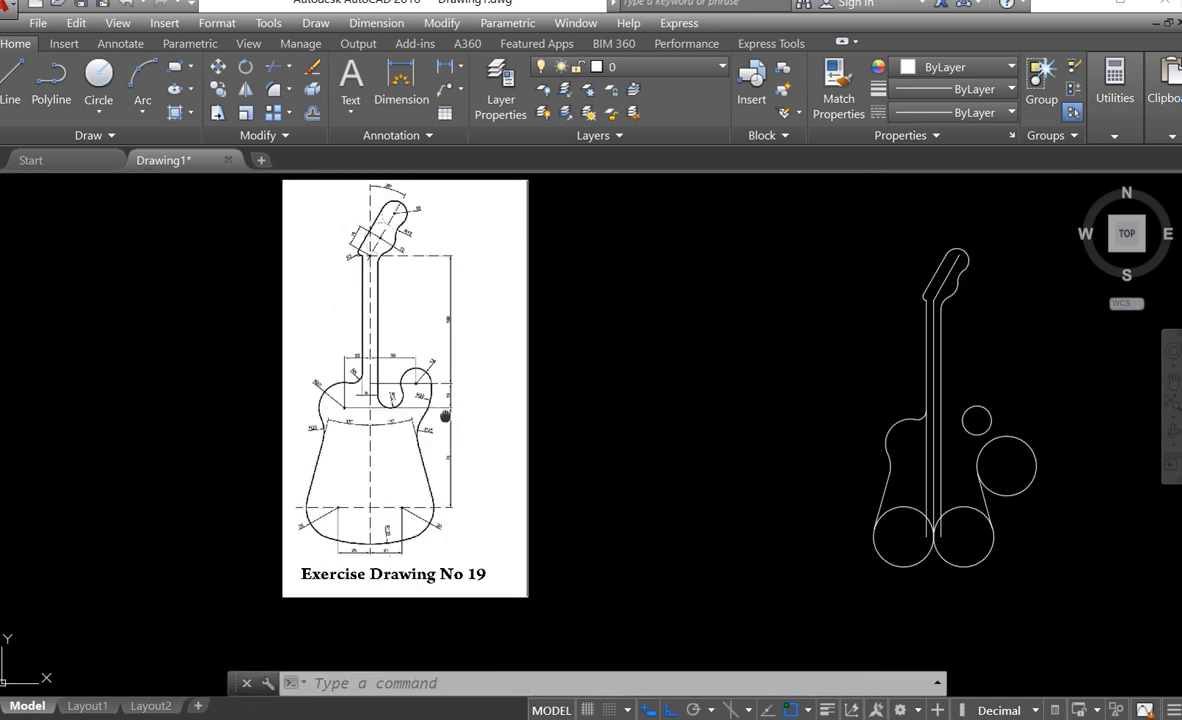
pyautogui.moveTo(445, 416); pyautogui.dragTo(425, 412, button='middle')
pyautogui.scroll(2, 394, 390)
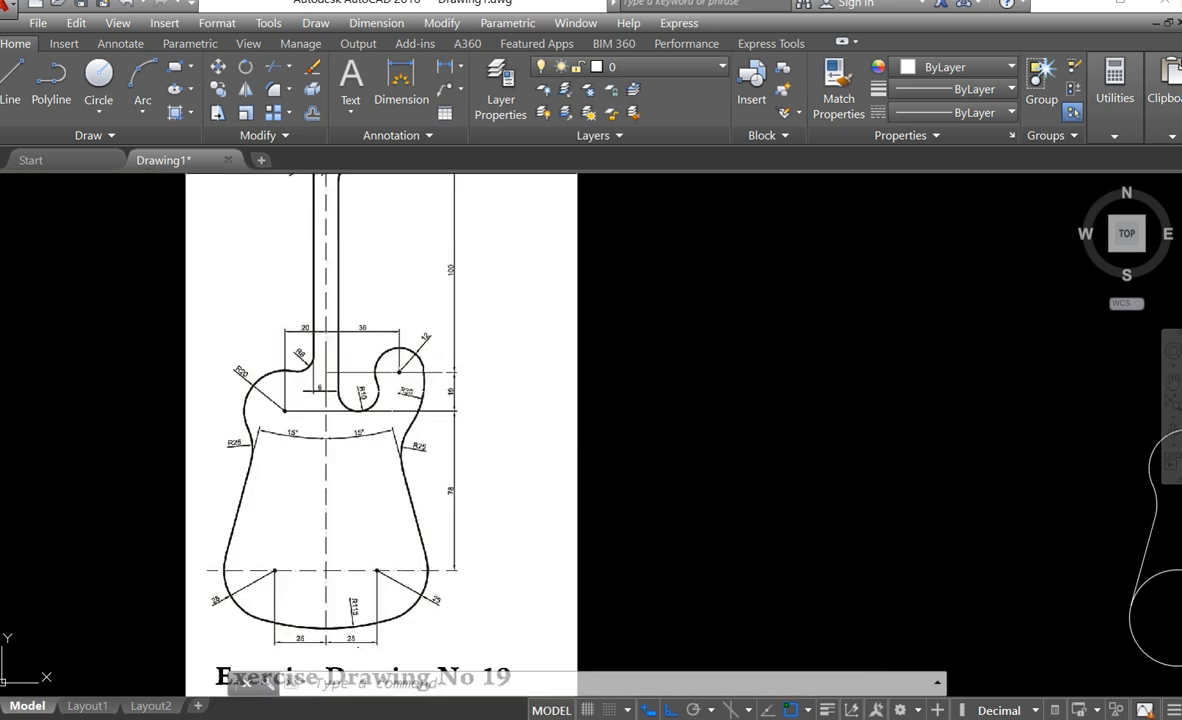
pyautogui.scroll(2, 392, 387)
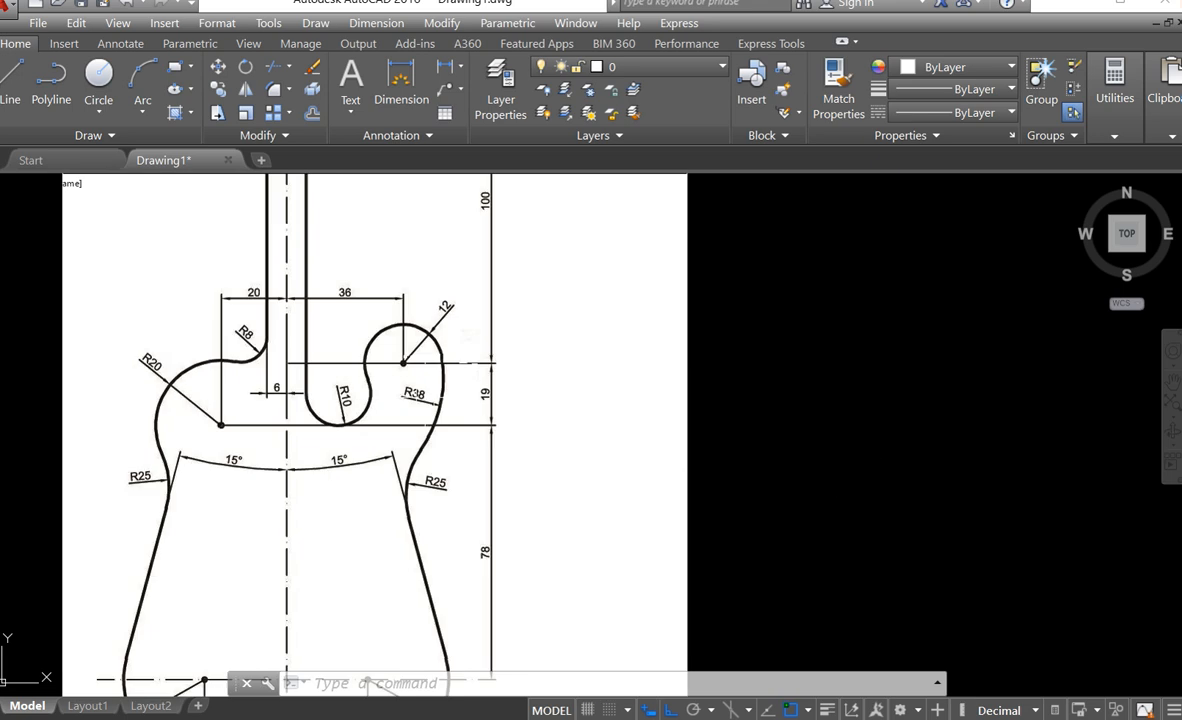
pyautogui.scroll(2, 425, 397)
pyautogui.moveTo(300, 373); pyautogui.dragTo(374, 389, button='middle')
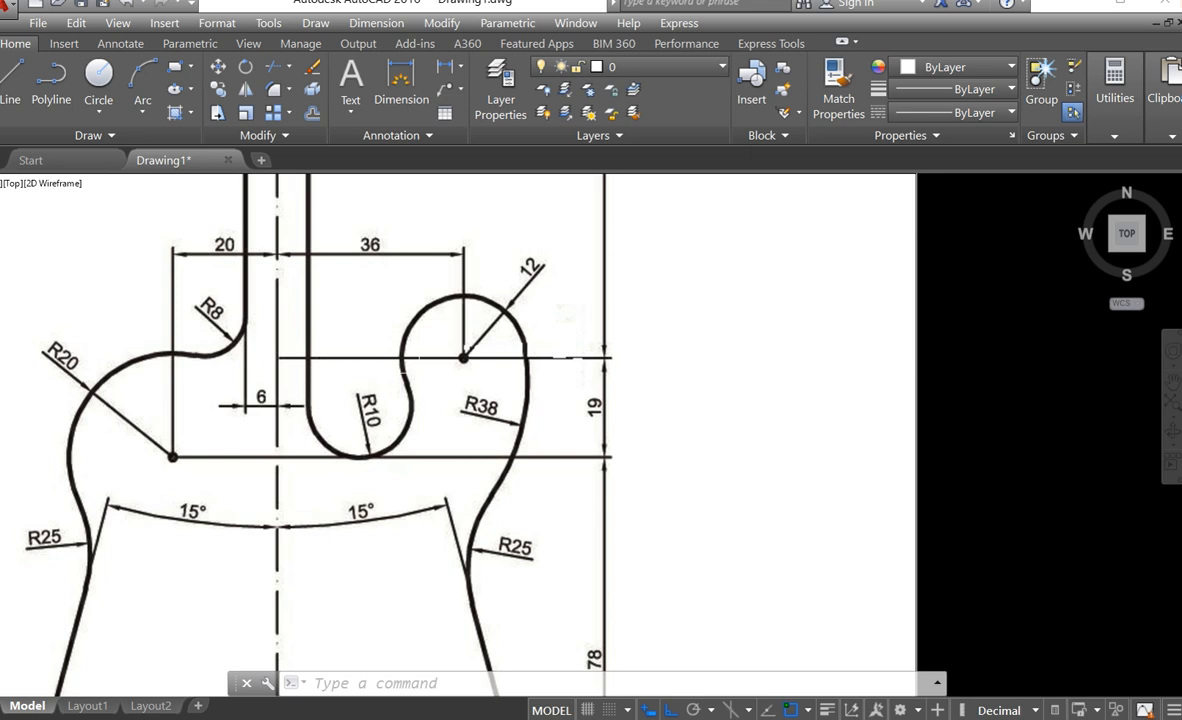
pyautogui.scroll(-6, 422, 430)
pyautogui.moveTo(576, 468); pyautogui.dragTo(435, 454, button='middle')
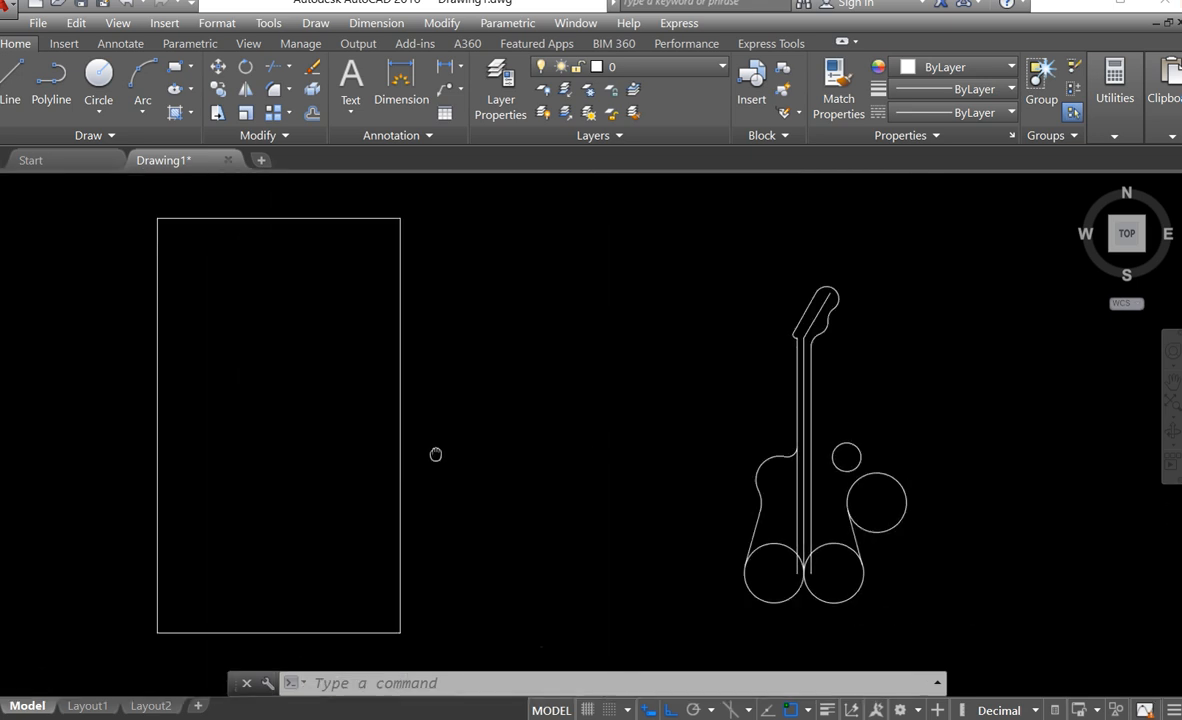
pyautogui.moveTo(781, 460); pyautogui.dragTo(702, 438, button='middle')
pyautogui.scroll(2, 722, 442)
pyautogui.scroll(-2, 286, 352)
pyautogui.moveTo(293, 359); pyautogui.dragTo(409, 385, button='middle')
pyautogui.scroll(4, 91, 408)
pyautogui.scroll(-6, 91, 405)
pyautogui.moveTo(636, 354); pyautogui.dragTo(534, 375, button='middle')
# Draw a radius 10 circle tangent to the neck's right line and the radius 12 horn circle
pyautogui.scroll(8, 339, 389)
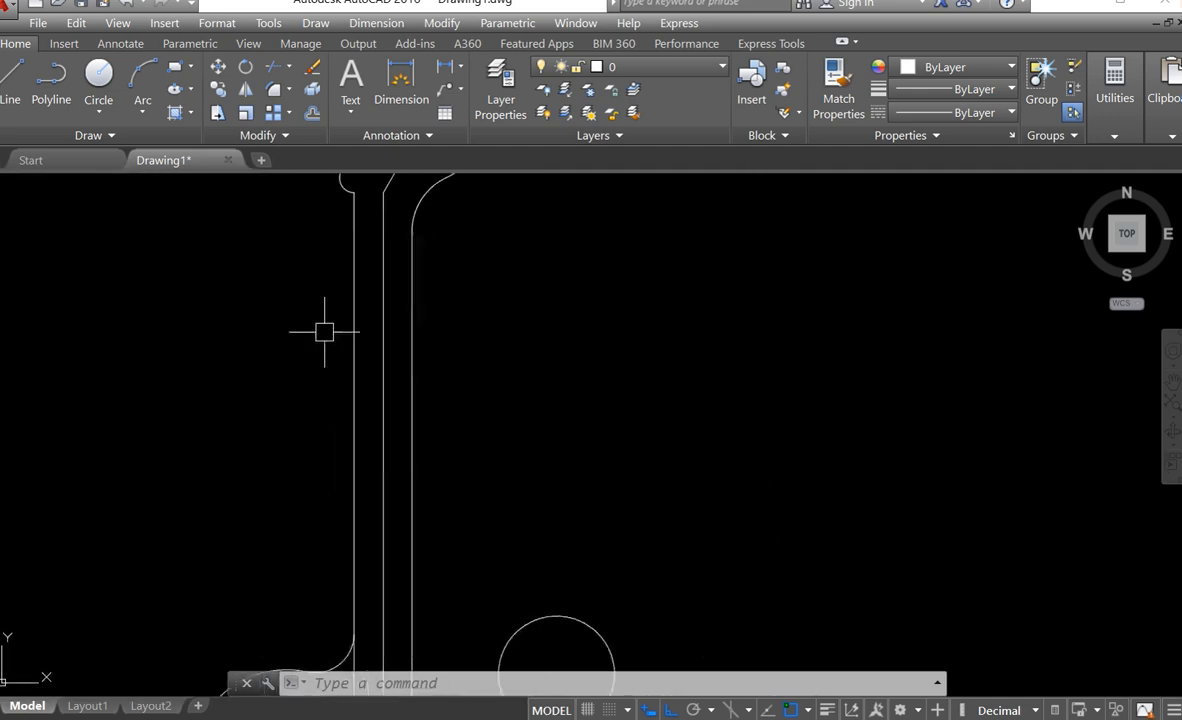
pyautogui.click(99, 110)
pyautogui.click(156, 309)
pyautogui.moveTo(357, 407); pyautogui.dragTo(355, 198, button='middle')
pyautogui.click(405, 467)
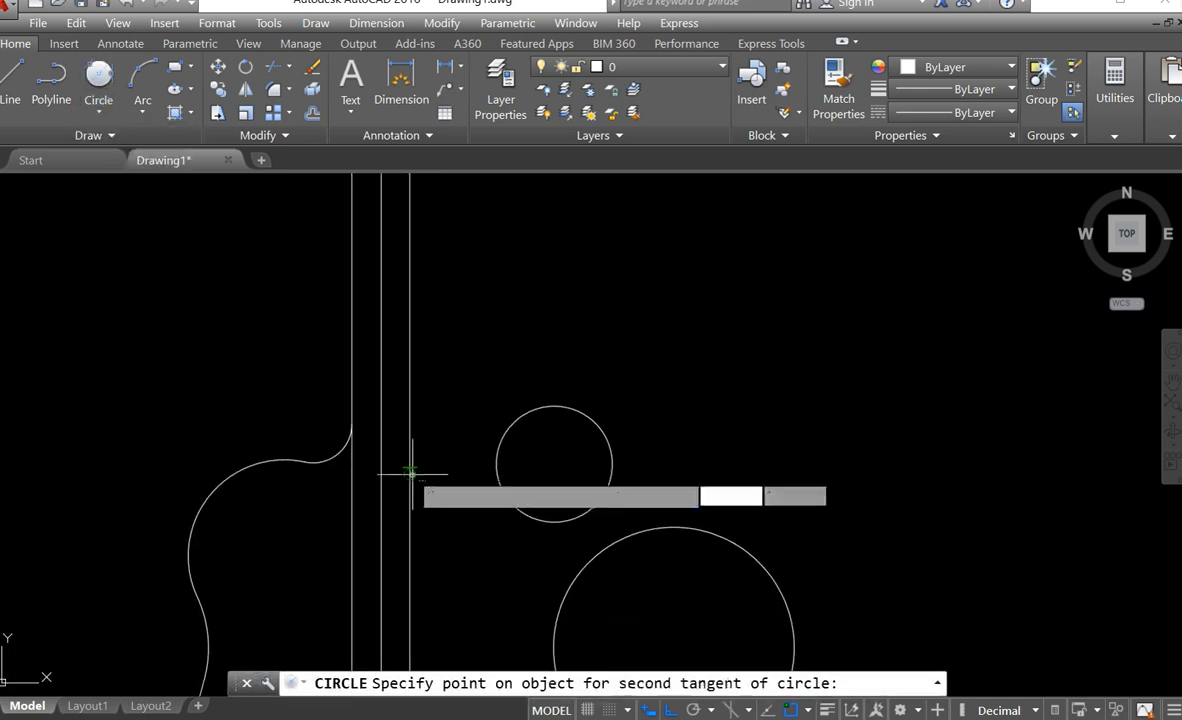
pyautogui.click(495, 470)
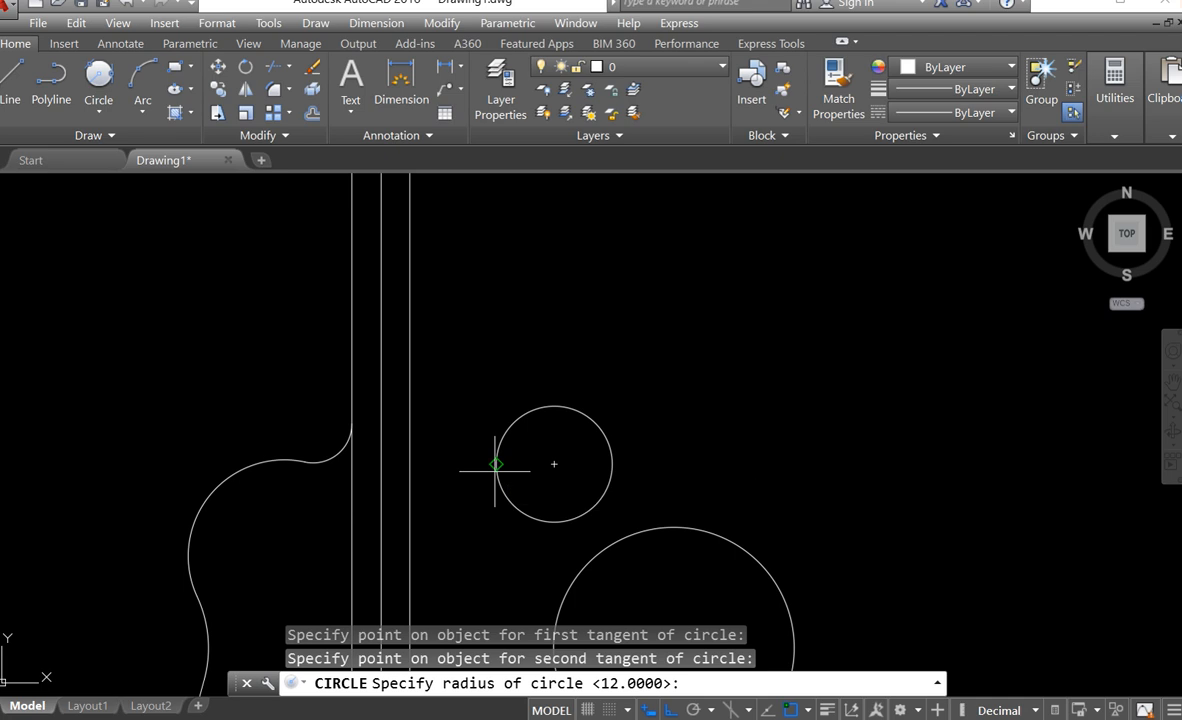
pyautogui.write('10')
pyautogui.press('Return')
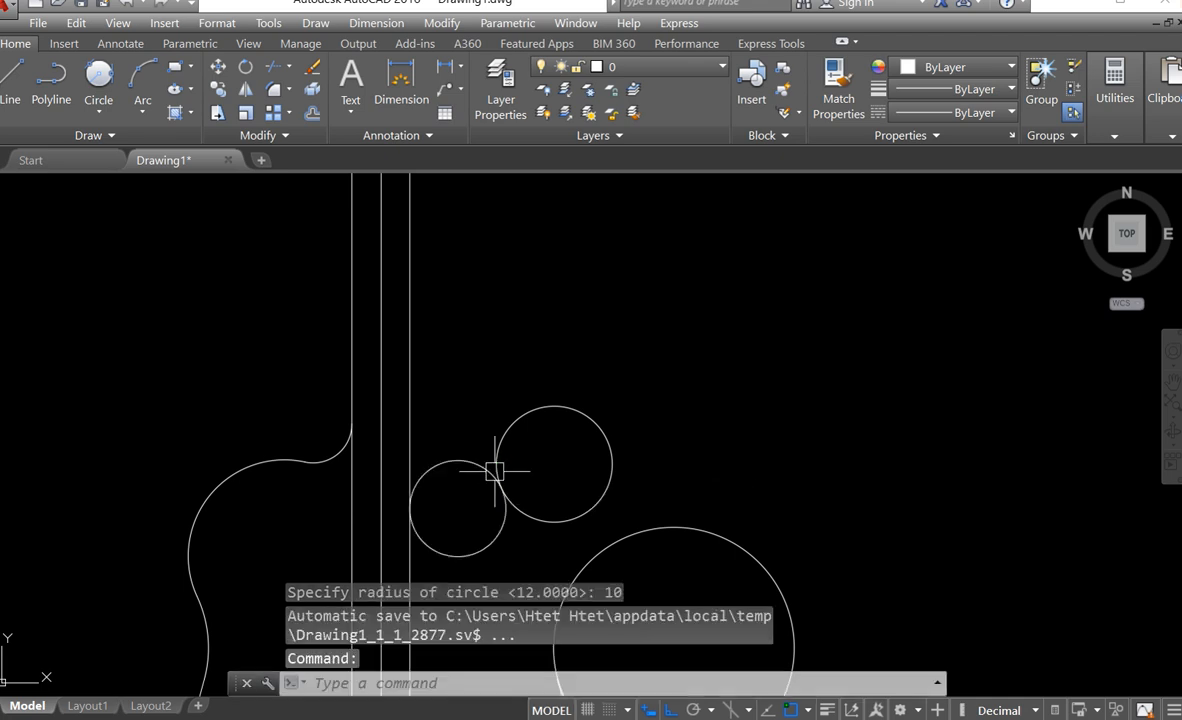
# Trim the upper part of the radius 10 circle between the neck's right line and the horn circle, leaving the cutaway's lower arc
pyautogui.scroll(-4, 495, 478)
pyautogui.moveTo(323, 495); pyautogui.dragTo(596, 501, button='middle')
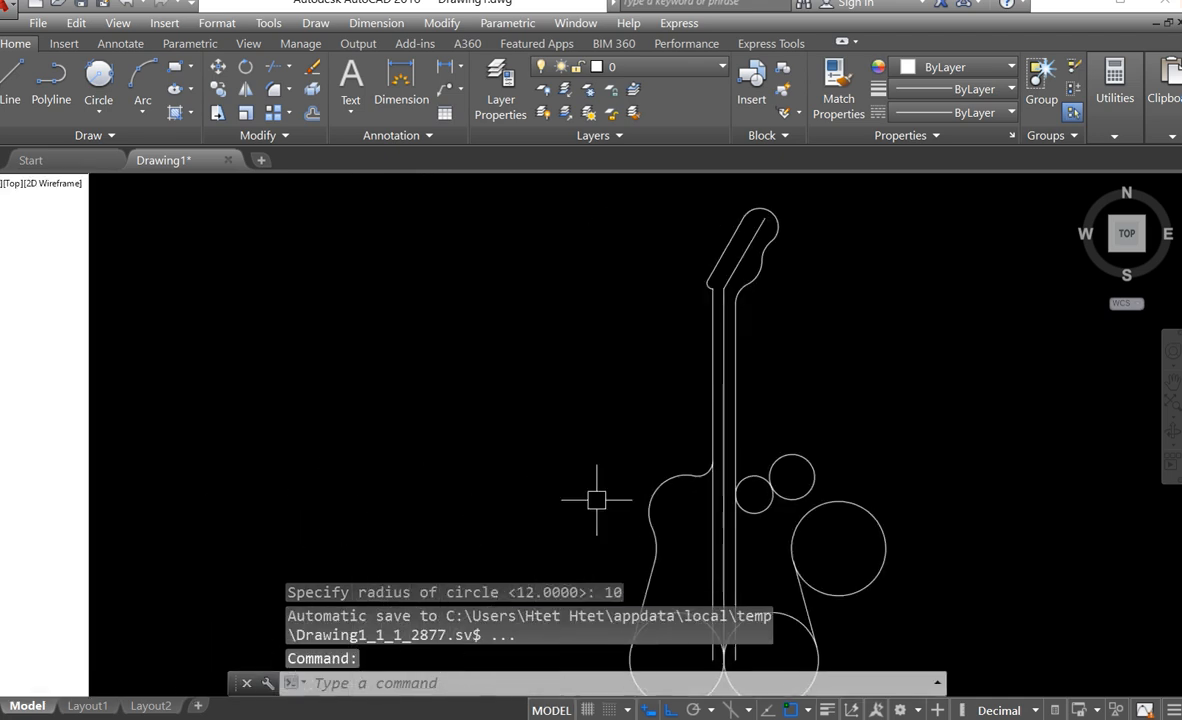
pyautogui.scroll(-4, 568, 510)
pyautogui.scroll(2, 342, 505)
pyautogui.scroll(3, 823, 510)
pyautogui.scroll(-3, 805, 493)
pyautogui.scroll(-2, 805, 495)
pyautogui.scroll(6, 808, 496)
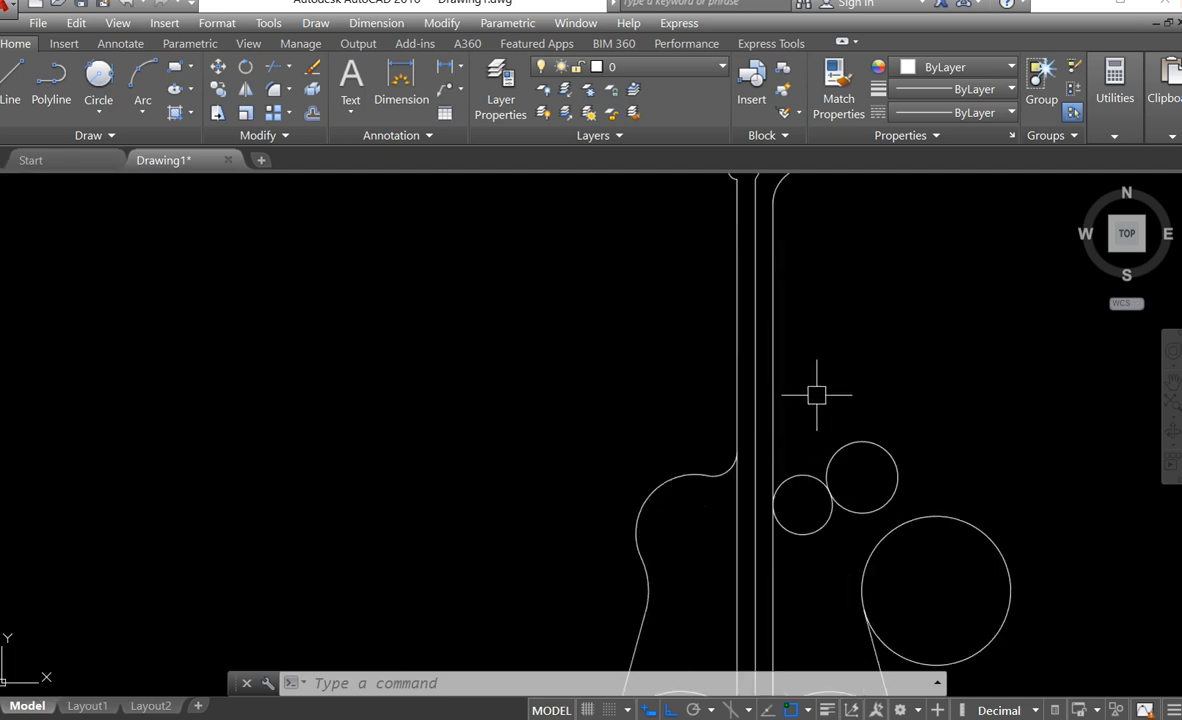
pyautogui.write('r')
pyautogui.press('Return')
pyautogui.press('Return')
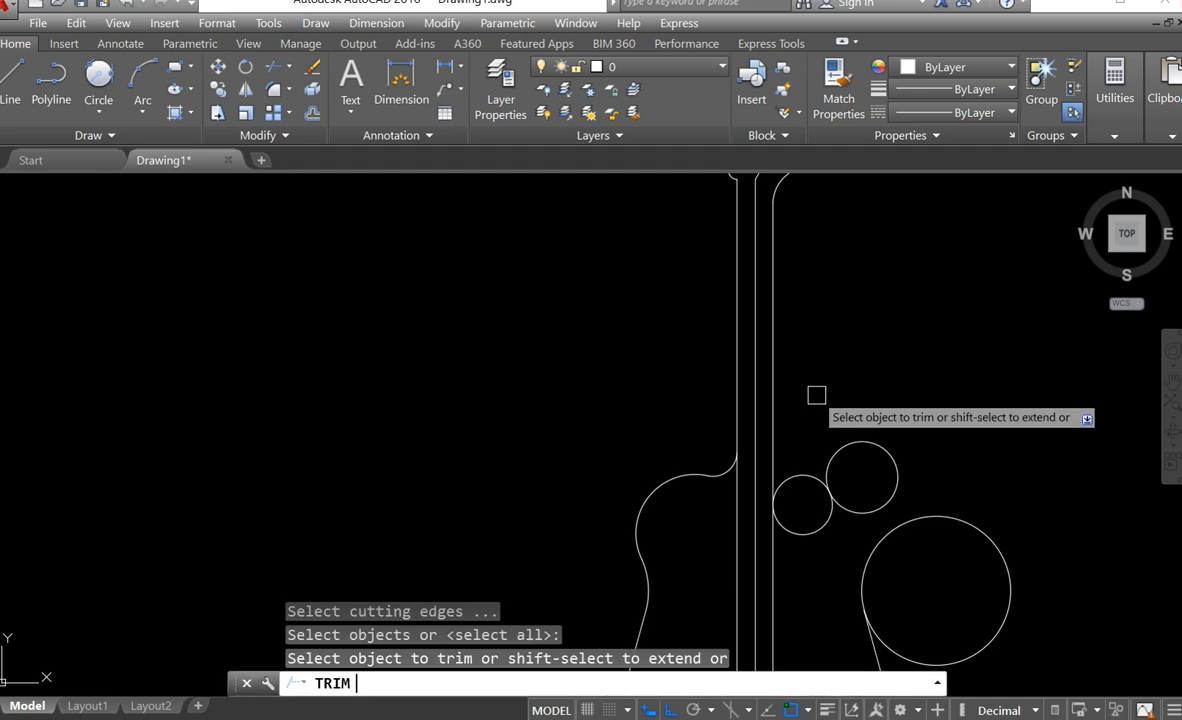
pyautogui.click(805, 483)
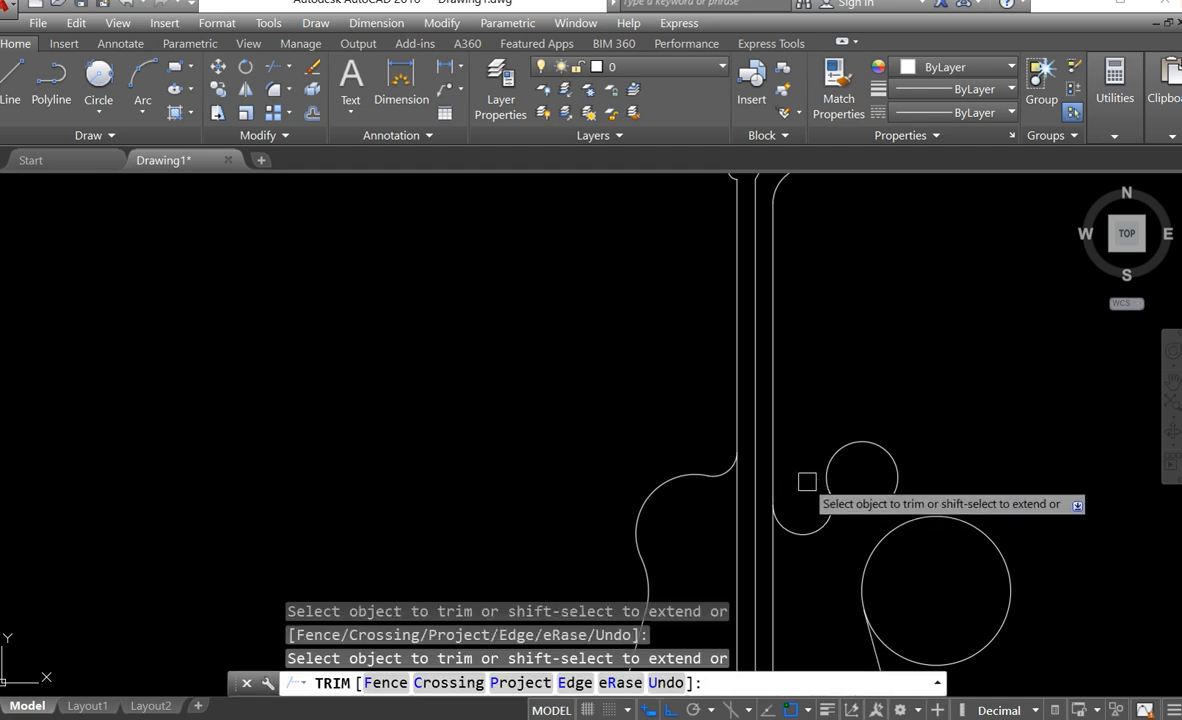
pyautogui.press('Return')
# Examine the reference drawing's curve linking the radius 12 horn to the R25 curve on the body's right side
pyautogui.scroll(-3, 808, 478)
pyautogui.scroll(-3, 670, 467)
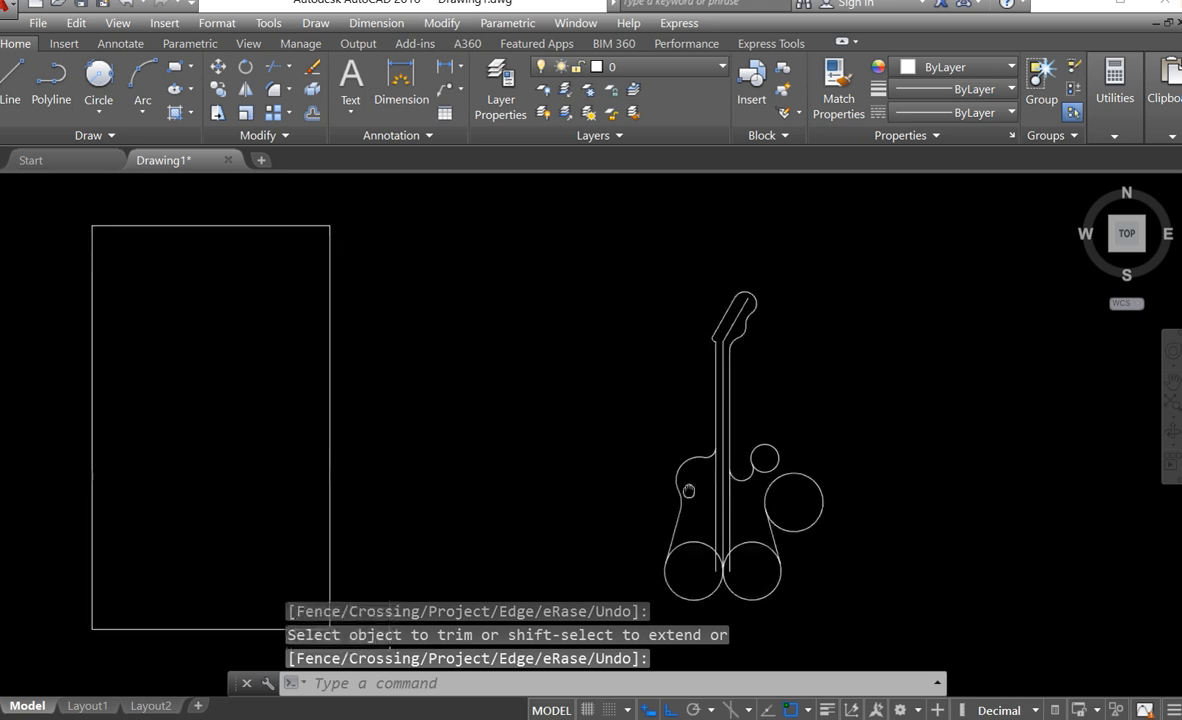
pyautogui.moveTo(164, 396); pyautogui.dragTo(239, 411, button='middle')
pyautogui.moveTo(628, 472); pyautogui.dragTo(625, 458, button='middle')
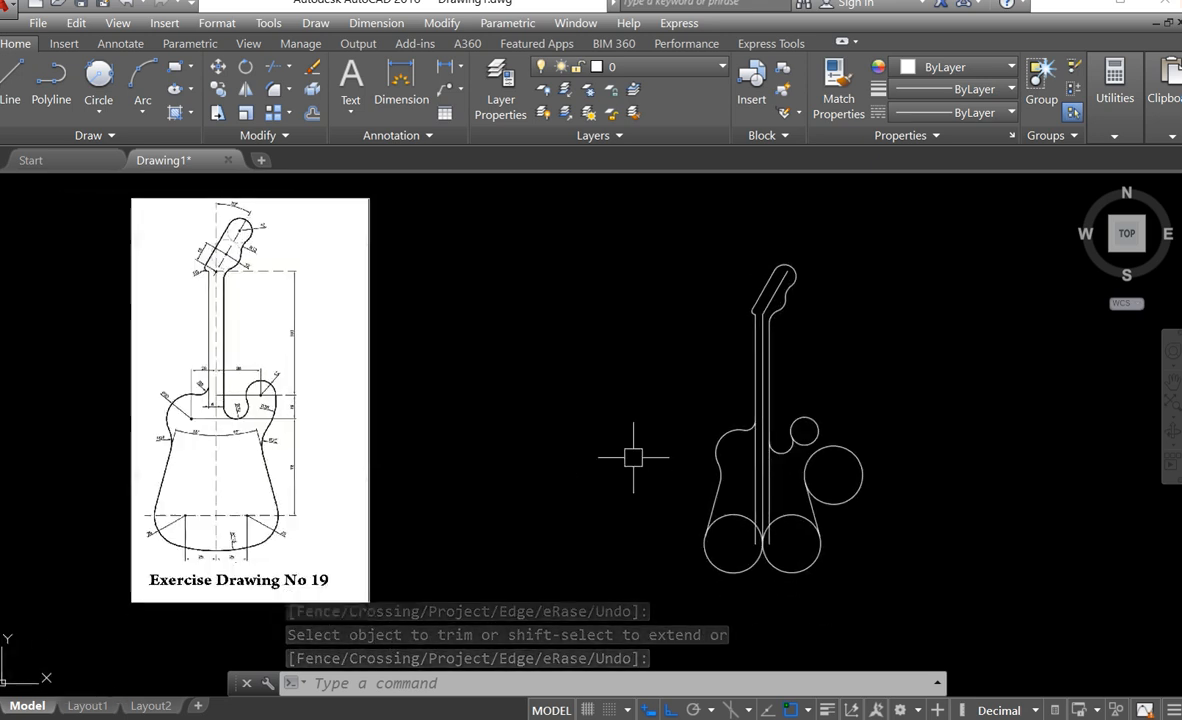
pyautogui.moveTo(740, 695)
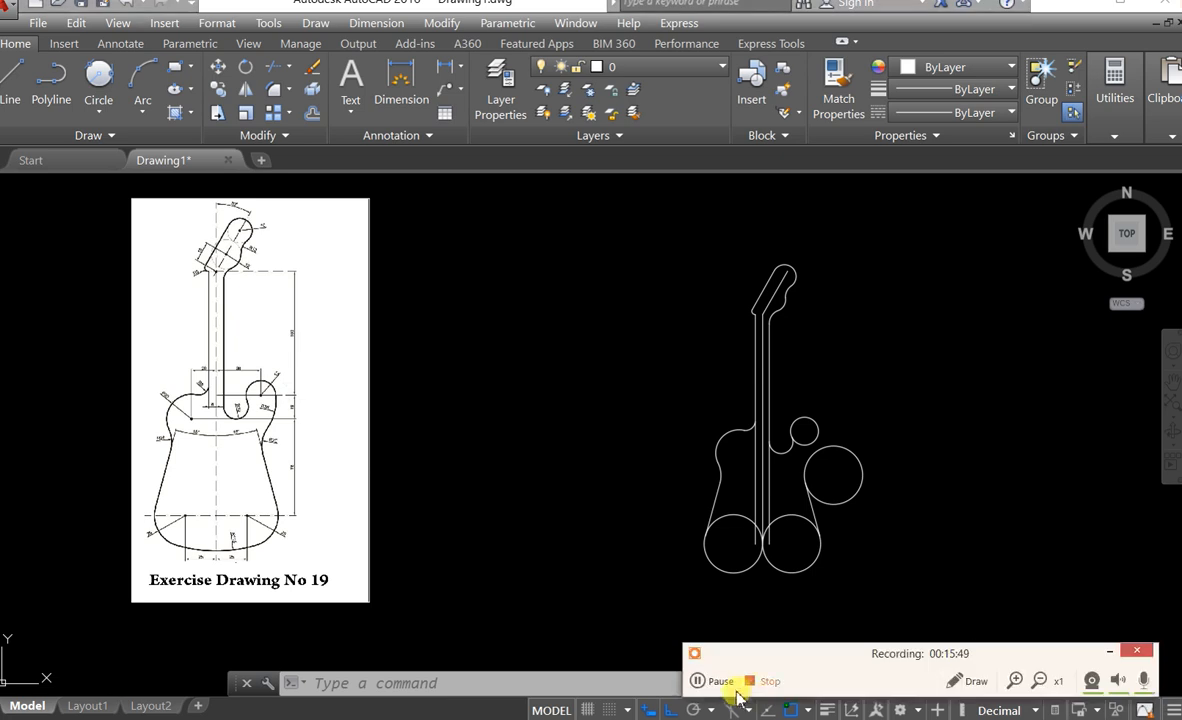
pyautogui.click(1108, 655)
pyautogui.moveTo(741, 470); pyautogui.dragTo(795, 440, button='middle')
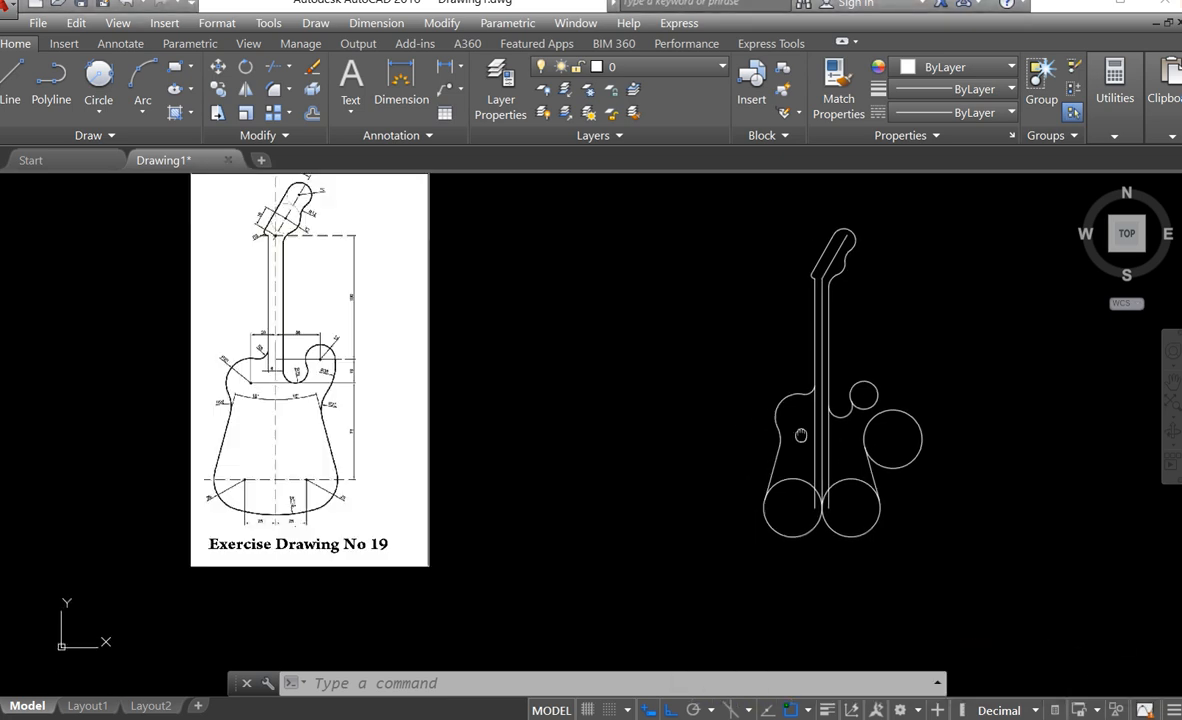
pyautogui.scroll(3, 847, 410)
pyautogui.scroll(-2, 849, 410)
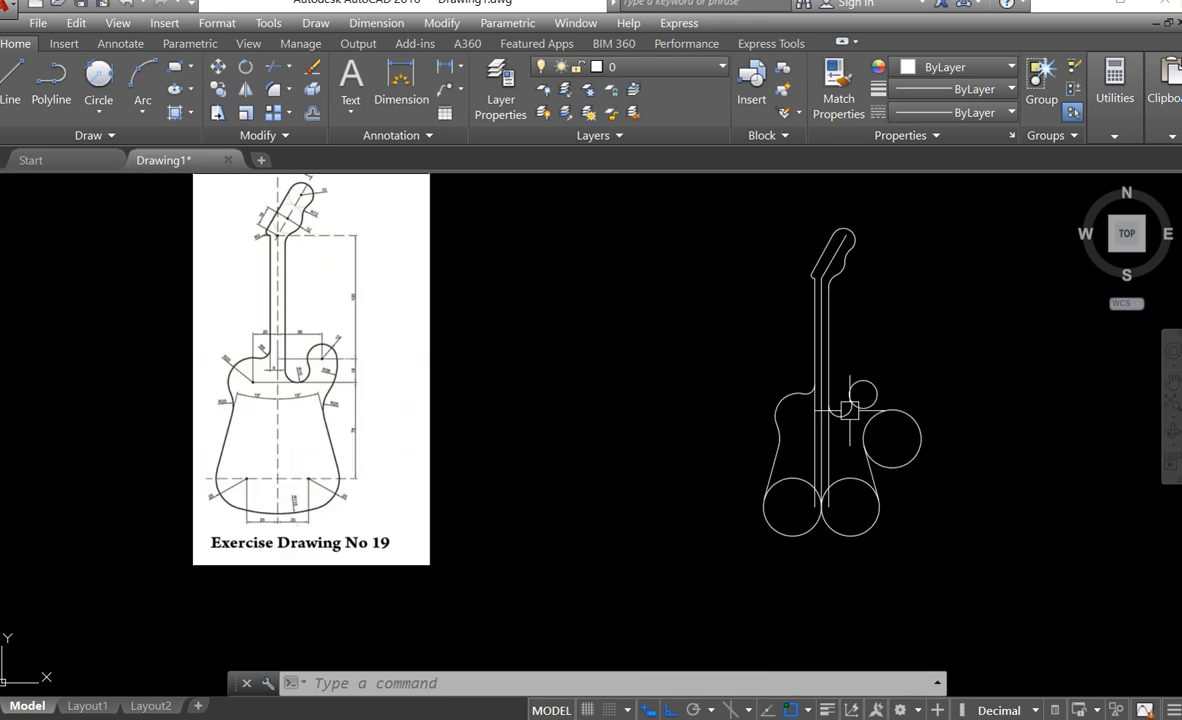
pyautogui.scroll(6, 358, 369)
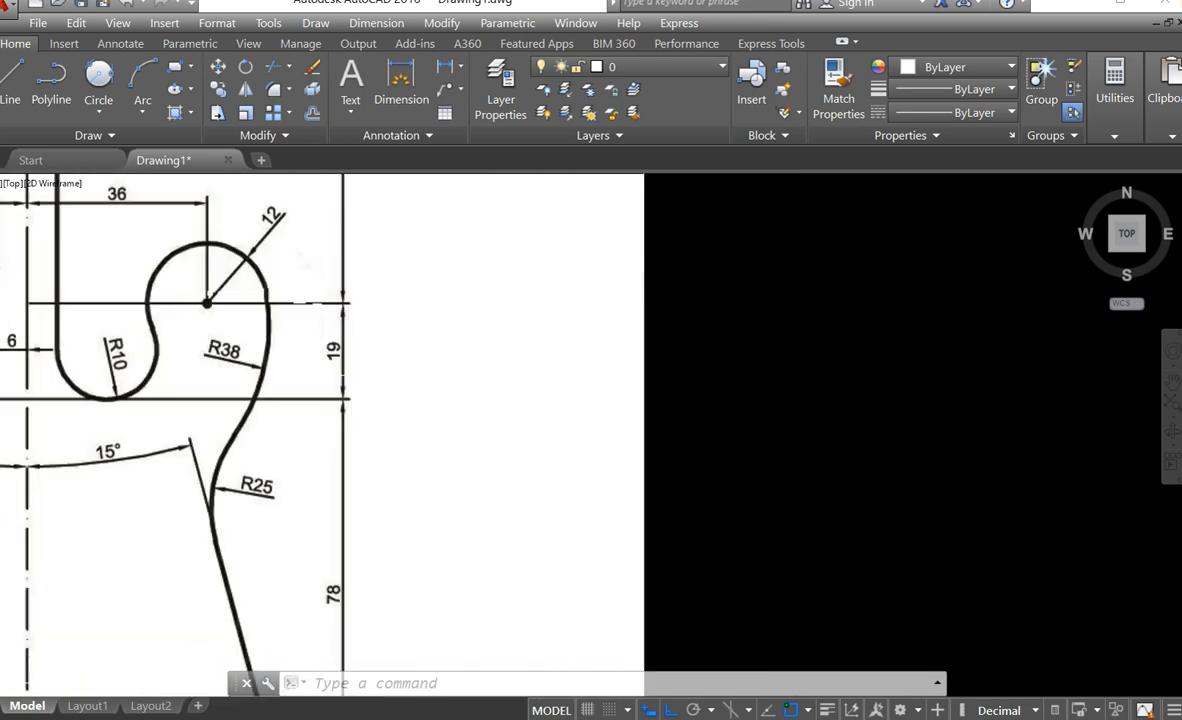
pyautogui.scroll(2, 314, 372)
pyautogui.scroll(-6, 330, 375)
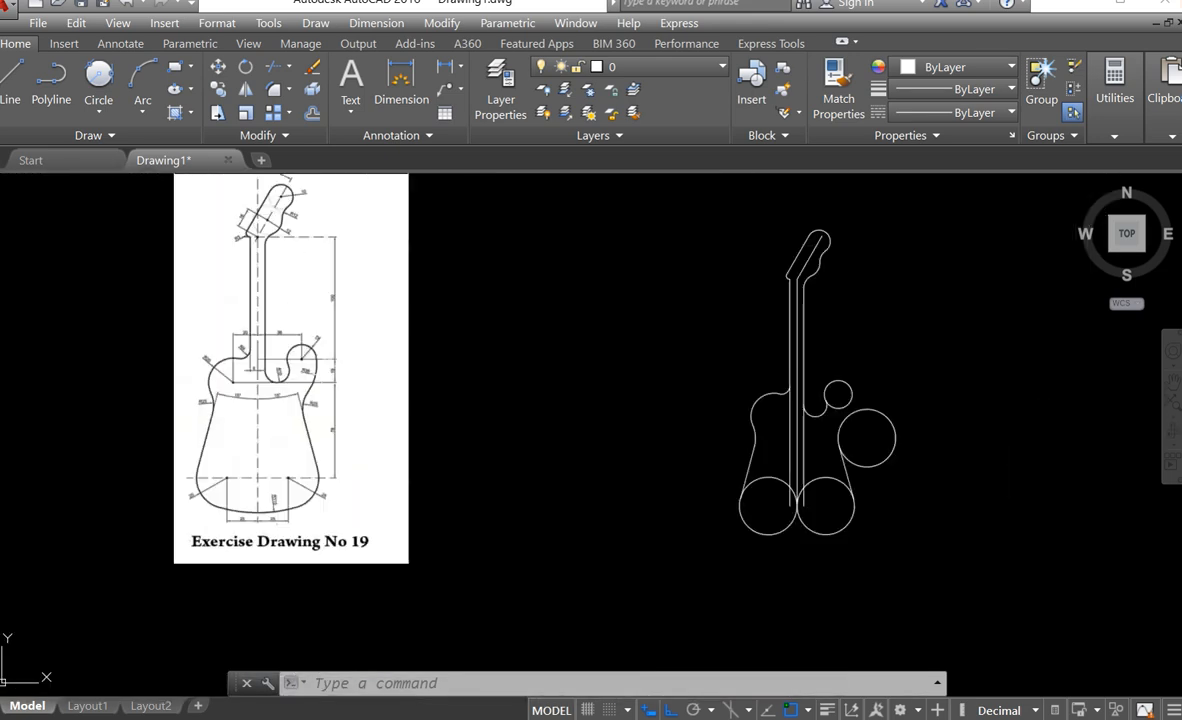
pyautogui.moveTo(683, 358); pyautogui.dragTo(737, 365, button='middle')
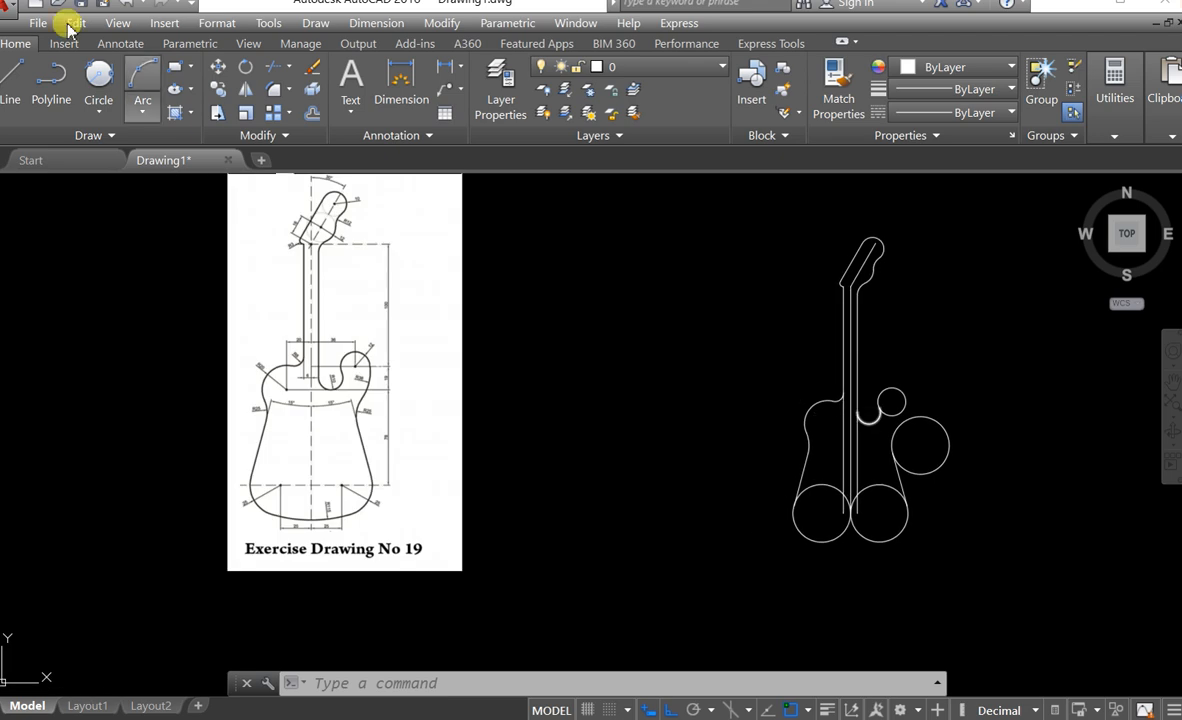
# Draw a radius 38 circle tangent to the right R25 circle and the radius 12 horn circle
pyautogui.click(90, 107)
pyautogui.click(152, 305)
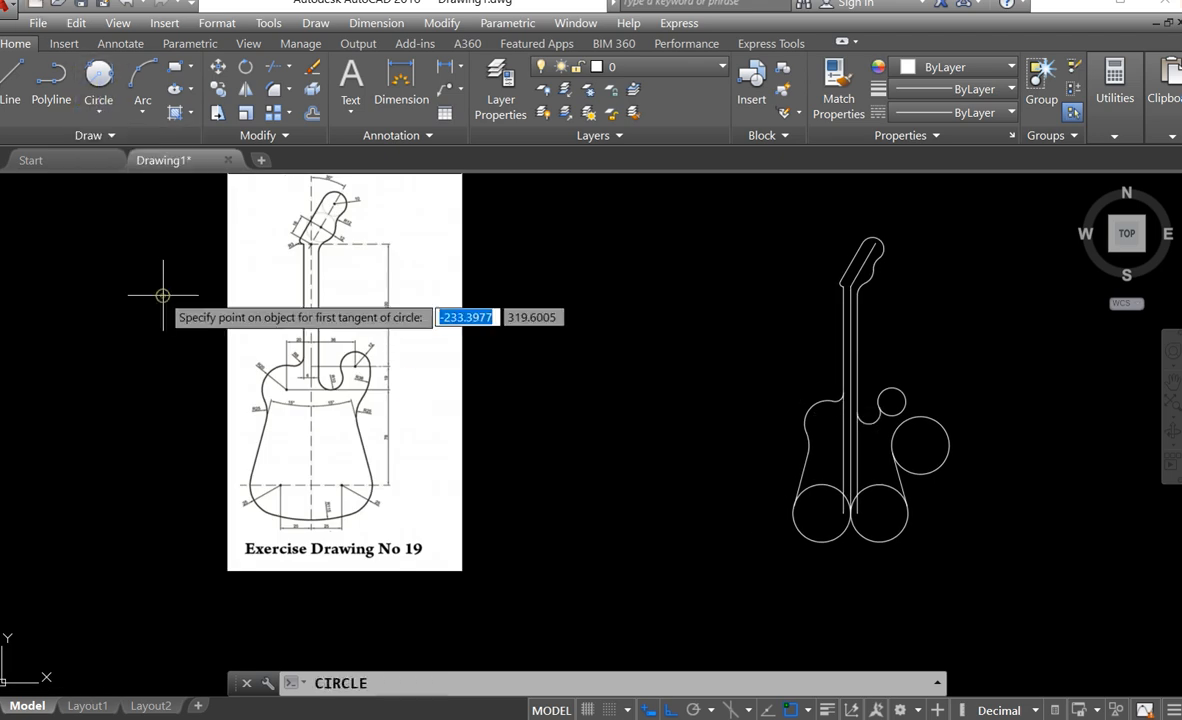
pyautogui.scroll(4, 879, 443)
pyautogui.click(922, 383)
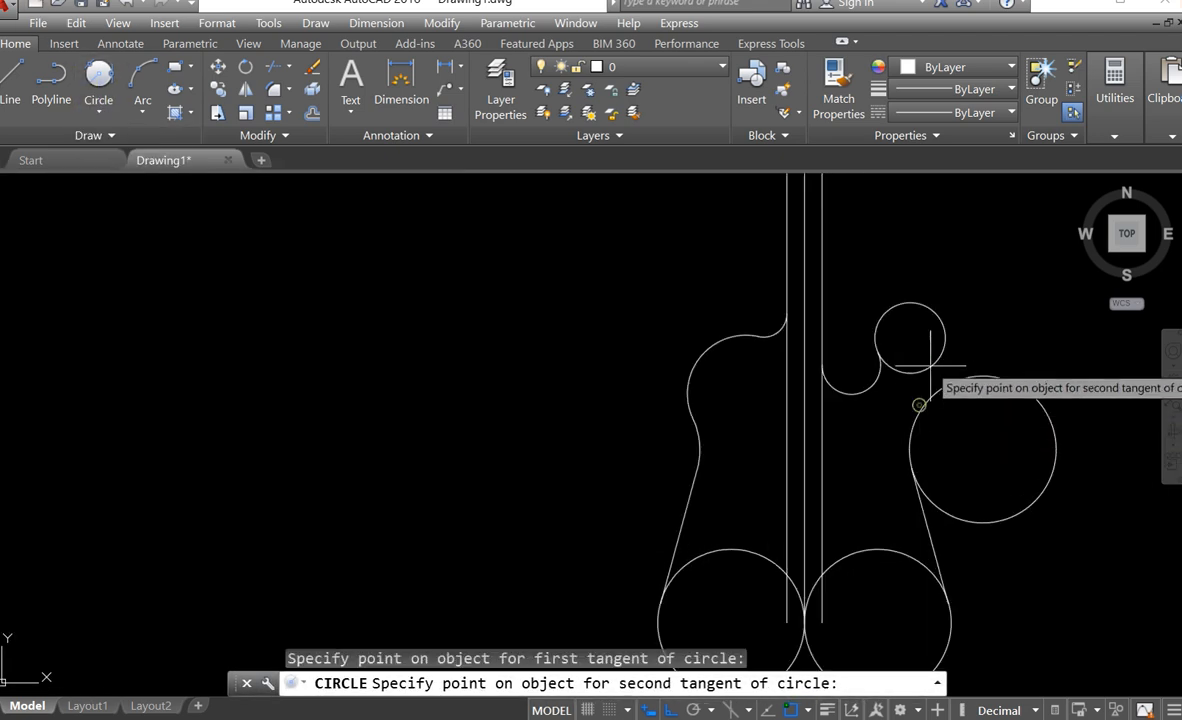
pyautogui.click(943, 338)
pyautogui.write('3')
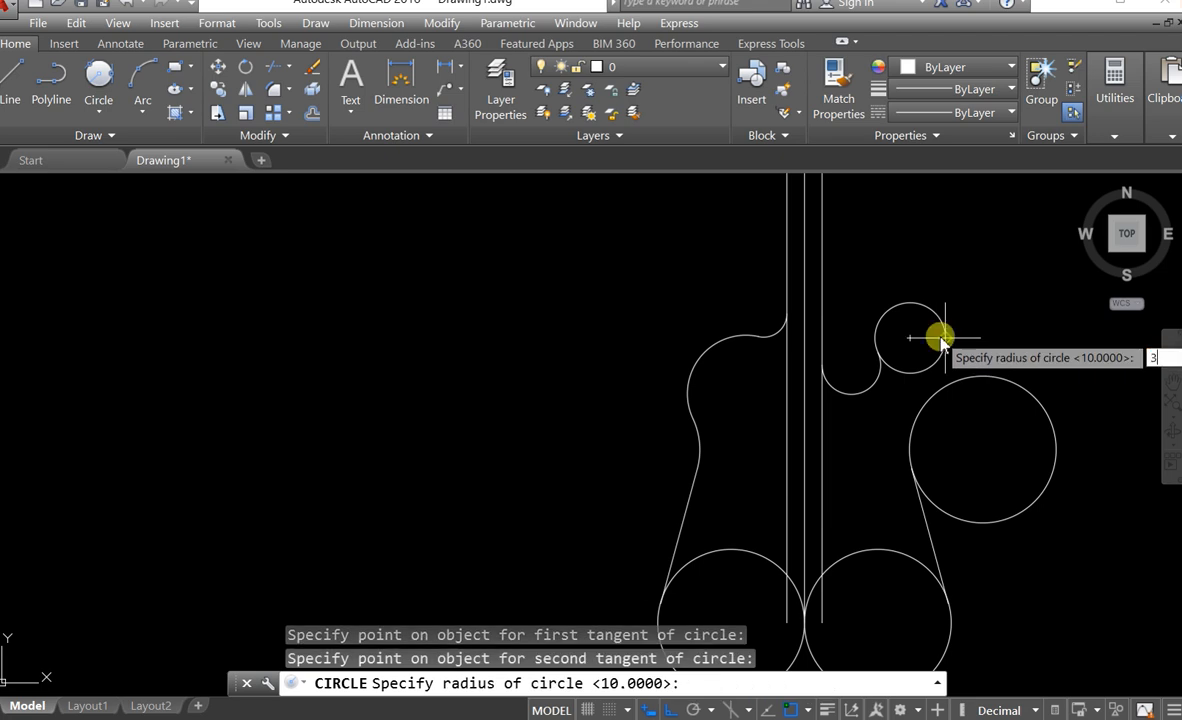
pyautogui.write('8')
pyautogui.press('Return')
# Trim the radius 38 circle's lower and upper parts between the neck's right line and its tangent points on the R25 and horn circles
pyautogui.scroll(-4, 938, 350)
pyautogui.scroll(2, 940, 370)
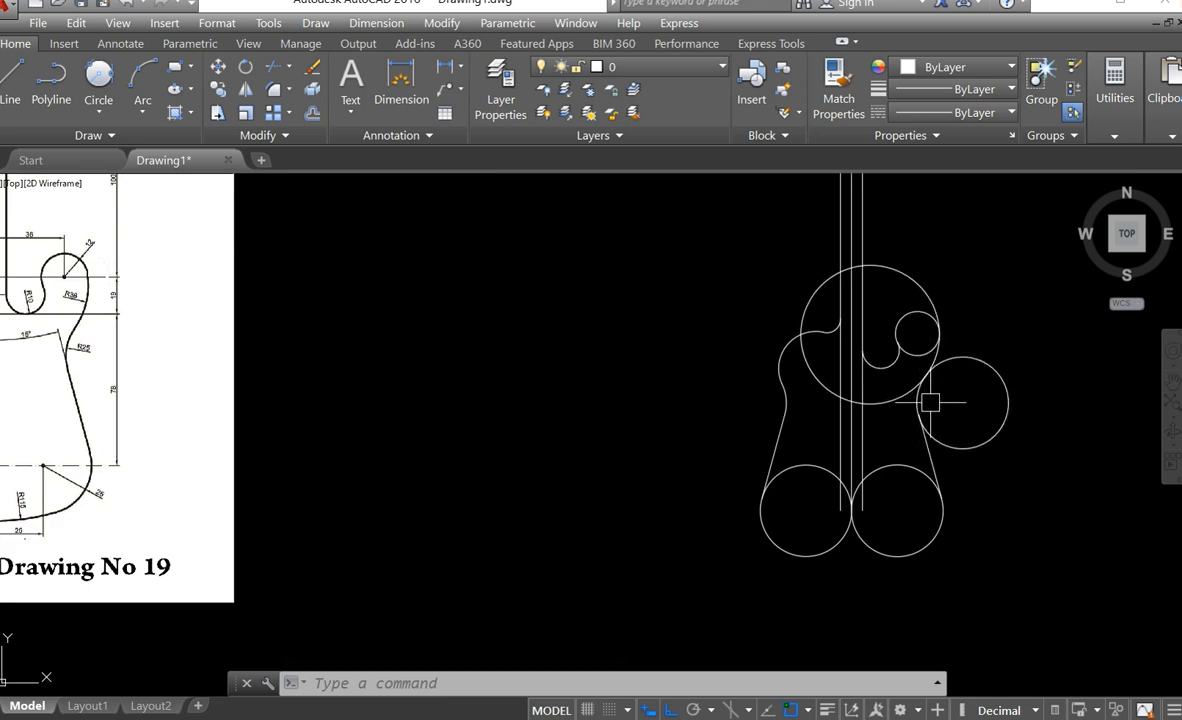
pyautogui.press('Return')
pyautogui.press('Return')
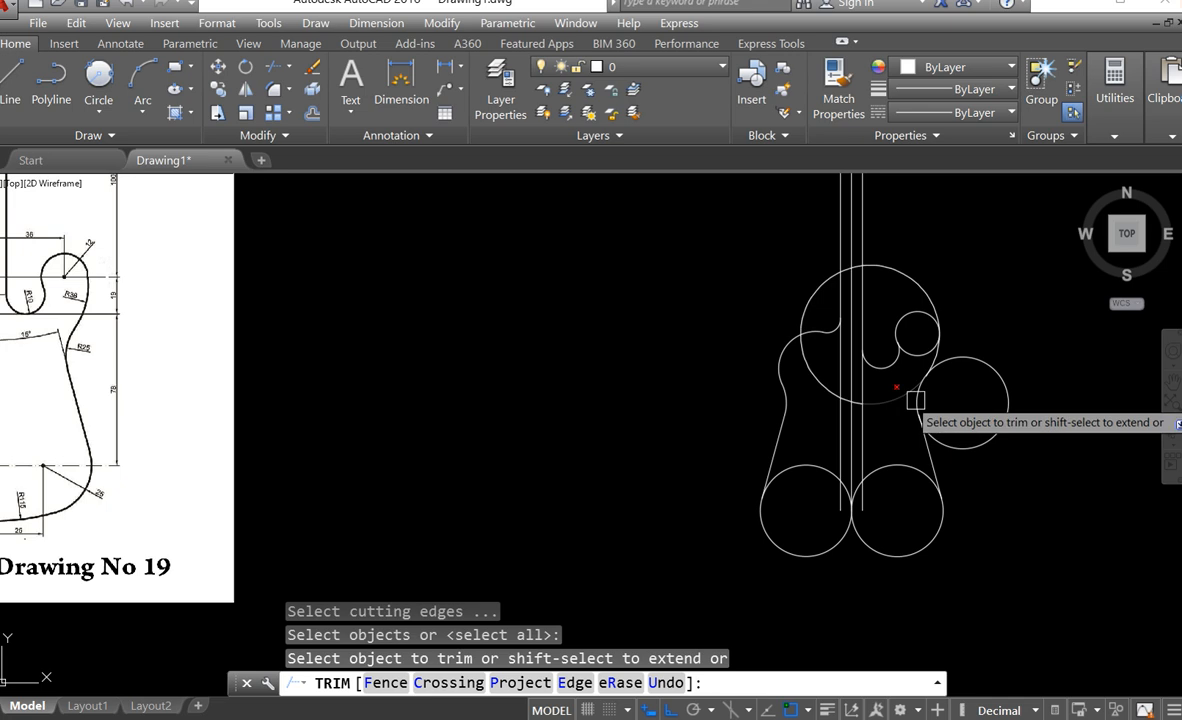
pyautogui.click(878, 395)
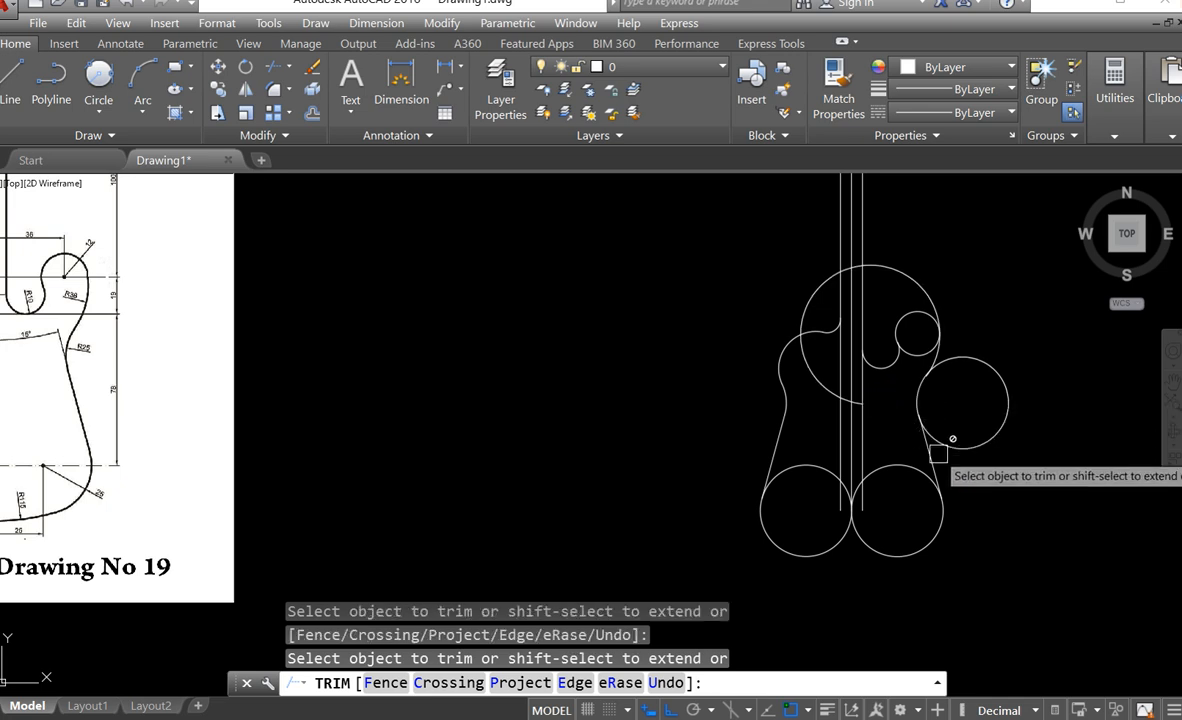
pyautogui.click(935, 304)
pyautogui.press('Escape')
# Erase the leftover radius 38 arc crossing the neck lines, keeping the curve beside the right horn
pyautogui.click(805, 291)
pyautogui.rightClick(805, 295)
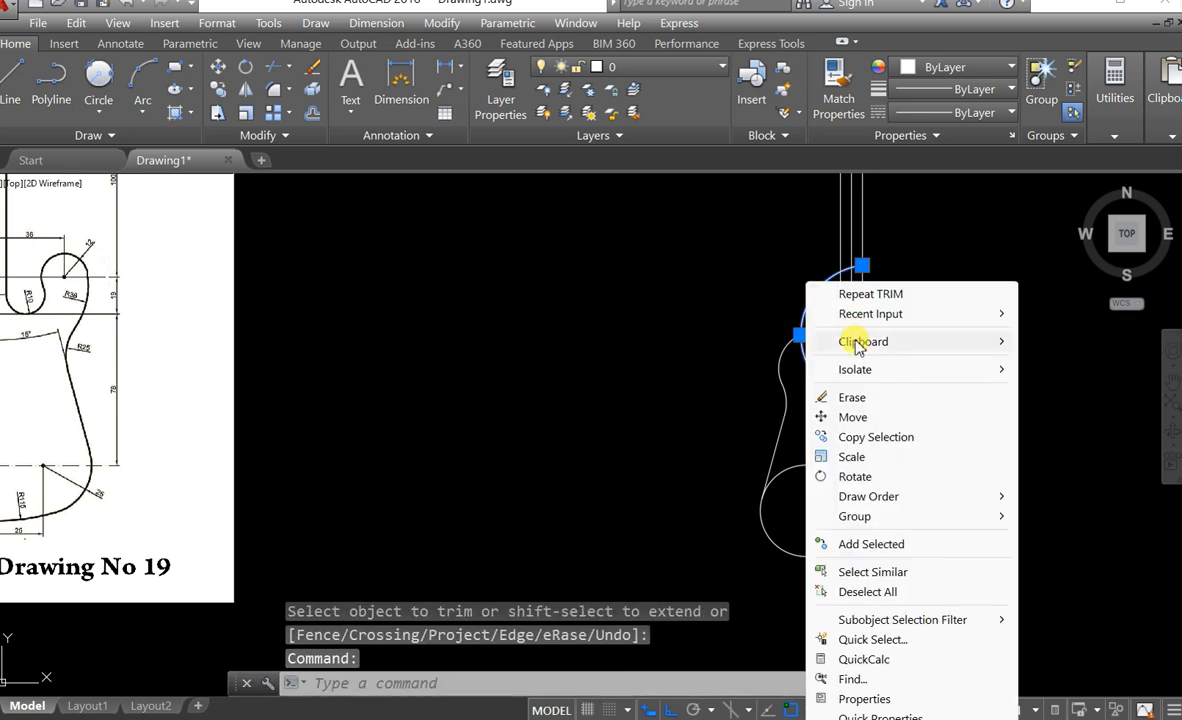
pyautogui.click(840, 396)
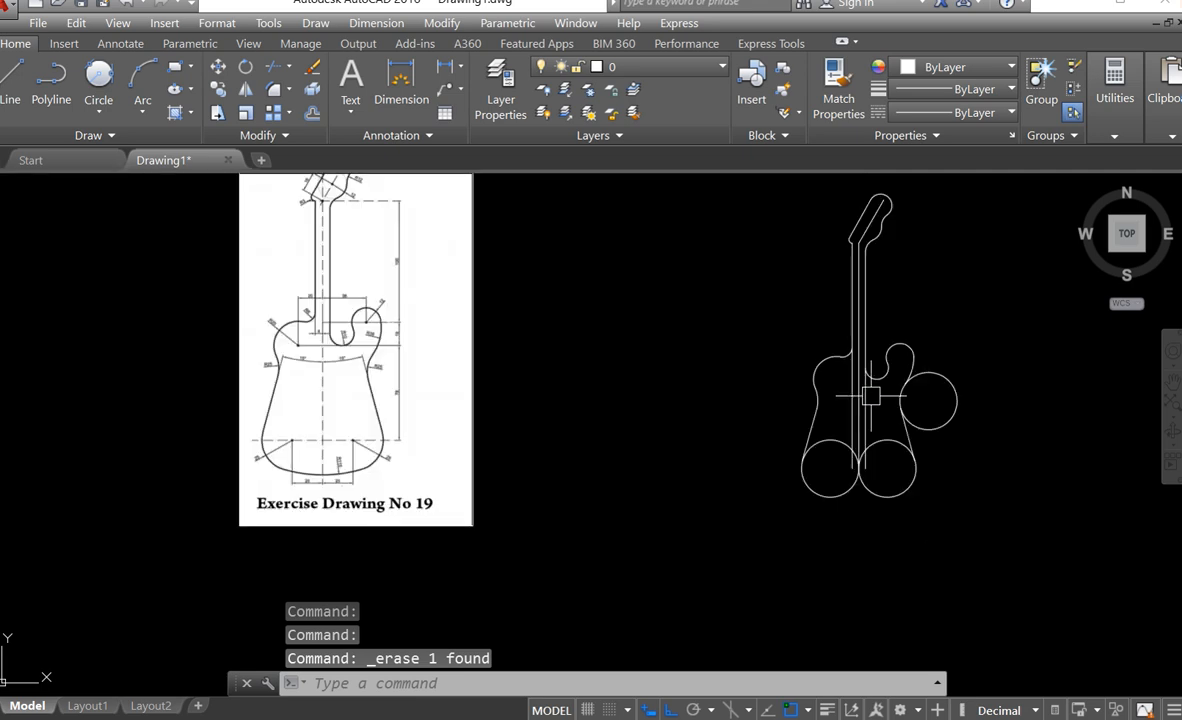
# Trim the outer part of the body's right R25 circle between the horn curve and the slanted side line
pyautogui.write('tr')
pyautogui.press('Return')
pyautogui.press('Return')
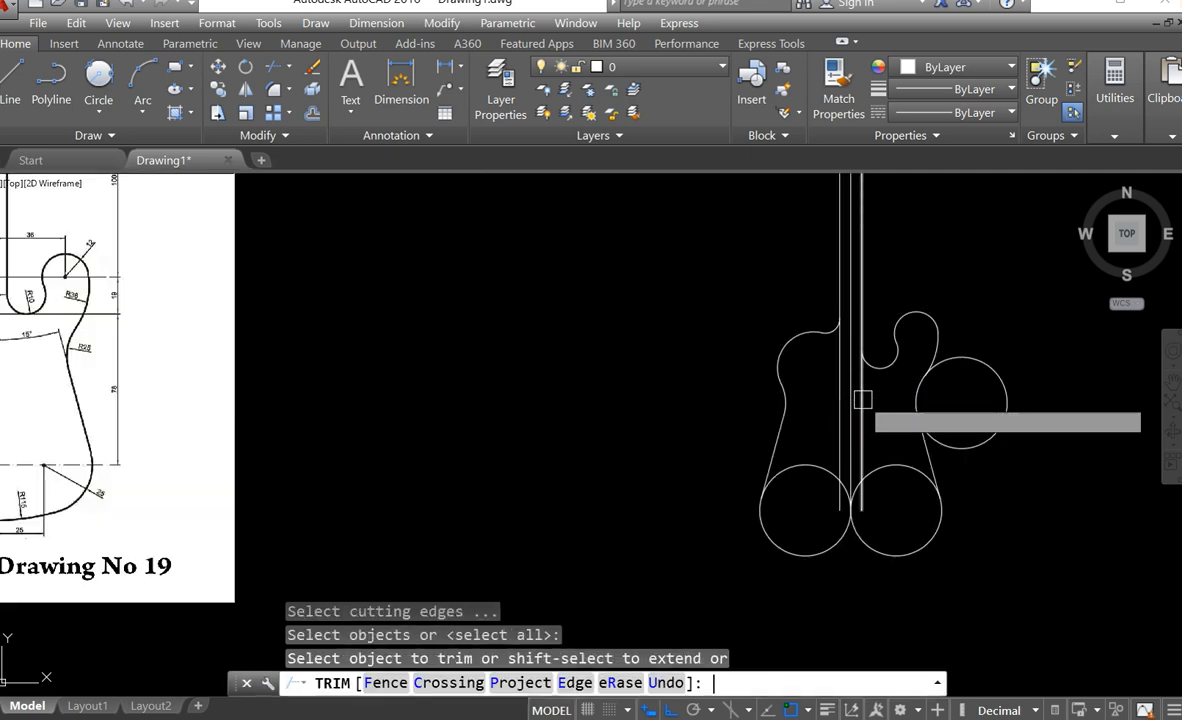
pyautogui.click(957, 363)
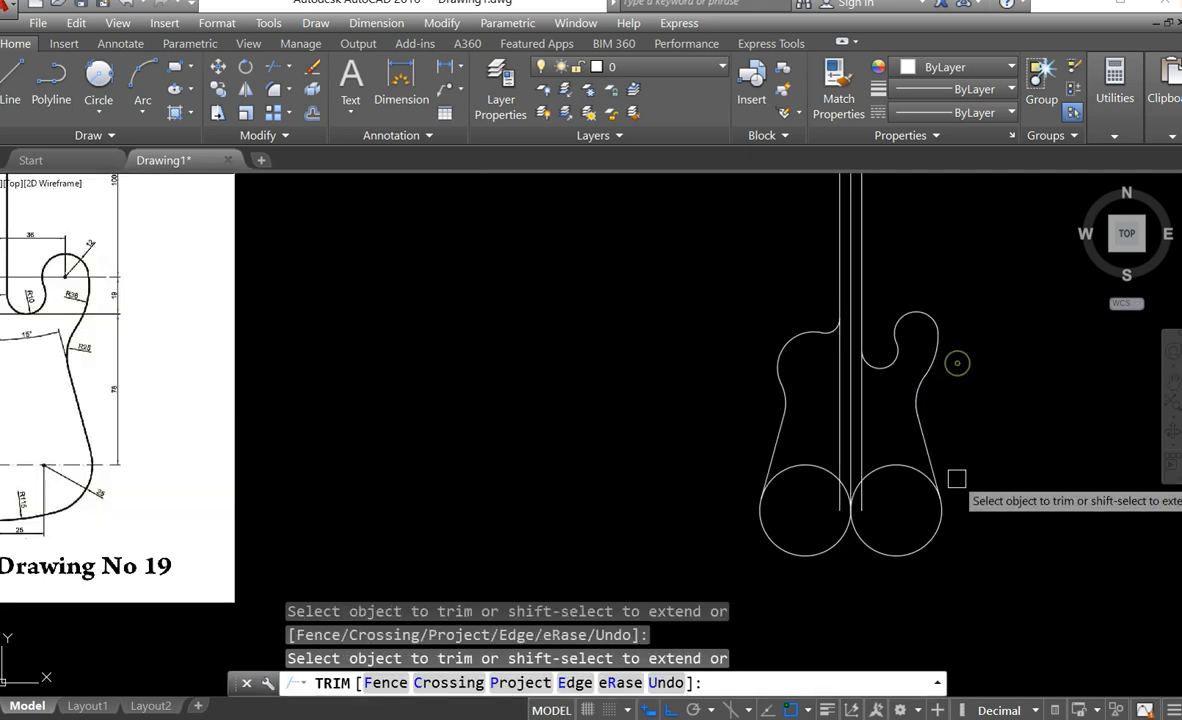
pyautogui.scroll(-2, 995, 457)
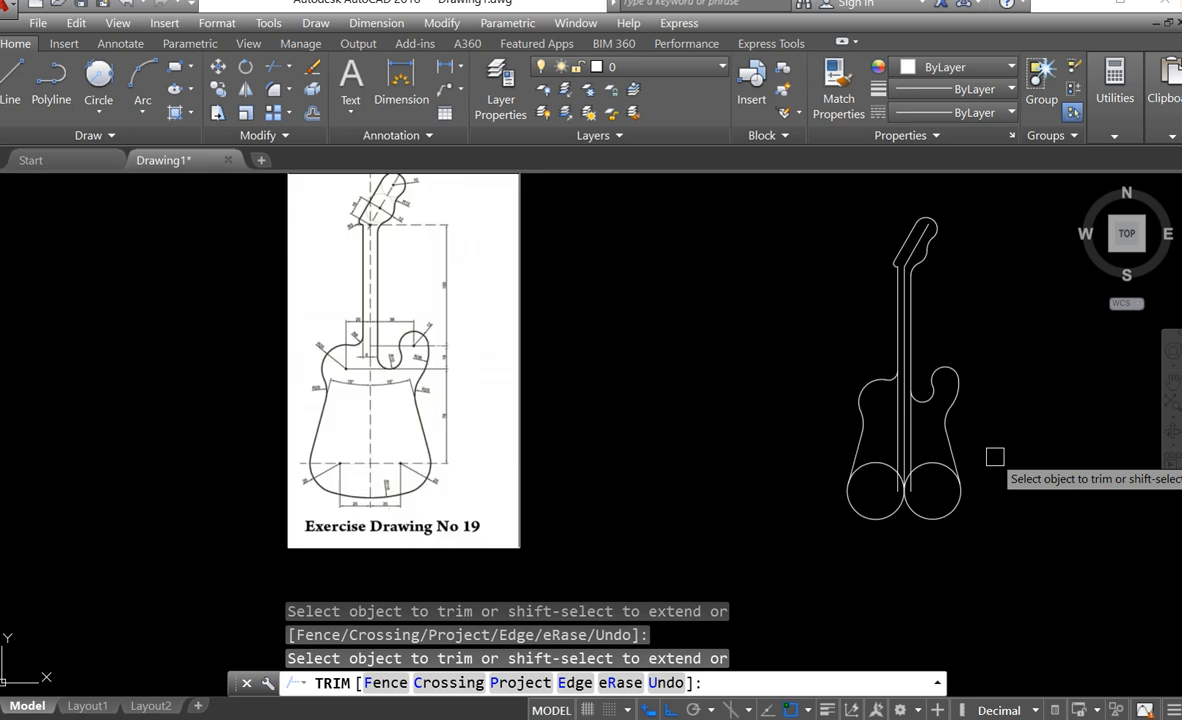
pyautogui.press('Escape')
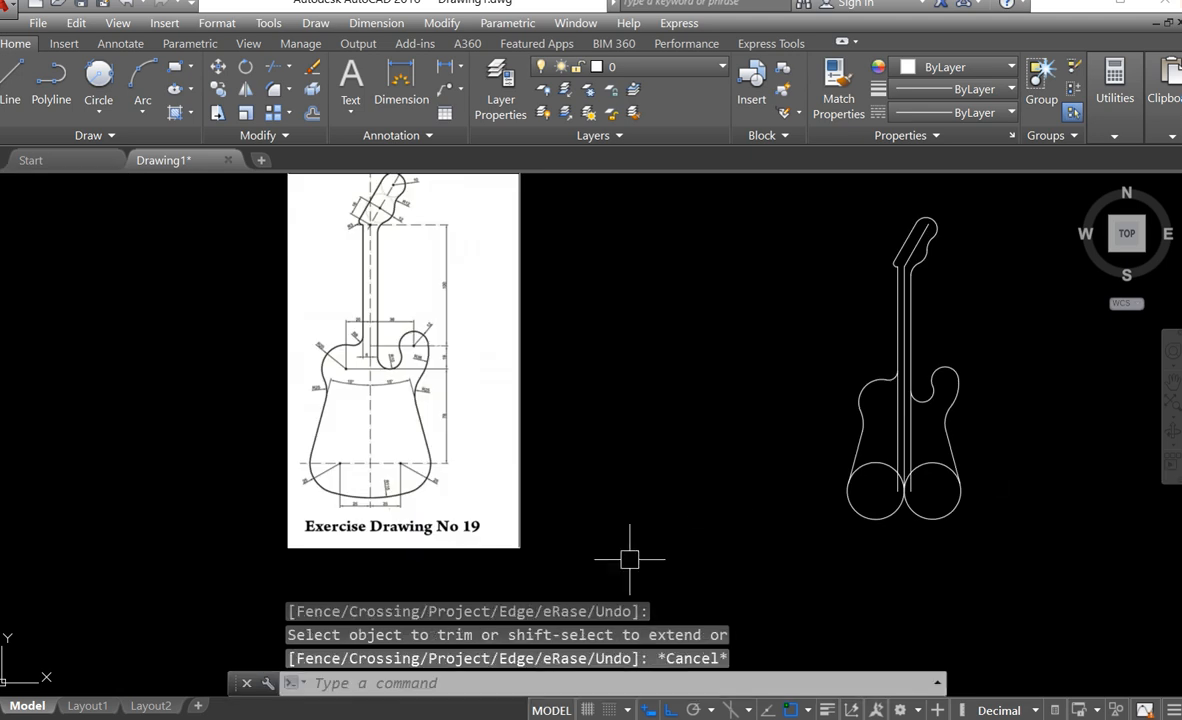
# Check the reference's bottom curve and try a radius 115 circle tangent to the undersides of the two lower radius 25 circles
pyautogui.scroll(4, 370, 525)
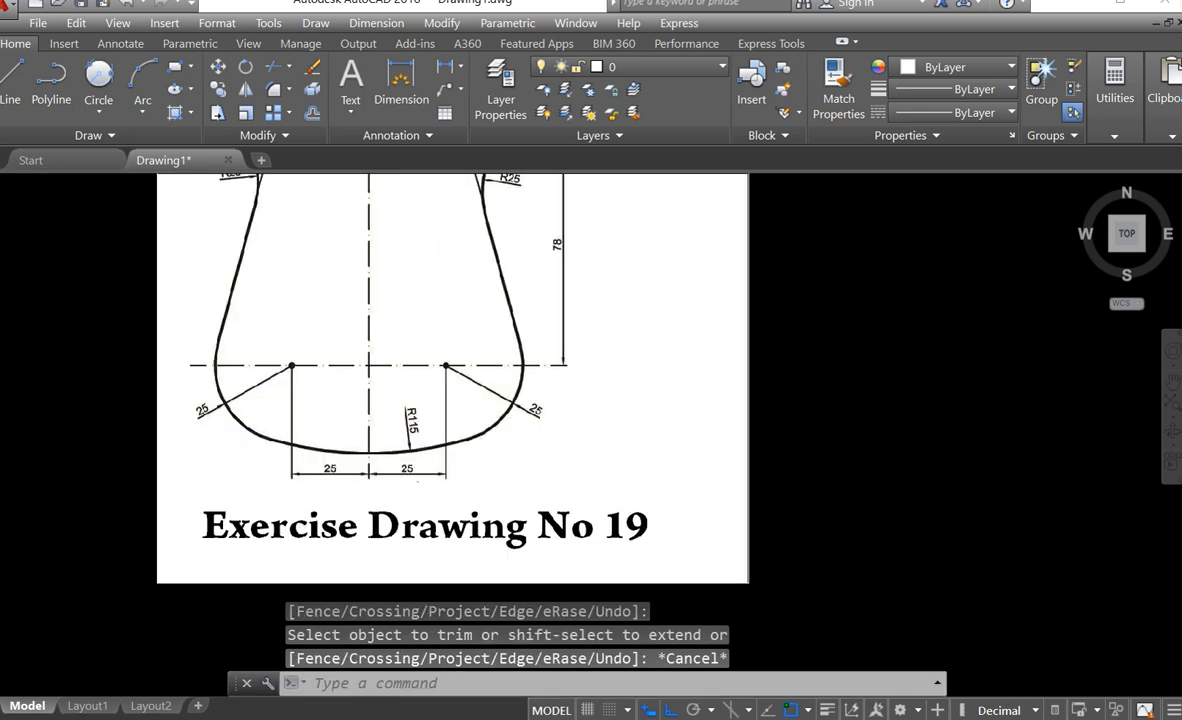
pyautogui.scroll(3, 372, 461)
pyautogui.scroll(-6, 601, 422)
pyautogui.moveTo(601, 422); pyautogui.dragTo(562, 424, button='middle')
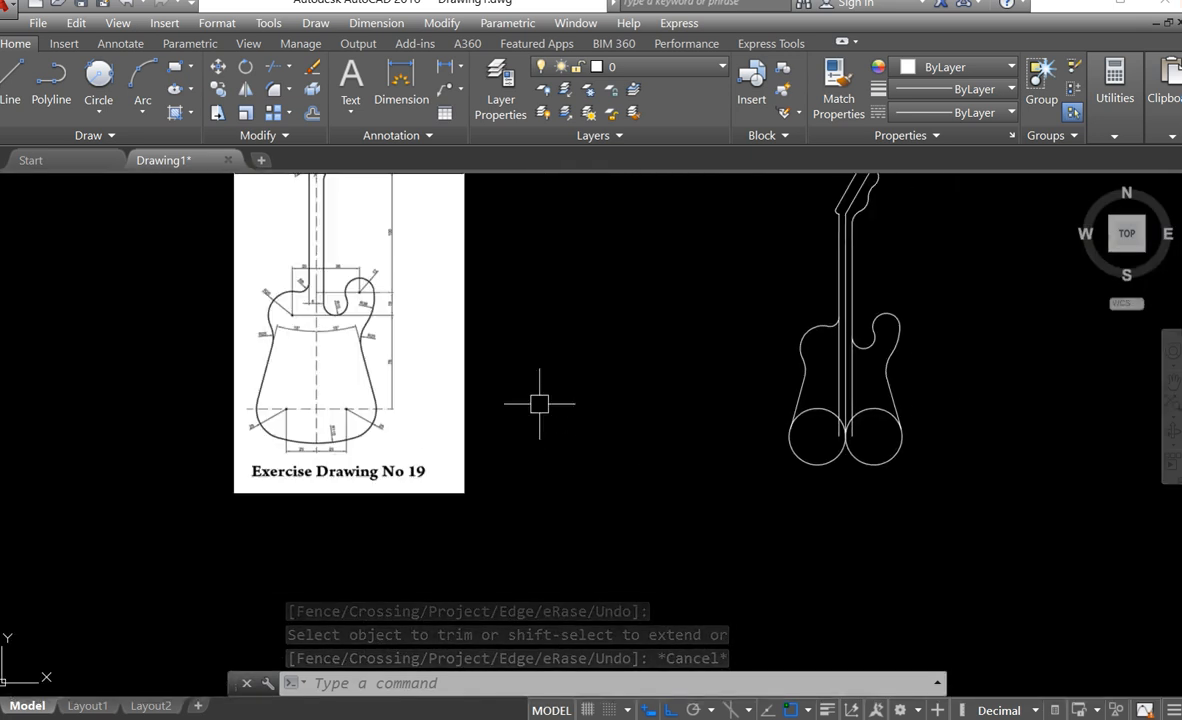
pyautogui.click(99, 109)
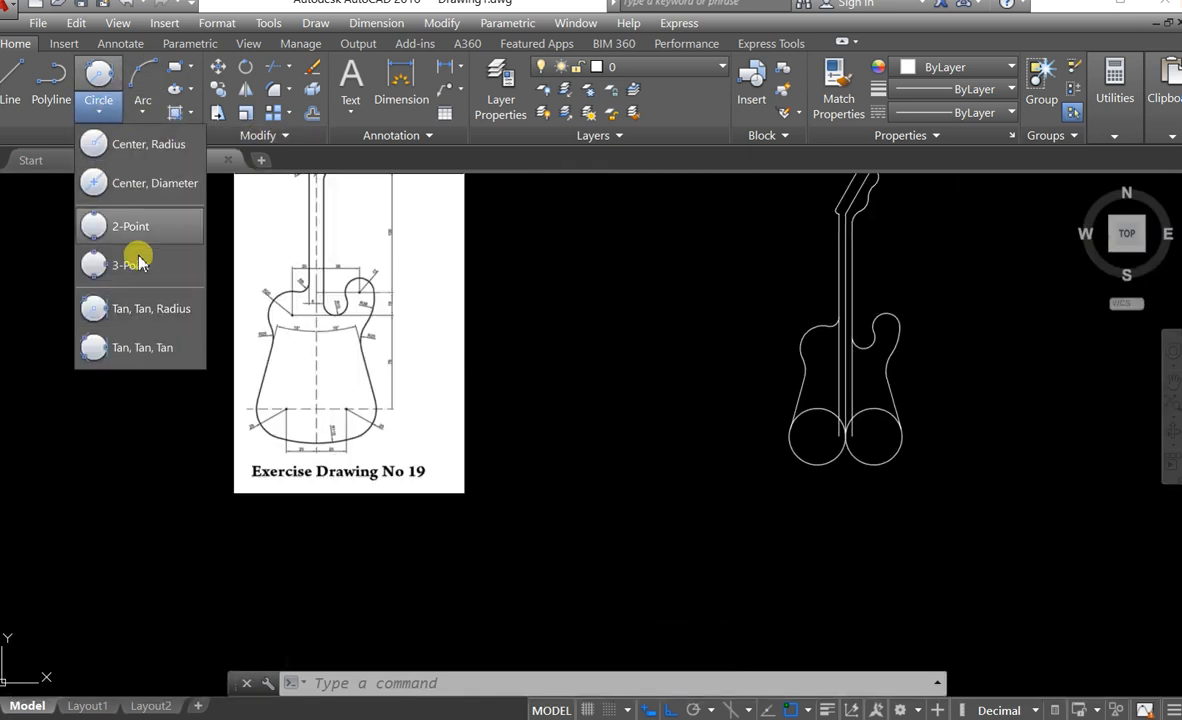
pyautogui.click(125, 308)
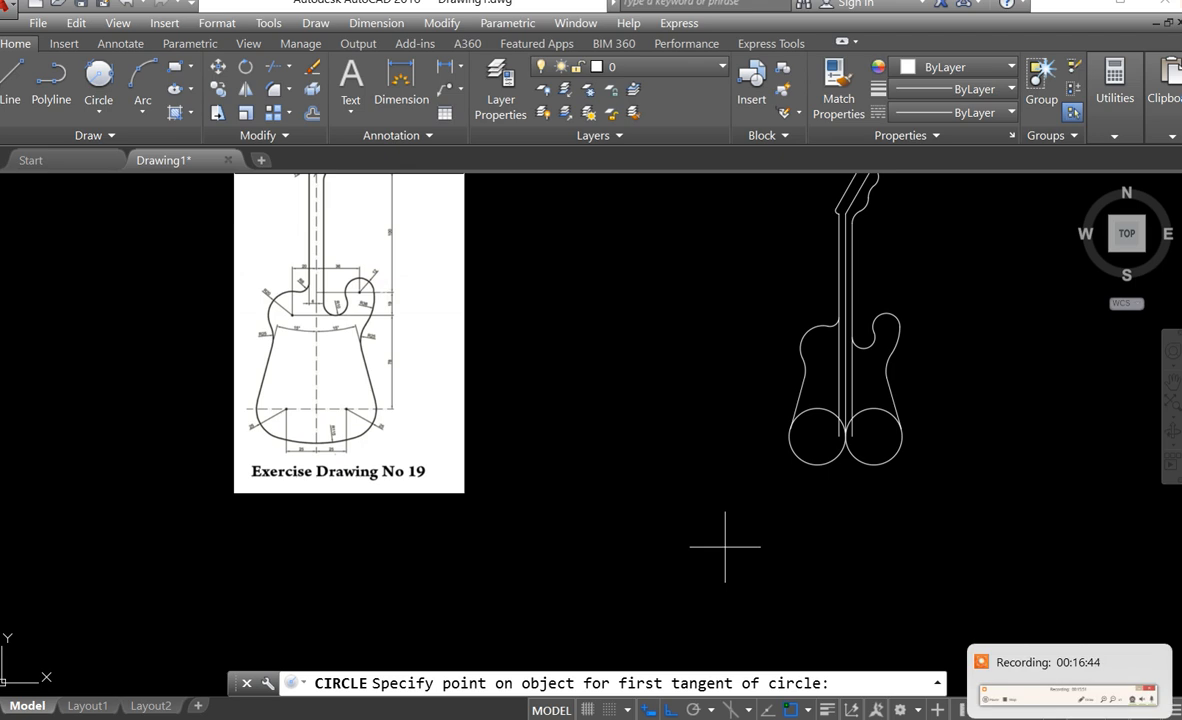
pyautogui.scroll(3, 838, 445)
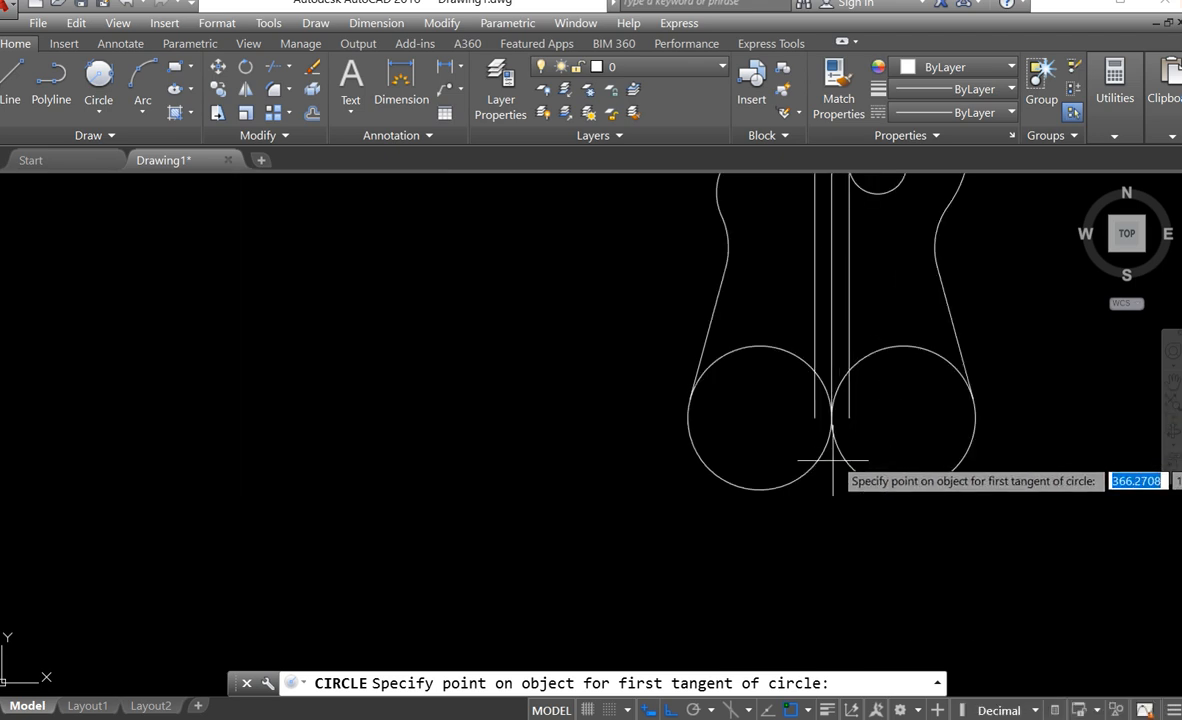
pyautogui.click(790, 478)
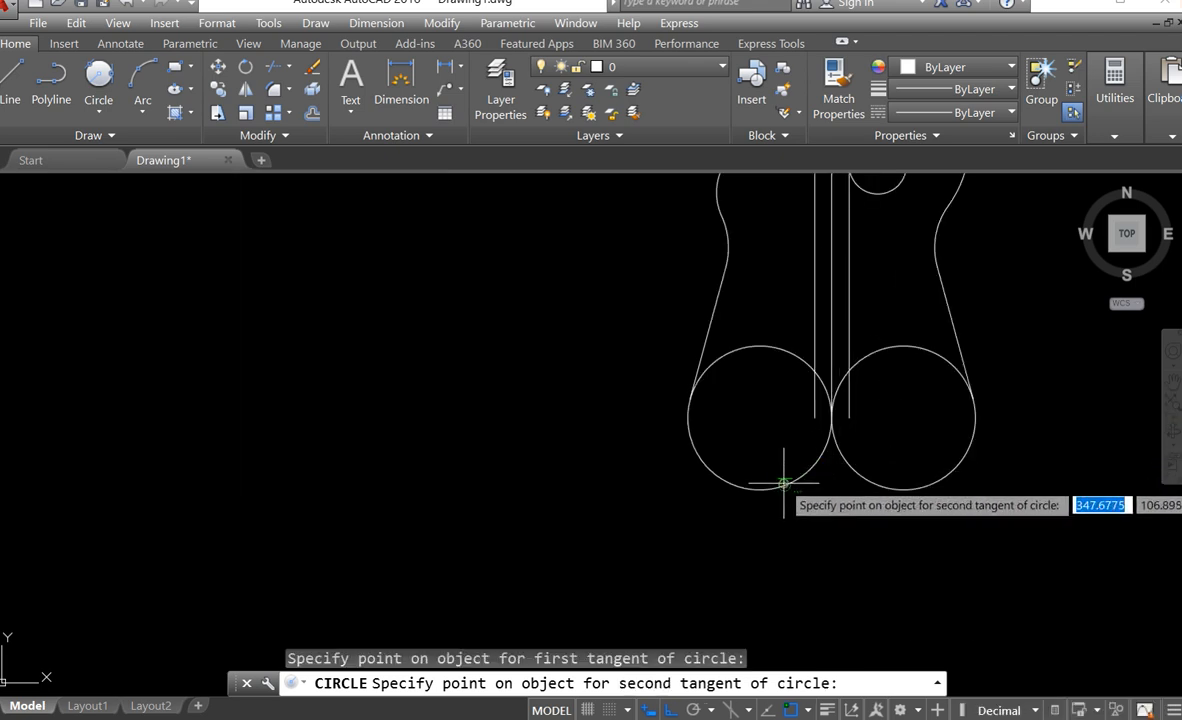
pyautogui.click(929, 487)
pyautogui.write('11')
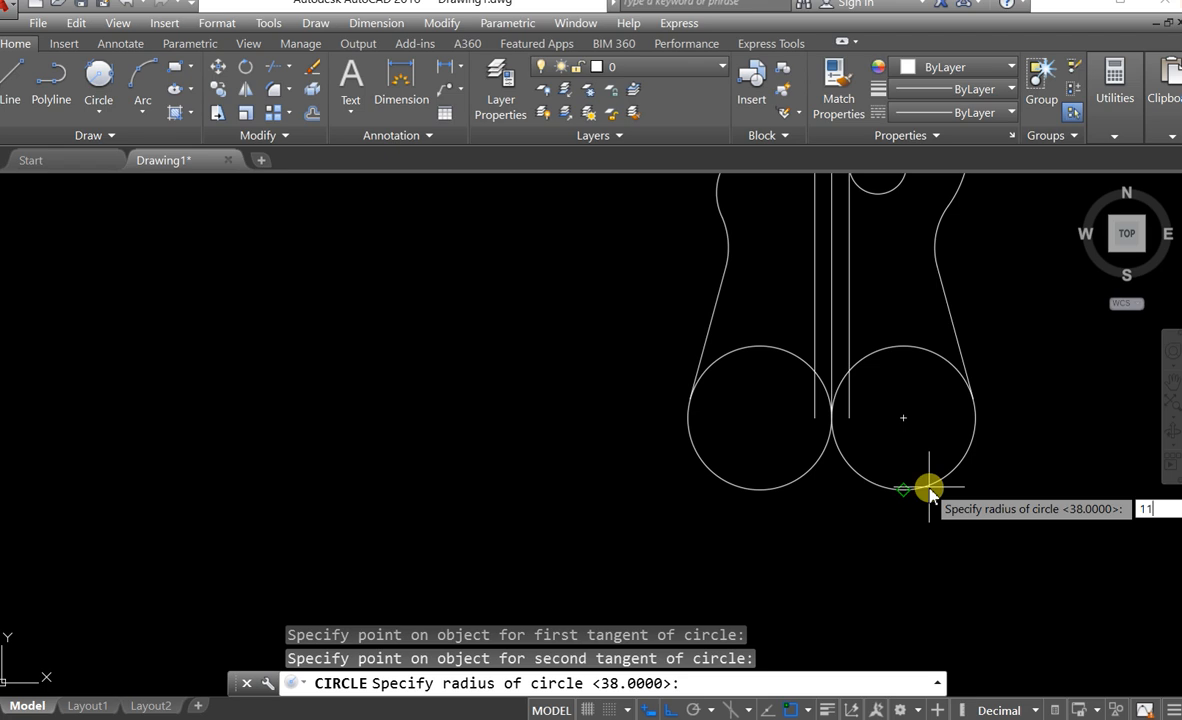
pyautogui.press('Return')
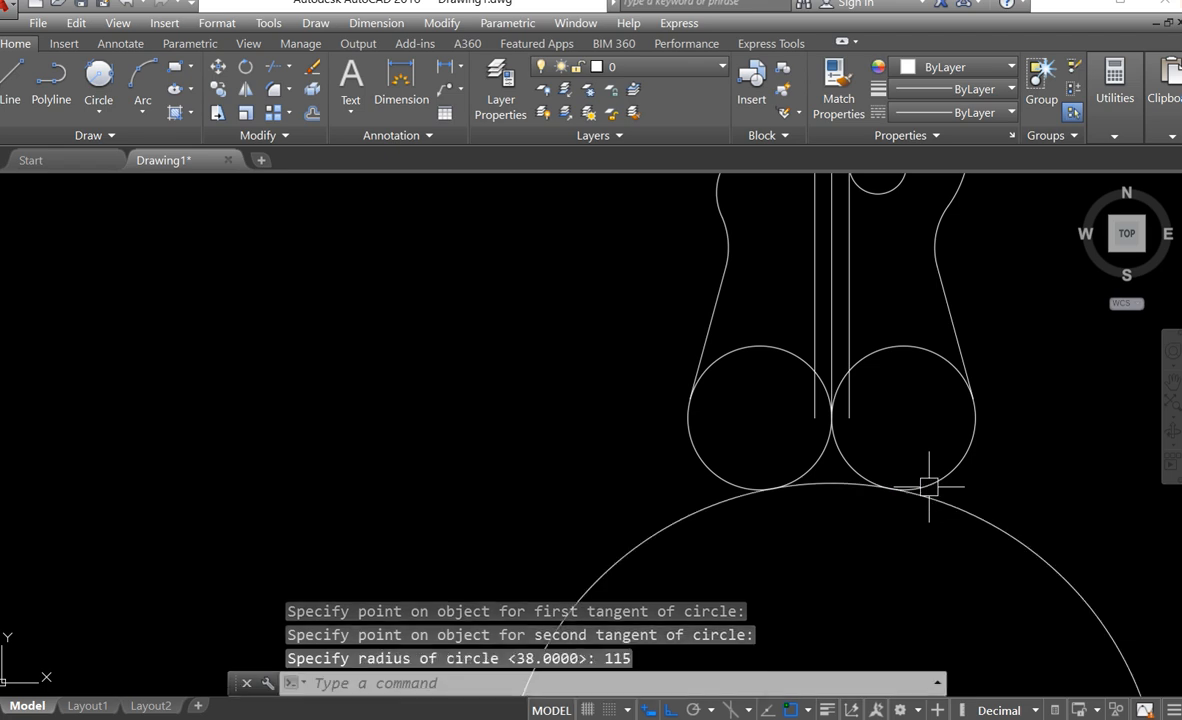
# Erase the radius 115 circle lying below the two lower body circles
pyautogui.click(831, 484)
pyautogui.rightClick(831, 484)
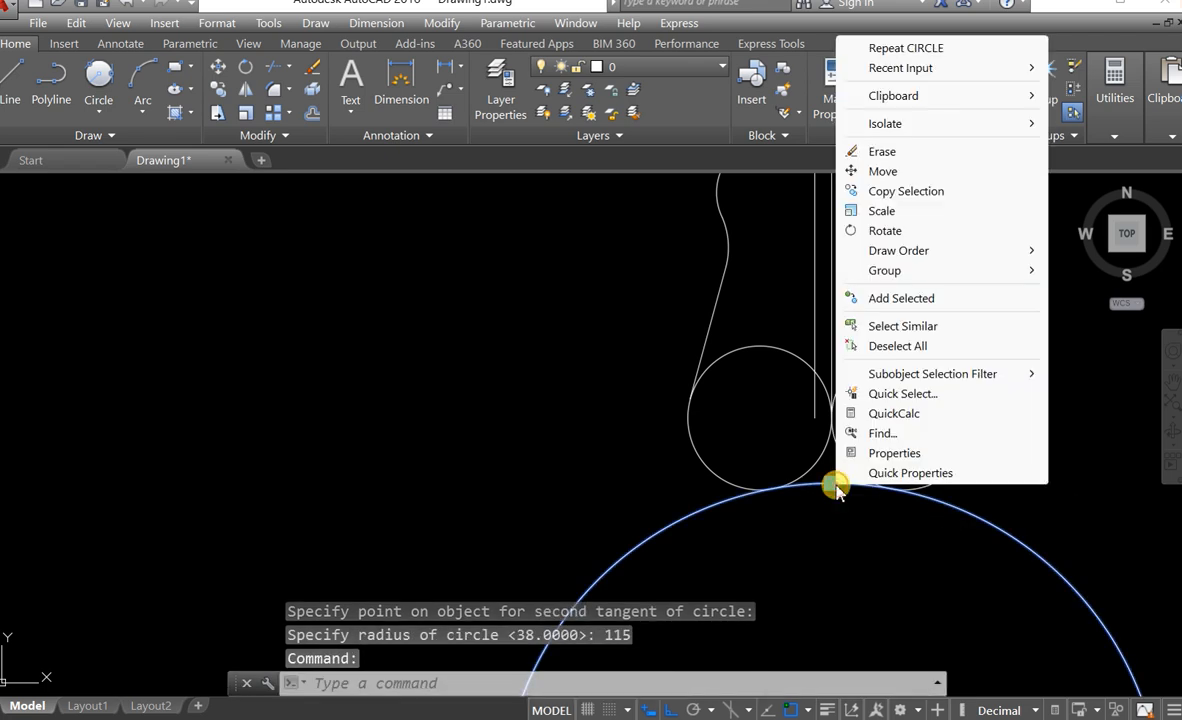
pyautogui.click(880, 151)
# Draw a radius 115 circle tangent to the outer sides of the two lower body circles, enclosing both of them
pyautogui.click(98, 105)
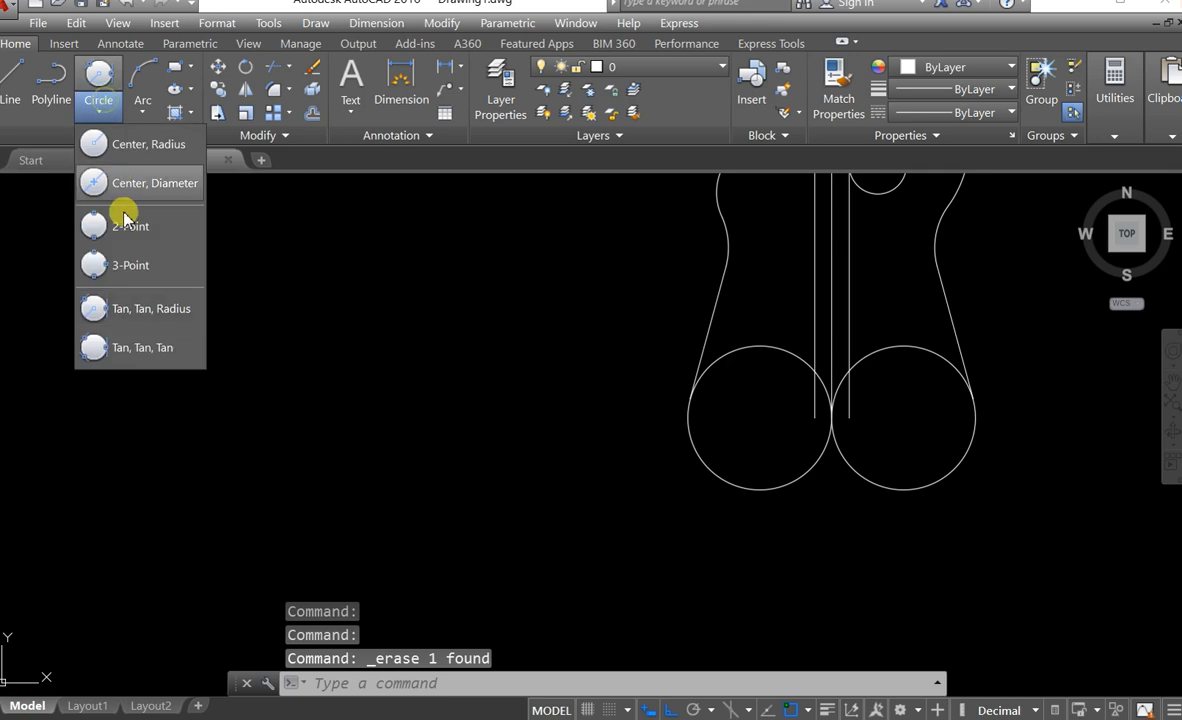
pyautogui.click(140, 310)
pyautogui.click(694, 452)
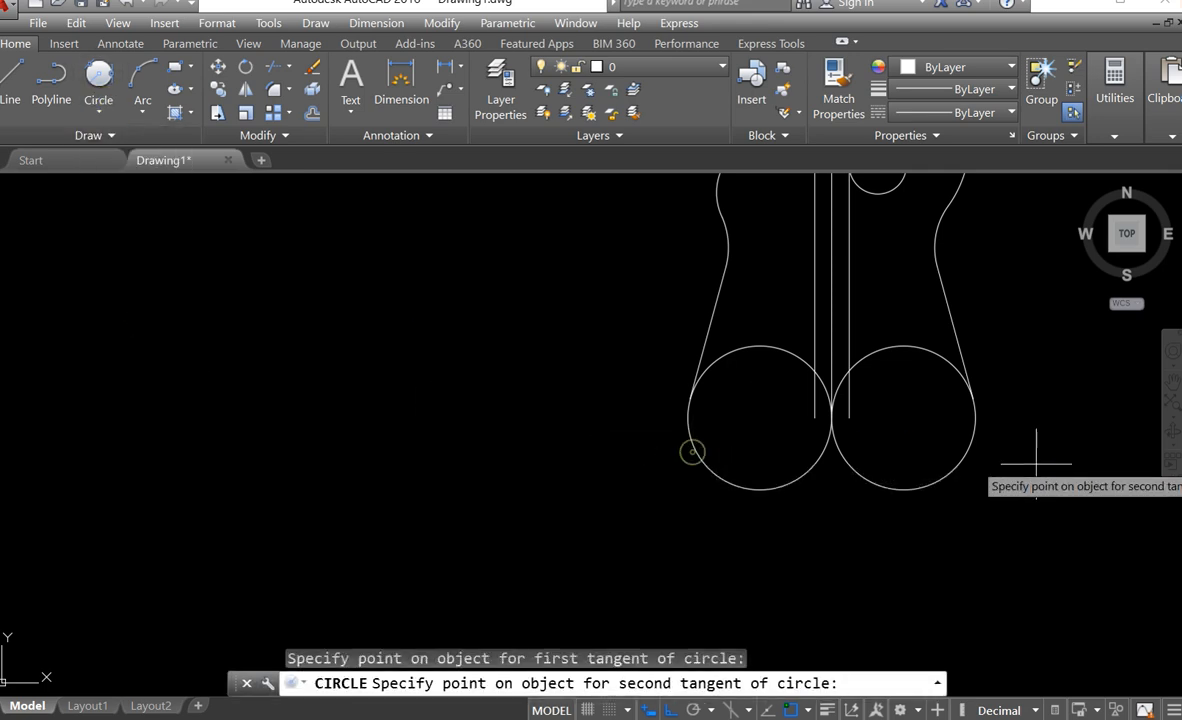
pyautogui.click(973, 446)
pyautogui.click(971, 446)
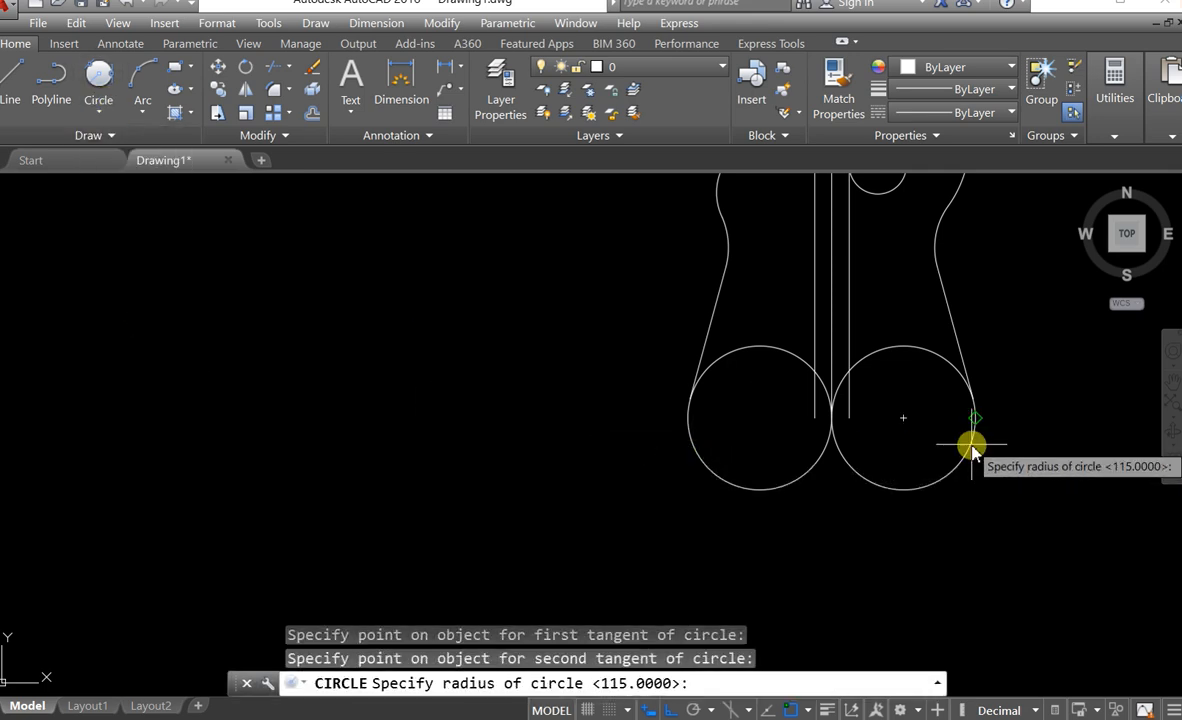
pyautogui.write('115')
pyautogui.press('Return')
pyautogui.scroll(-5, 971, 446)
pyautogui.scroll(2, 950, 440)
# Trim the radius 115 circle's left and right sides and the lower circles' inner parts, leaving a smooth bottom curve
pyautogui.write('tr')
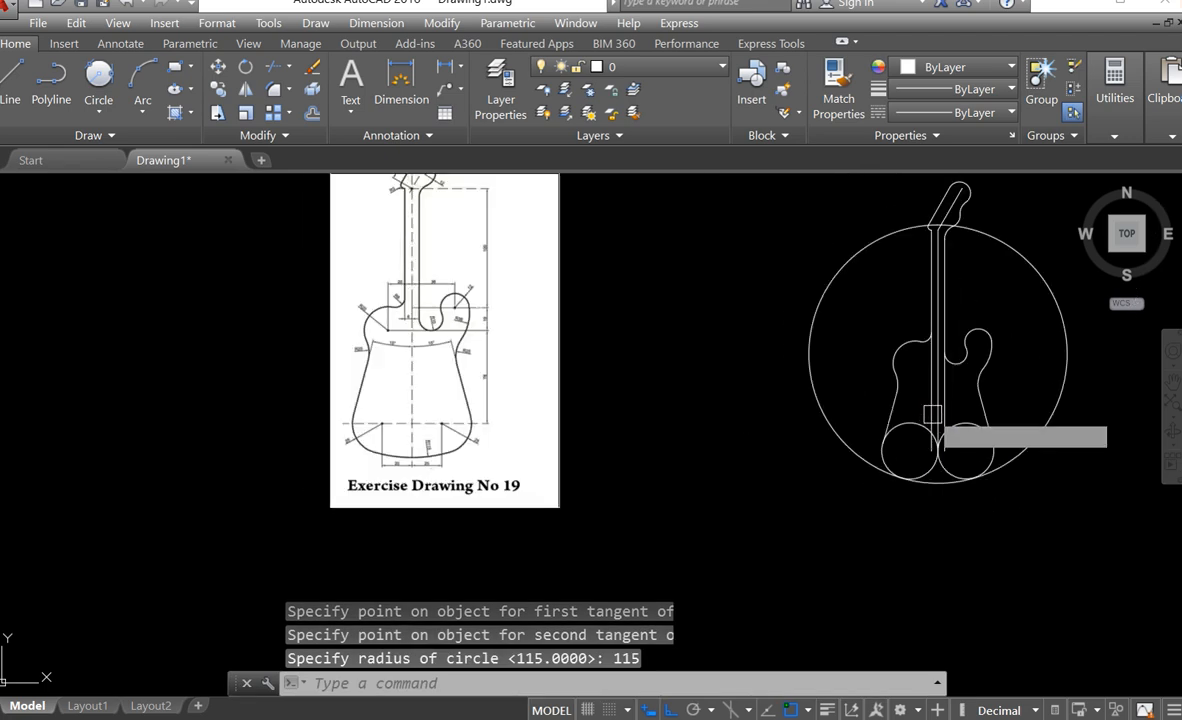
pyautogui.press('Return')
pyautogui.click(836, 434)
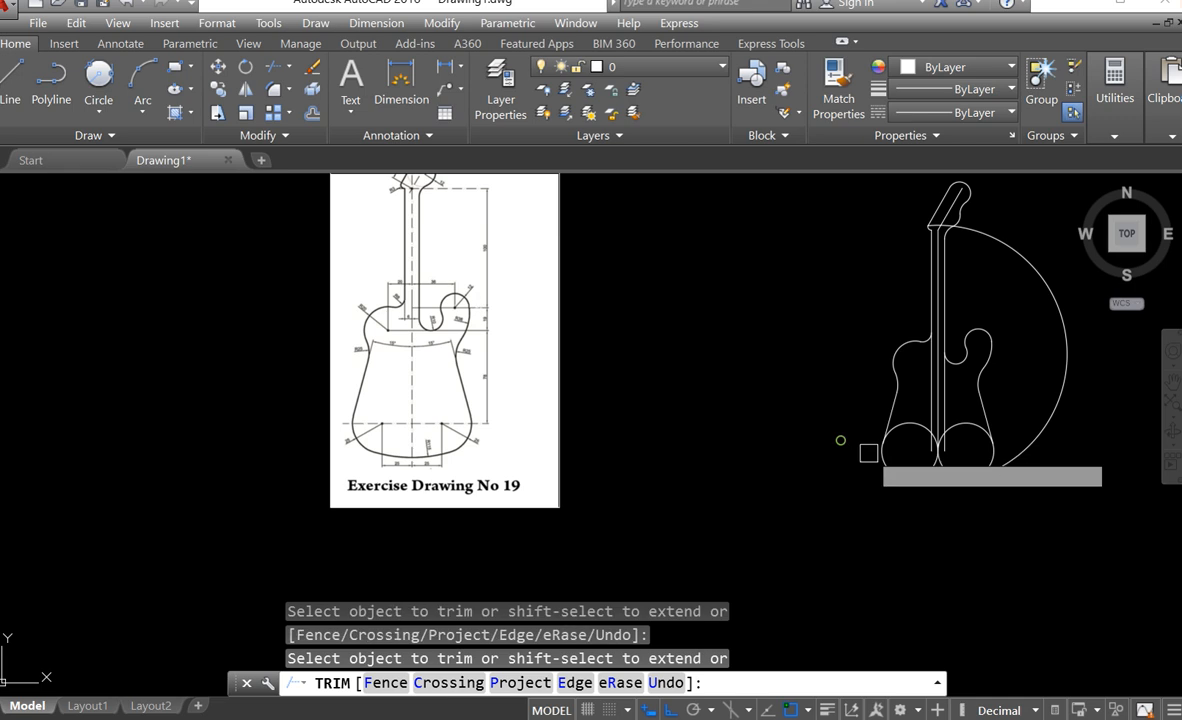
pyautogui.click(1014, 451)
pyautogui.click(925, 460)
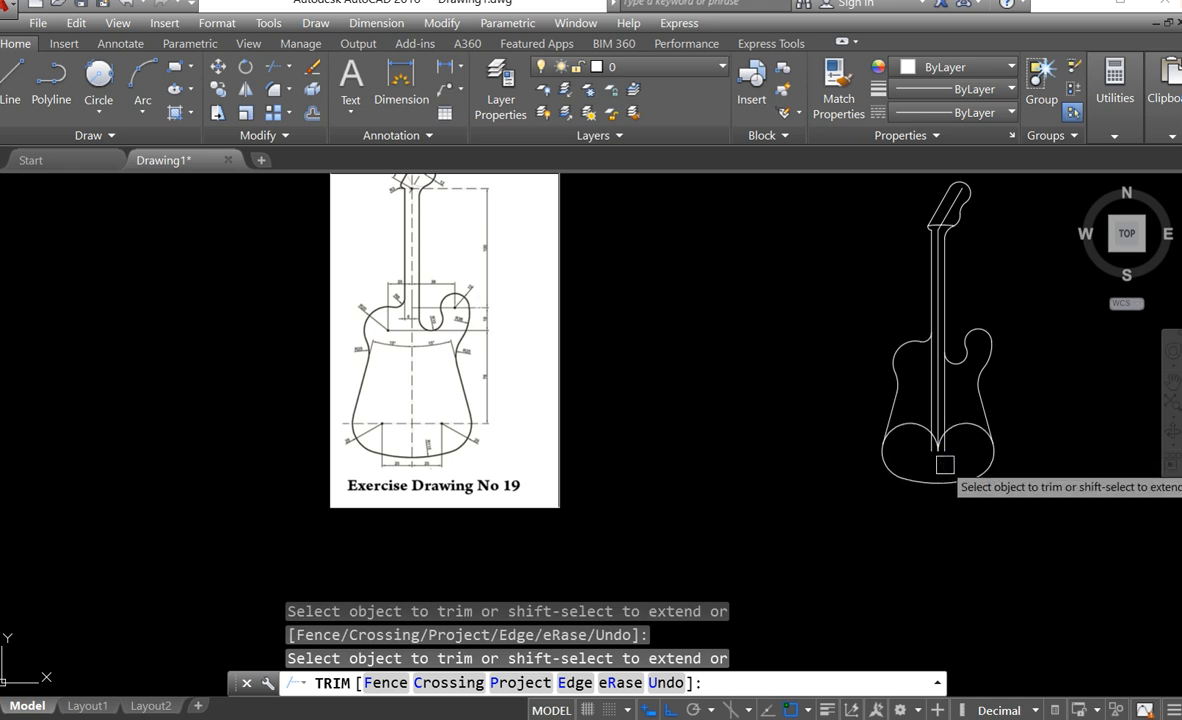
# Trim the neck lines below the cutaways and the lower circles' upper arcs inside the body
pyautogui.click(946, 380)
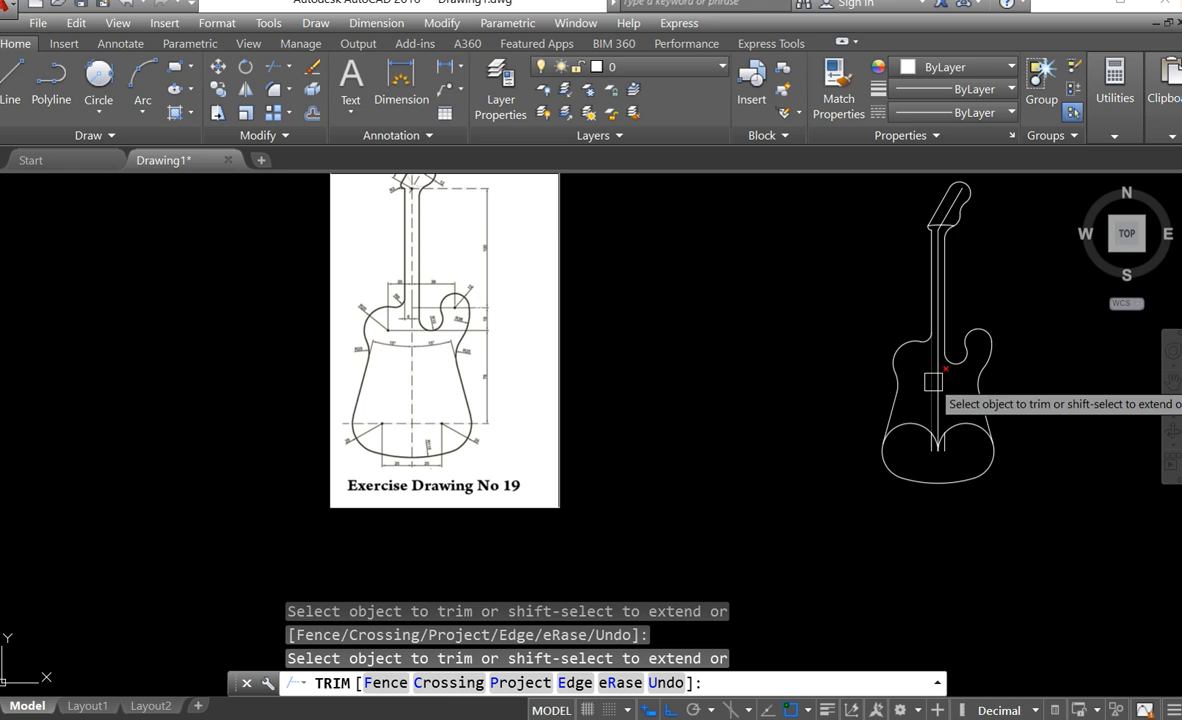
pyautogui.click(933, 382)
pyautogui.scroll(2, 945, 395)
pyautogui.click(871, 418)
pyautogui.click(871, 418)
pyautogui.click(971, 417)
pyautogui.scroll(4, 917, 446)
pyautogui.click(920, 490)
# Erase the vertical centre line together with the leftover neck line stubs and arc piece inside the body
pyautogui.click(992, 518)
pyautogui.click(871, 438)
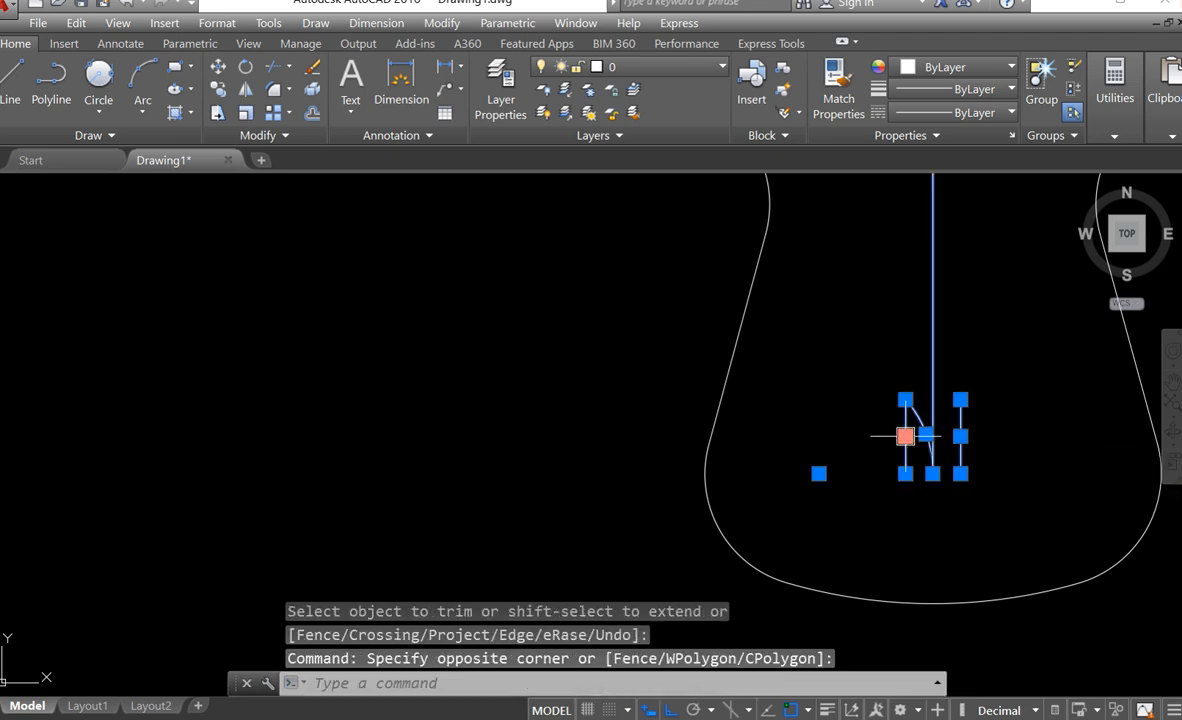
pyautogui.rightClick(905, 436)
pyautogui.click(921, 129)
pyautogui.scroll(-5, 894, 353)
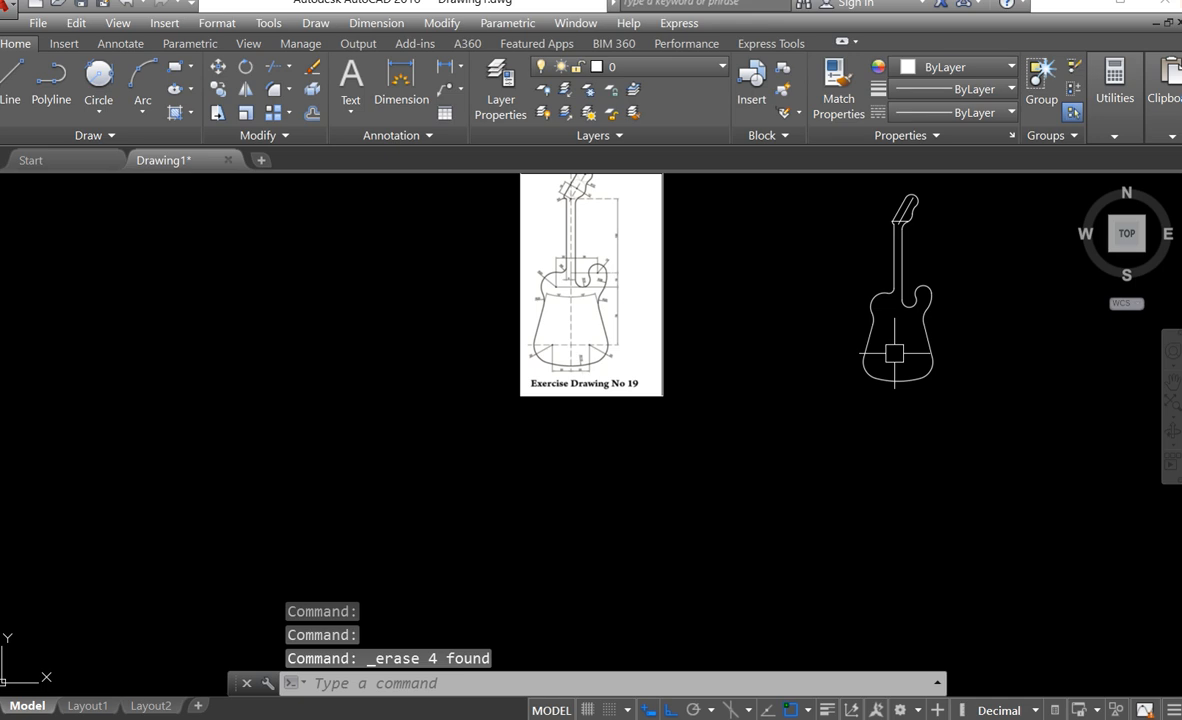
# Erase the leftover arc across the headstock's base and the slanted construction line inside the headstock
pyautogui.moveTo(896, 251); pyautogui.dragTo(937, 343, button='middle')
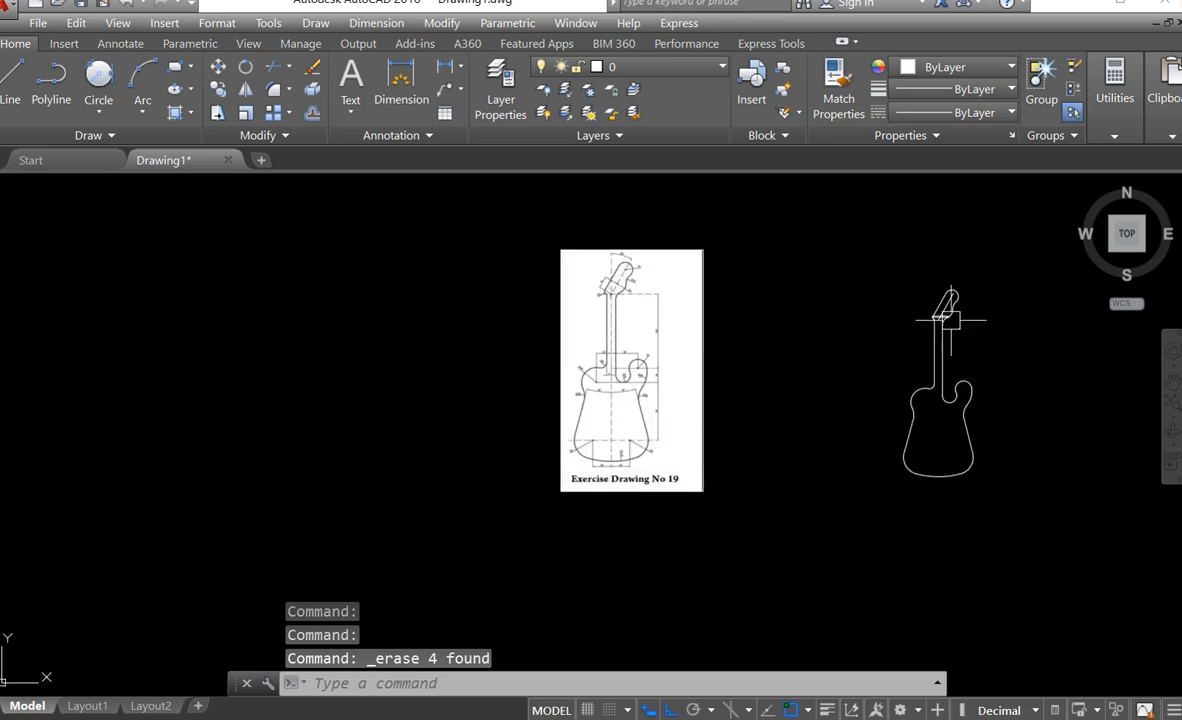
pyautogui.scroll(8, 950, 318)
pyautogui.click(884, 300)
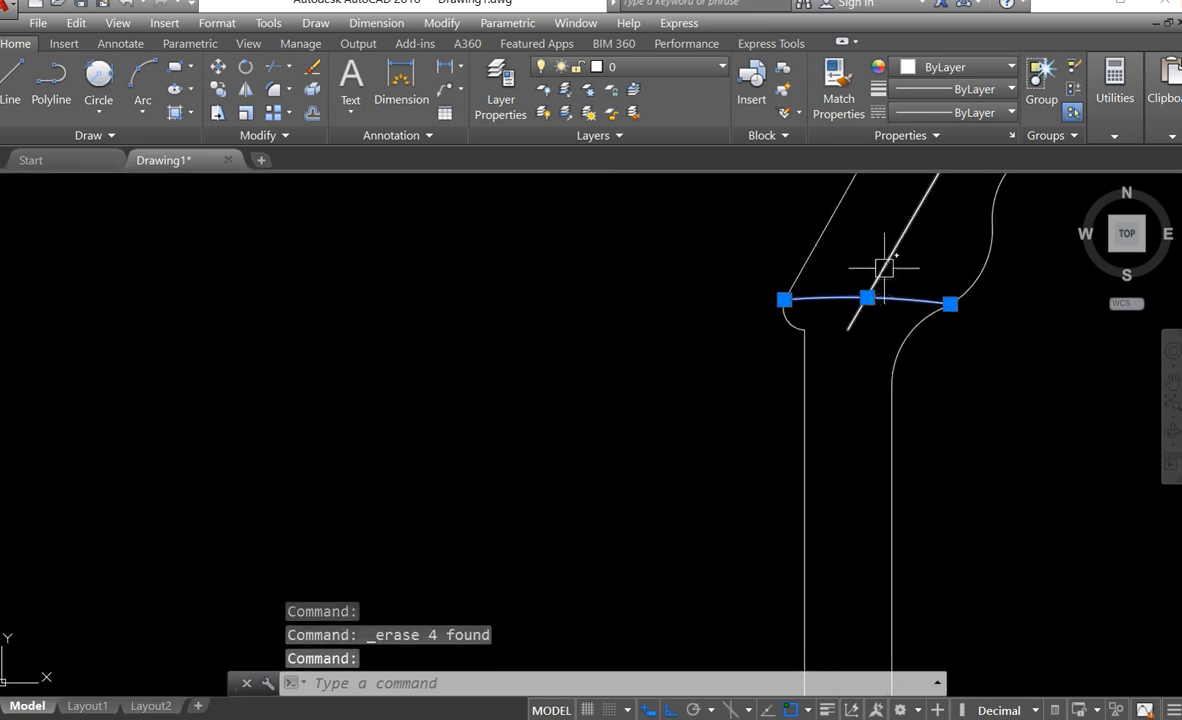
pyautogui.click(884, 268)
pyautogui.rightClick(912, 271)
pyautogui.click(942, 385)
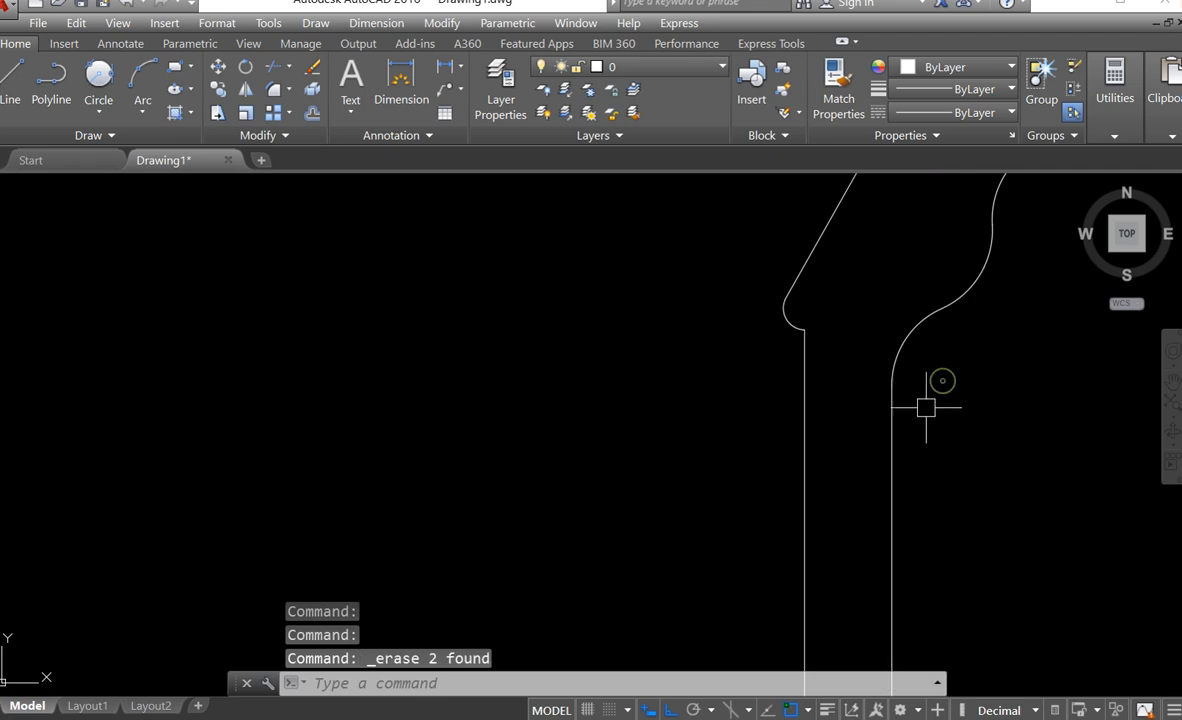
# Compare the whole guitar outline with the reference drawing beside it
pyautogui.scroll(-8, 926, 407)
pyautogui.scroll(3, 580, 520)
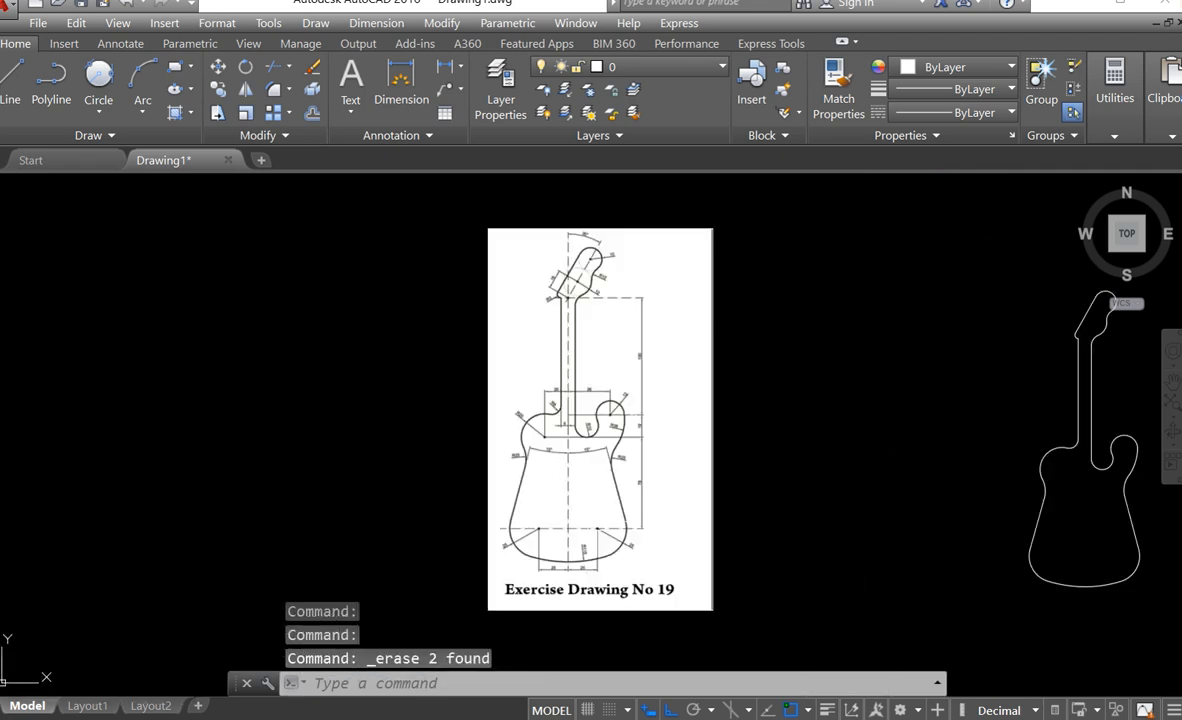
pyautogui.scroll(-2, 718, 443)
pyautogui.moveTo(791, 448); pyautogui.dragTo(646, 435, button='middle')
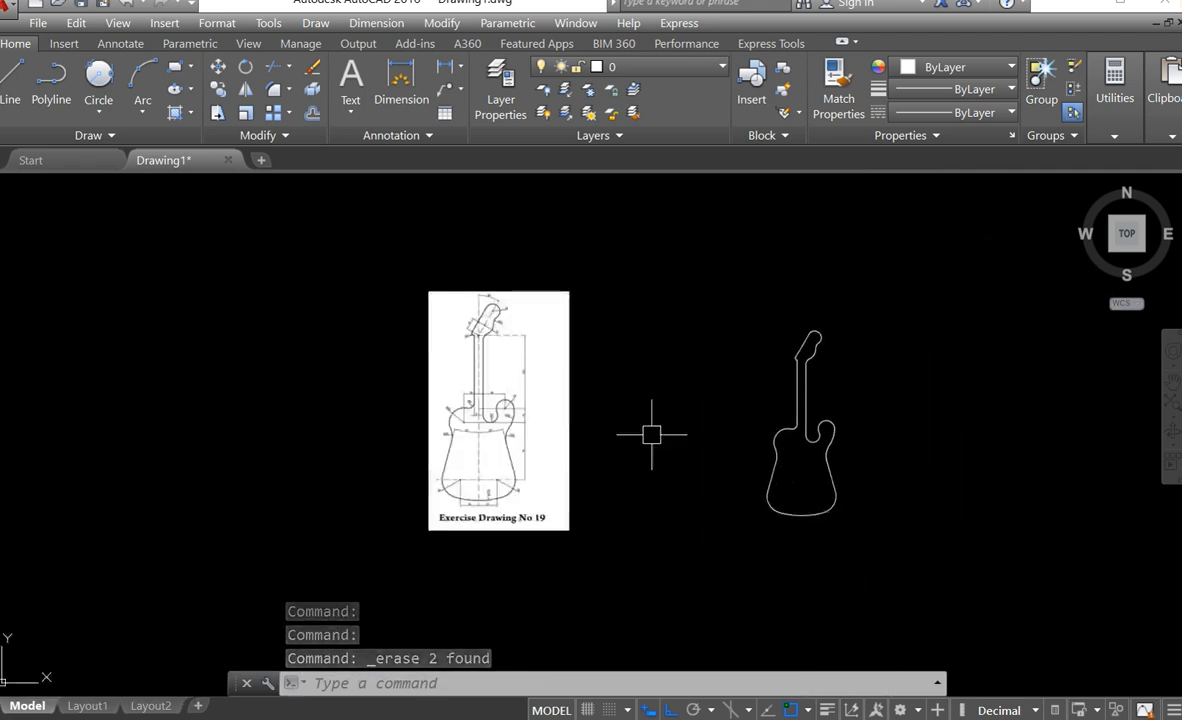
pyautogui.scroll(2, 572, 416)
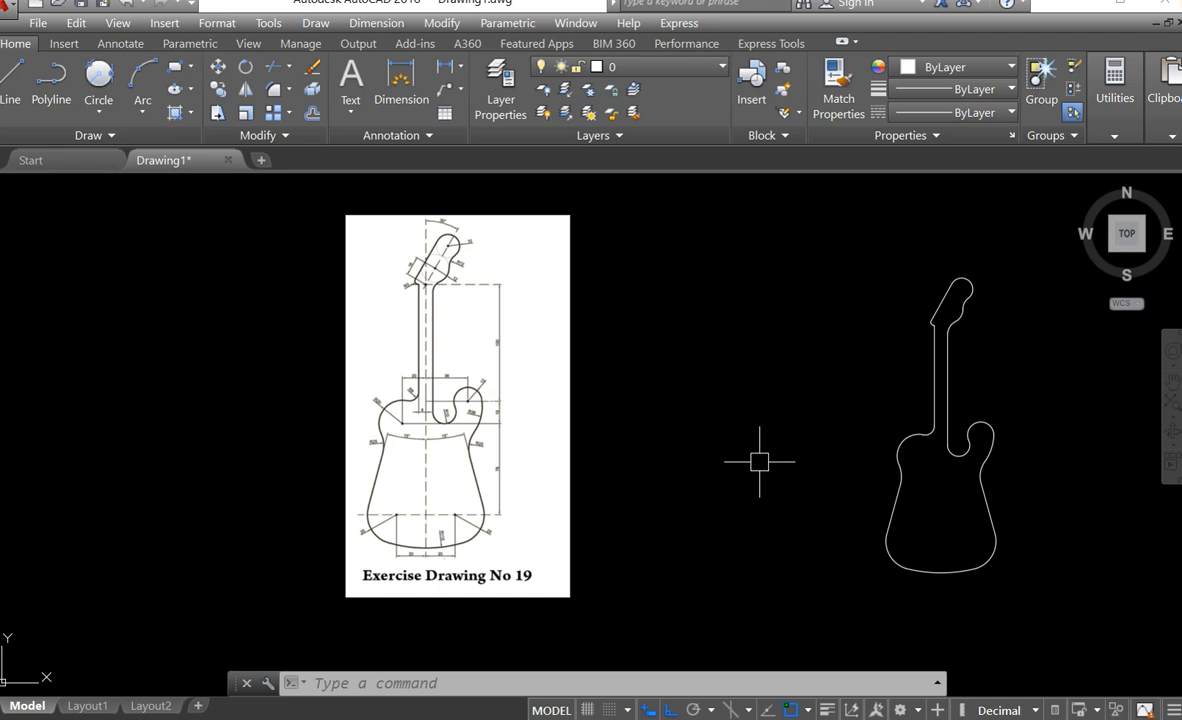
pyautogui.scroll(2, 900, 388)
pyautogui.scroll(-4, 815, 415)
pyautogui.scroll(2, 535, 385)
pyautogui.moveTo(786, 395); pyautogui.dragTo(712, 401, button='middle')
pyautogui.moveTo(794, 435)
pyautogui.mouseDown(button='middle')
pyautogui.moveTo(757, 442)
pyautogui.moveTo(789, 431)
pyautogui.mouseUp(button='middle')
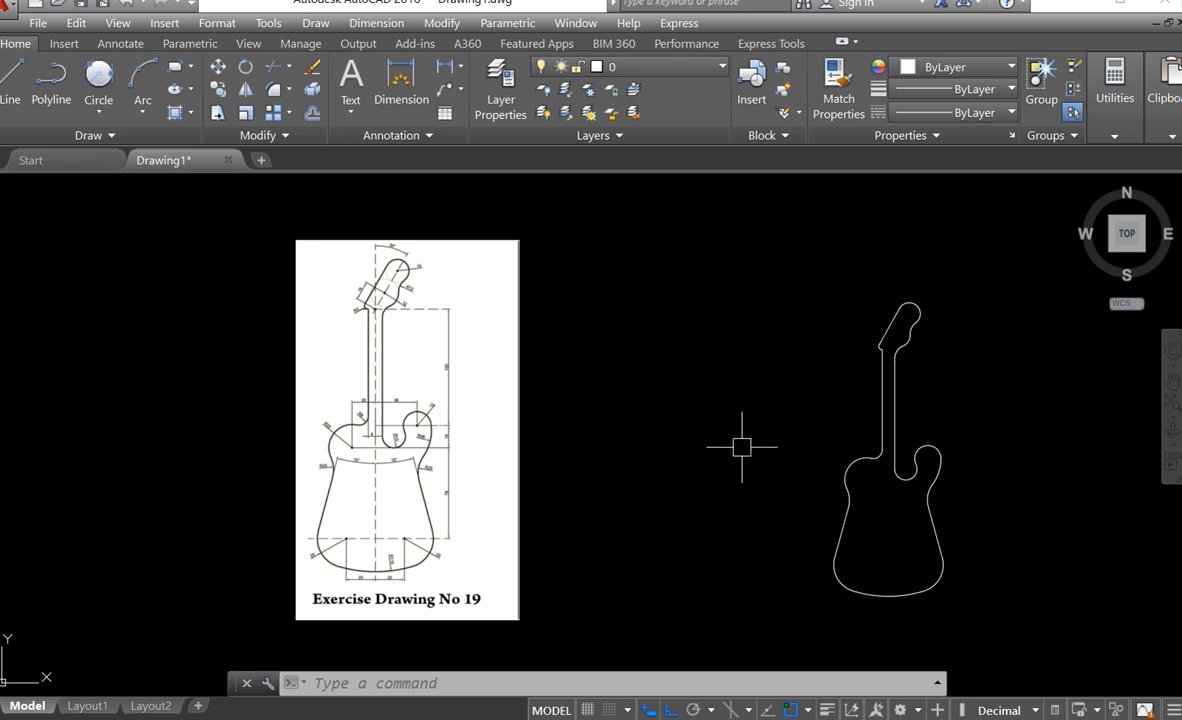
pyautogui.moveTo(747, 417); pyautogui.dragTo(727, 412, button='middle')
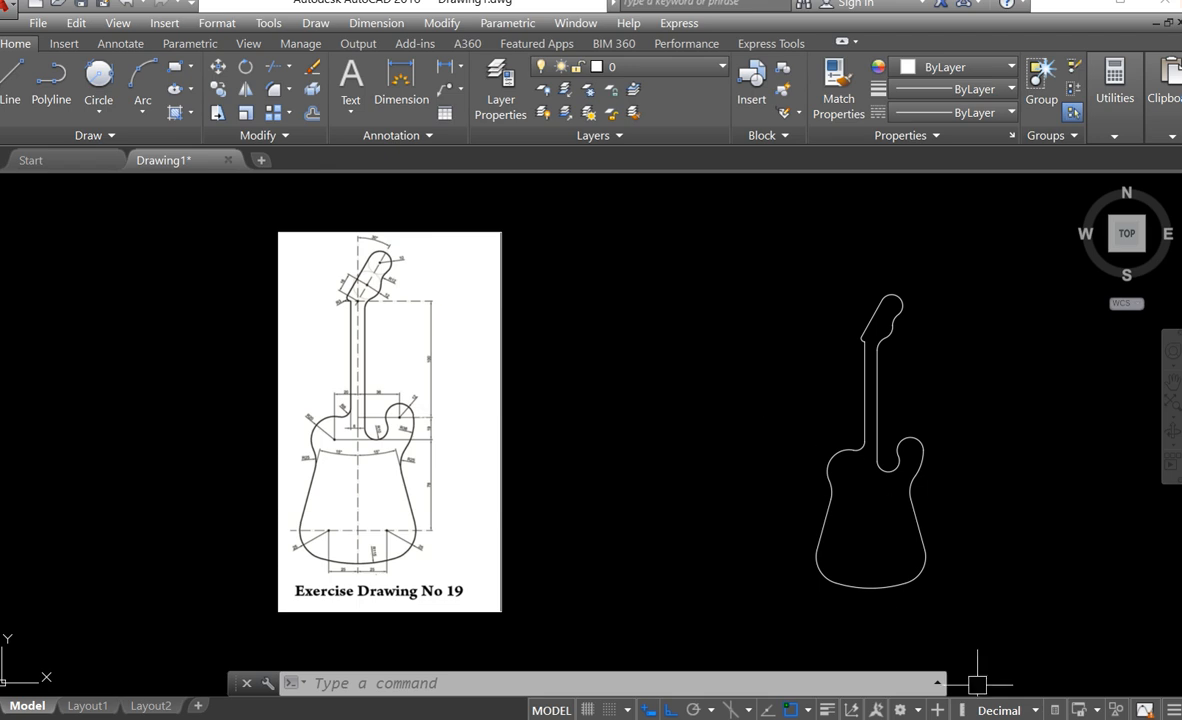
pyautogui.click(982, 719)
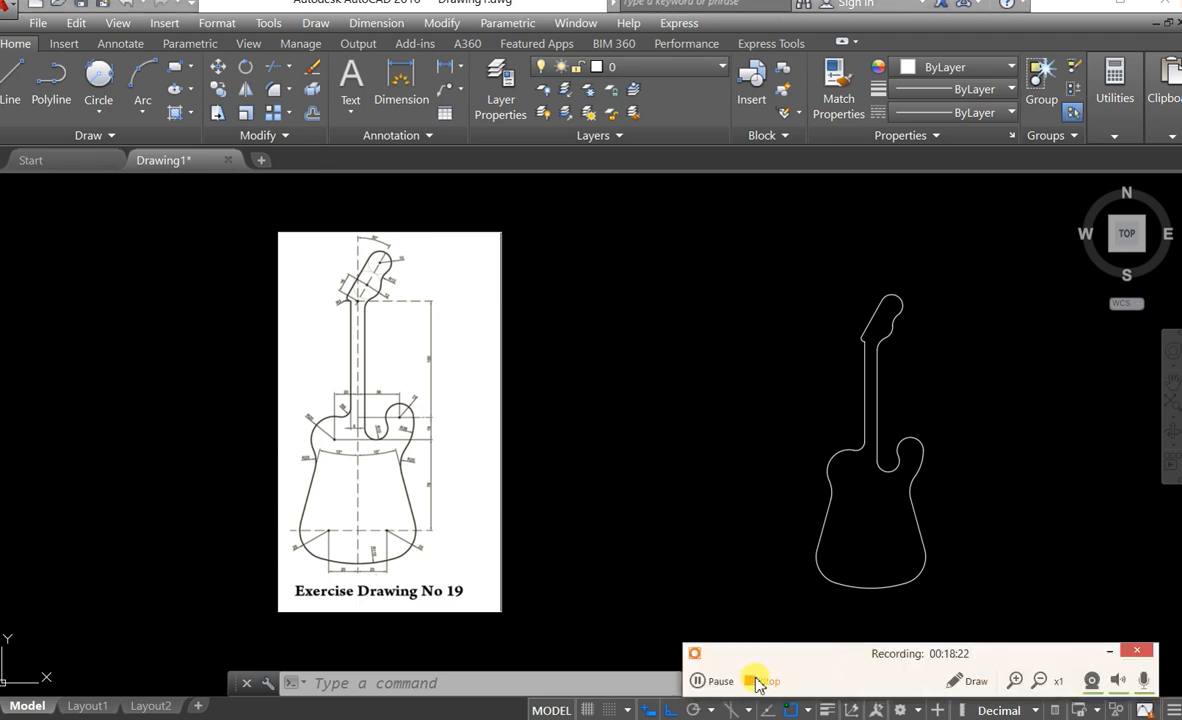